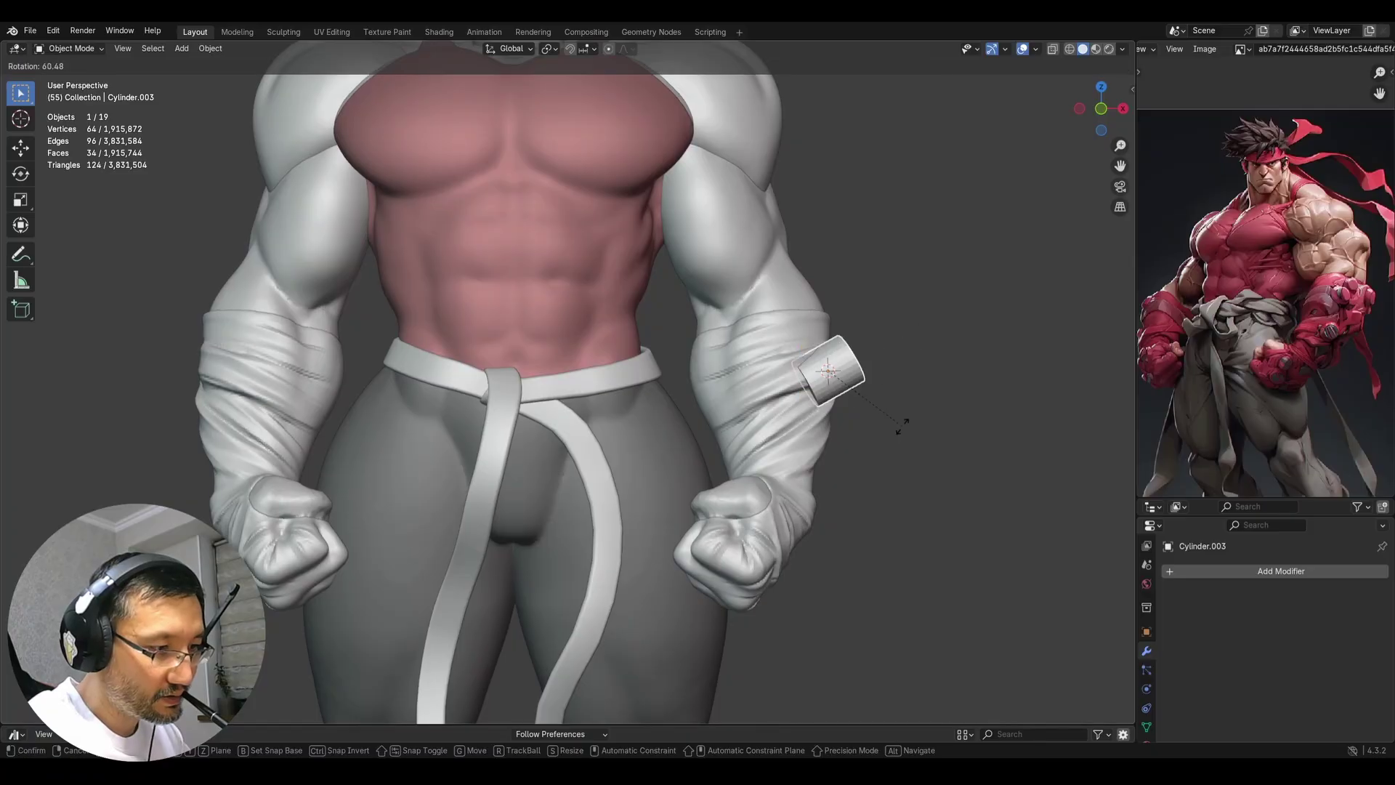
# Rotate the small cylinder beside the character's forearm so its end points outward from the wrap
pyautogui.click(869, 441)
pyautogui.moveTo(869, 441); pyautogui.dragTo(851, 329, button='middle')
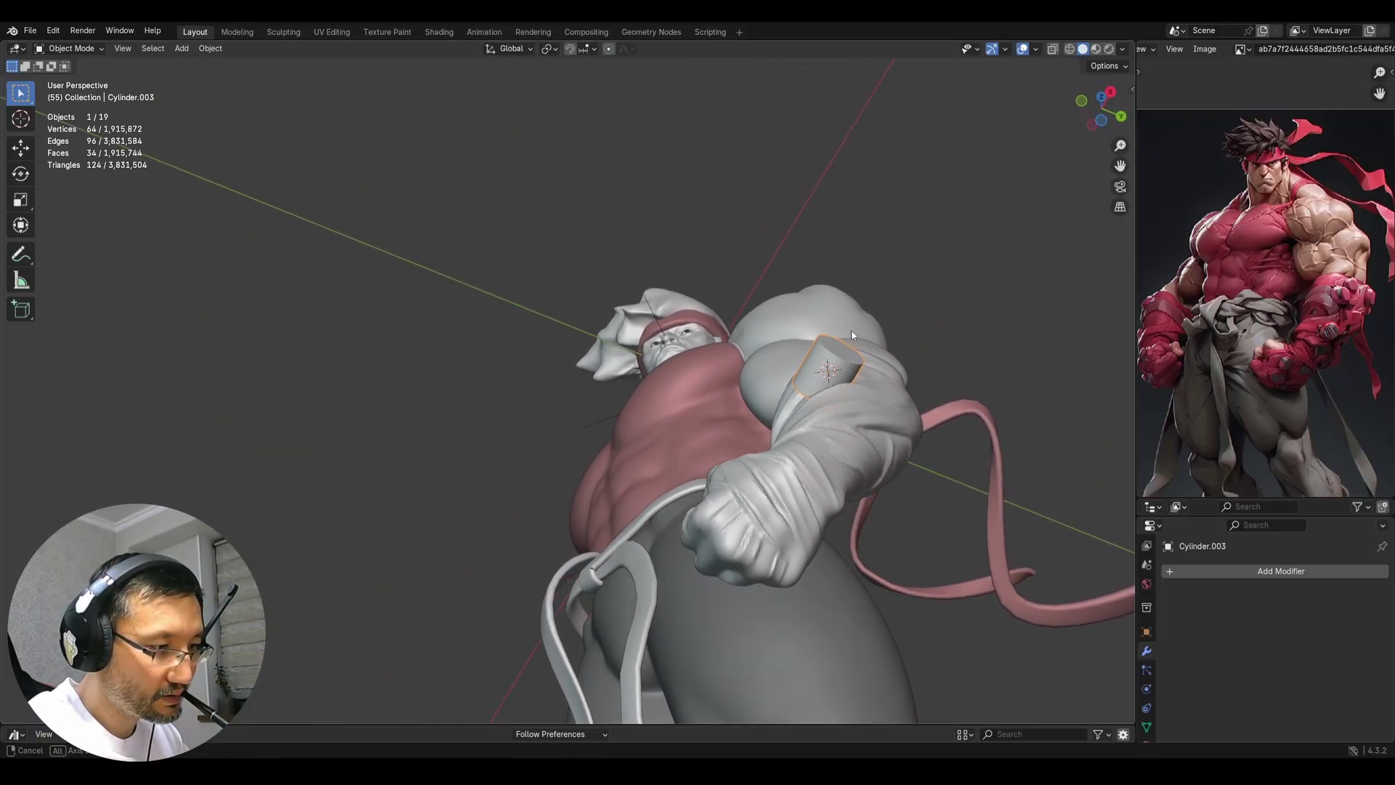
pyautogui.press('r')
pyautogui.click(874, 368)
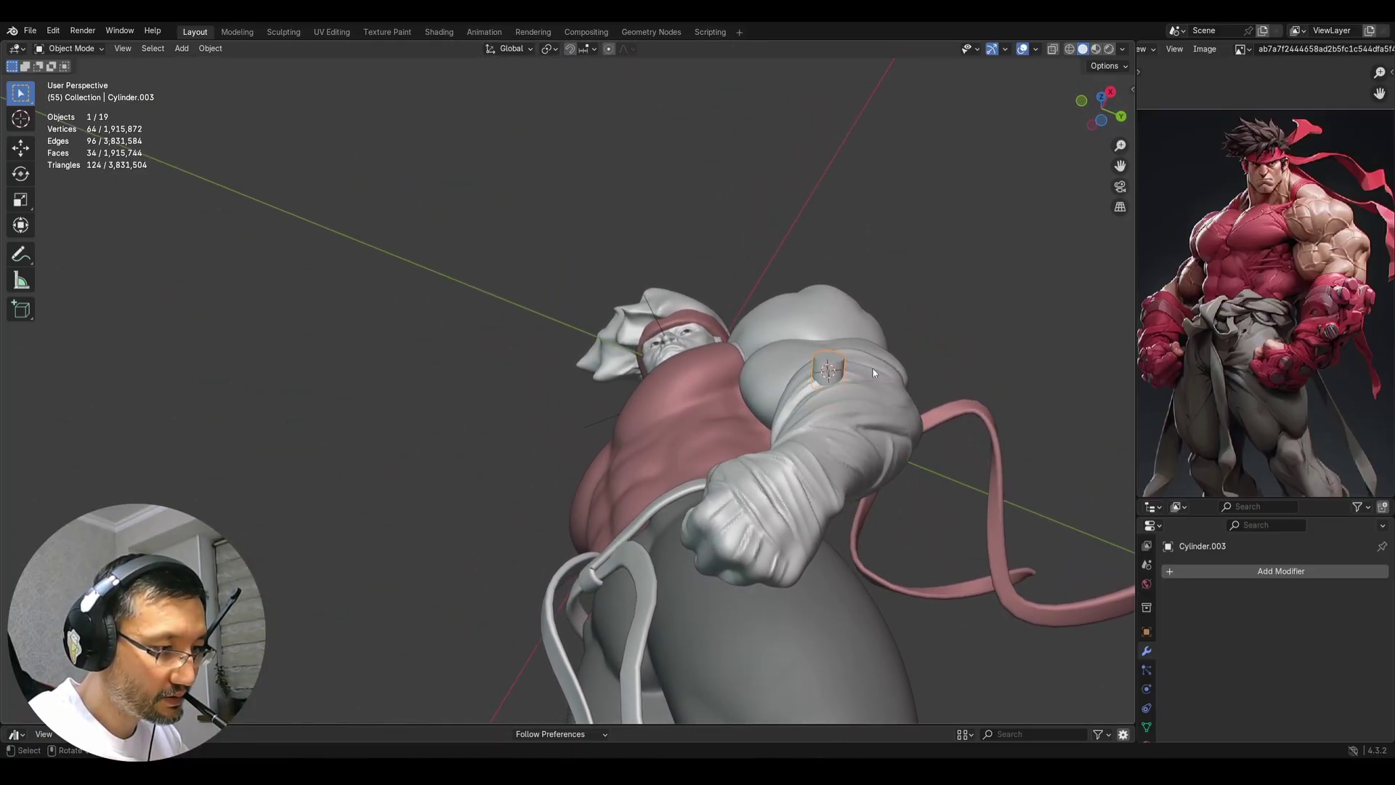
# Scale the cylinder on the forearm wrap larger and make it shorter along its local Z axis
pyautogui.moveTo(874, 368); pyautogui.dragTo(884, 429, button='middle')
pyautogui.scroll(3, 884, 429)
pyautogui.press('s')
pyautogui.hotkey('shift', 'z')
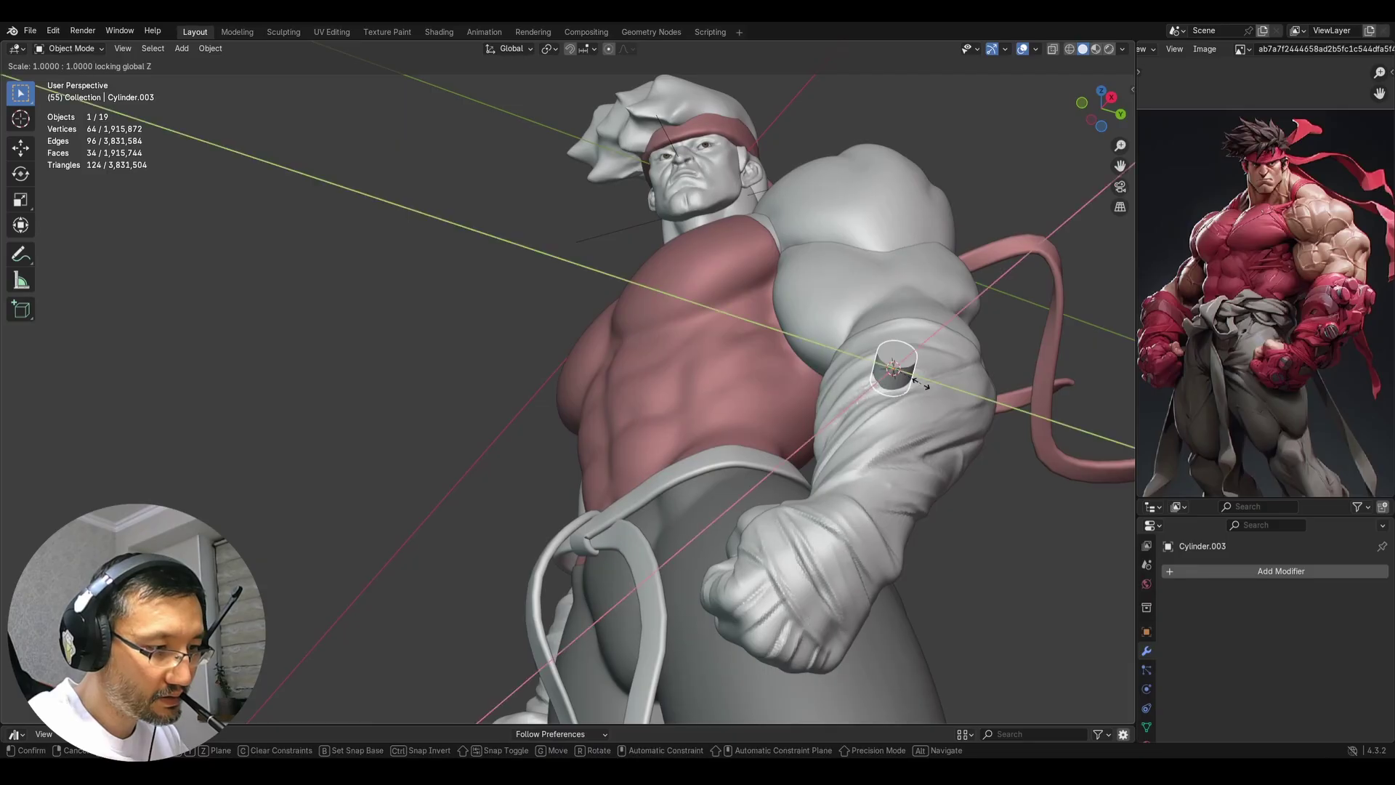
pyautogui.click(928, 387)
pyautogui.moveTo(927, 386); pyautogui.dragTo(884, 371, button='middle')
pyautogui.press('s')
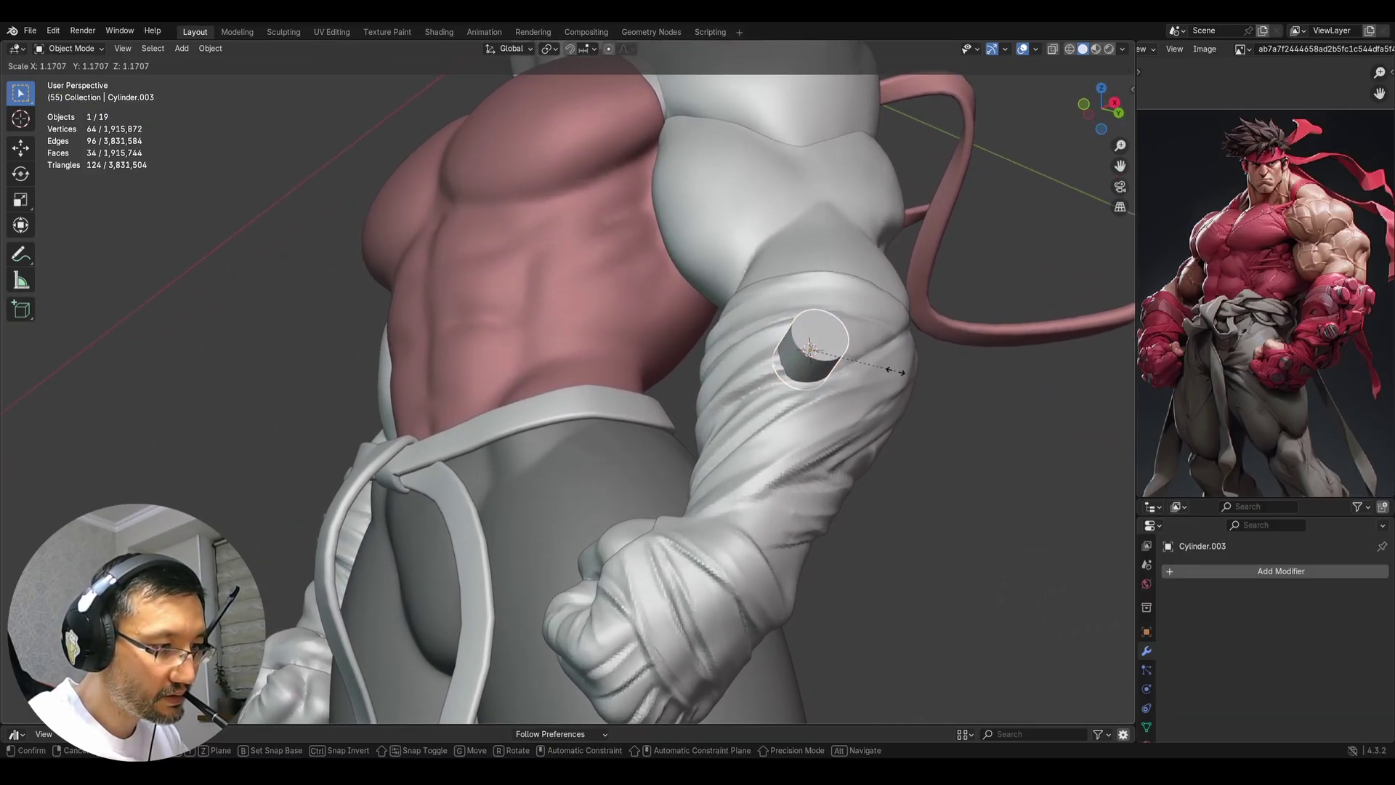
pyautogui.press('z')
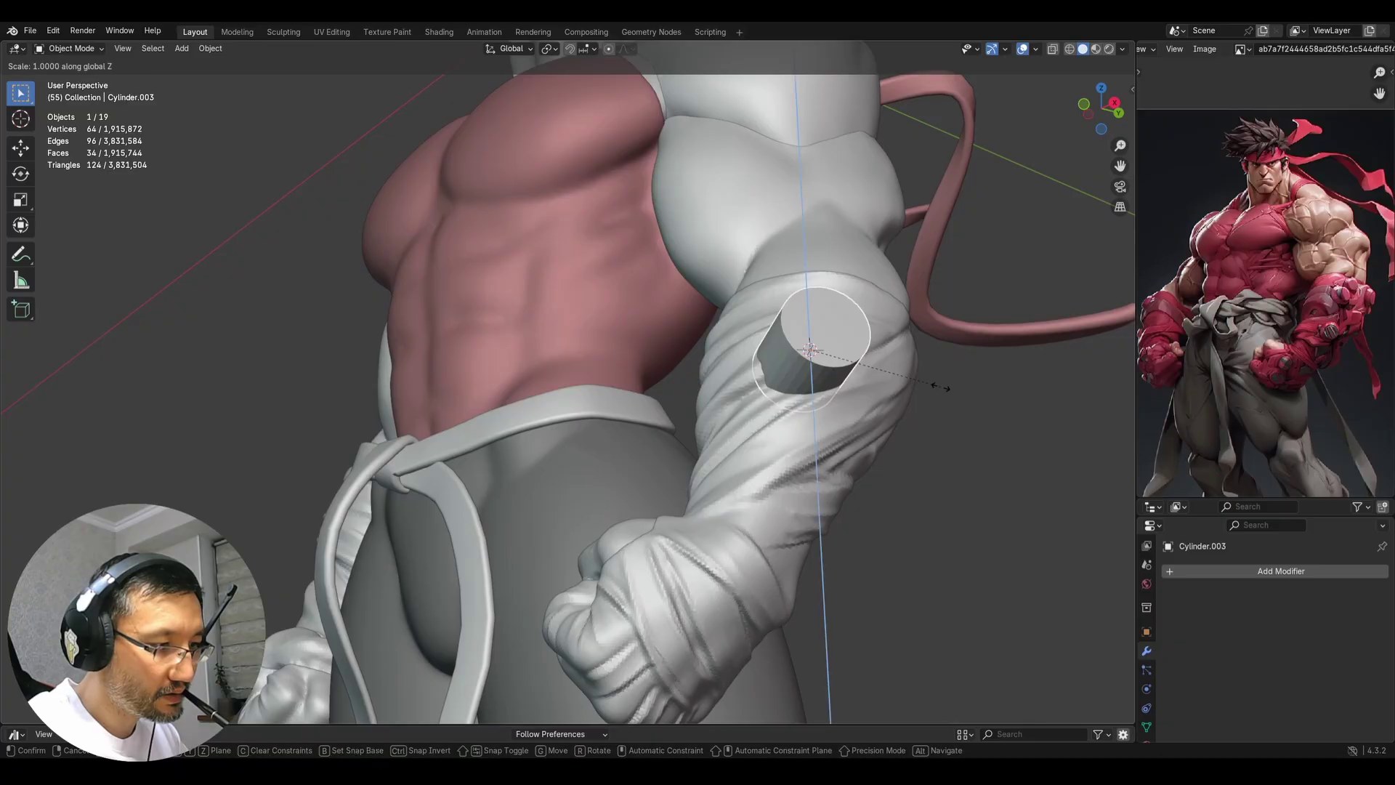
pyautogui.press('z')
pyautogui.keyDown('alt'); pyautogui.moveTo(880, 375); pyautogui.dragTo(746, 372, button='middle'); pyautogui.keyUp('alt')
pyautogui.click(864, 382)
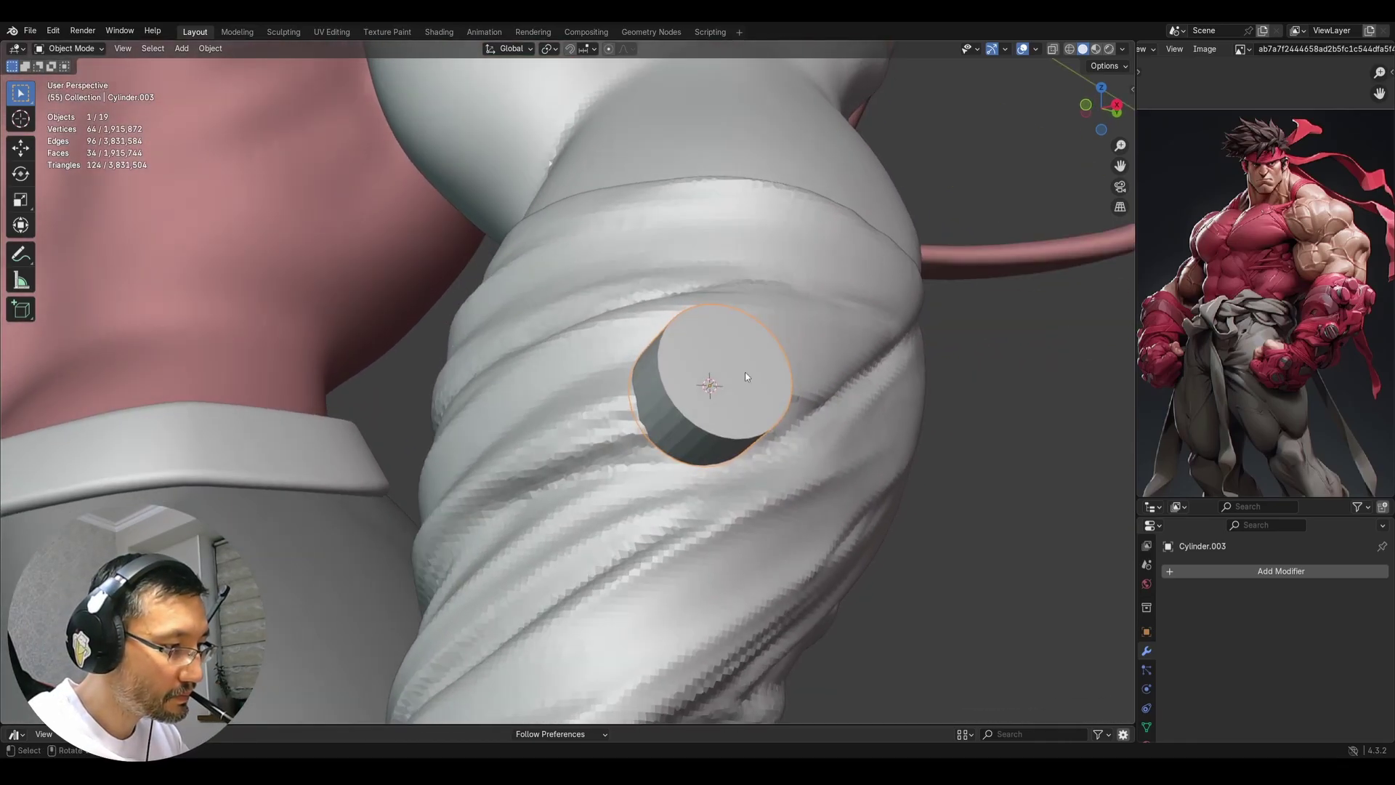
# Inset the cylinder's outward-facing cap by about 0.33 m
pyautogui.press('Tab')
pyautogui.press('3')
pyautogui.click(746, 372)
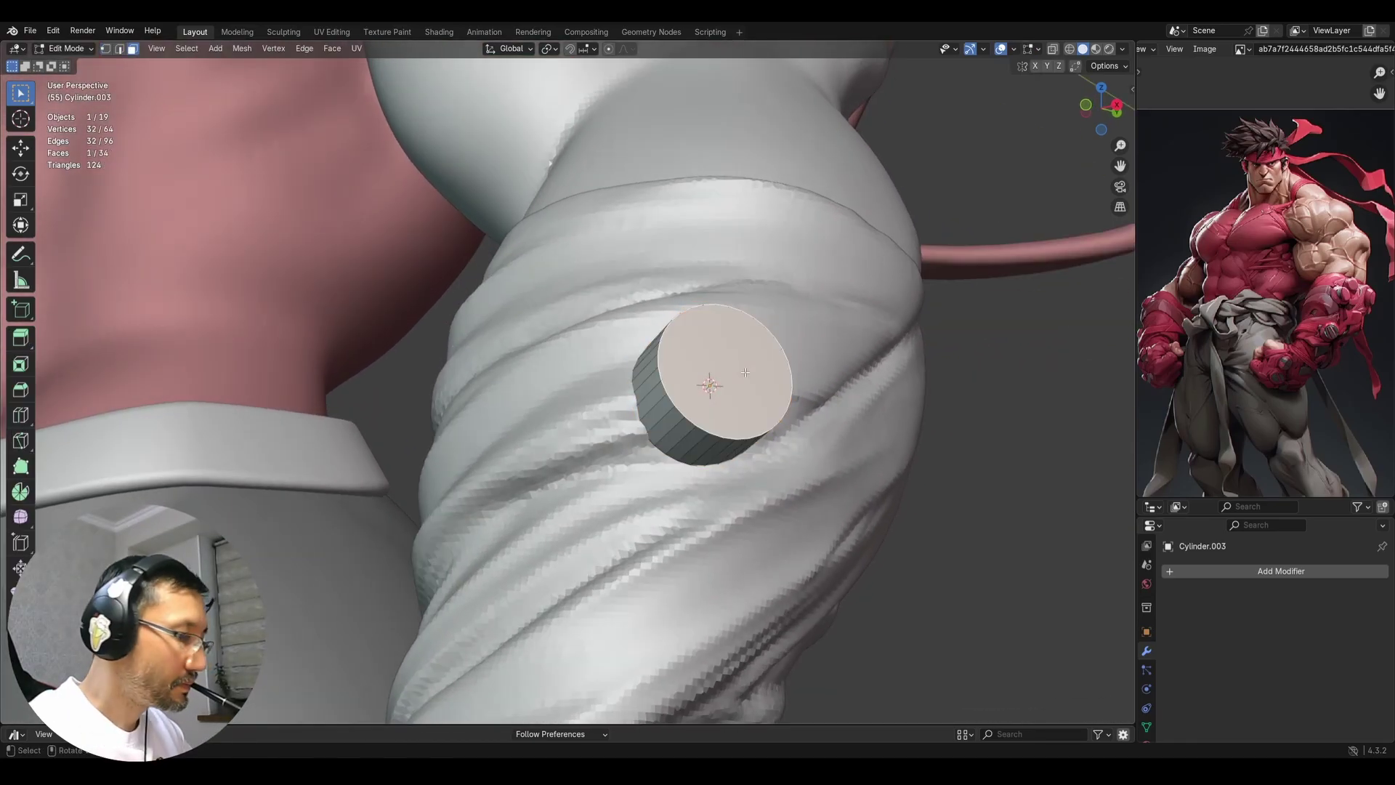
pyautogui.press('i')
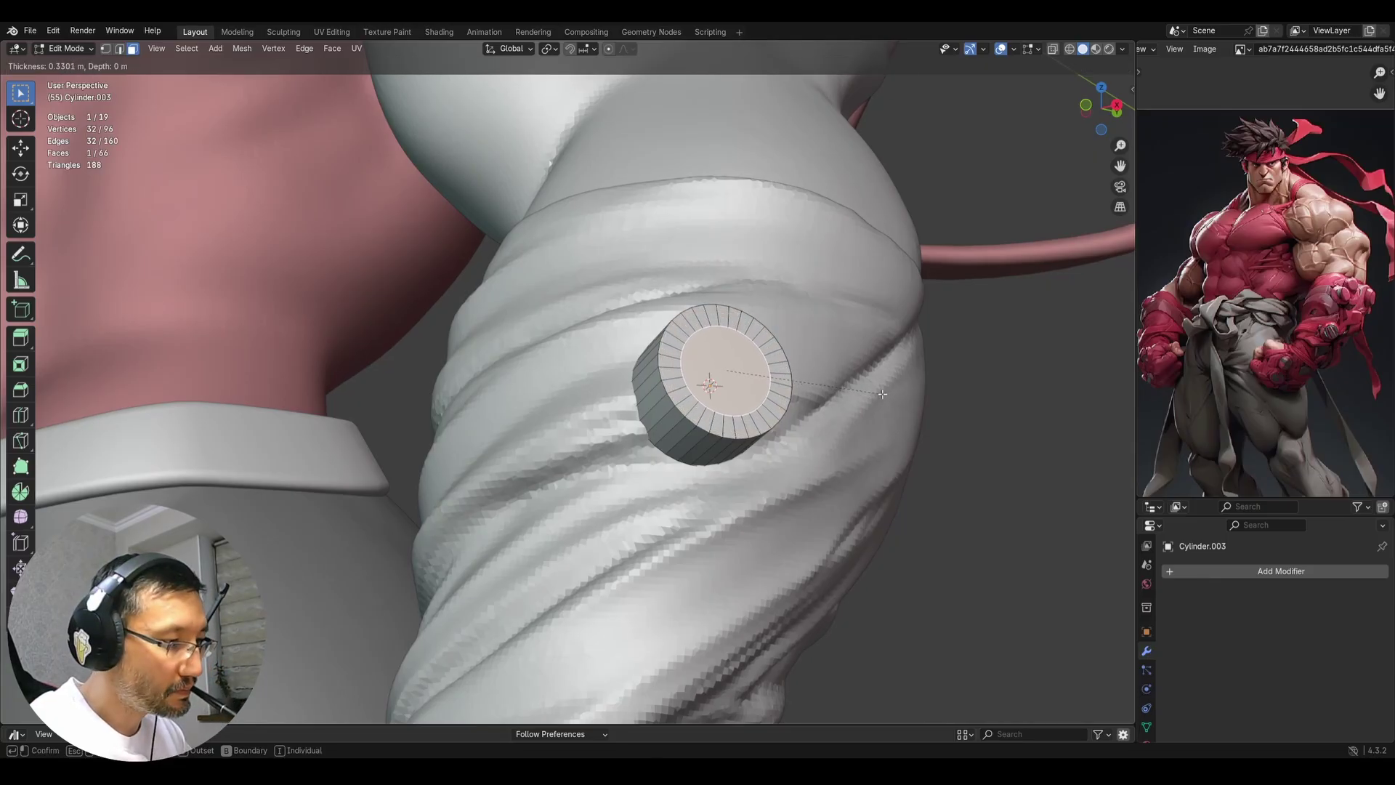
pyautogui.click(882, 394)
# Move the inset cap face outward along its local Z axis by about 0.035 m to form a sloped shoulder
pyautogui.moveTo(882, 394); pyautogui.dragTo(951, 389, button='middle')
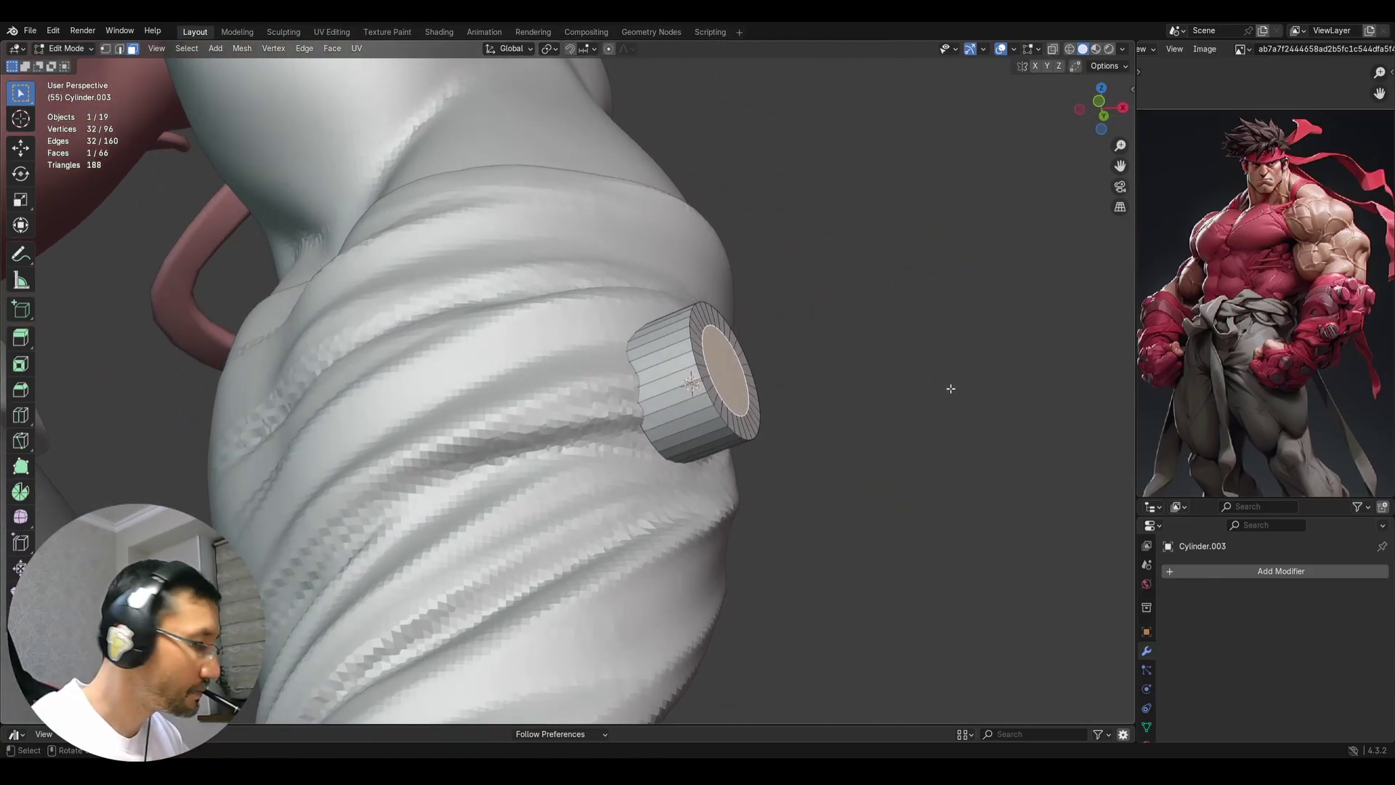
pyautogui.press('g')
pyautogui.rightClick(958, 388)
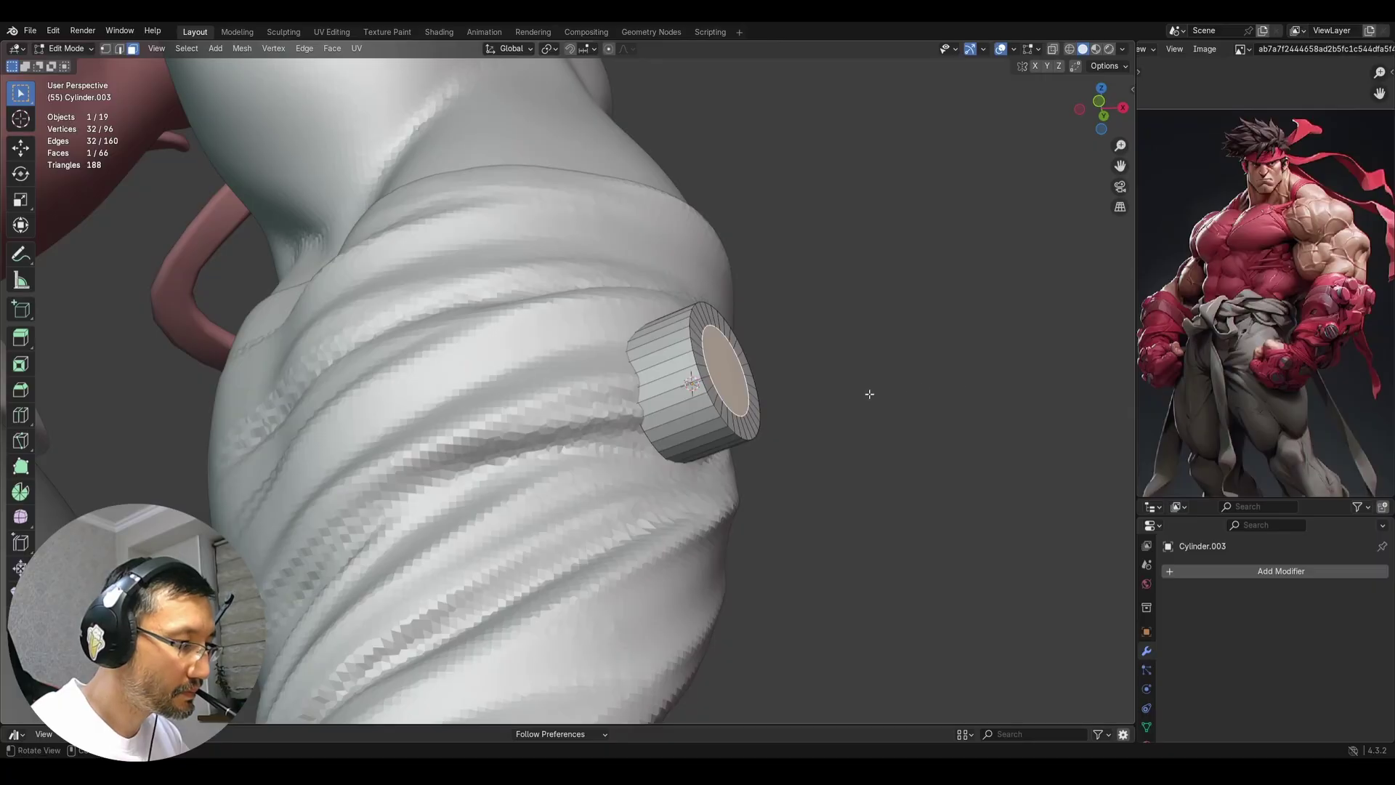
pyautogui.press('g')
pyautogui.press('z')
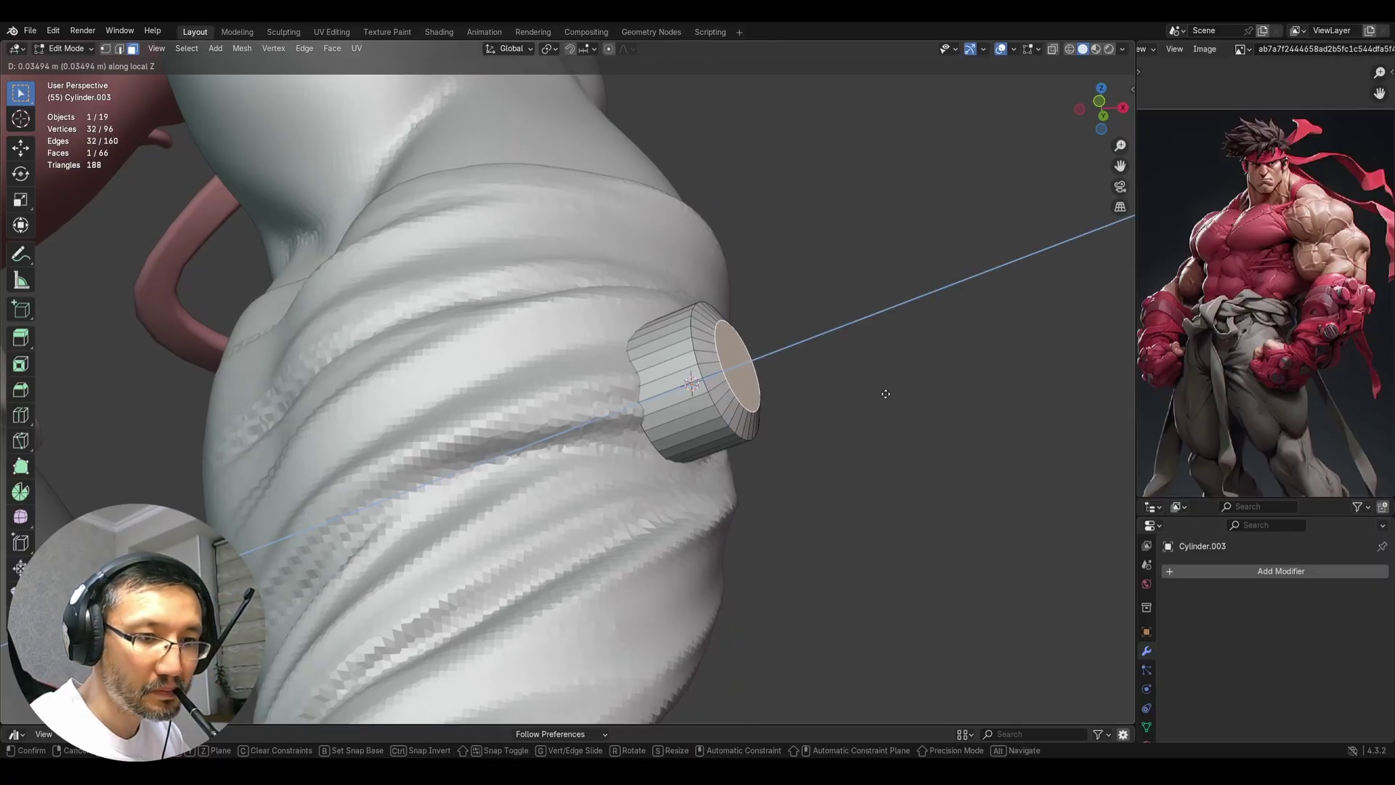
pyautogui.click(884, 394)
# Extrude the cap face outward into a narrower neck and scale its end to about 0.89
pyautogui.press('e')
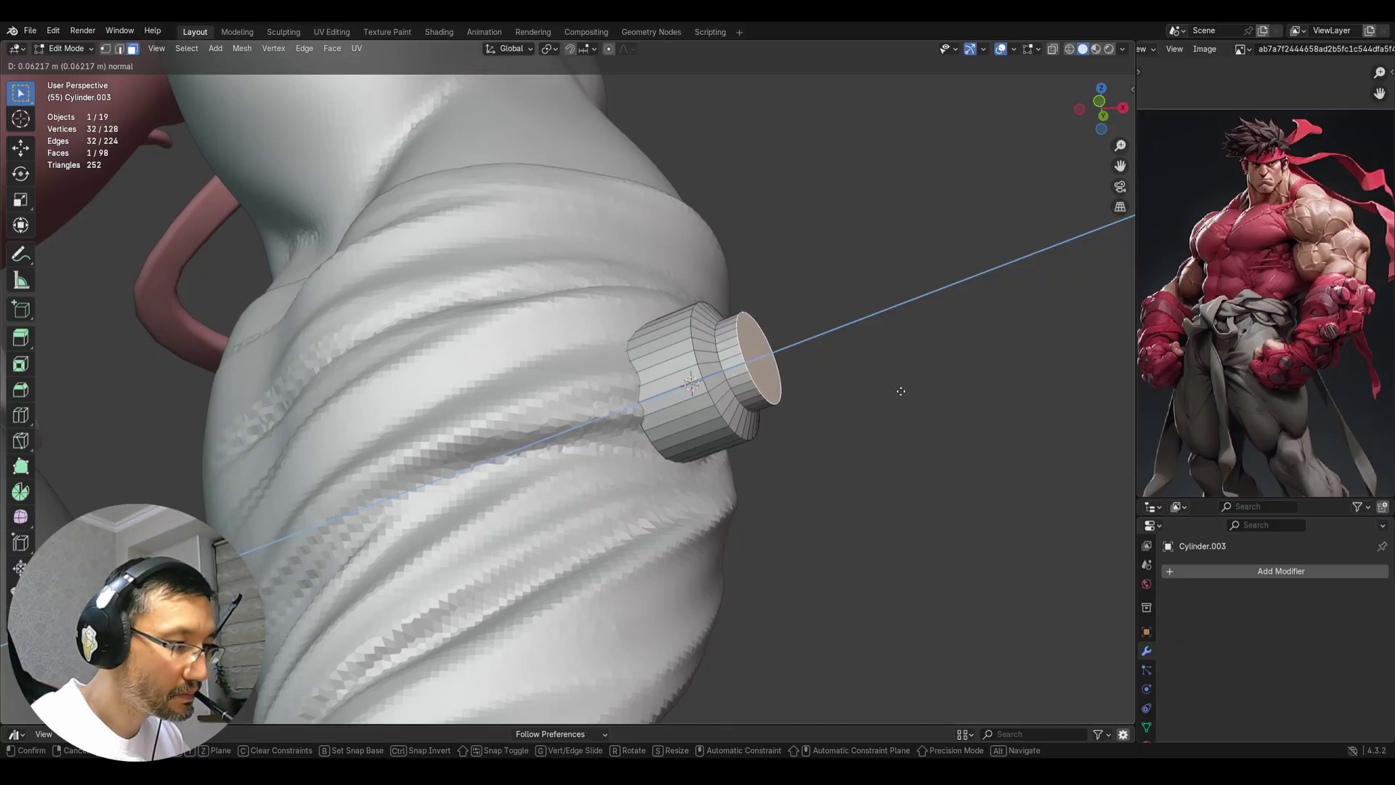
pyautogui.click(918, 390)
pyautogui.press('s')
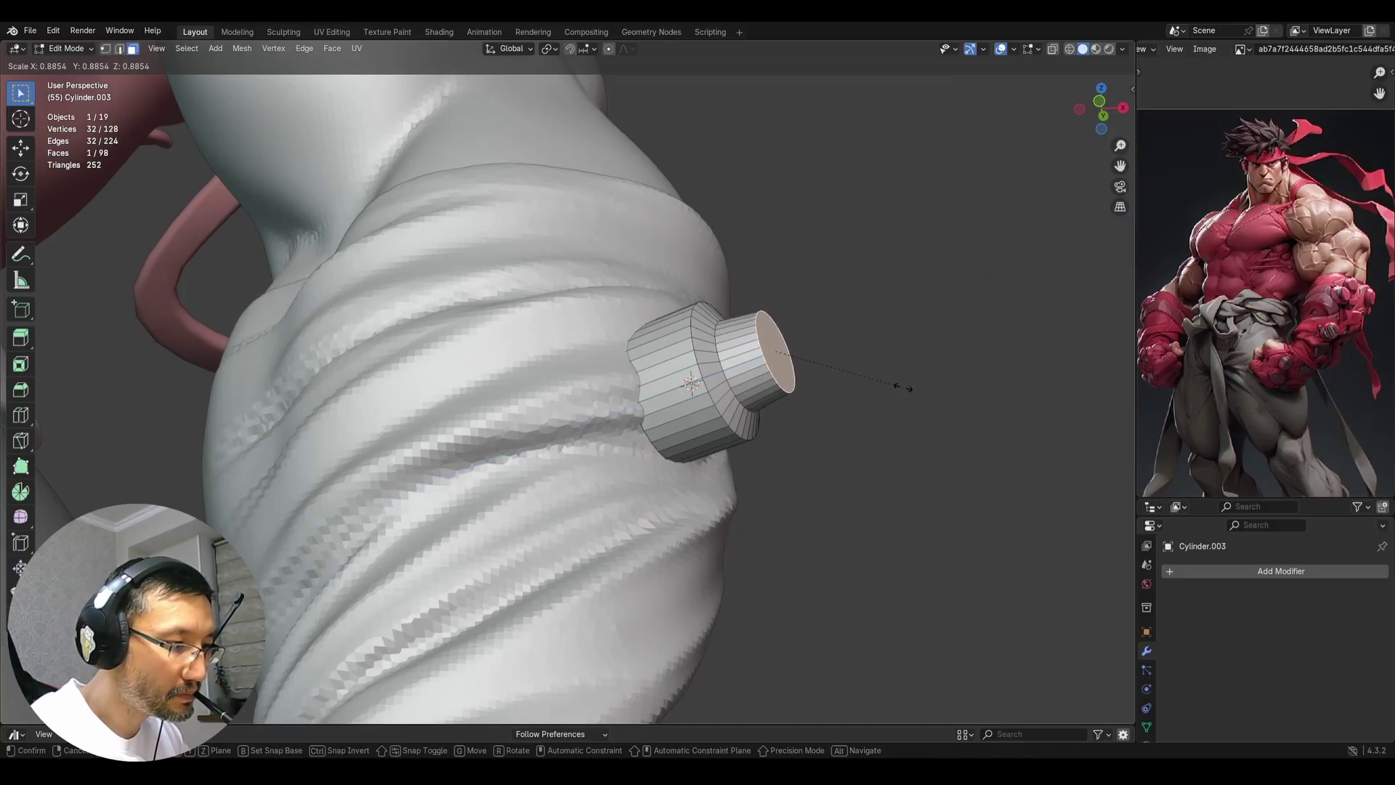
pyautogui.click(903, 387)
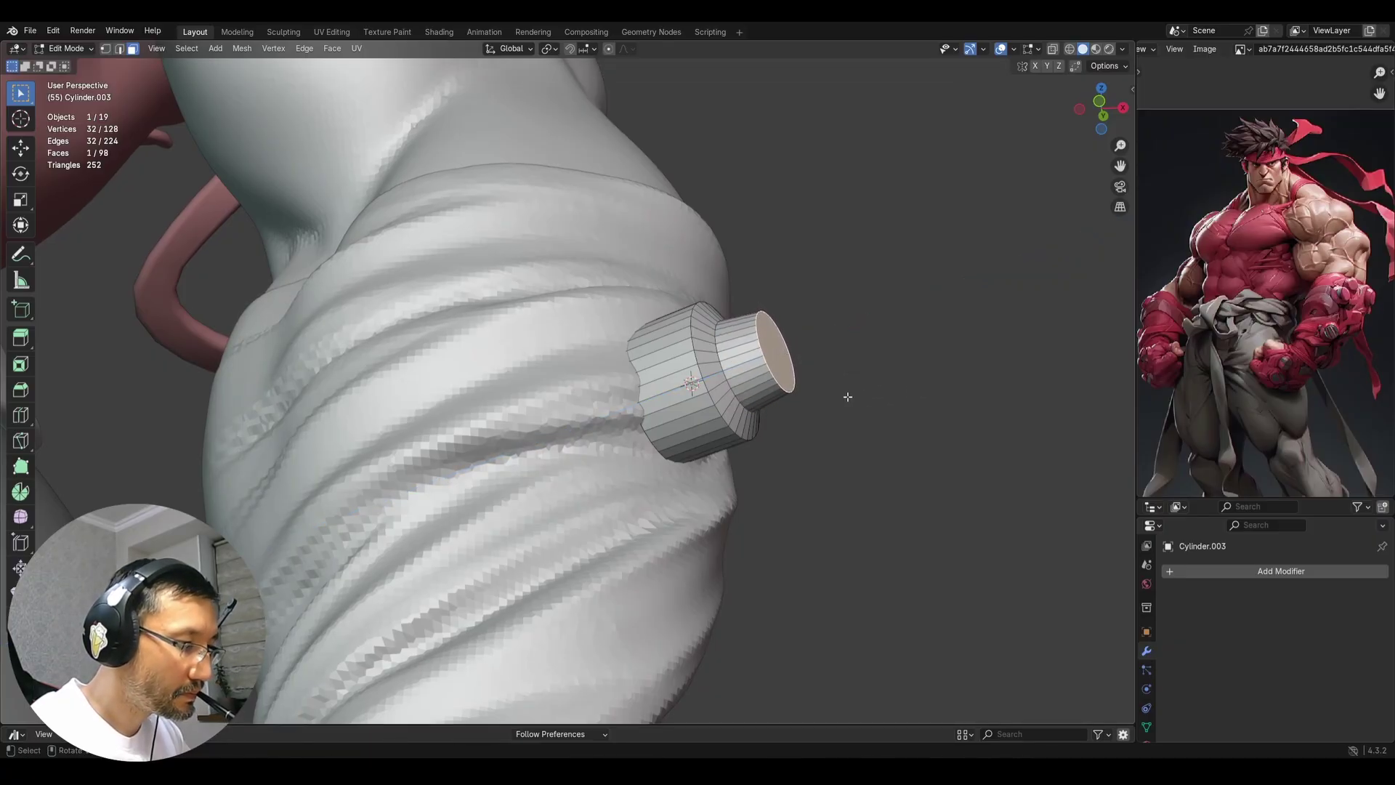
# Move the shoulder loops and neck end back toward the forearm by about 0.094 m along local Z
pyautogui.moveTo(846, 396); pyautogui.dragTo(872, 398, button='middle')
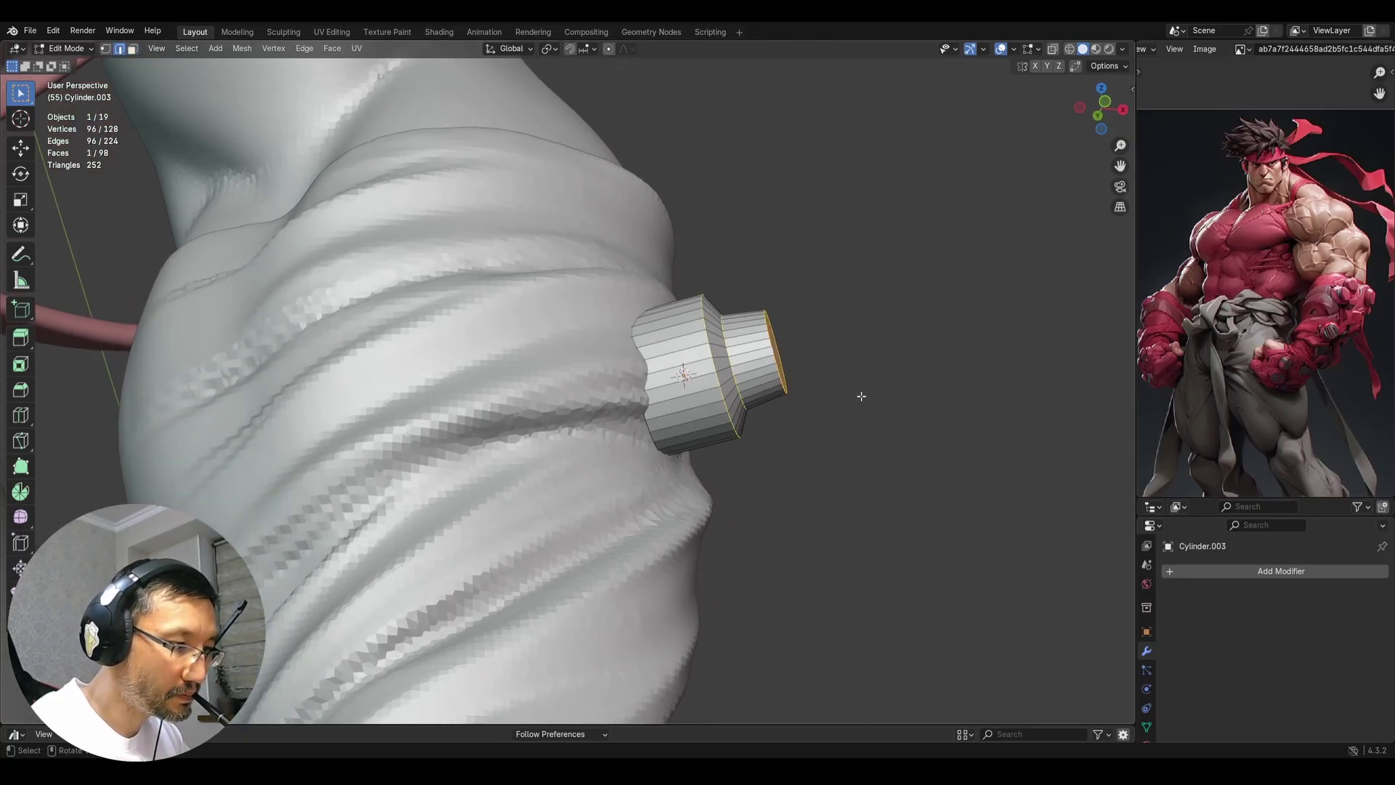
pyautogui.press('g')
pyautogui.press('z')
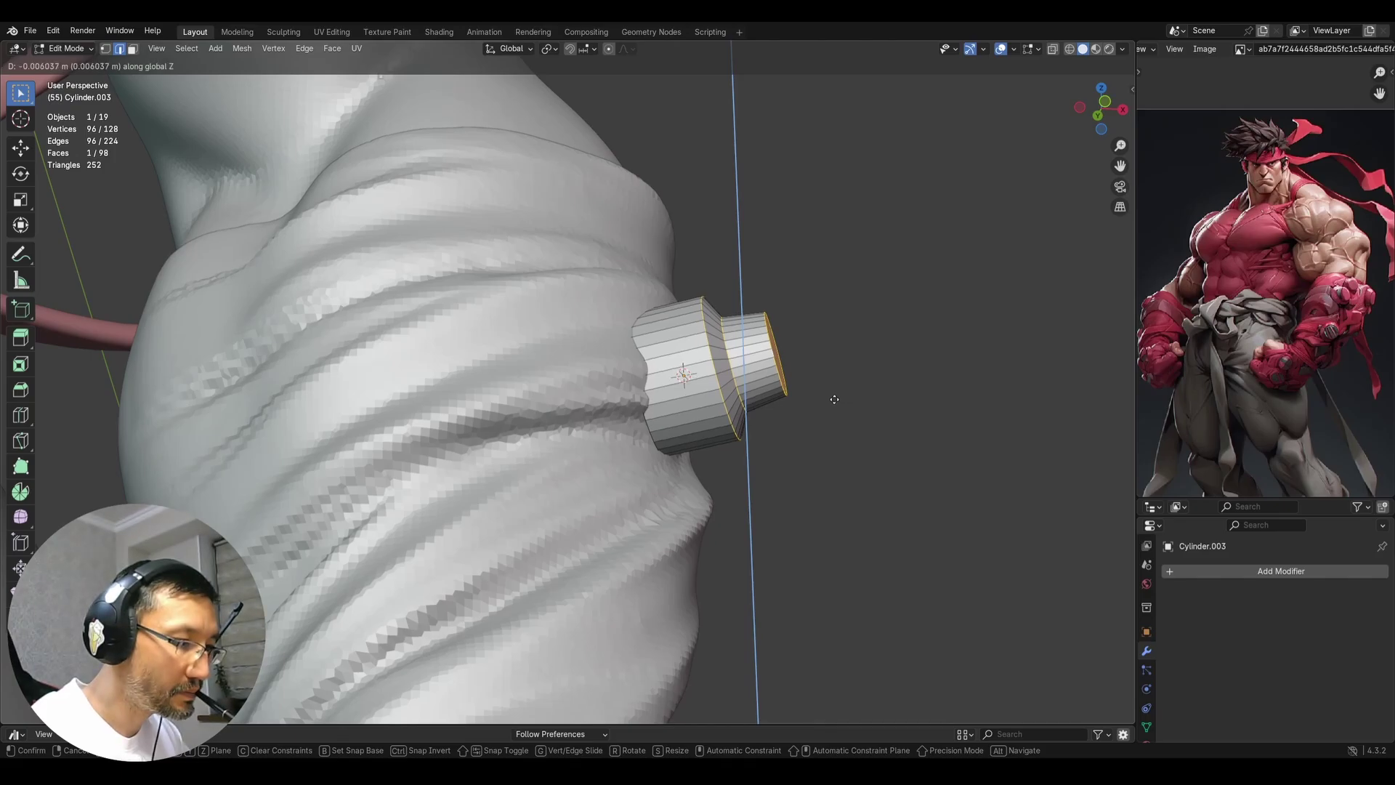
pyautogui.press('z')
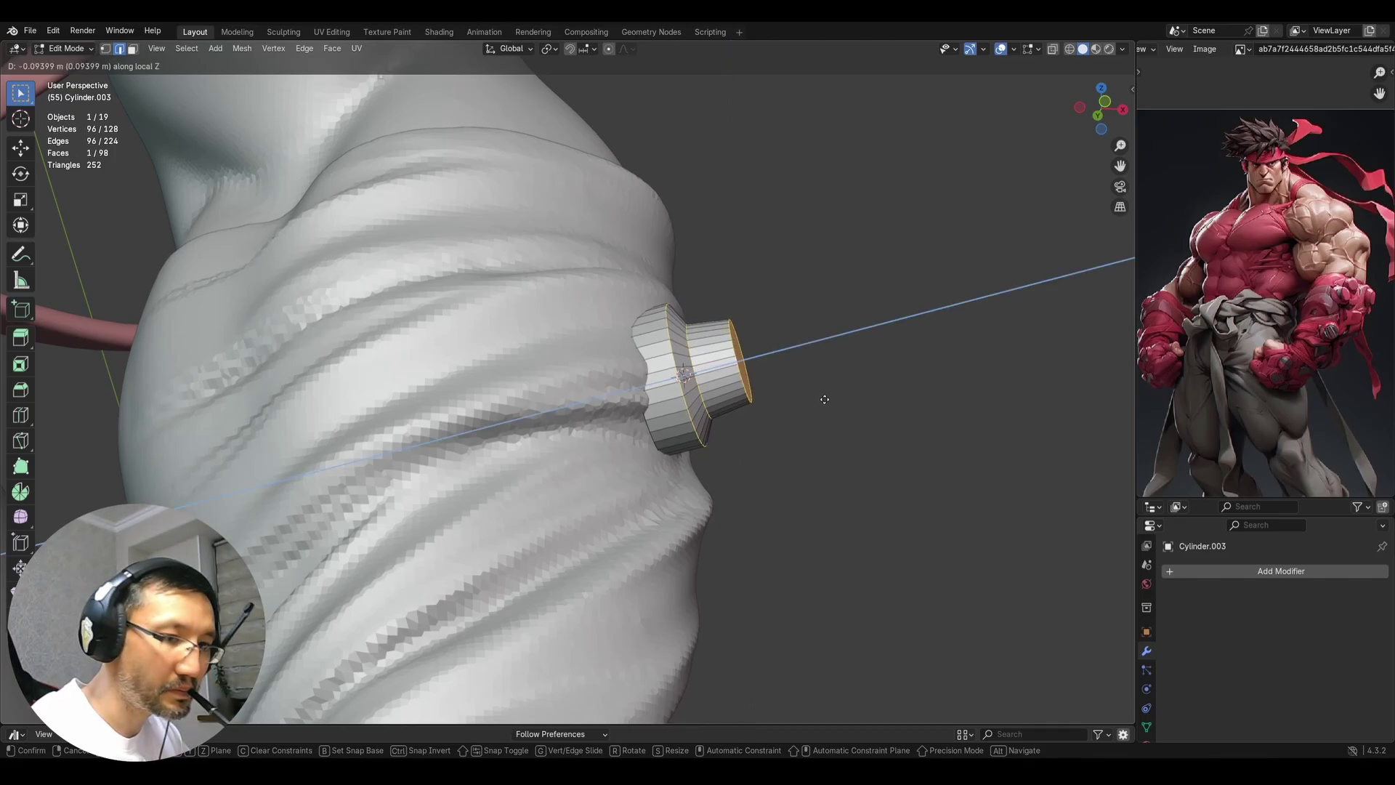
pyautogui.click(826, 399)
# Move only the neck's end face slightly inward along local Z to shorten the neck
pyautogui.moveTo(826, 397); pyautogui.dragTo(798, 368, button='middle')
pyautogui.click(761, 359)
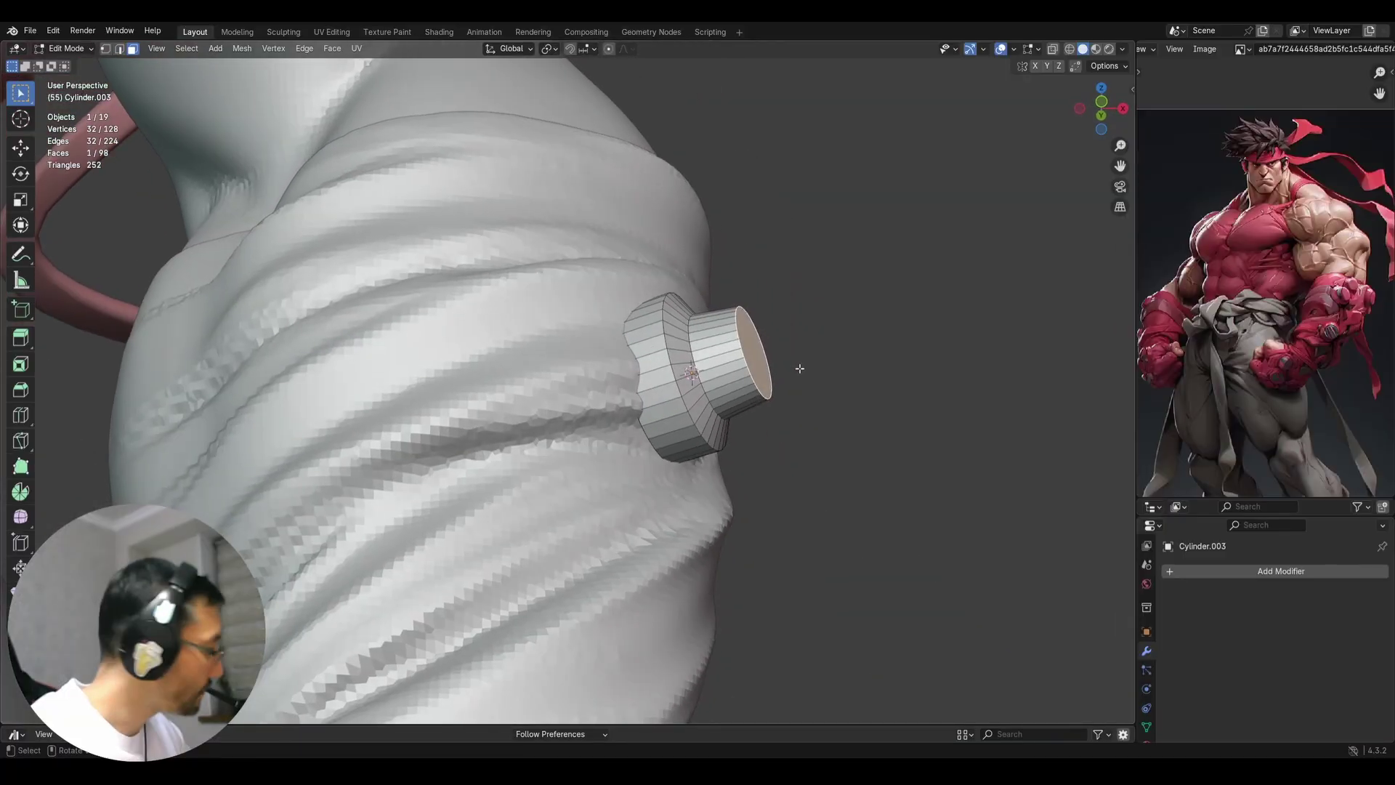
pyautogui.press('g')
pyautogui.press('z')
pyautogui.press('z')
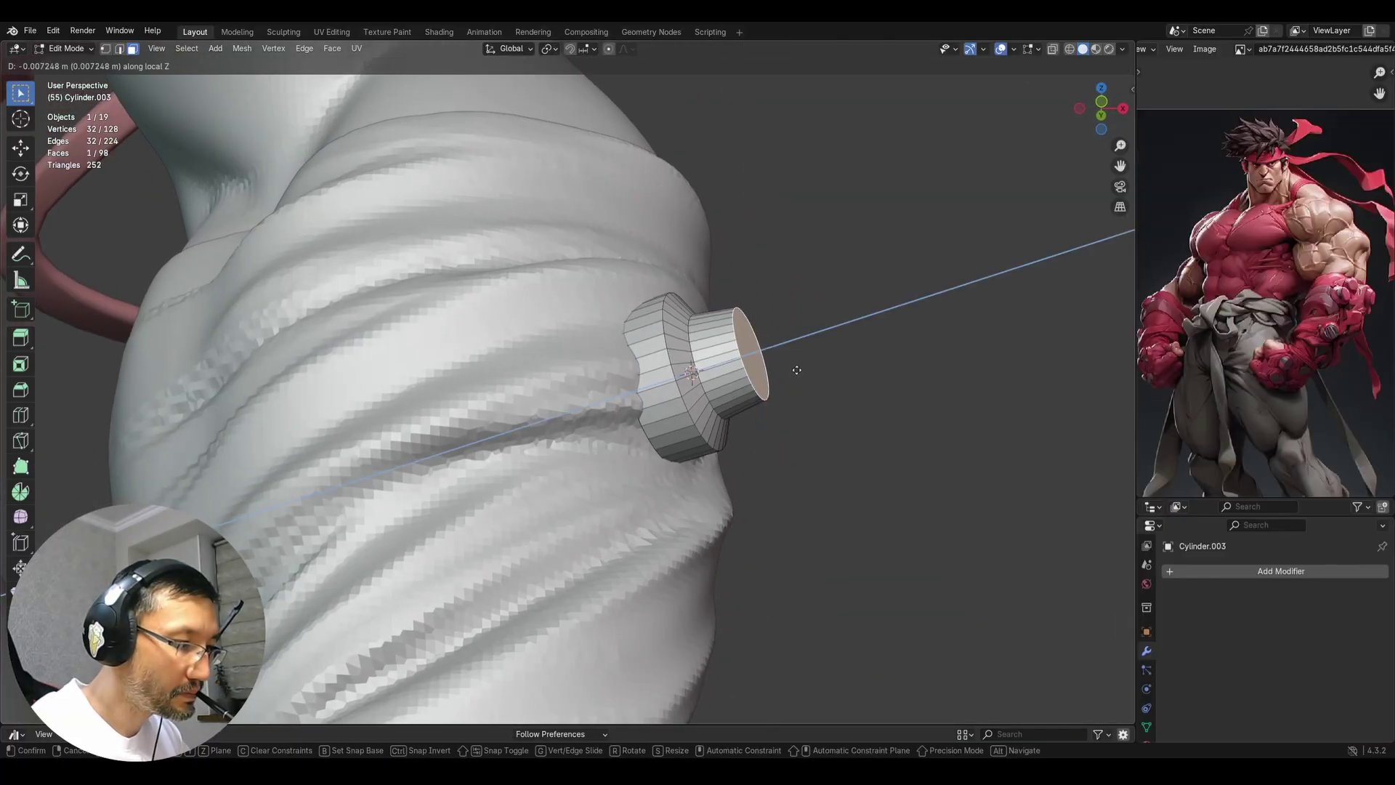
pyautogui.click(788, 370)
# Inset the neck's end face by about 0.11 m
pyautogui.moveTo(788, 371); pyautogui.dragTo(807, 372, button='middle')
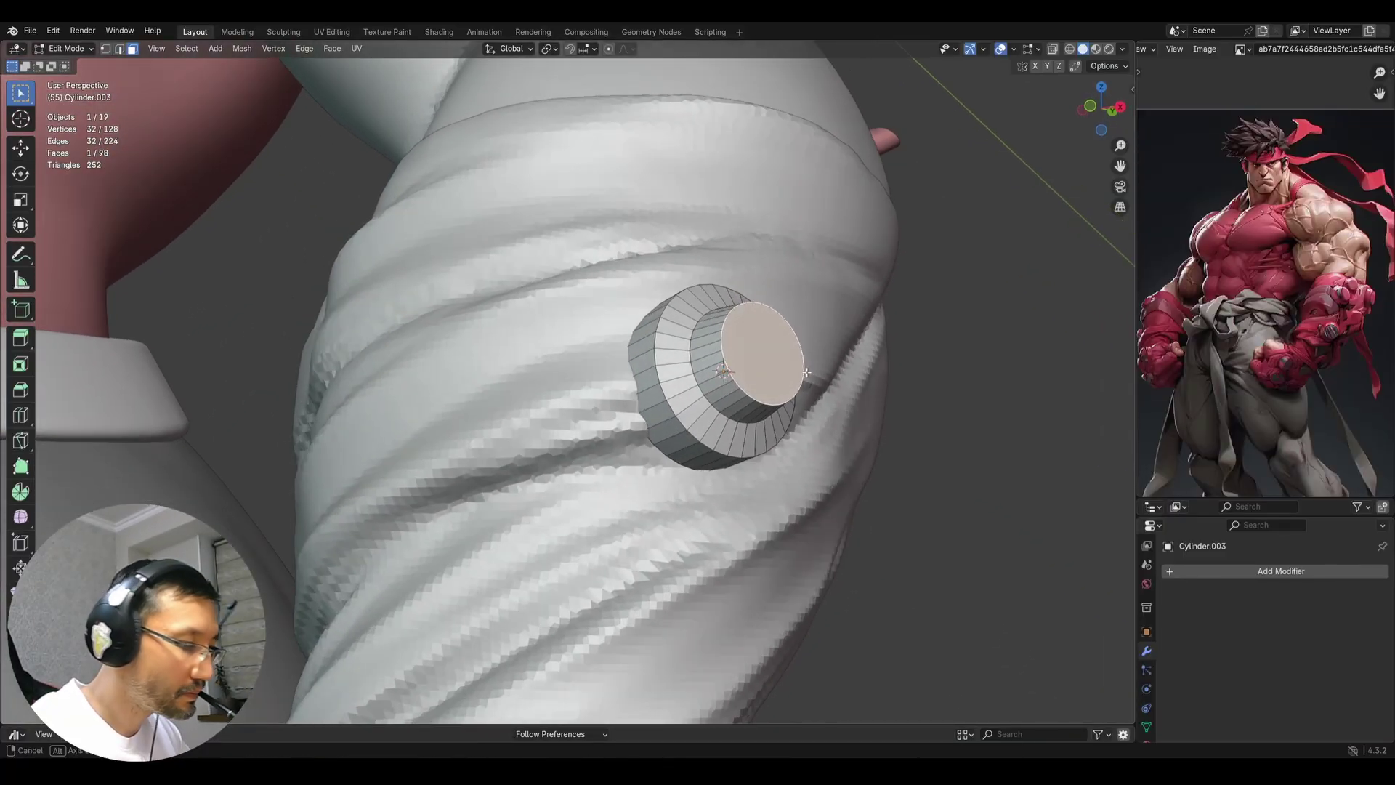
pyautogui.press('i')
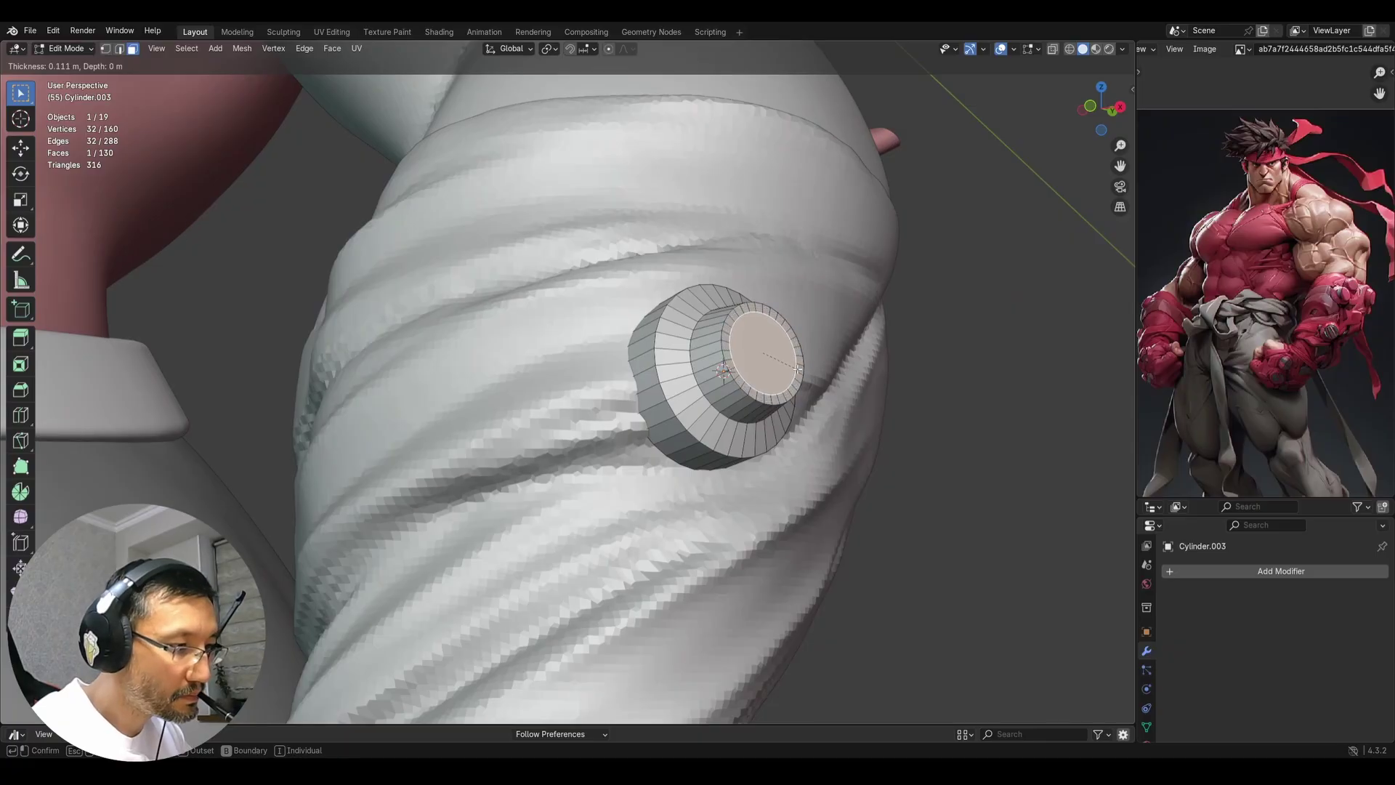
pyautogui.click(798, 368)
# Add supporting edge loops around the stud's side wall, its sloped shoulder and the base of its neck
pyautogui.moveTo(797, 368); pyautogui.dragTo(646, 437, button='middle')
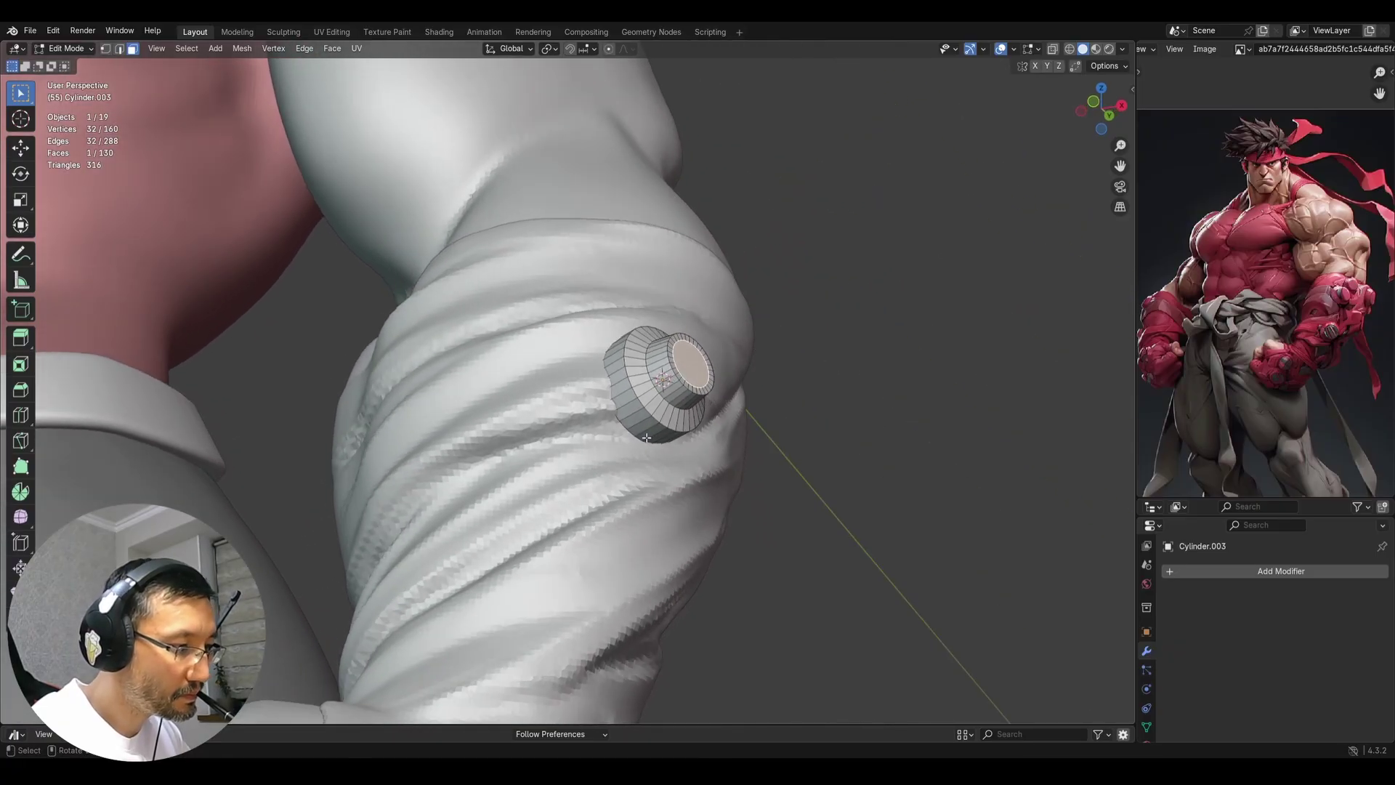
pyautogui.hotkey('ctrl', 'r')
pyautogui.click(645, 420)
pyautogui.click(642, 420)
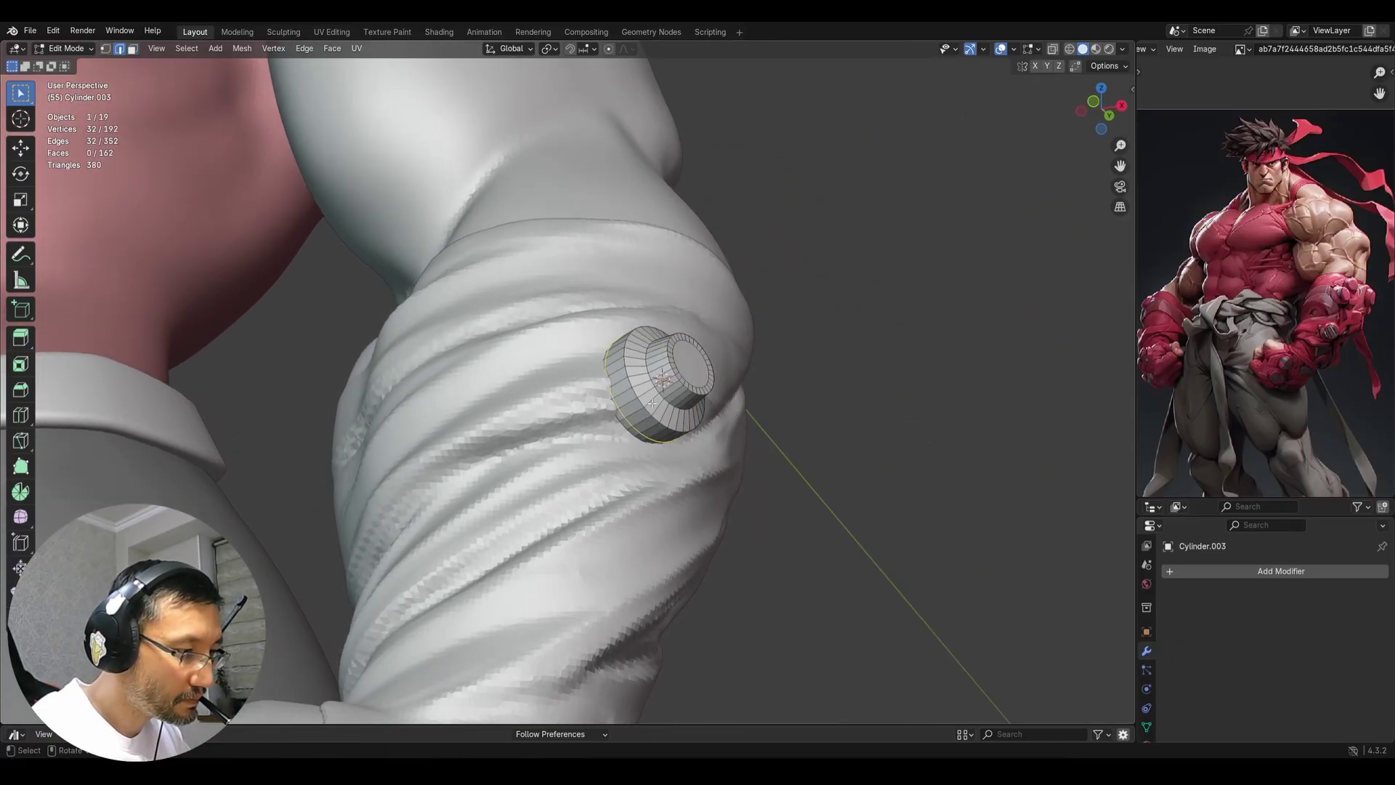
pyautogui.hotkey('ctrl', 'r')
pyautogui.click(652, 399)
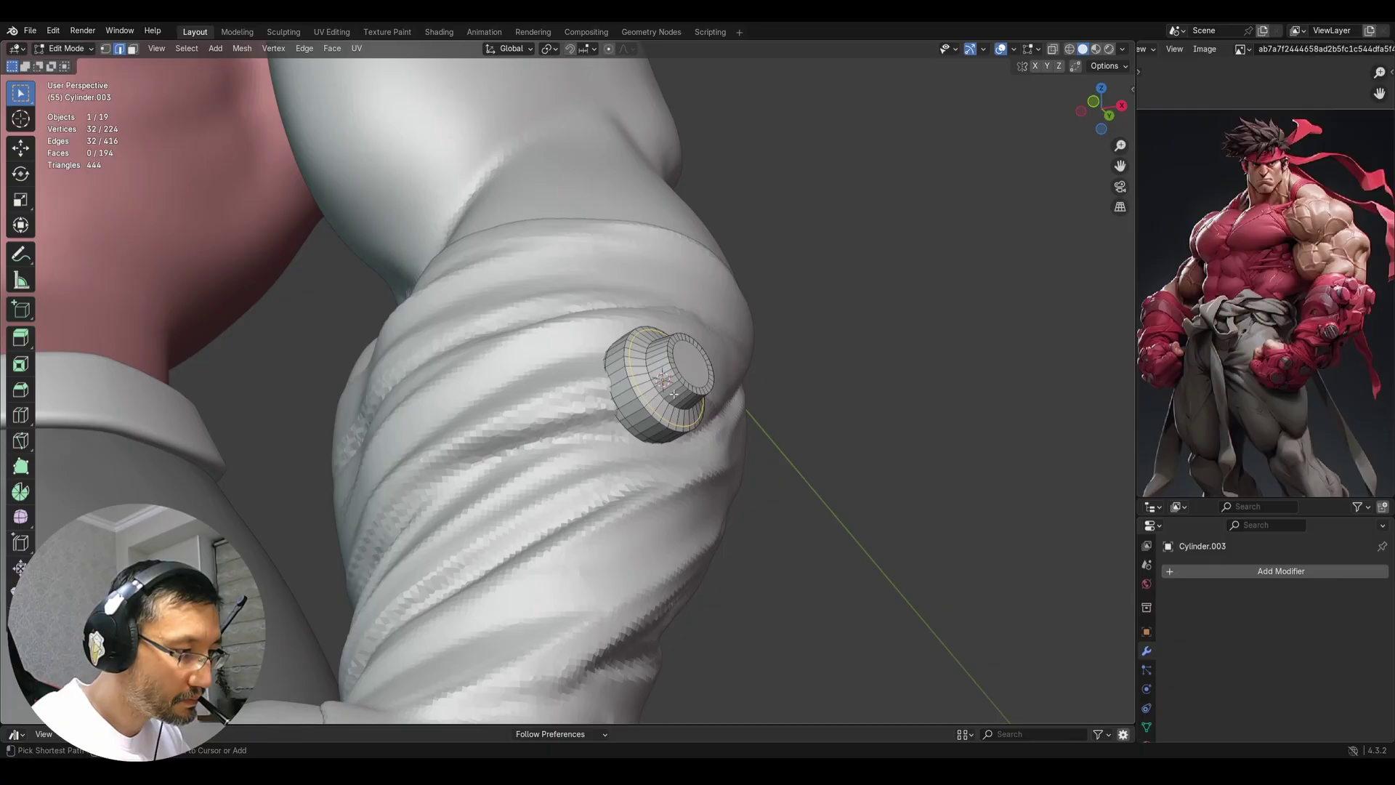
pyautogui.hotkey('ctrl', 'r')
pyautogui.click(663, 400)
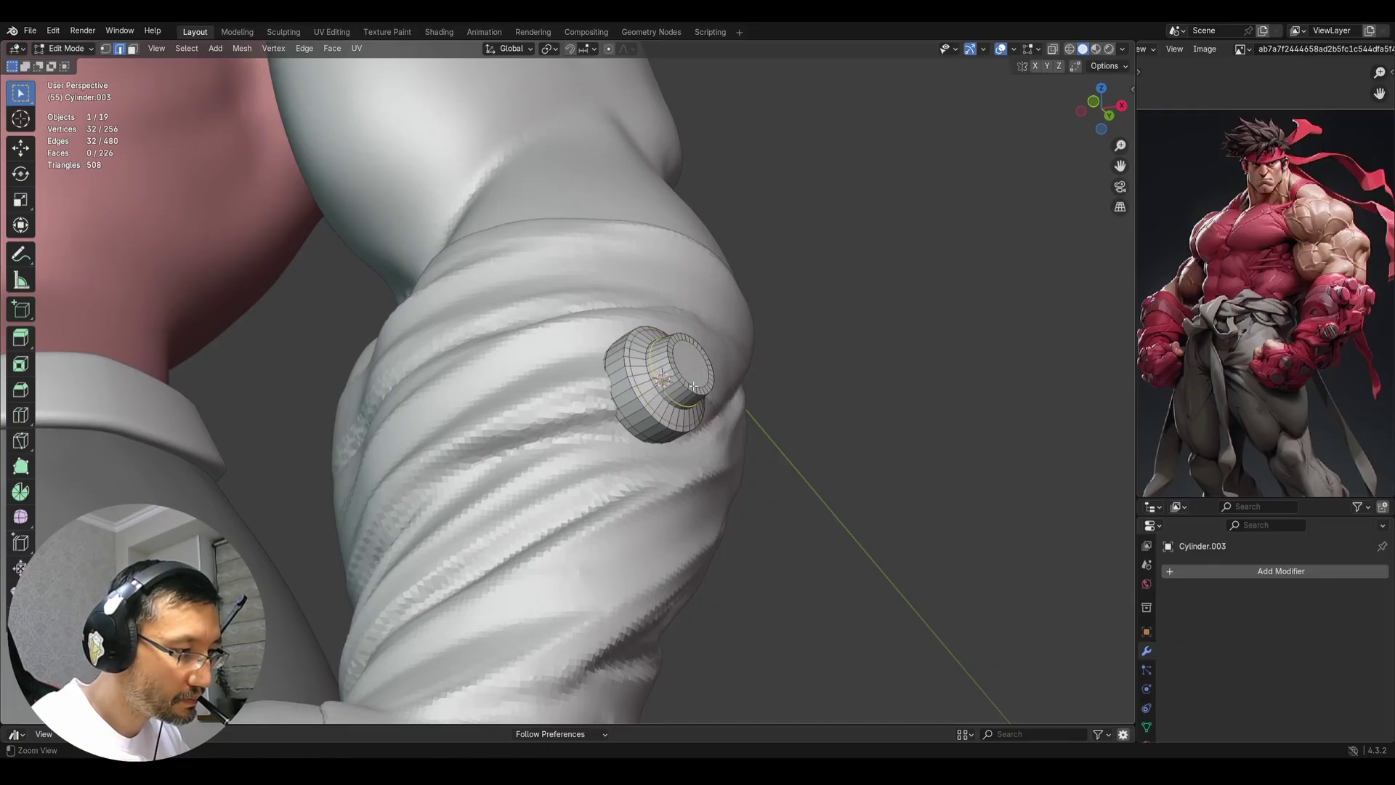
# Add a level 2 Subdivision modifier to the stud and return to Object Mode
pyautogui.scroll(-2, 662, 401)
pyautogui.moveTo(662, 400); pyautogui.dragTo(704, 410, button='middle')
pyautogui.scroll(2, 640, 396)
pyautogui.press('Tab')
pyautogui.scroll(-2, 669, 406)
pyautogui.hotkey('ctrl', '2')
pyautogui.press('Tab')
pyautogui.scroll(2, 705, 407)
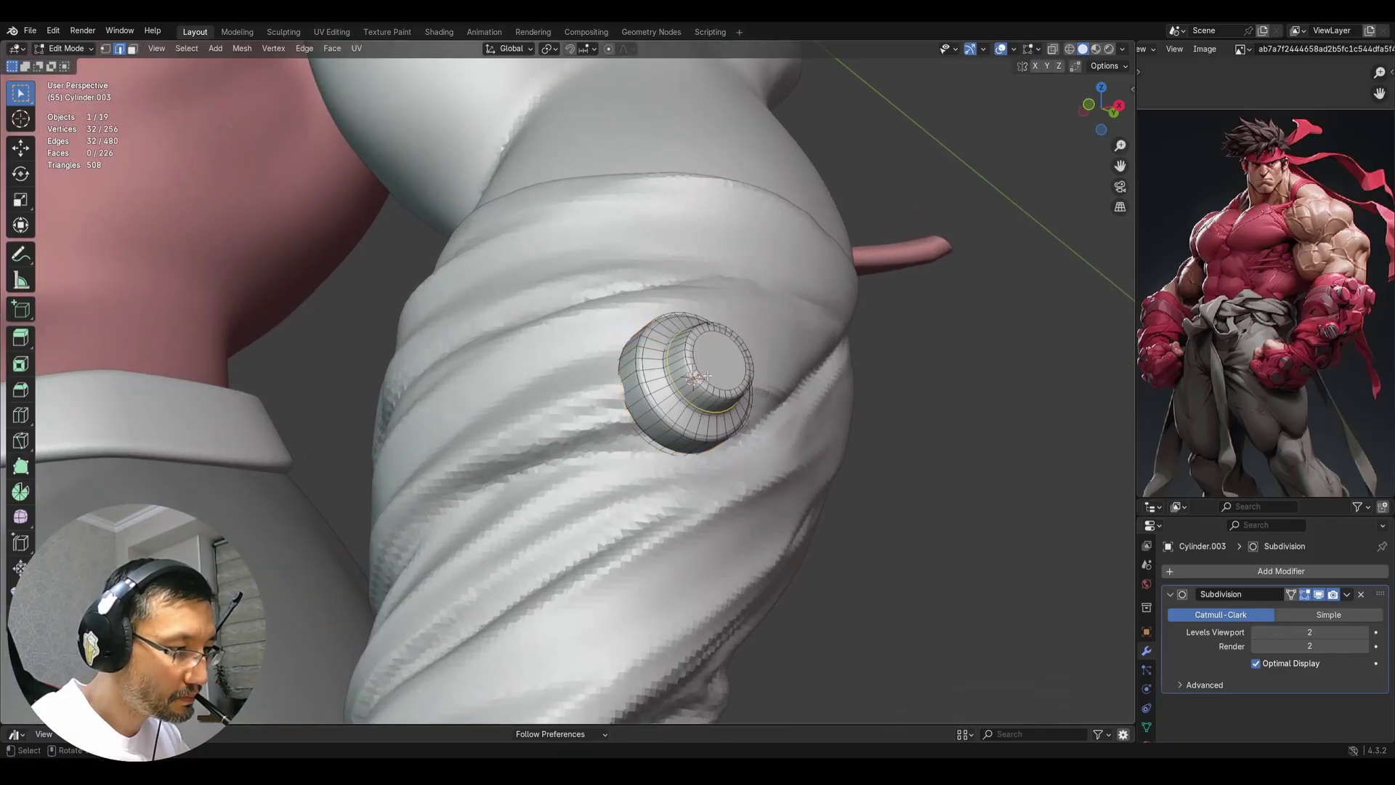
pyautogui.press('Tab')
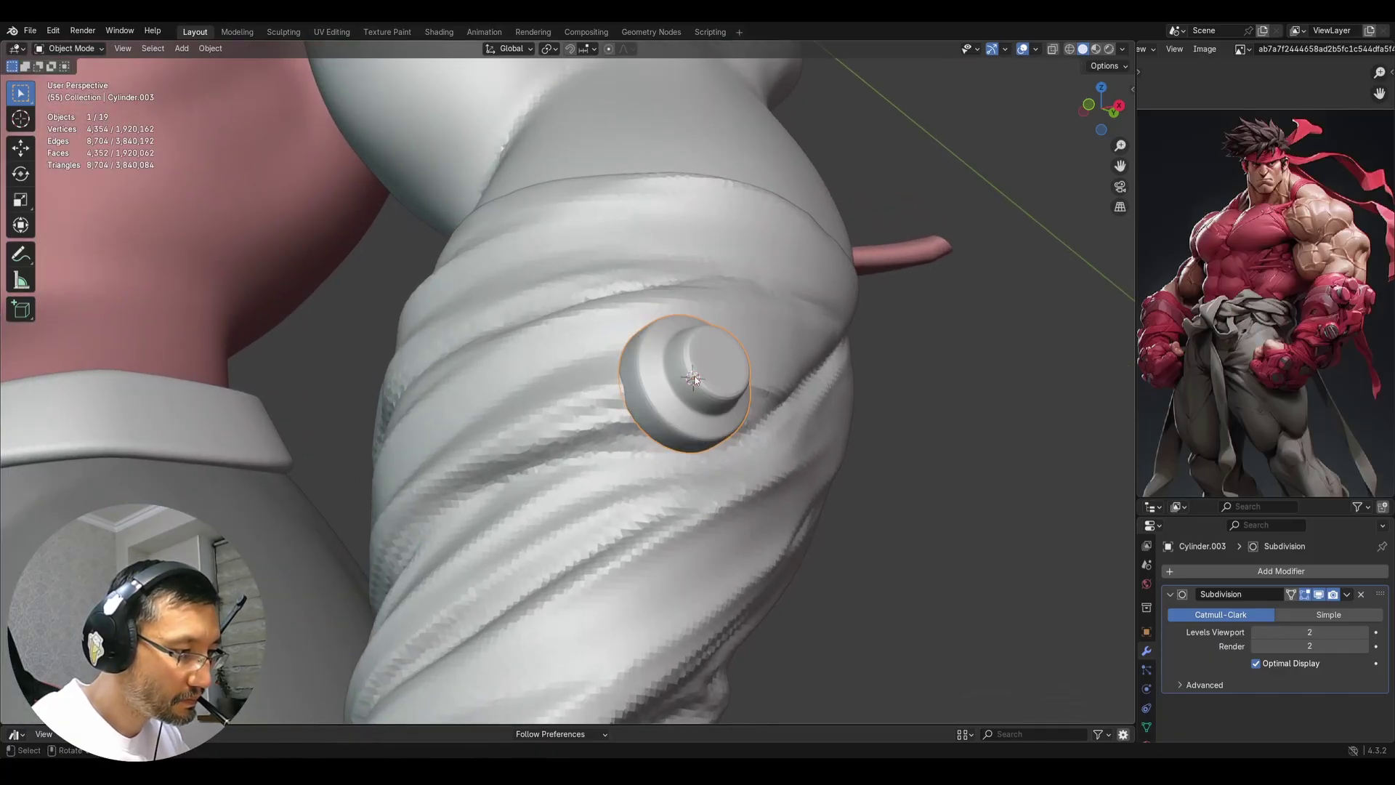
# Resize the stud and reposition it on the outer side of the forearm wrap
pyautogui.scroll(-2, 634, 479)
pyautogui.moveTo(635, 479); pyautogui.dragTo(553, 502, button='middle')
pyautogui.scroll(-5, 545, 509)
pyautogui.moveTo(484, 534); pyautogui.dragTo(579, 557, button='middle')
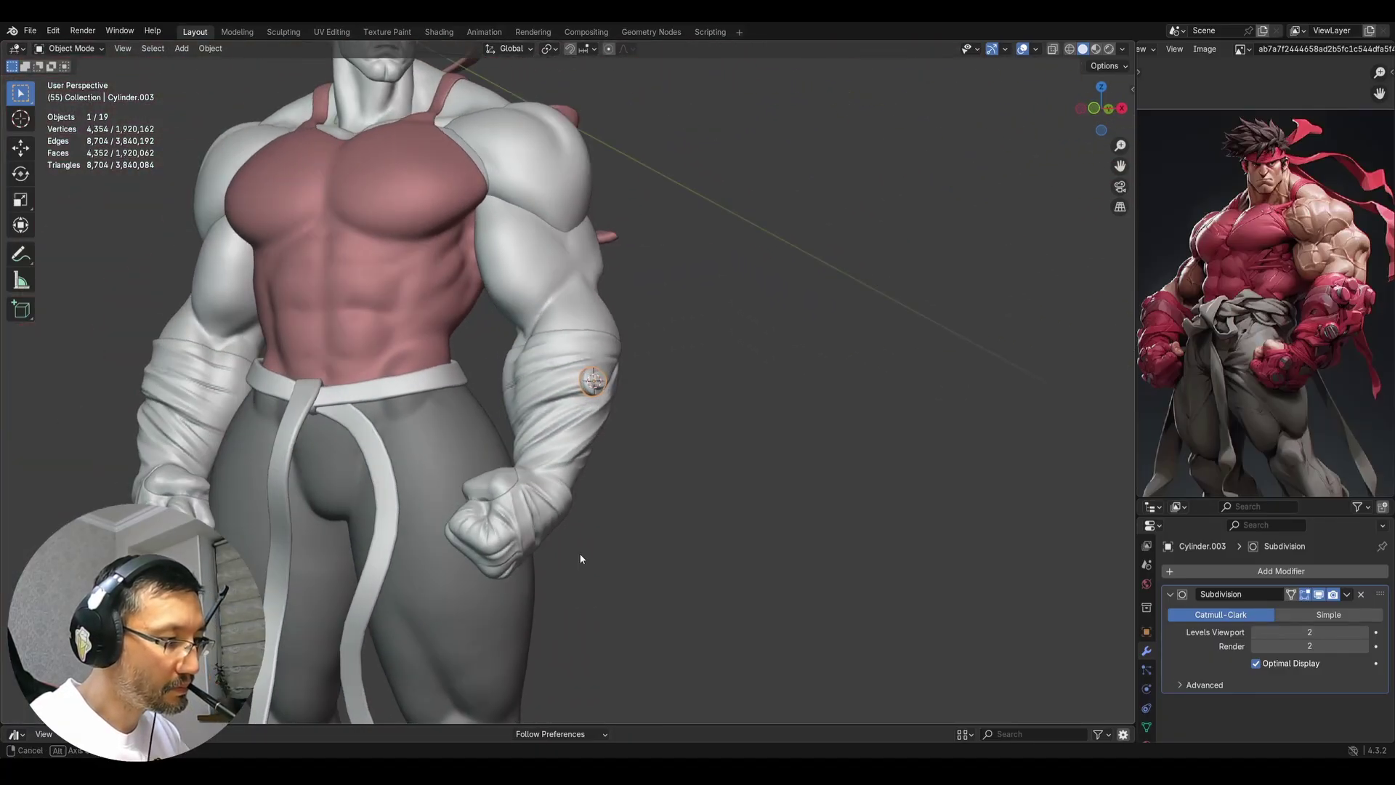
pyautogui.scroll(1, 618, 519)
pyautogui.moveTo(660, 507)
pyautogui.mouseDown(button='middle')
pyautogui.moveTo(651, 455)
pyautogui.moveTo(661, 492)
pyautogui.mouseUp(button='middle')
pyautogui.scroll(2, 640, 442)
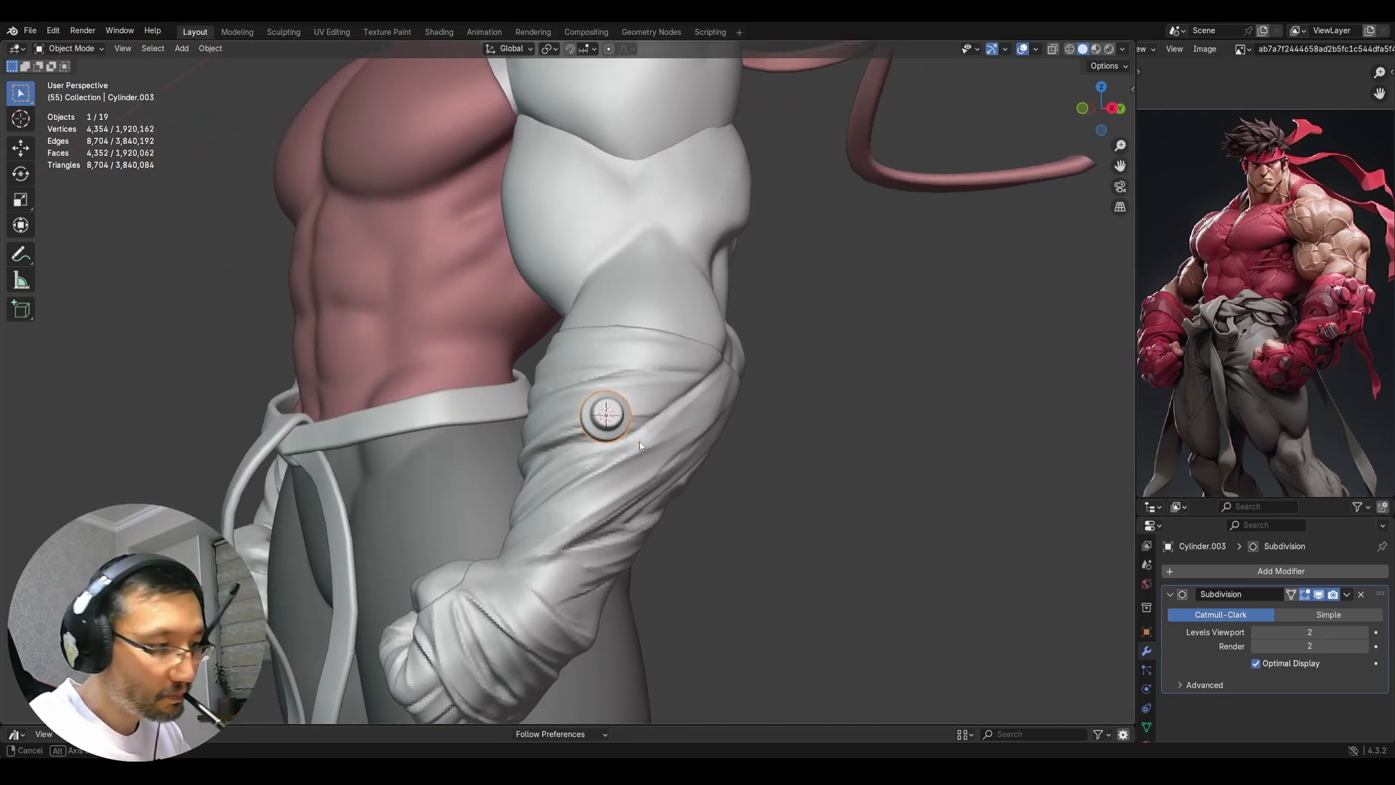
pyautogui.press('s')
pyautogui.click(639, 437)
pyautogui.moveTo(639, 438); pyautogui.dragTo(809, 407, button='middle')
pyautogui.press('g')
pyautogui.click(709, 427)
# Add an edge loop around the stud's neck close to its outer end
pyautogui.scroll(3, 683, 394)
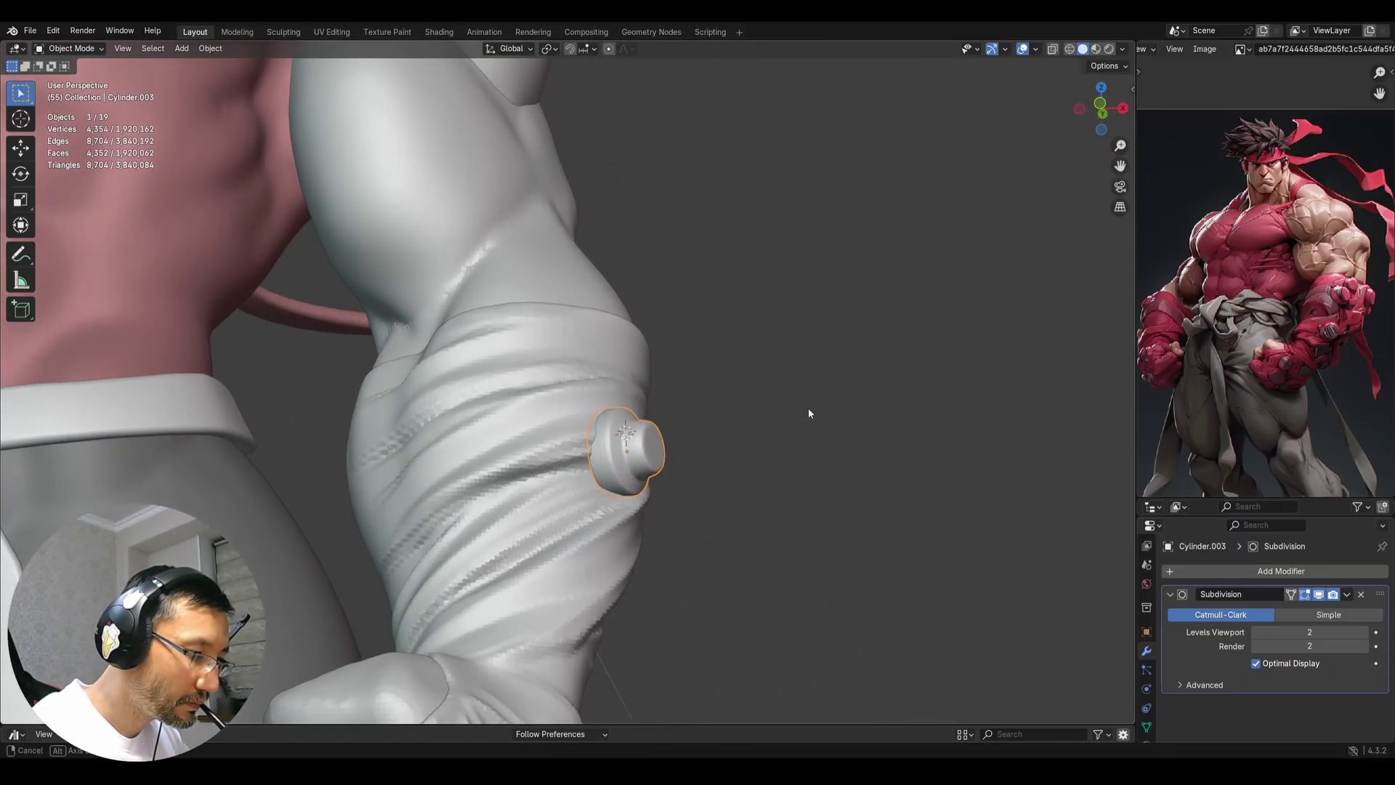
pyautogui.press('Tab')
pyautogui.keyDown('ctrl'); pyautogui.moveTo(721, 477); pyautogui.dragTo(721, 416, button='middle'); pyautogui.keyUp('ctrl')
pyautogui.hotkey('ctrl', 'r')
pyautogui.click(698, 474)
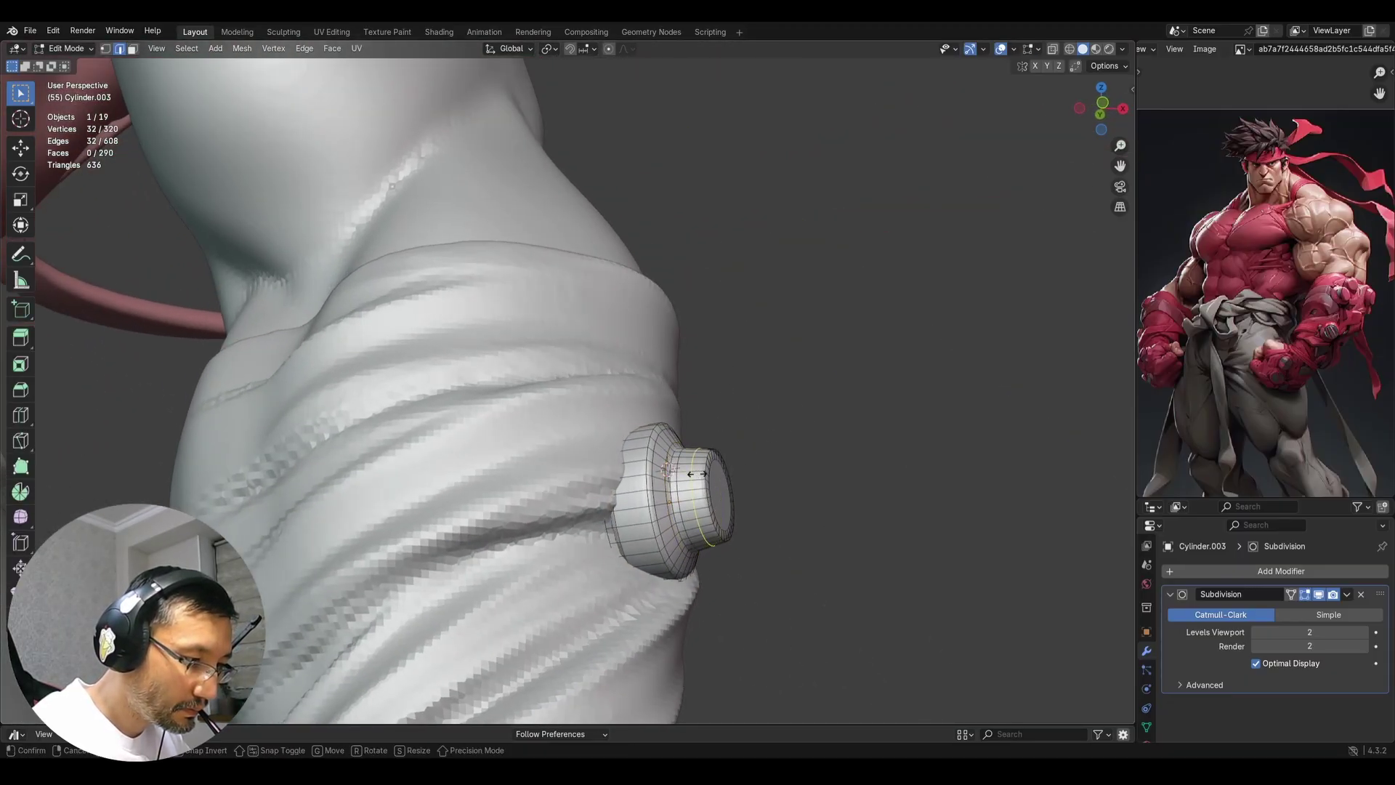
pyautogui.click(707, 516)
# Slide the edge loop along the stud's neck to adjust how sharply the rim is rounded
pyautogui.keyDown('shift'); pyautogui.moveTo(705, 515); pyautogui.dragTo(742, 404, button='middle'); pyautogui.keyUp('shift')
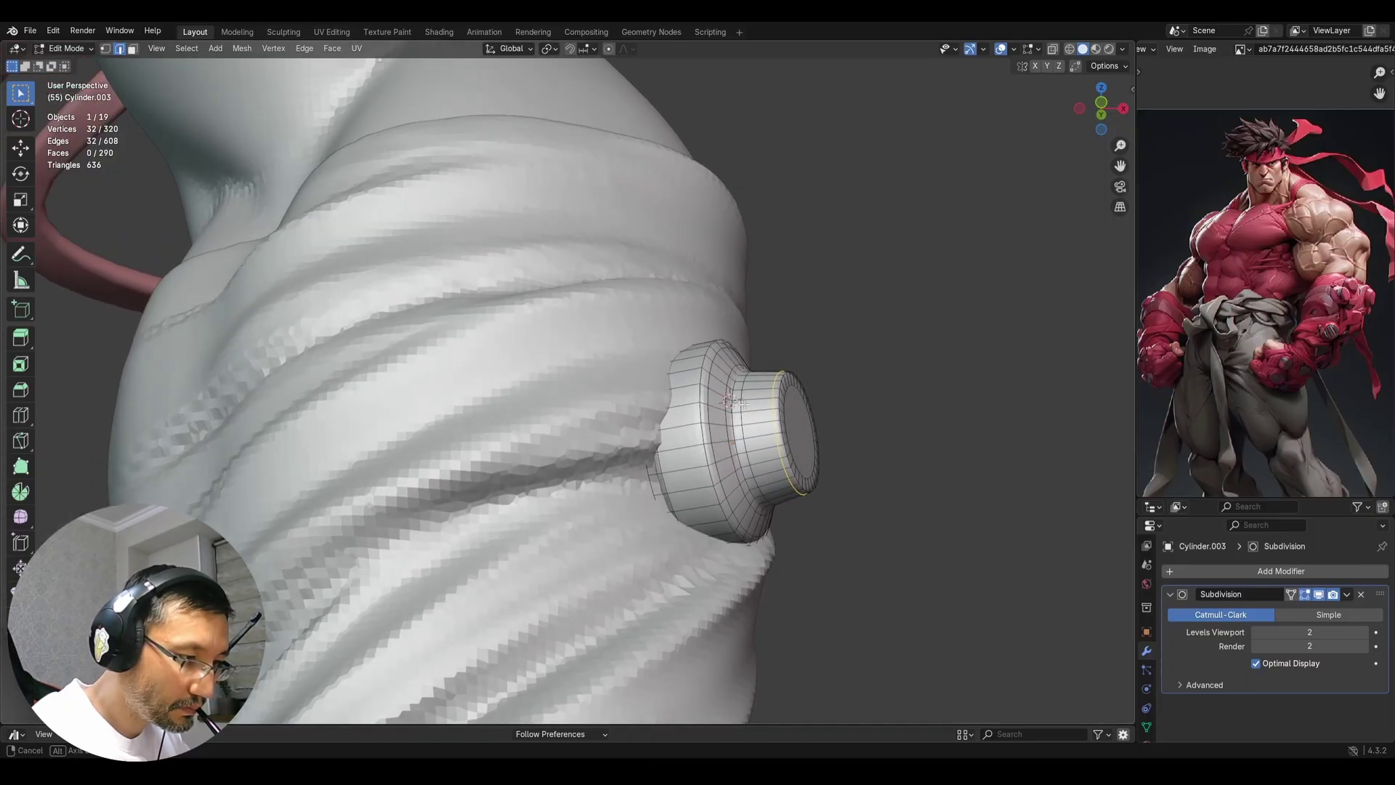
pyautogui.press('g')
pyautogui.press('g')
pyautogui.click(804, 463)
pyautogui.moveTo(804, 463); pyautogui.dragTo(763, 436, button='middle')
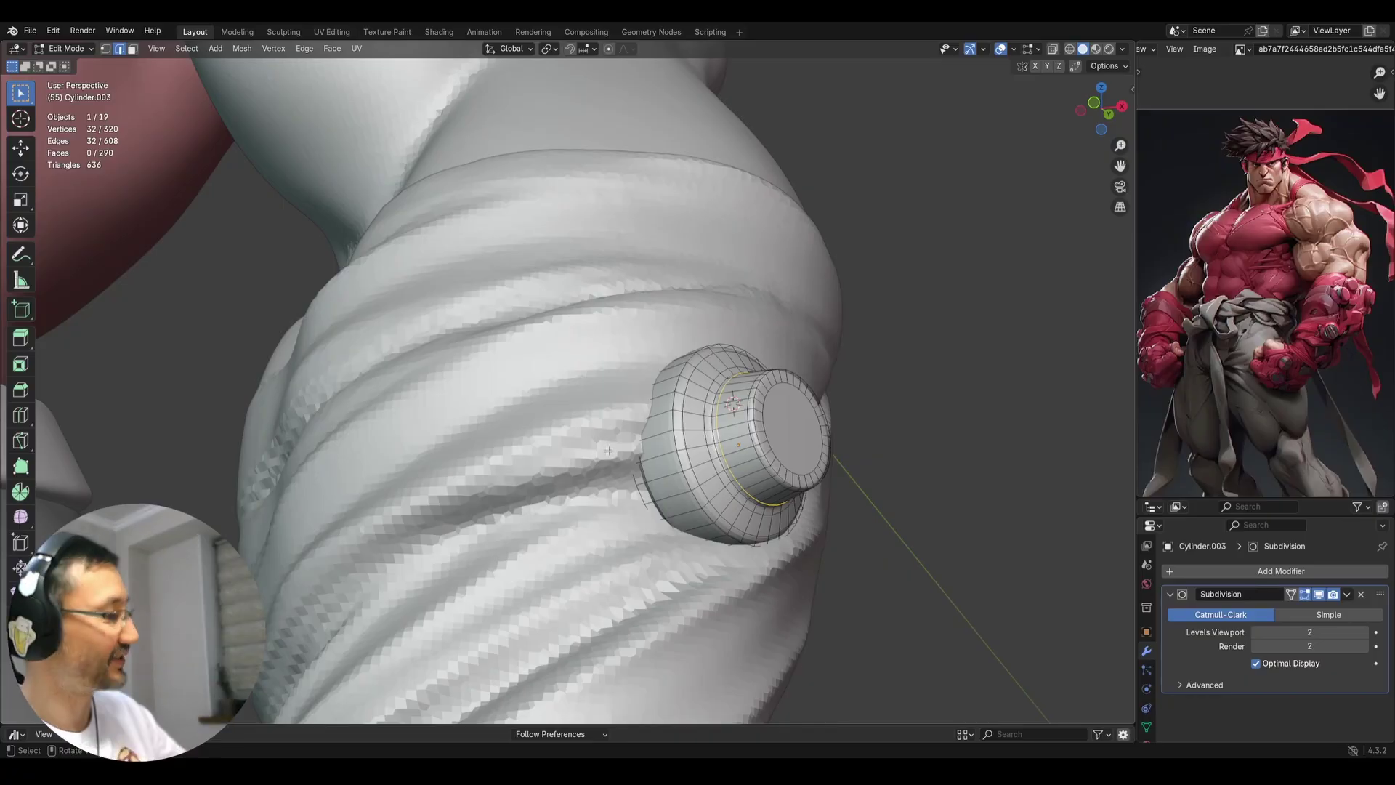
# Add an edge loop around the stud's wide base, slide it along the side wall to adjust the rounding, and return to Object Mode
pyautogui.hotkey('ctrl', 'r')
pyautogui.click(670, 434)
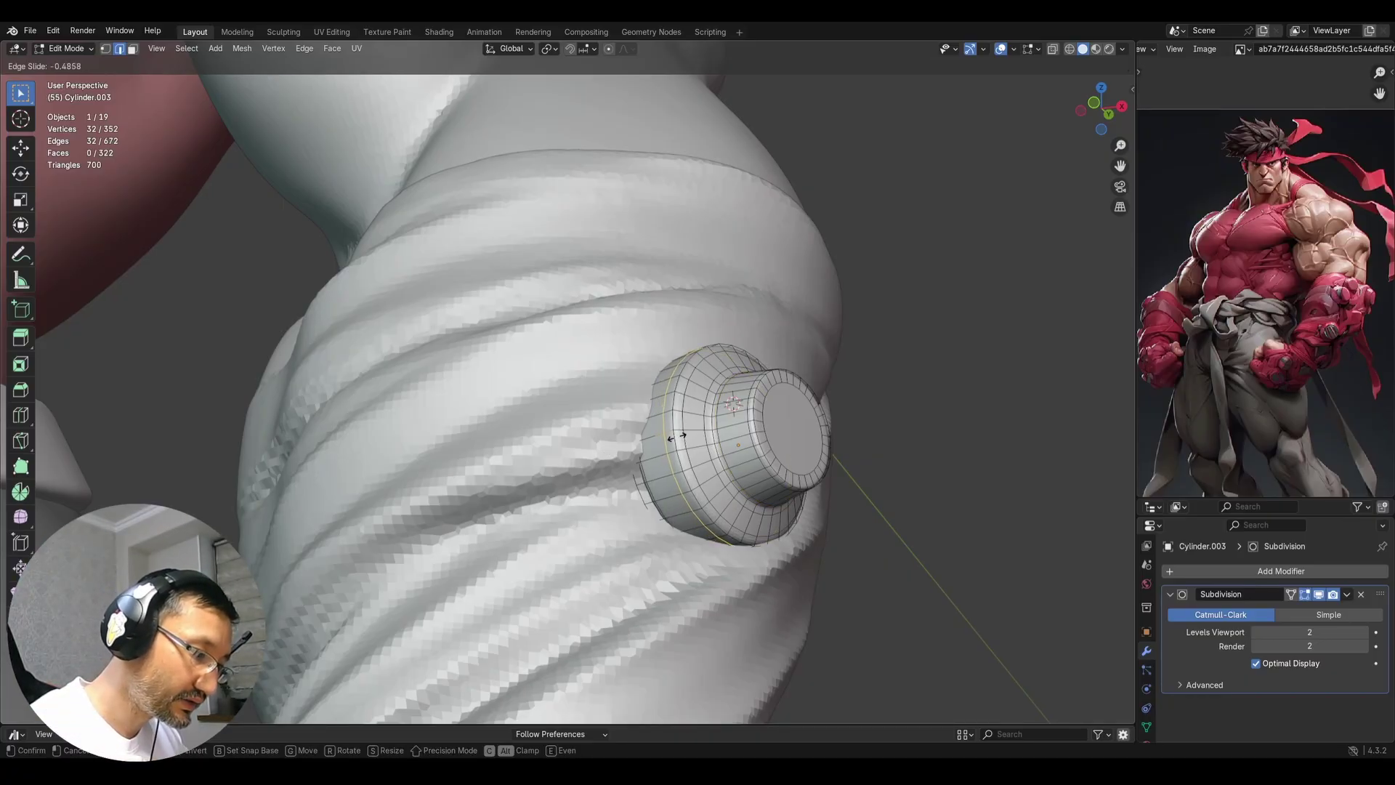
pyautogui.click(676, 436)
pyautogui.moveTo(676, 436); pyautogui.dragTo(722, 418, button='middle')
pyautogui.press('g')
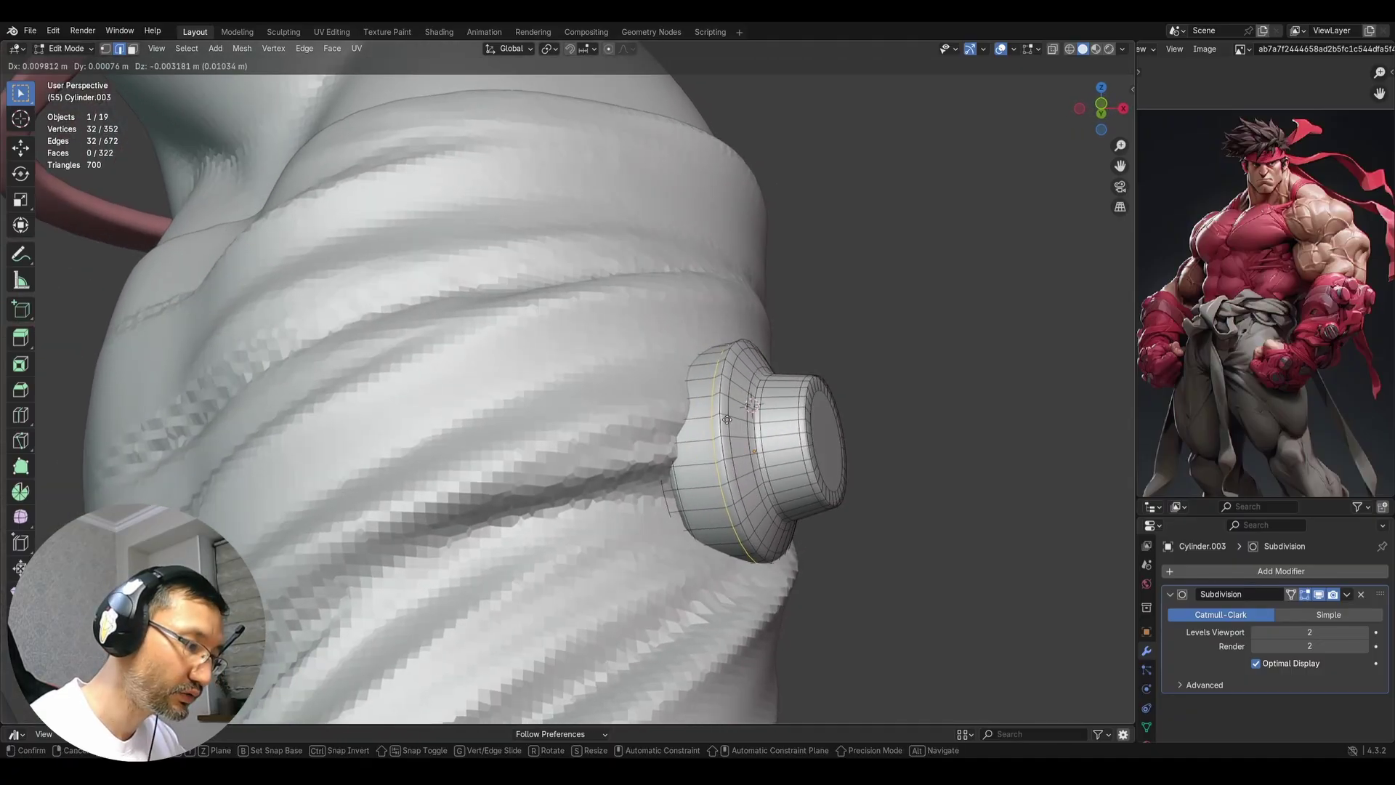
pyautogui.press('g')
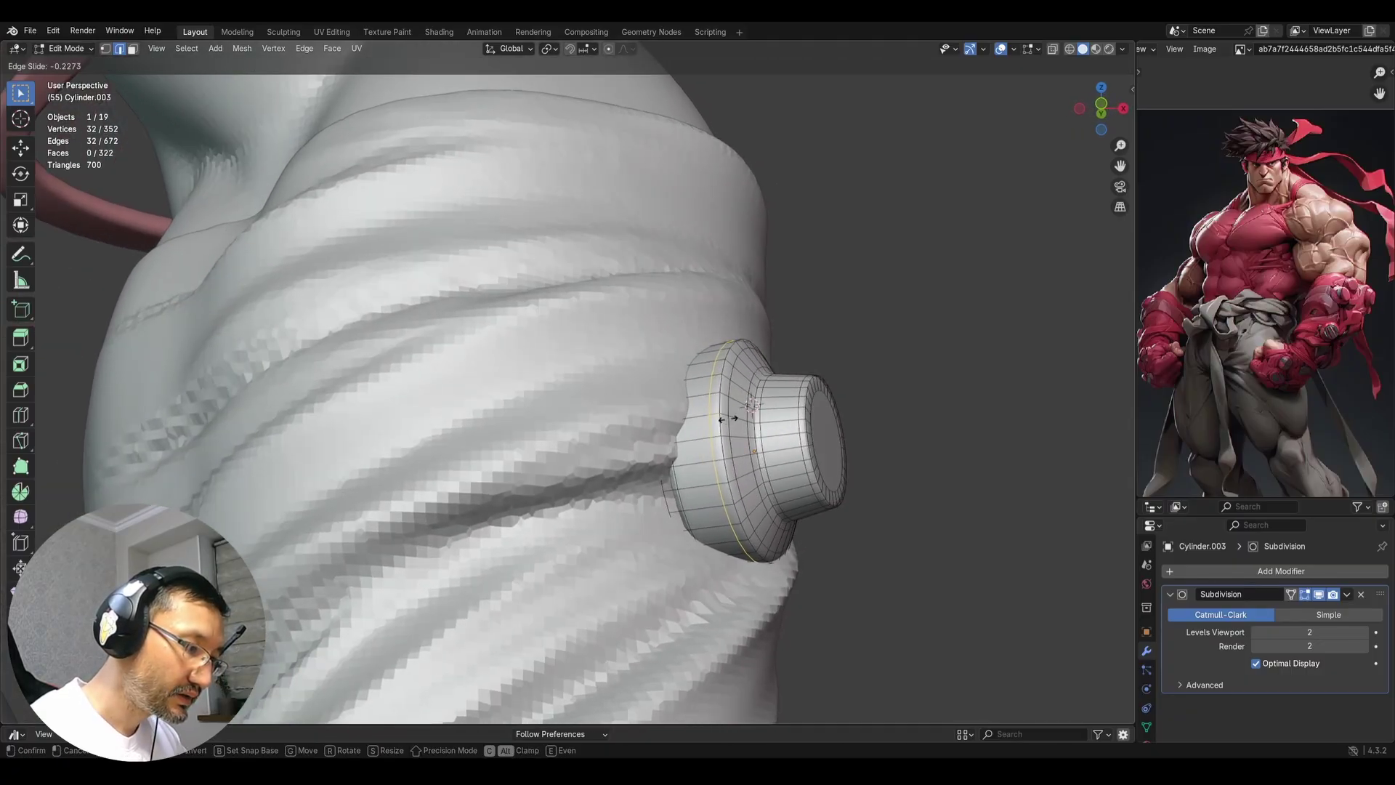
pyautogui.click(727, 419)
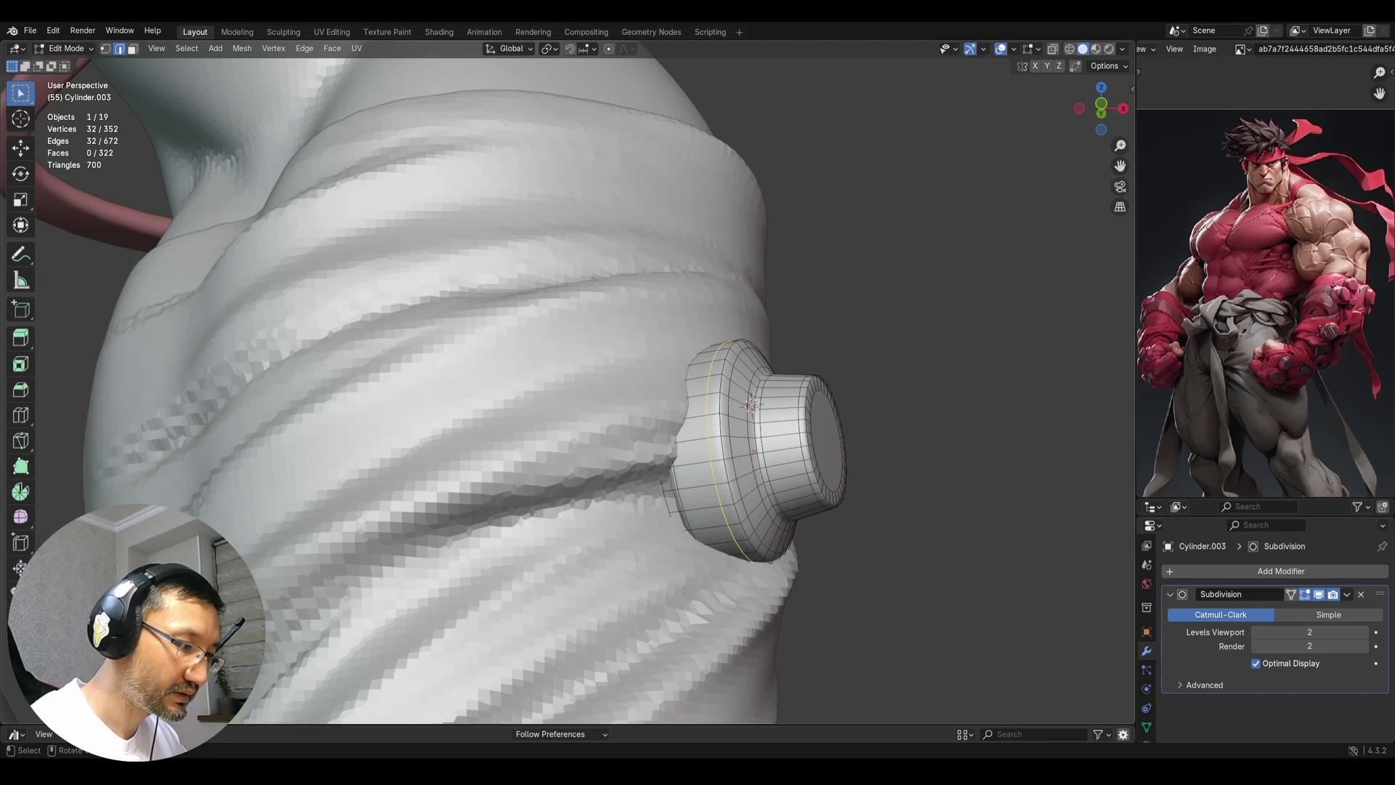
pyautogui.press('Tab')
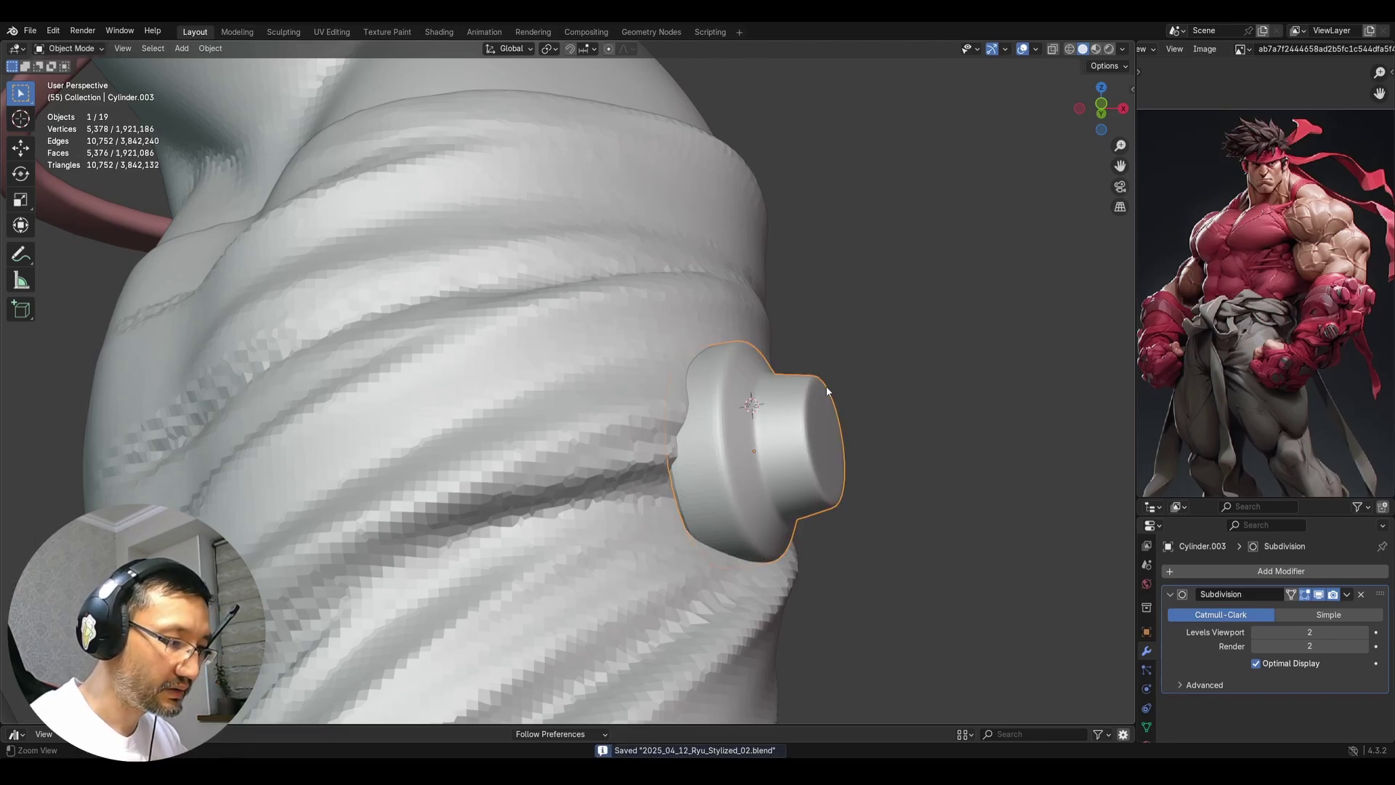
# Duplicate the stud onto the upper part of the forearm wrap, then scale the copy down slightly and rotate it
pyautogui.scroll(-4, 782, 443)
pyautogui.moveTo(782, 458); pyautogui.dragTo(738, 408, button='middle')
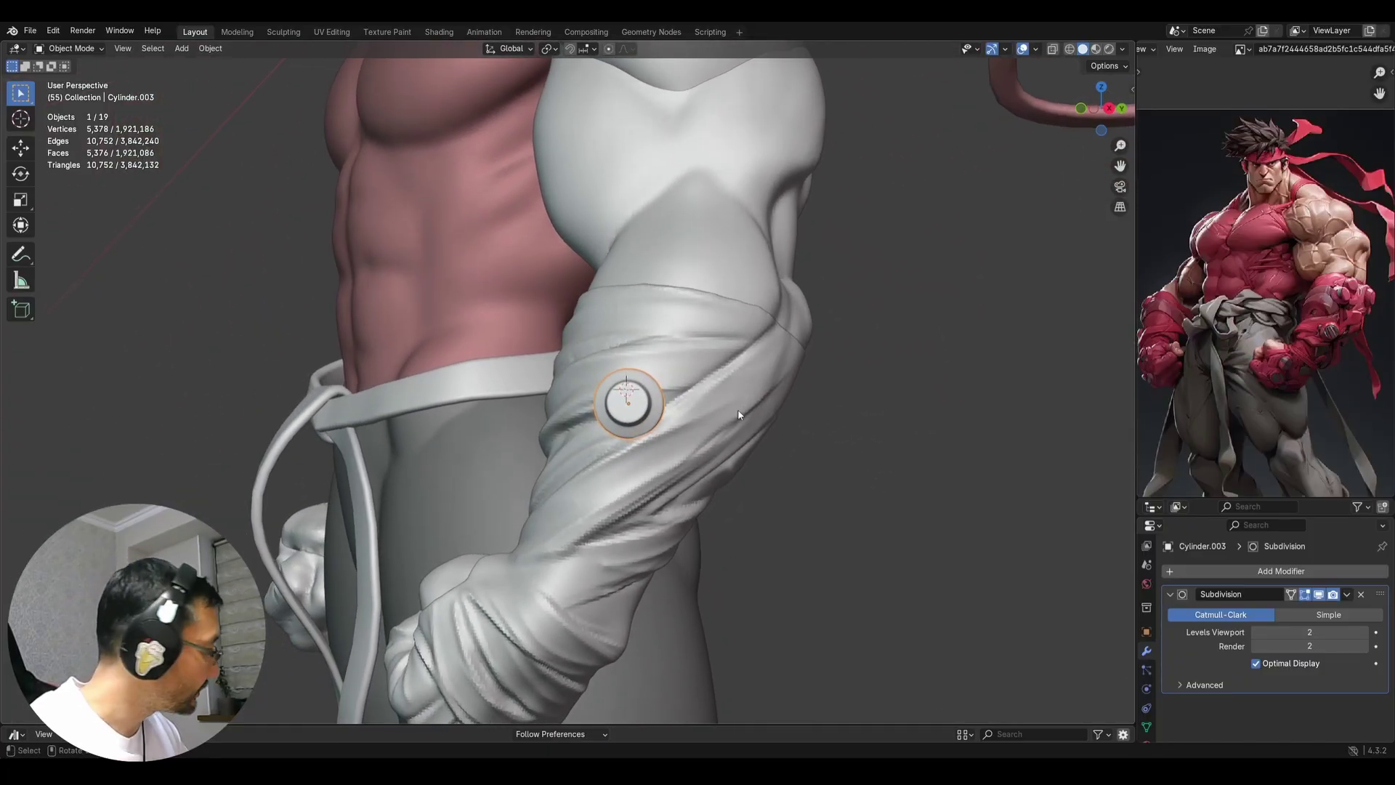
pyautogui.hotkey('shift', 'd')
pyautogui.click(791, 361)
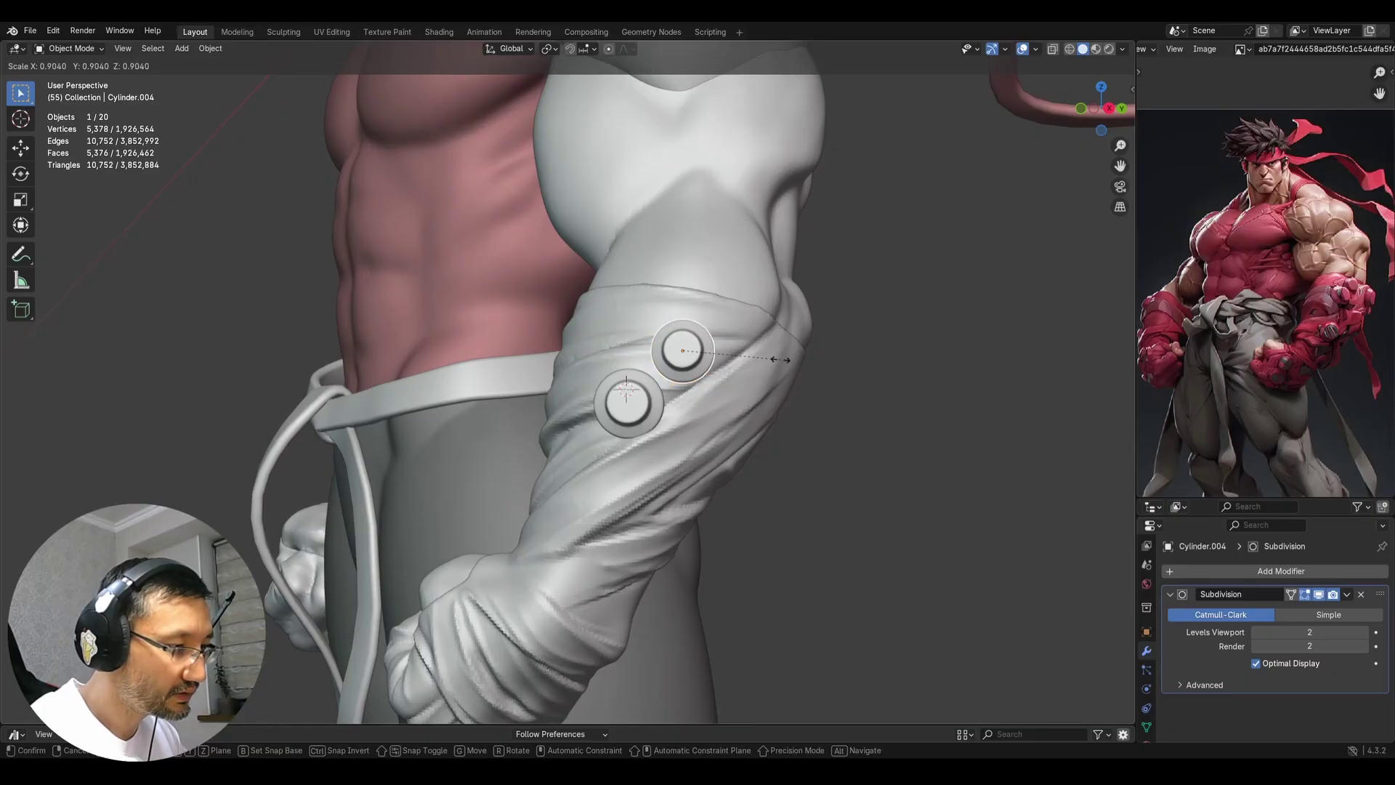
pyautogui.moveTo(791, 360); pyautogui.dragTo(920, 379, button='middle')
pyautogui.press('r')
pyautogui.click(833, 306)
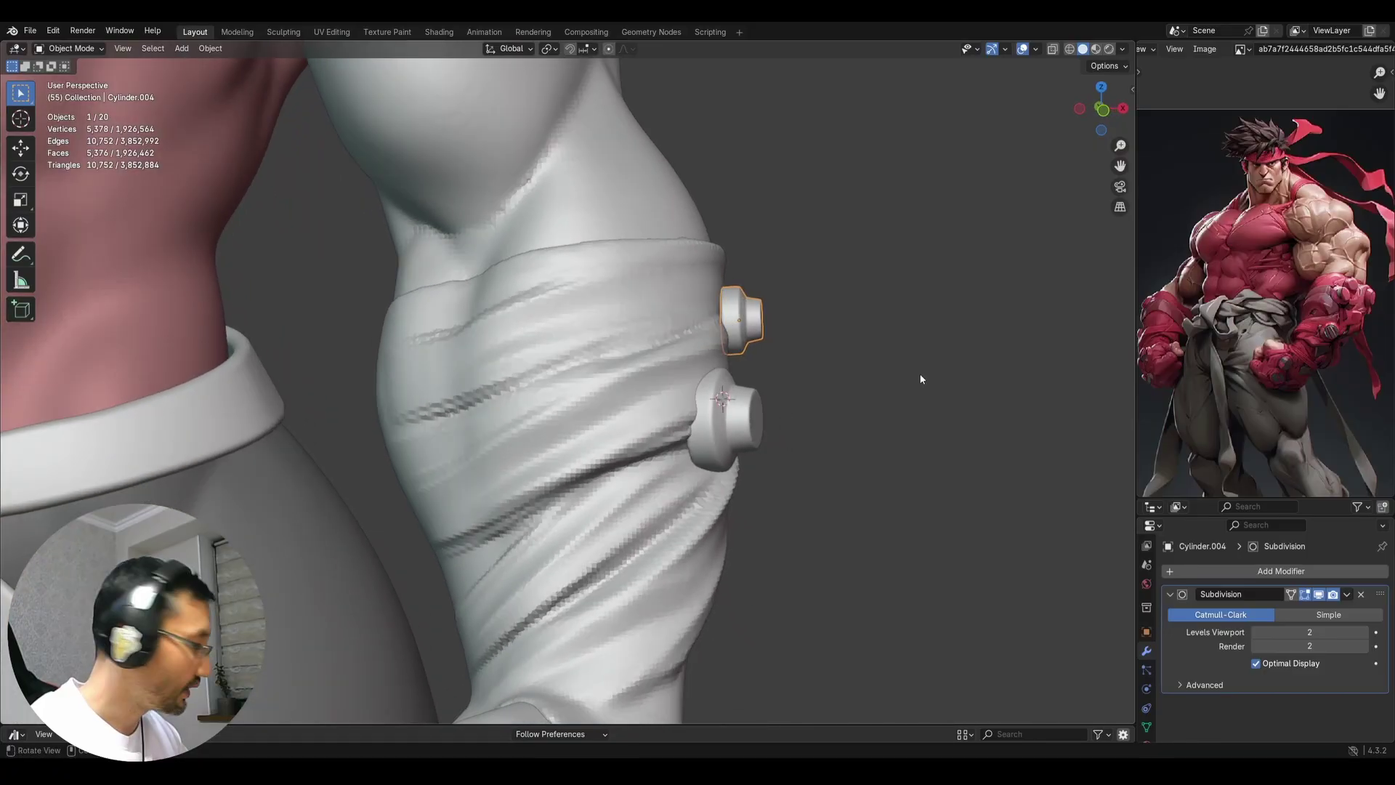
# Move the upper stud into the wrap and rotate it slightly to follow the surface
pyautogui.press('g')
pyautogui.click(910, 373)
pyautogui.press('r')
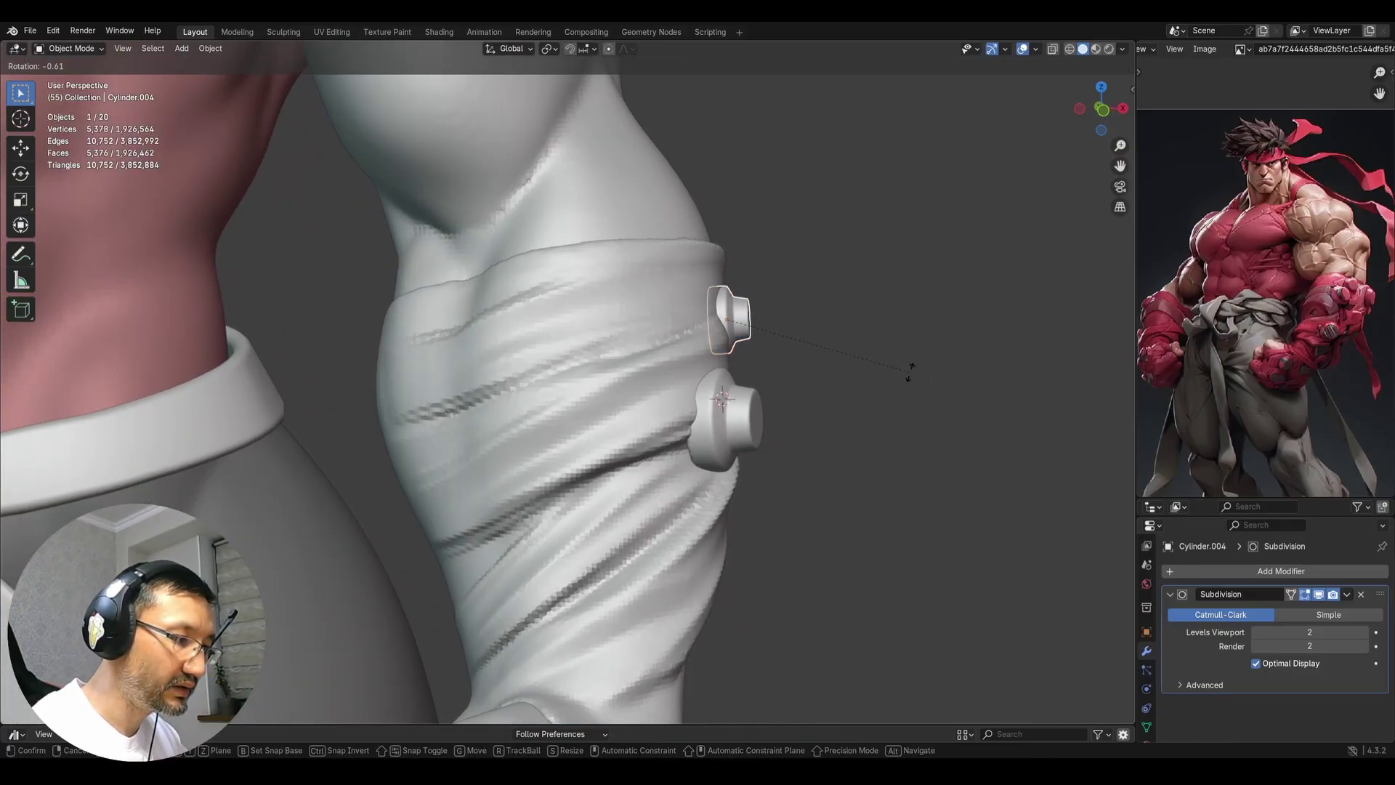
pyautogui.click(913, 358)
# Duplicate the upper stud and position the copy on the wrap's rear outer side near the elbow
pyautogui.moveTo(913, 362); pyautogui.dragTo(702, 375, button='middle')
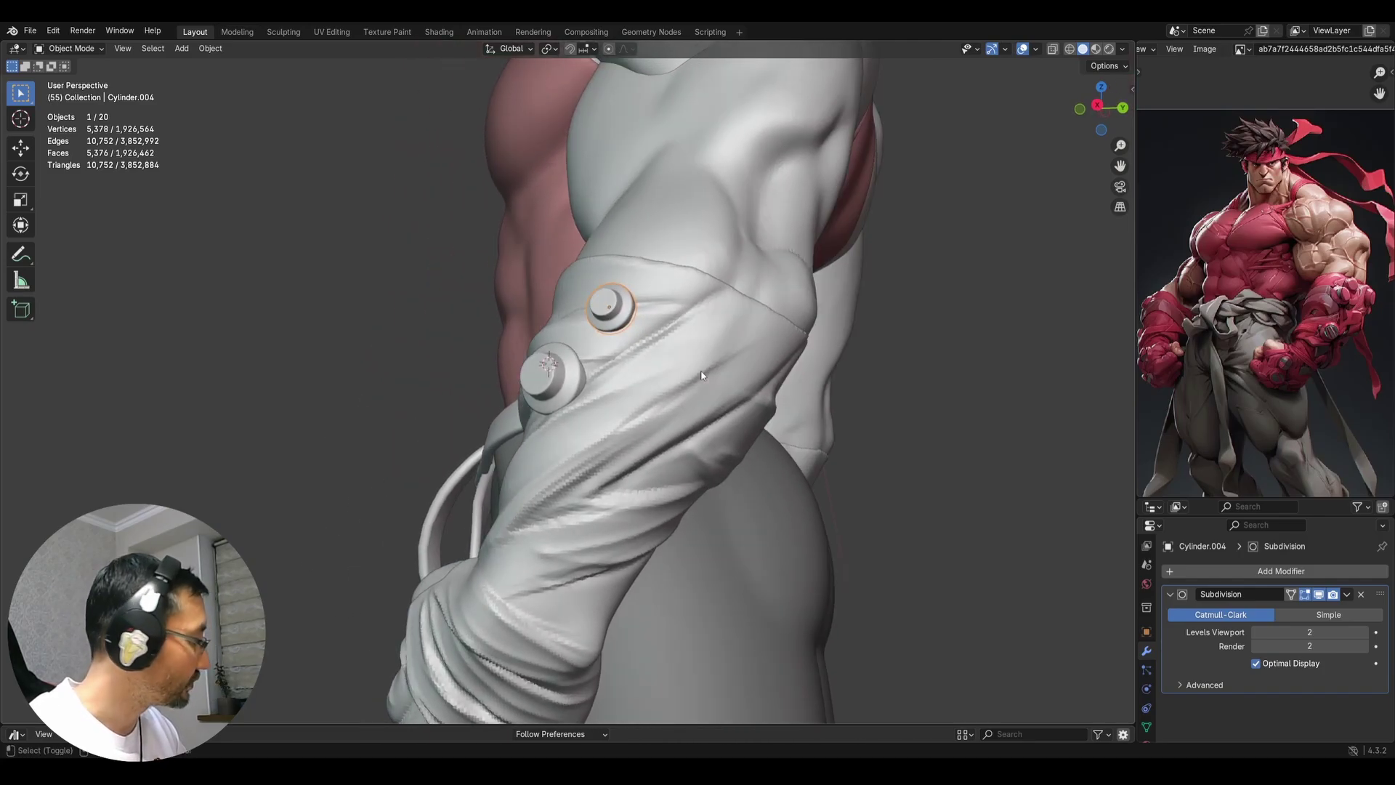
pyautogui.hotkey('shift', 'd')
pyautogui.click(825, 399)
pyautogui.moveTo(821, 398); pyautogui.dragTo(889, 383, button='middle')
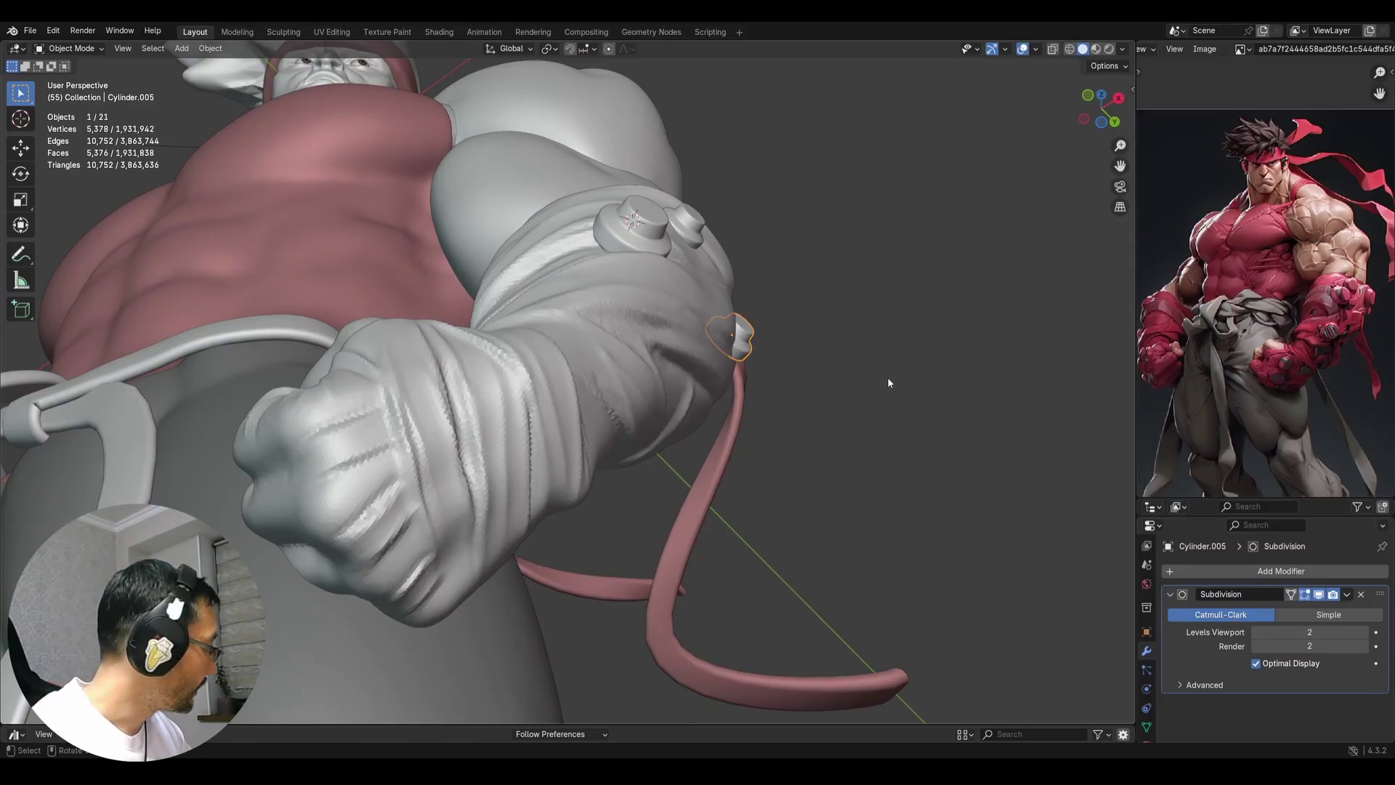
pyautogui.moveTo(835, 486); pyautogui.dragTo(788, 448, button='middle')
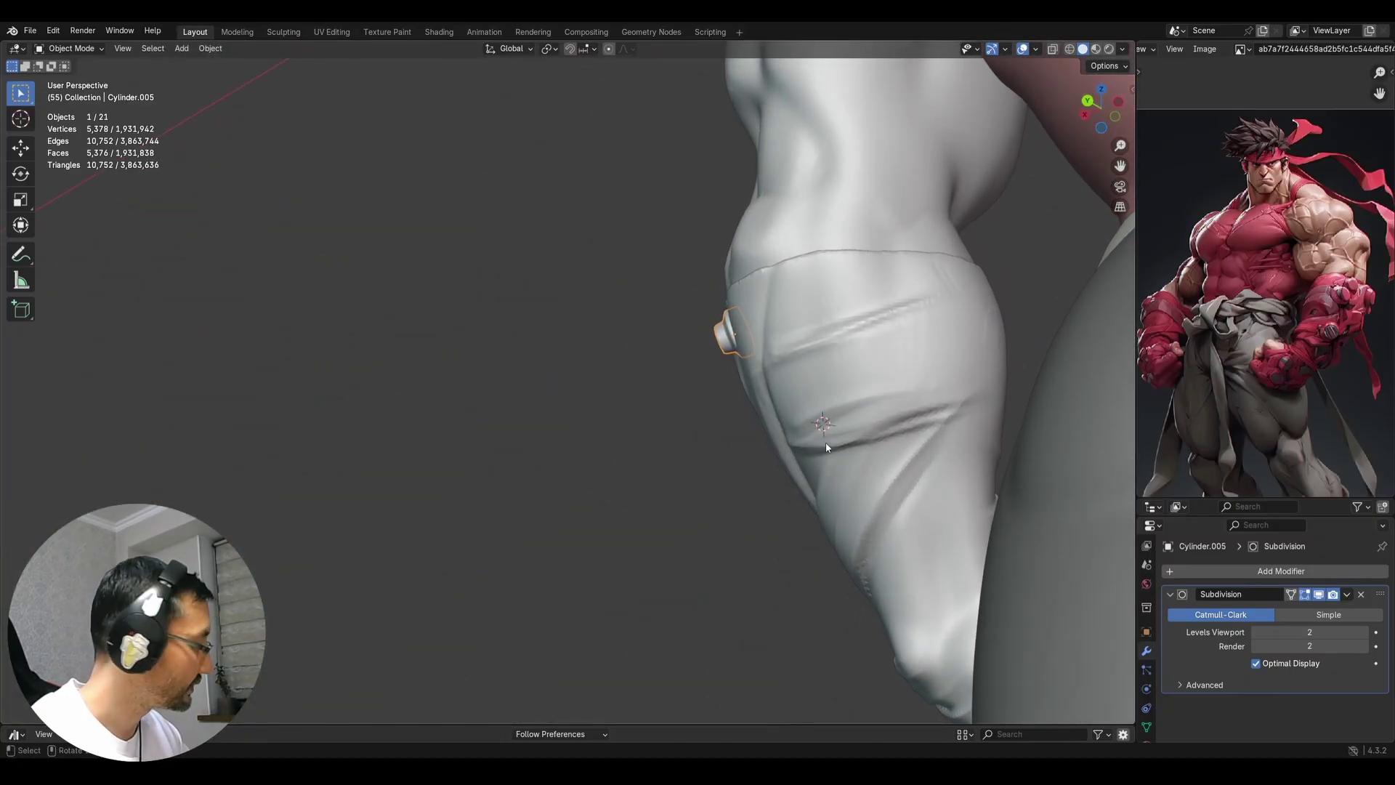
pyautogui.press('g')
pyautogui.click(847, 445)
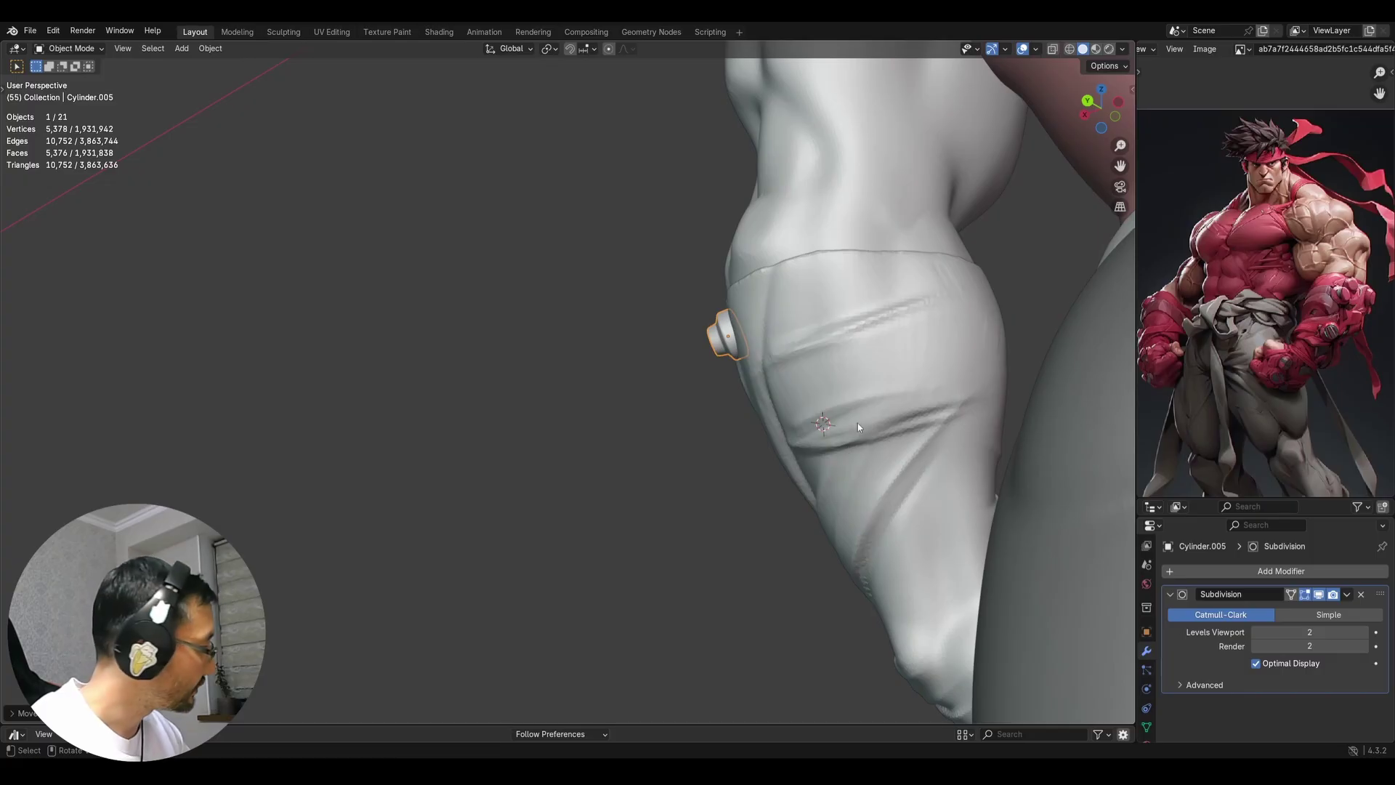
# Rotate the stud near the elbow to face outward from the wrap and adjust its size
pyautogui.press('r')
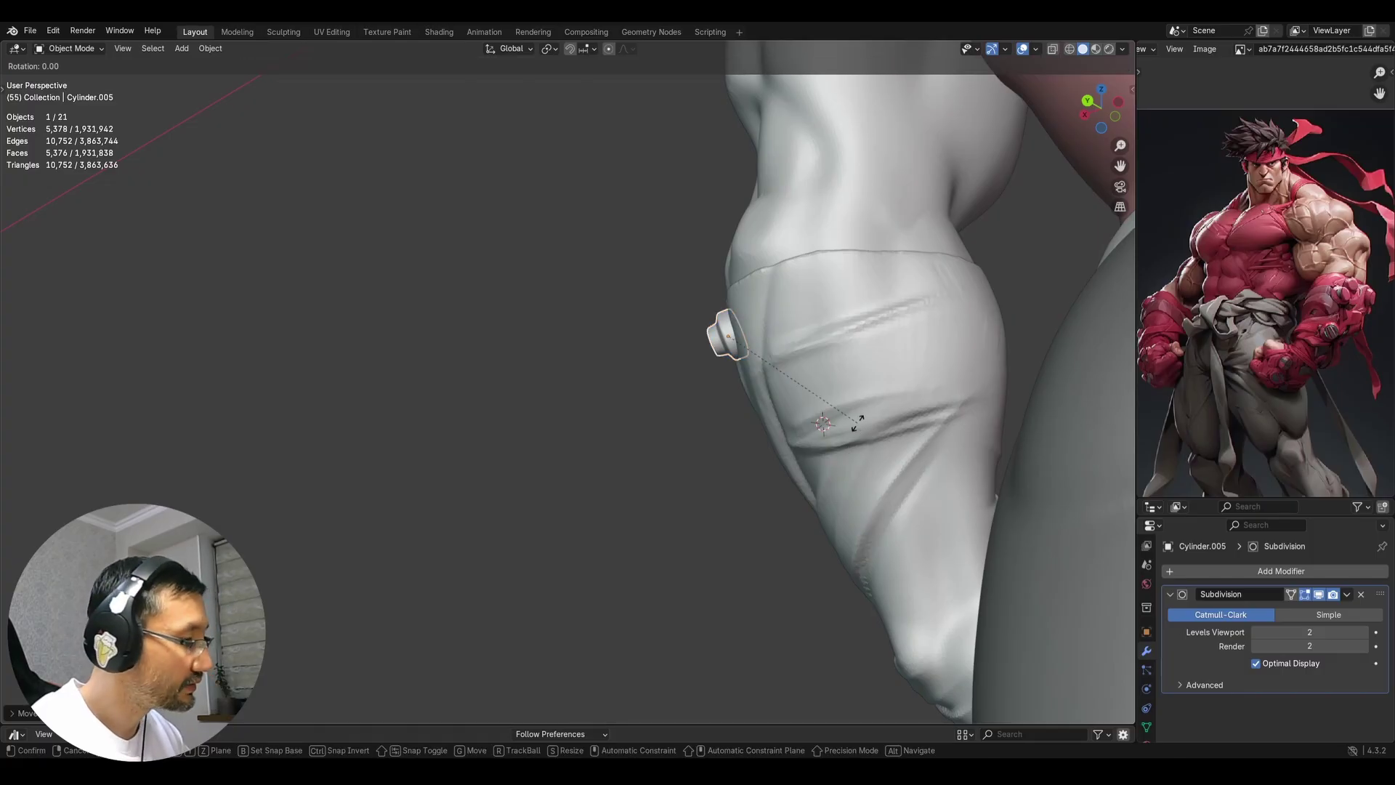
pyautogui.click(856, 434)
pyautogui.moveTo(855, 433); pyautogui.dragTo(827, 362, button='middle')
pyautogui.press('r')
pyautogui.click(830, 386)
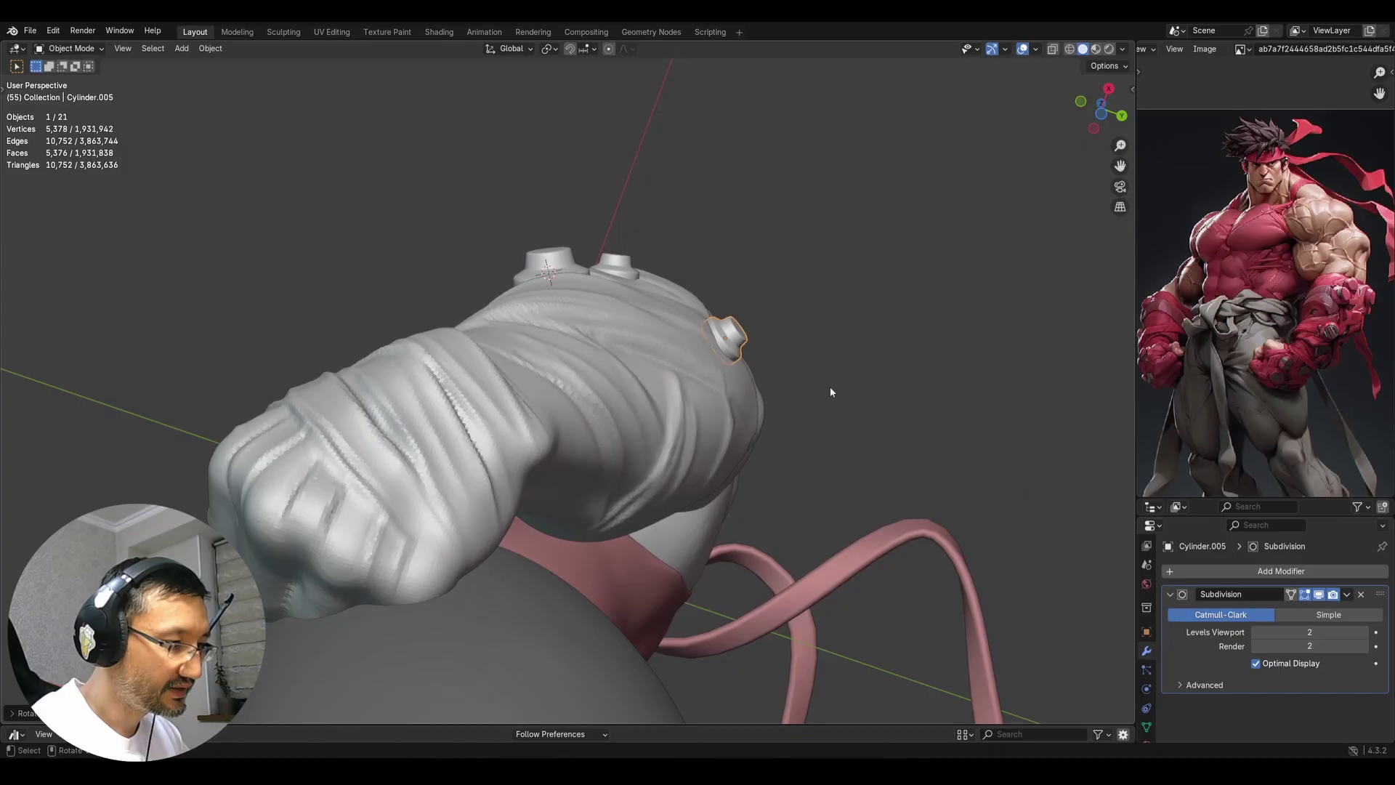
pyautogui.press('s')
pyautogui.click(836, 389)
# Duplicate the stud lower down the forearm, then rotate and move the copy to seat it on the wrap
pyautogui.moveTo(831, 364); pyautogui.dragTo(777, 411, button='middle')
pyautogui.moveTo(633, 377); pyautogui.dragTo(645, 415, button='middle')
pyautogui.hotkey('shift', 'd')
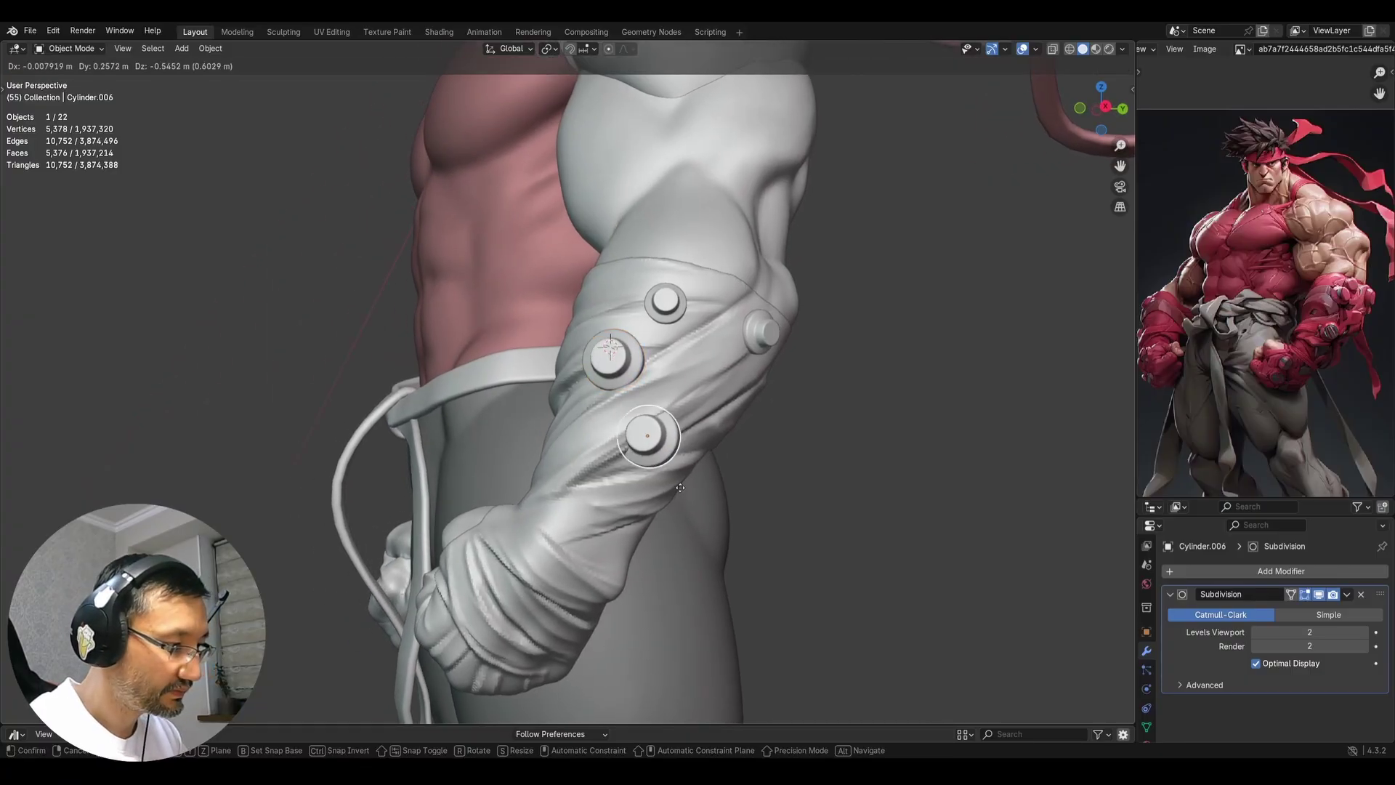
pyautogui.moveTo(708, 503); pyautogui.dragTo(795, 463, button='middle')
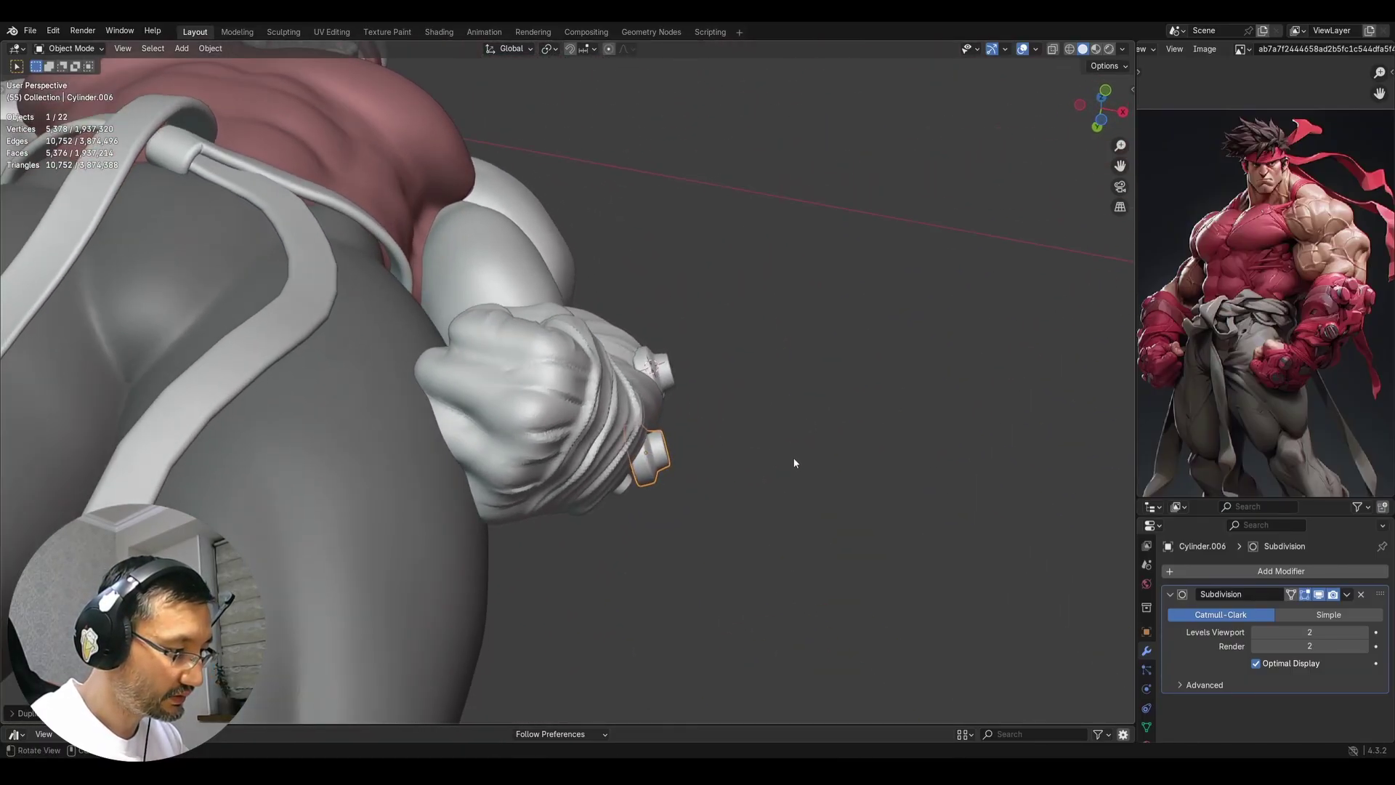
pyautogui.press('r')
pyautogui.click(732, 539)
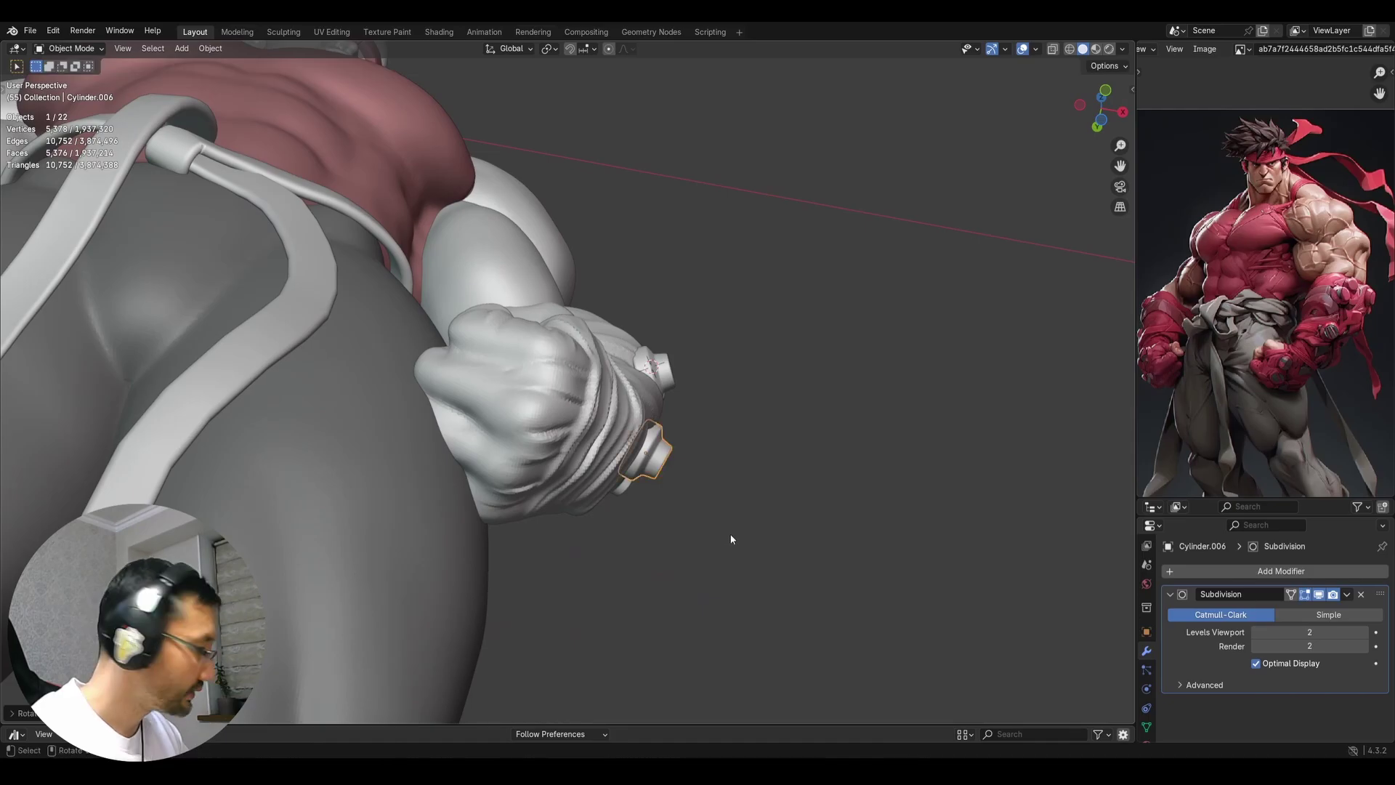
pyautogui.press('g')
pyautogui.click(720, 544)
# Adjust the scale of the lower forearm stud, making it smaller than the neighbouring studs
pyautogui.press('s')
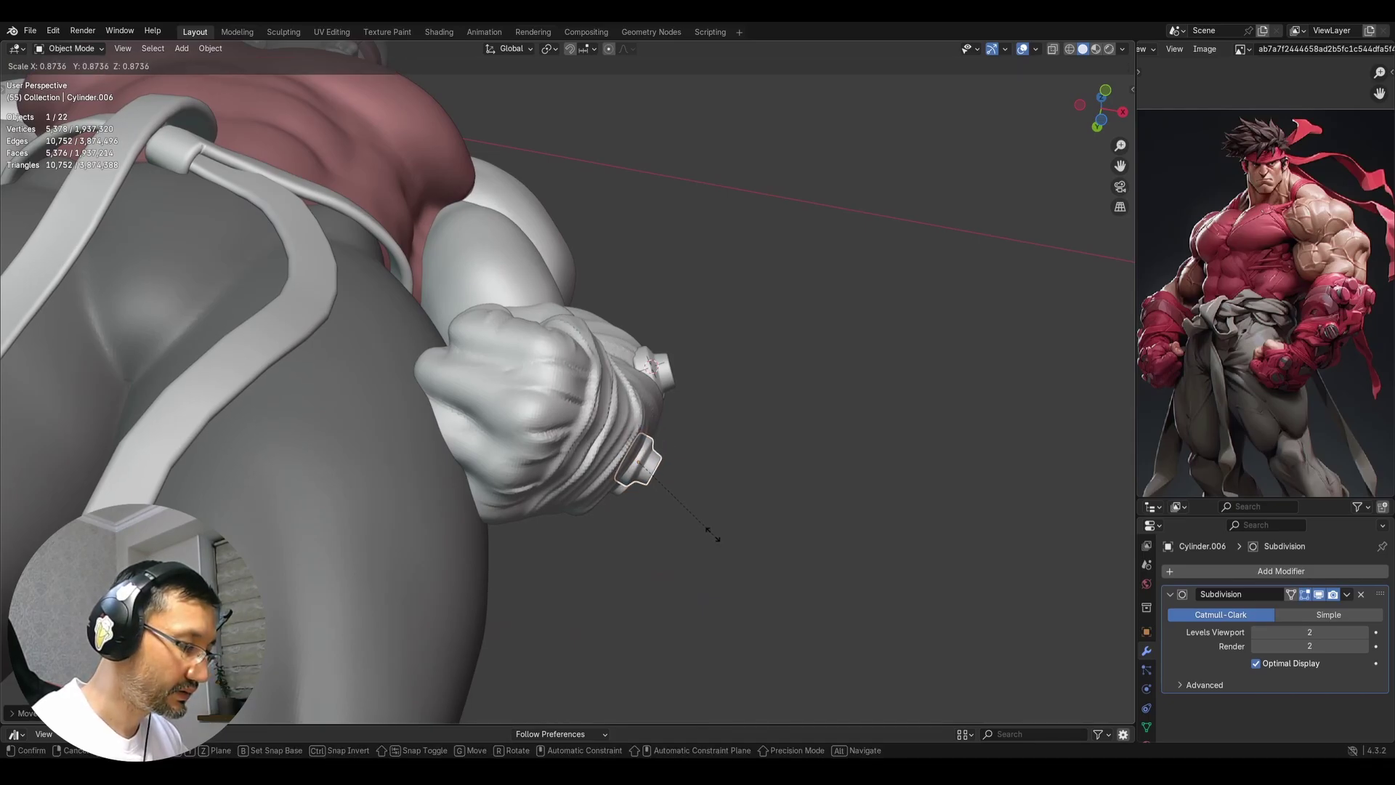
pyautogui.click(710, 534)
pyautogui.moveTo(792, 522); pyautogui.dragTo(716, 436, button='middle')
pyautogui.scroll(2, 699, 439)
pyautogui.press('s')
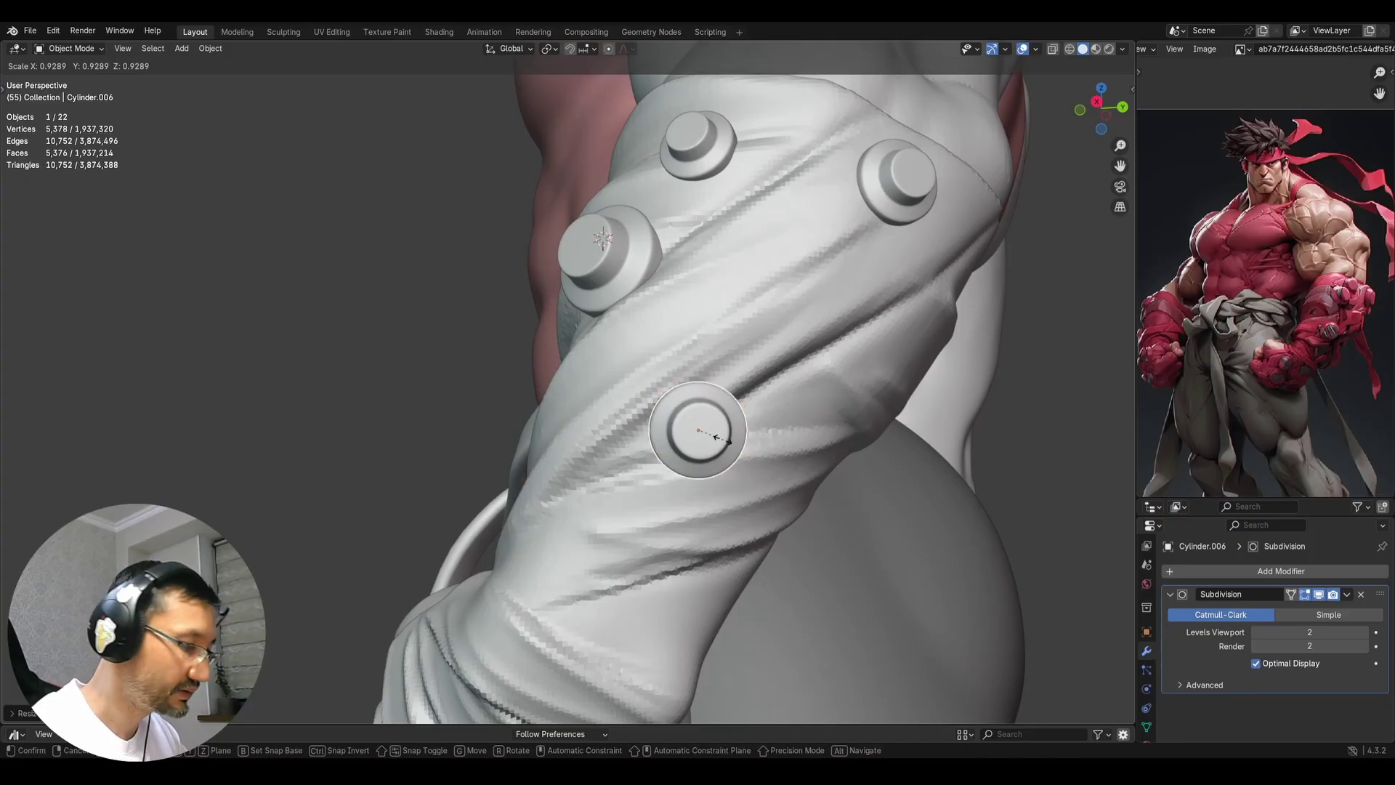
pyautogui.click(719, 436)
pyautogui.scroll(-2, 745, 465)
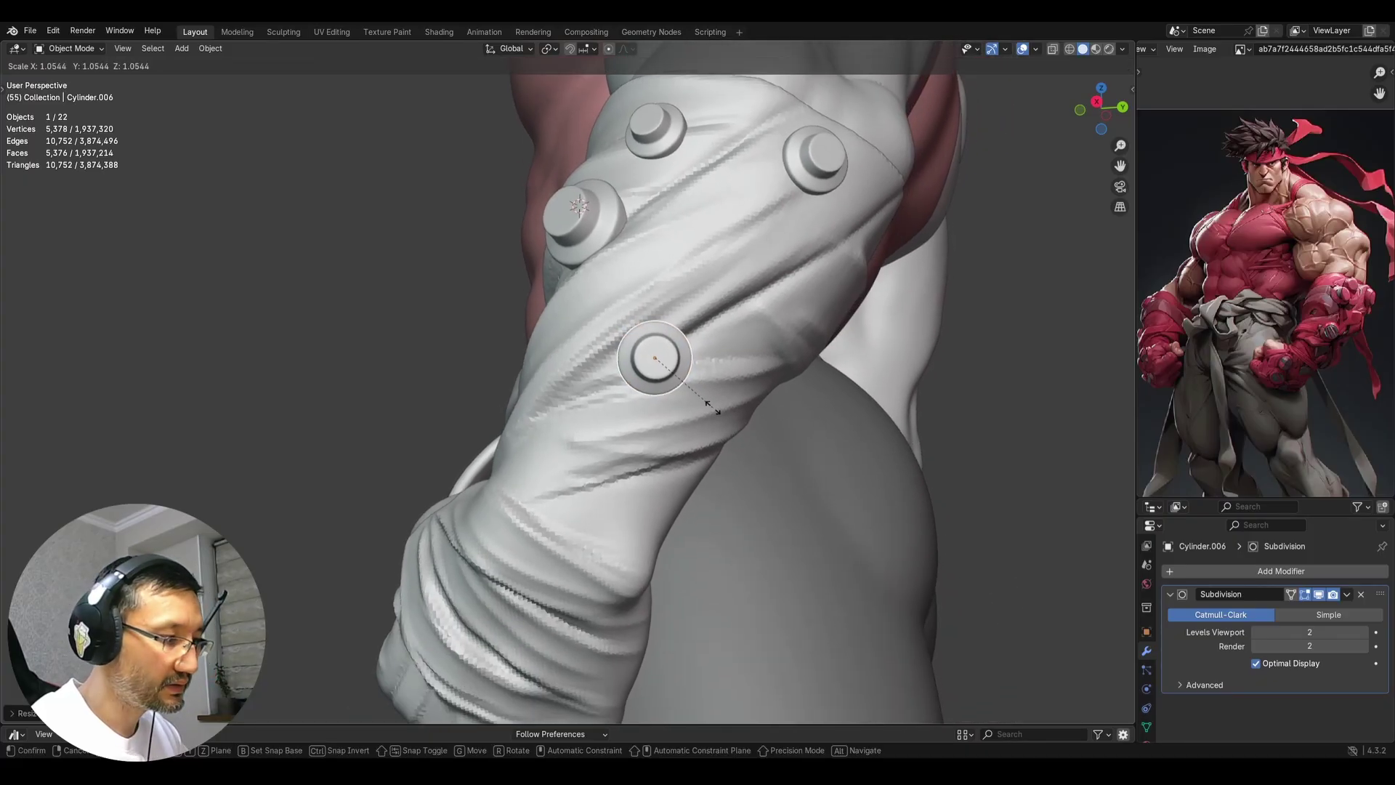
pyautogui.scroll(-3, 728, 390)
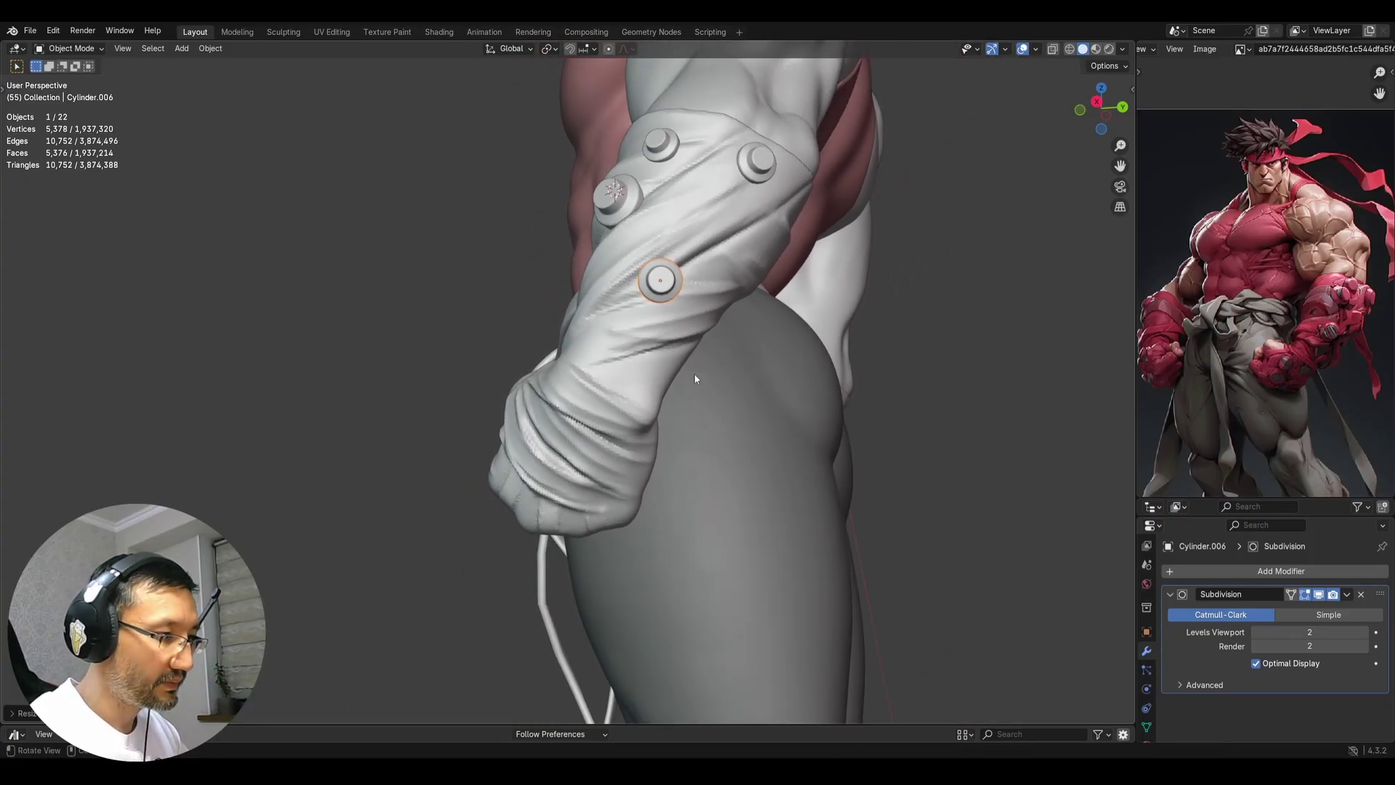
# Duplicate the lower forearm stud and position the copy on the rear side of the wrap
pyautogui.keyDown('ctrl'); pyautogui.moveTo(714, 368); pyautogui.dragTo(652, 358, button='middle'); pyautogui.keyUp('ctrl')
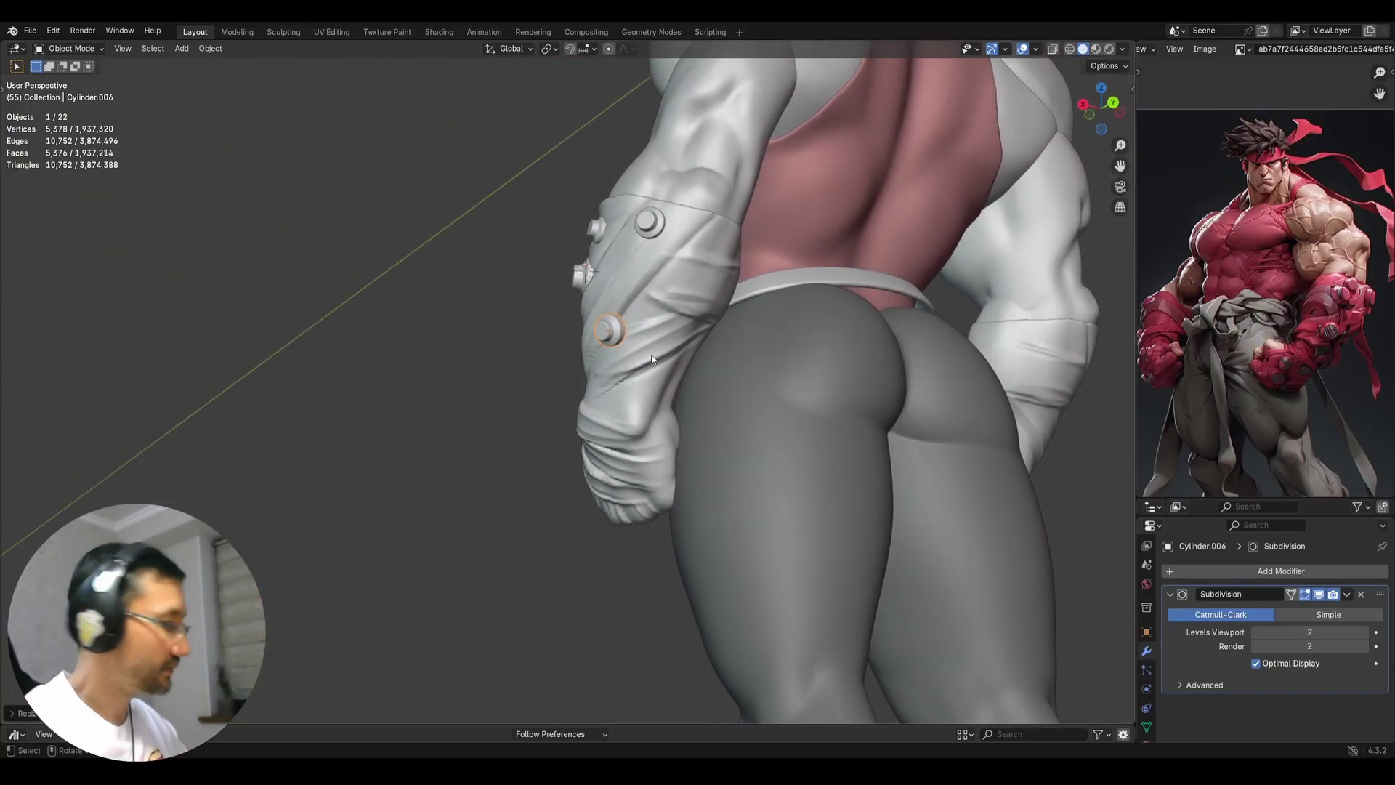
pyautogui.hotkey('shift', 'd')
pyautogui.click(691, 314)
pyautogui.moveTo(692, 314); pyautogui.dragTo(582, 343, button='middle')
pyautogui.press('g')
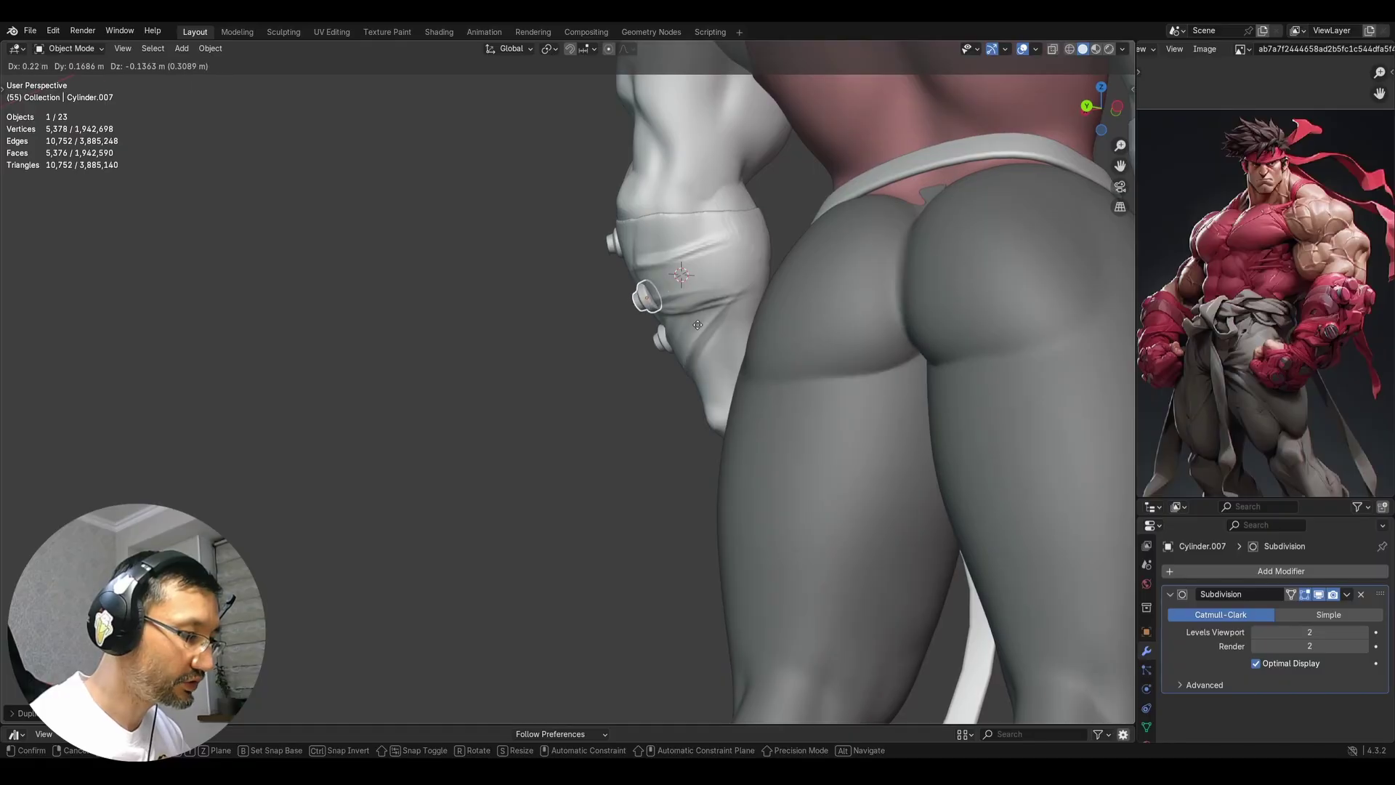
pyautogui.click(697, 325)
pyautogui.moveTo(698, 324); pyautogui.dragTo(865, 228, button='middle')
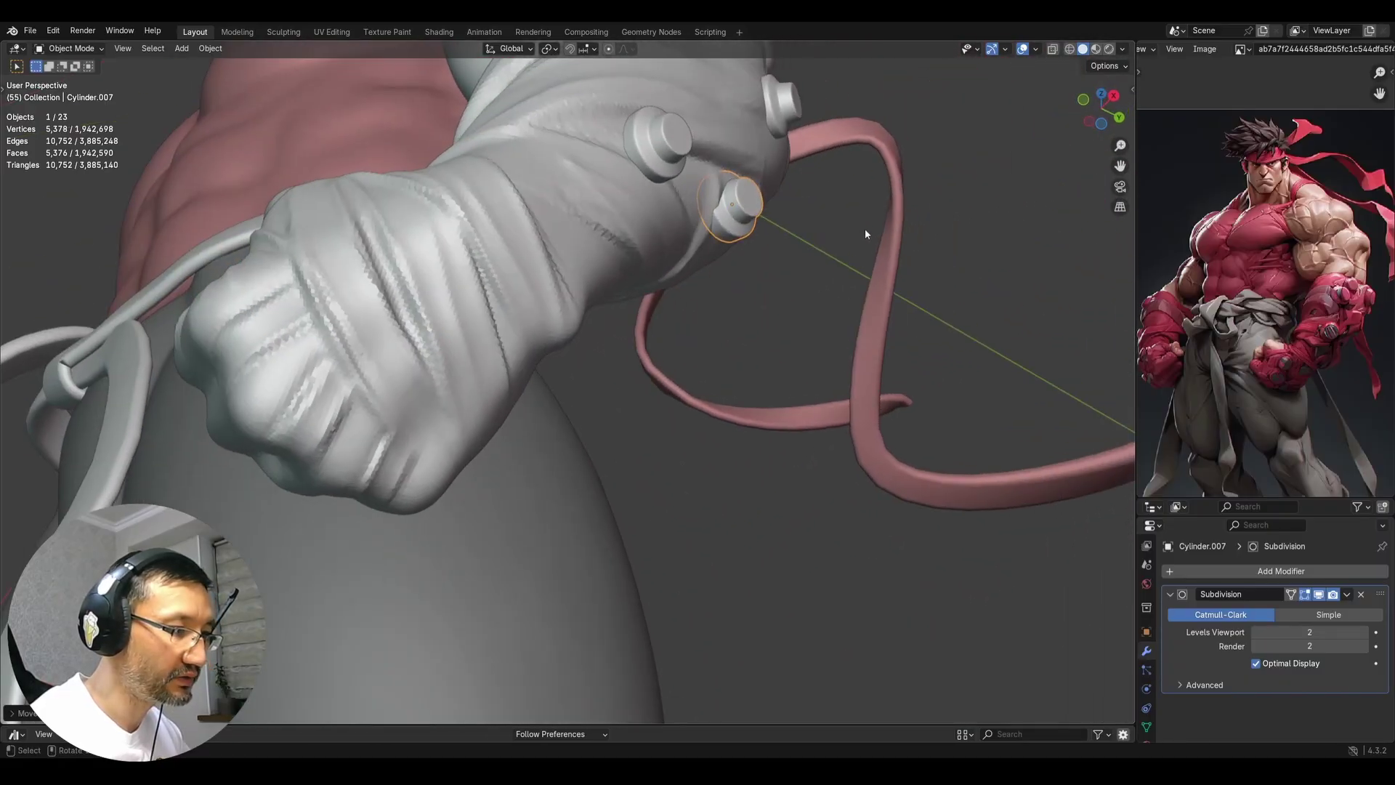
# Select the lower forearm stud and place a duplicate in the free space beside the arm
pyautogui.moveTo(840, 318); pyautogui.dragTo(662, 317, button='middle')
pyautogui.click(573, 386)
pyautogui.moveTo(607, 418); pyautogui.dragTo(617, 420, button='middle')
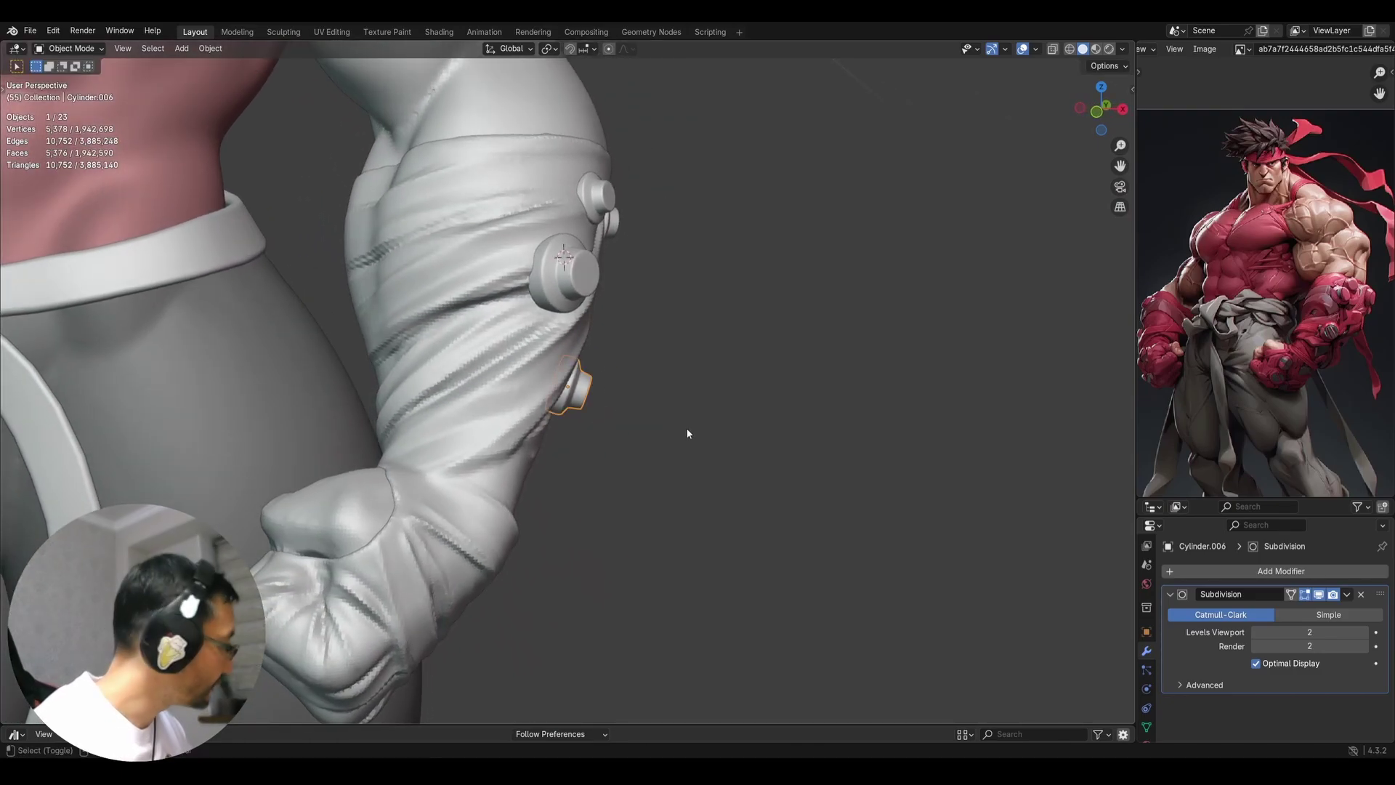
pyautogui.hotkey('shift', 'd')
pyautogui.click(749, 436)
pyautogui.scroll(3, 753, 438)
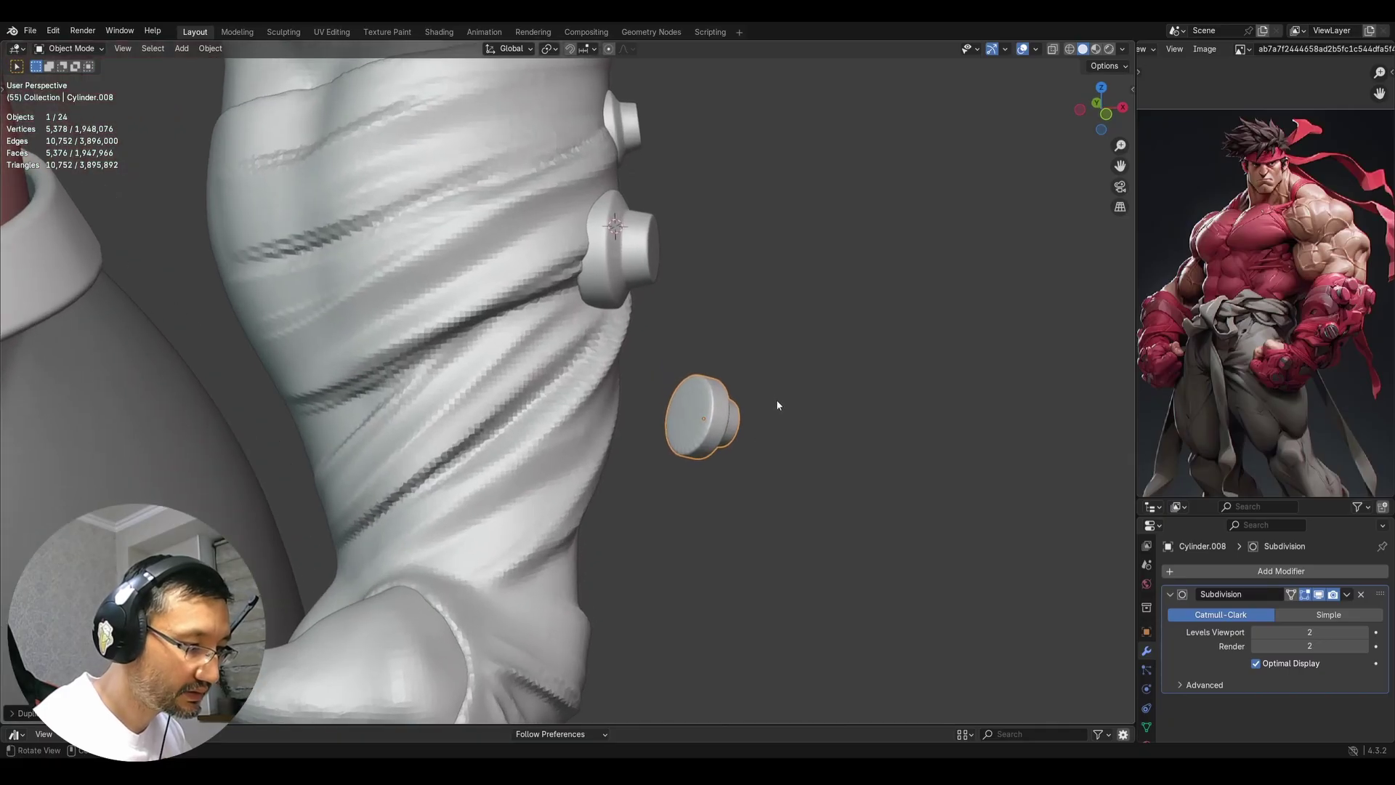
# Select the flat base face of the free stud in Edit Mode, extrude it in place and scale it inward to form an inner ring
pyautogui.press('Tab')
pyautogui.scroll(2, 767, 419)
pyautogui.keyDown('alt'); pyautogui.click(769, 419); pyautogui.keyUp('alt')
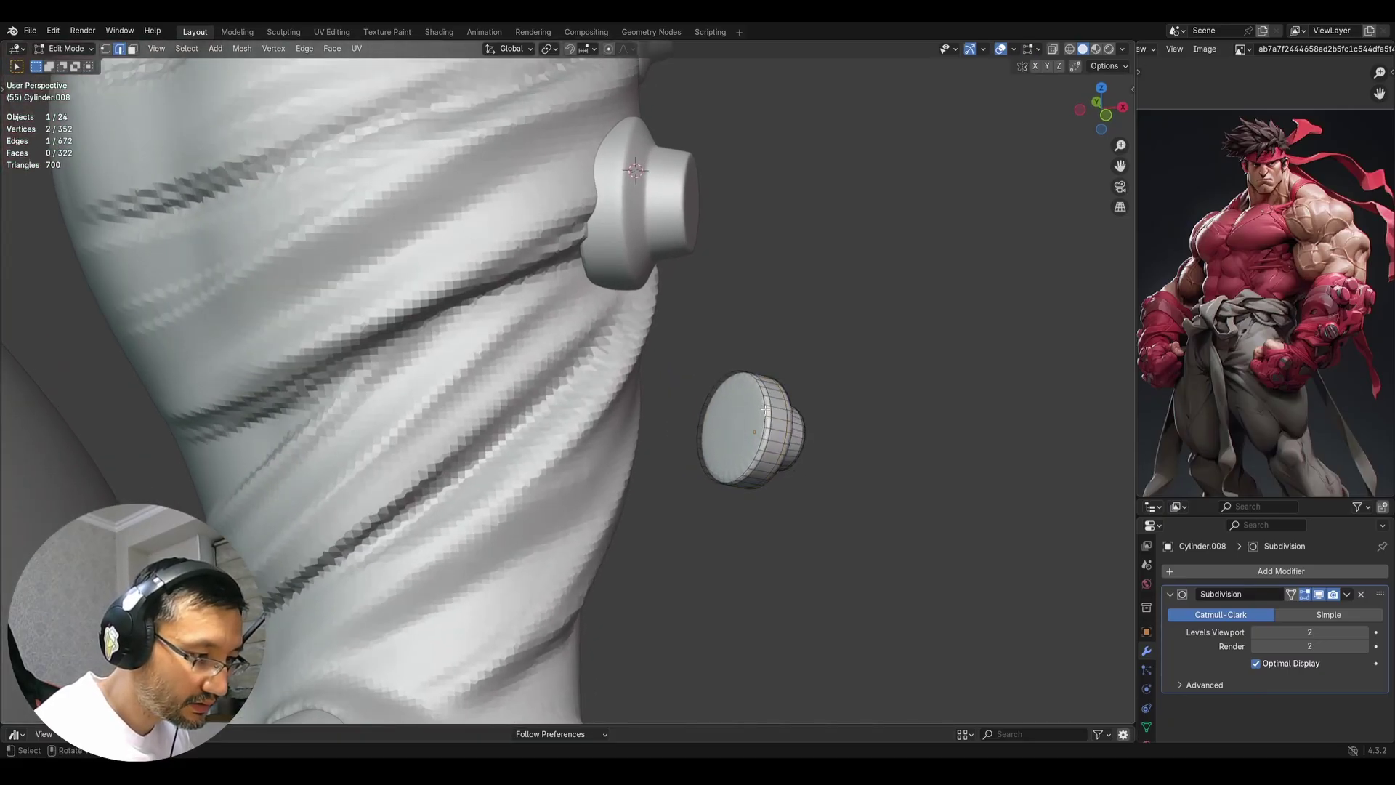
pyautogui.keyDown('alt'); pyautogui.click(766, 411); pyautogui.keyUp('alt')
pyautogui.moveTo(766, 410); pyautogui.dragTo(744, 366, button='middle')
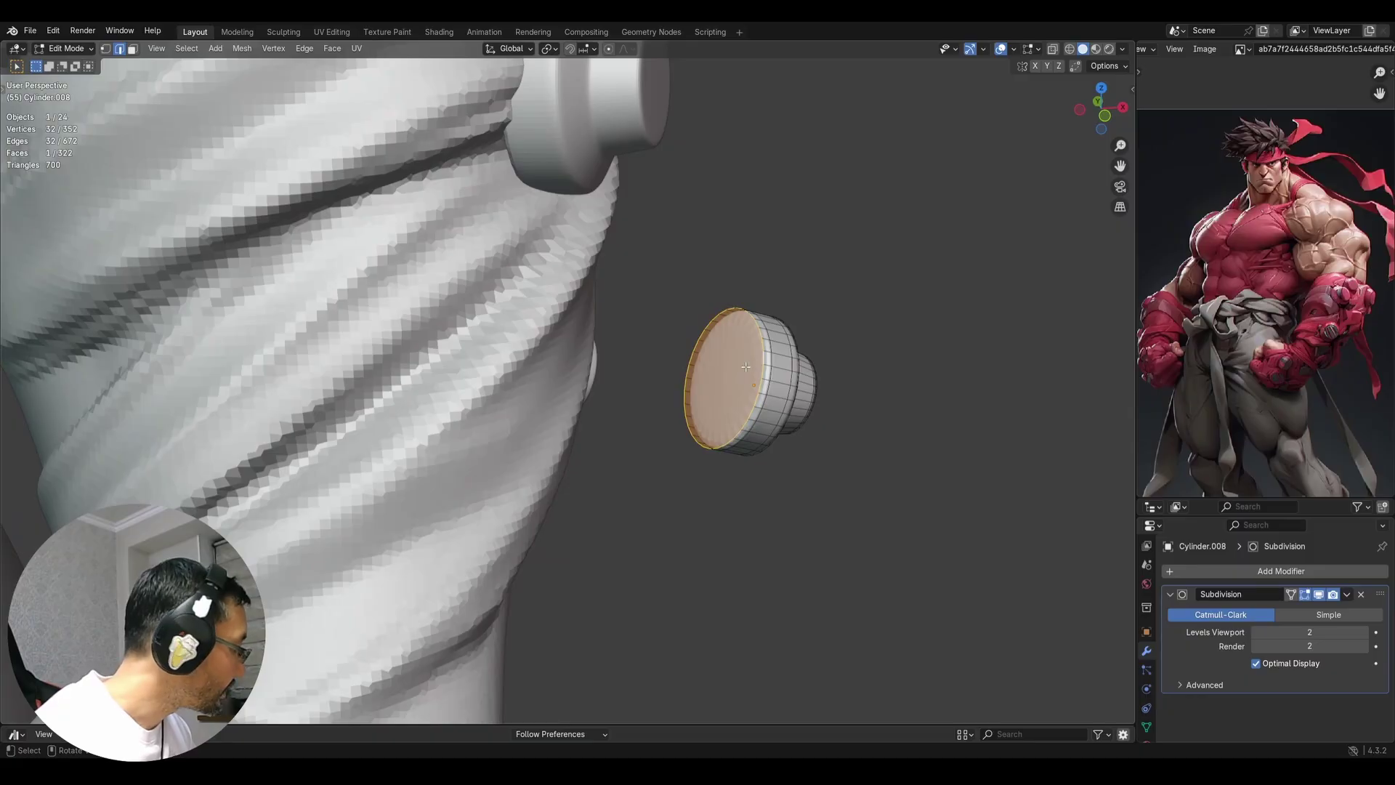
pyautogui.press('e')
pyautogui.rightClick(814, 397)
pyautogui.press('s')
pyautogui.click(793, 391)
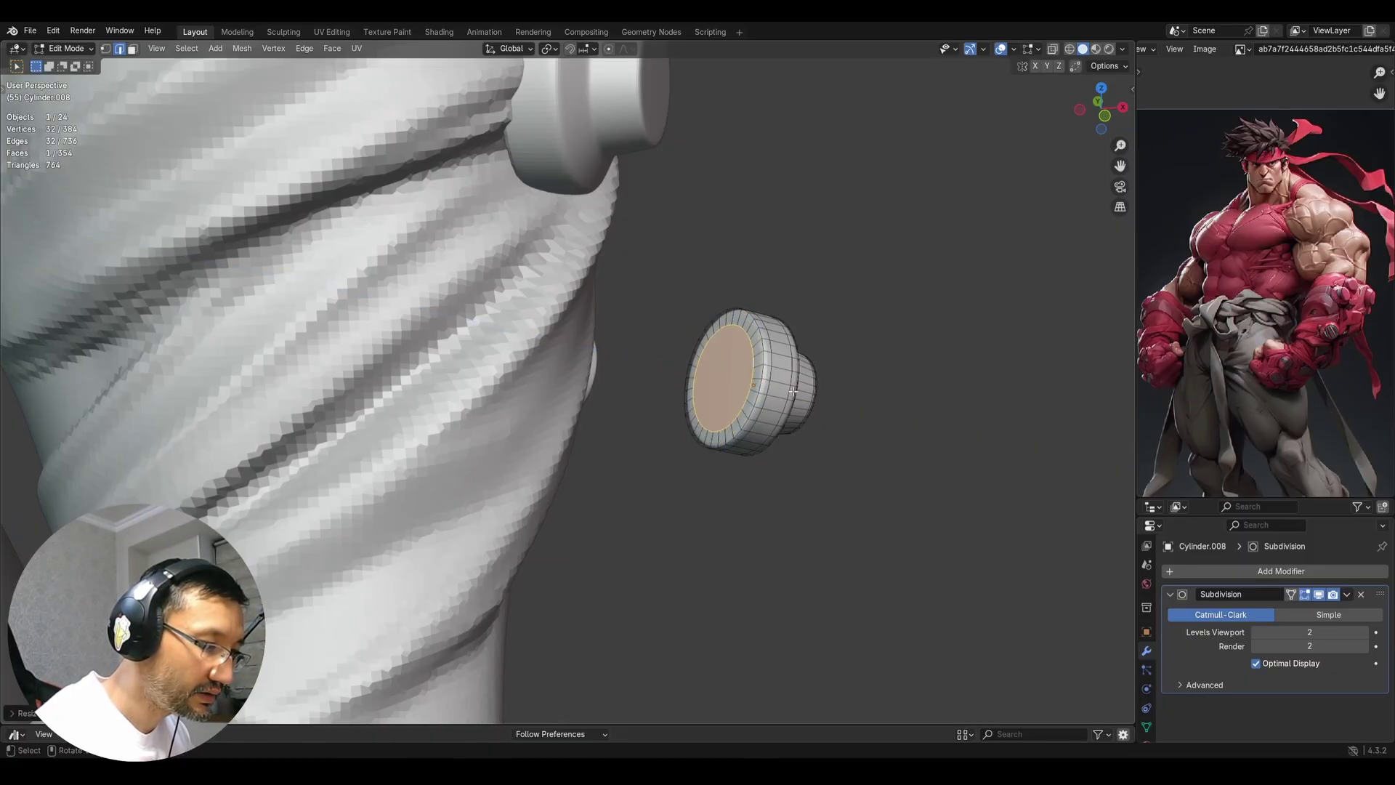
# Extrude the inner base face in place and merge its vertices at the center
pyautogui.moveTo(793, 391); pyautogui.dragTo(790, 368, button='middle')
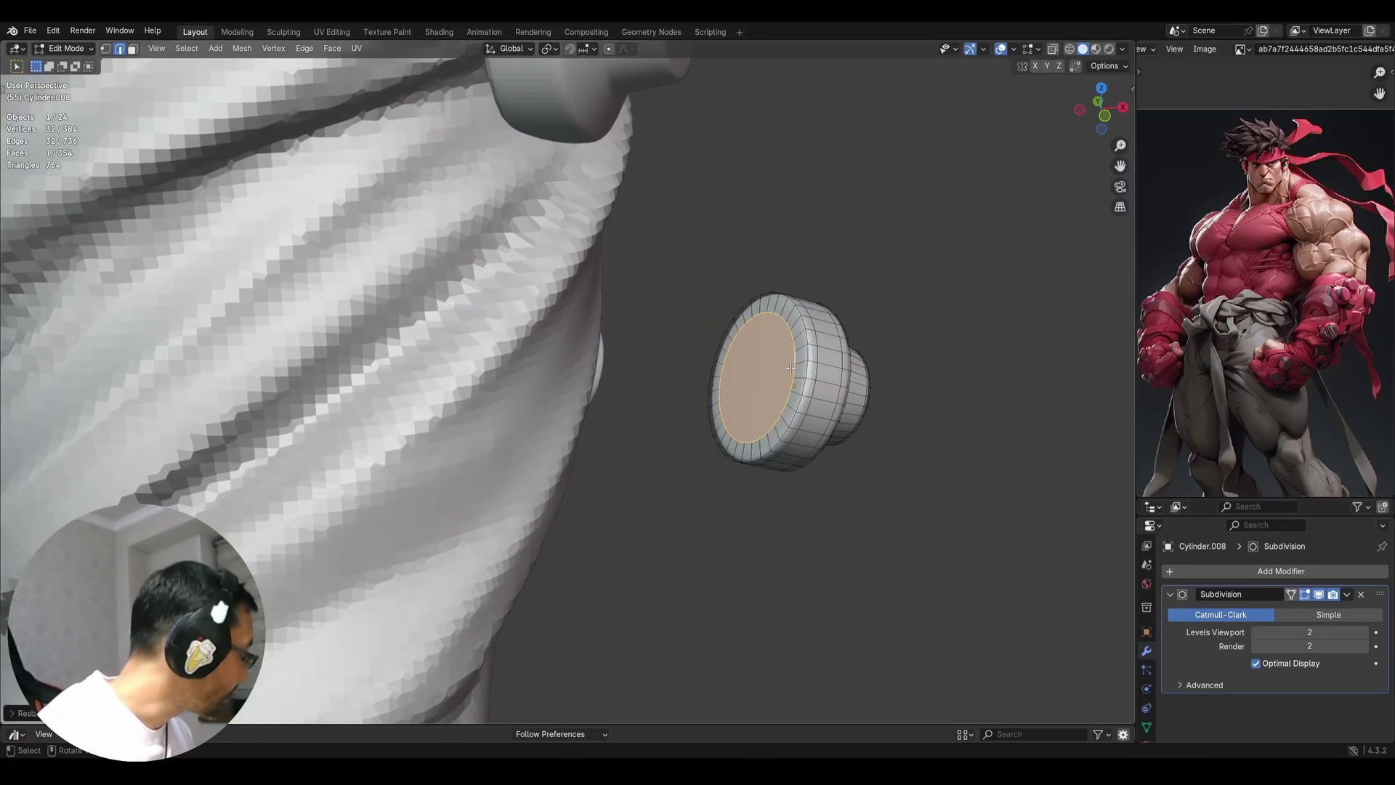
pyautogui.press('e')
pyautogui.rightClick(787, 368)
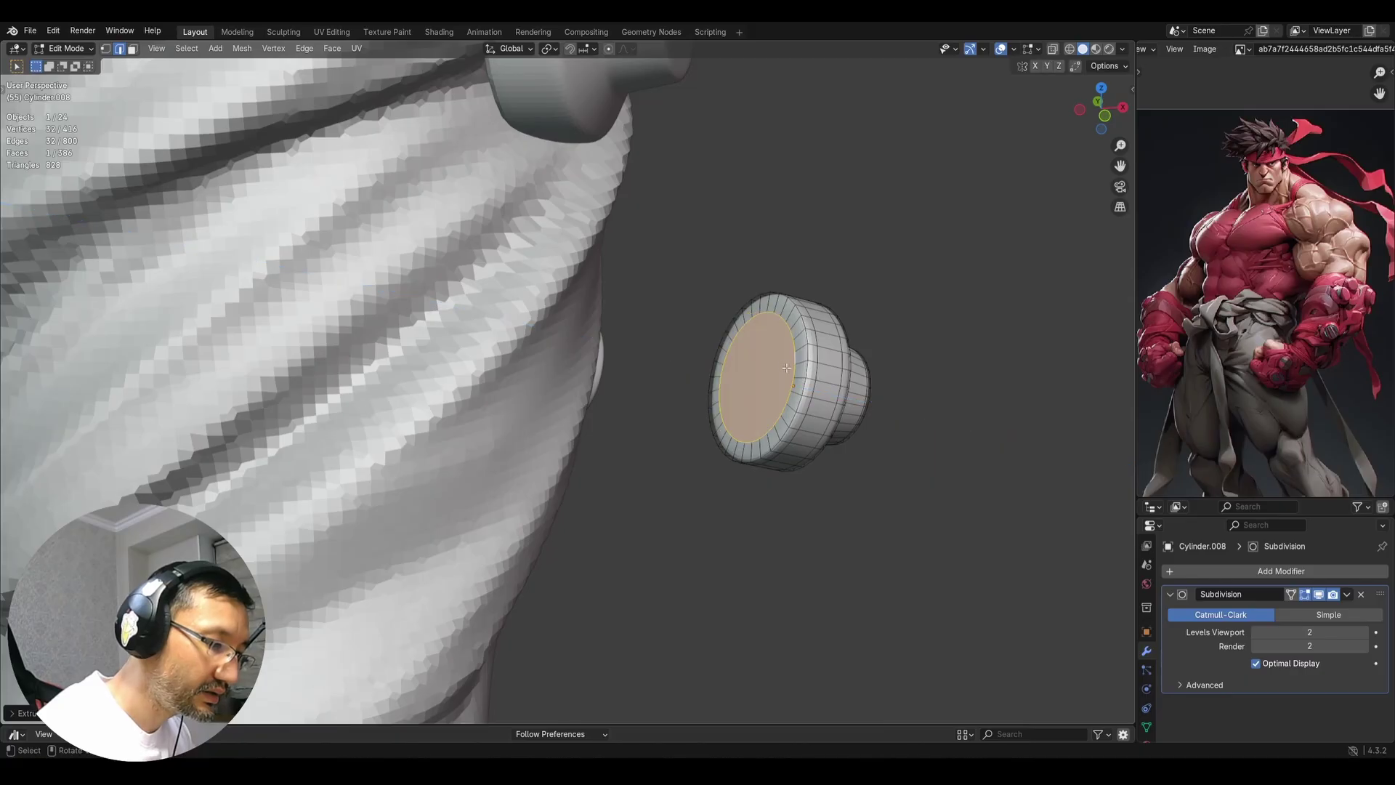
pyautogui.press('m')
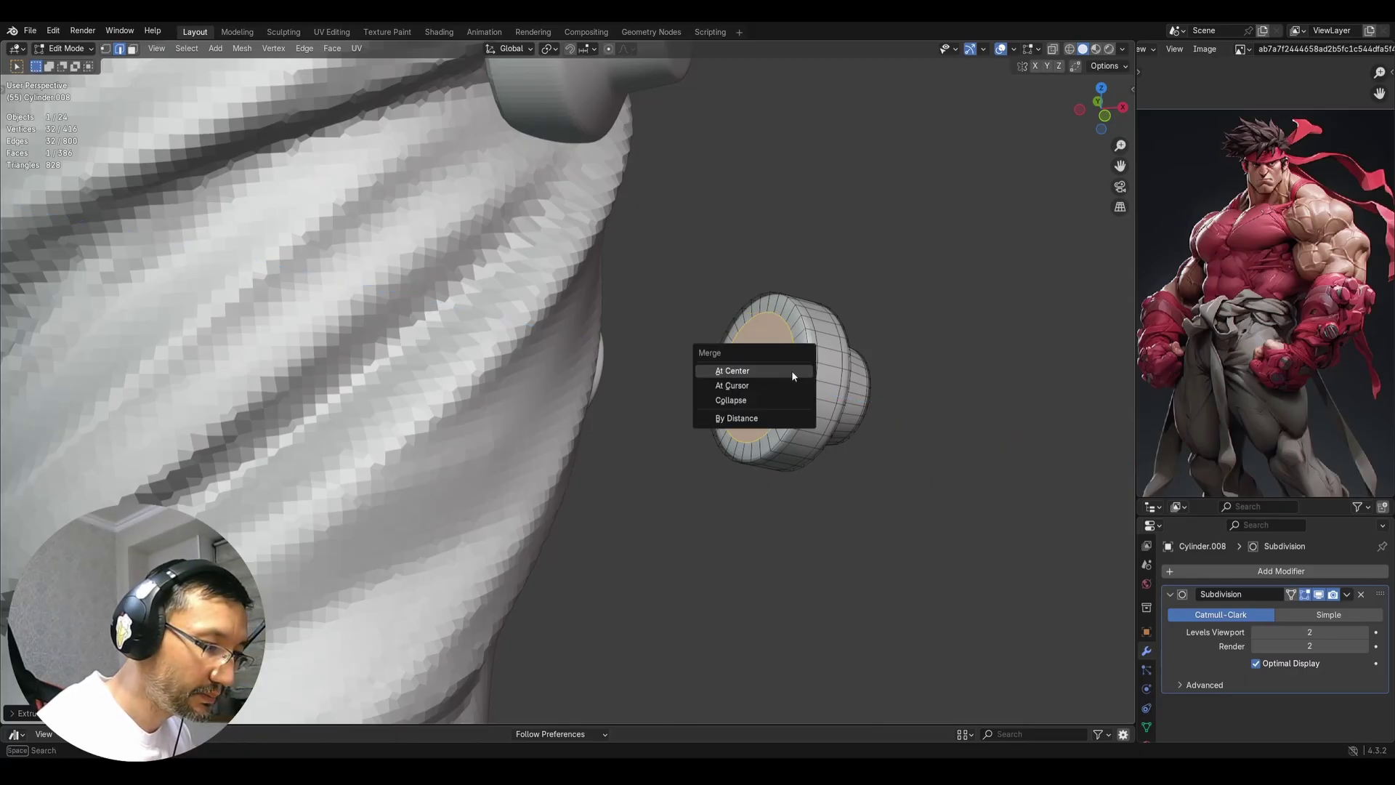
pyautogui.click(791, 370)
# Set the free stud's origin to the merged center vertex of its base and return to Object Mode
pyautogui.moveTo(792, 369); pyautogui.dragTo(795, 368, button='middle')
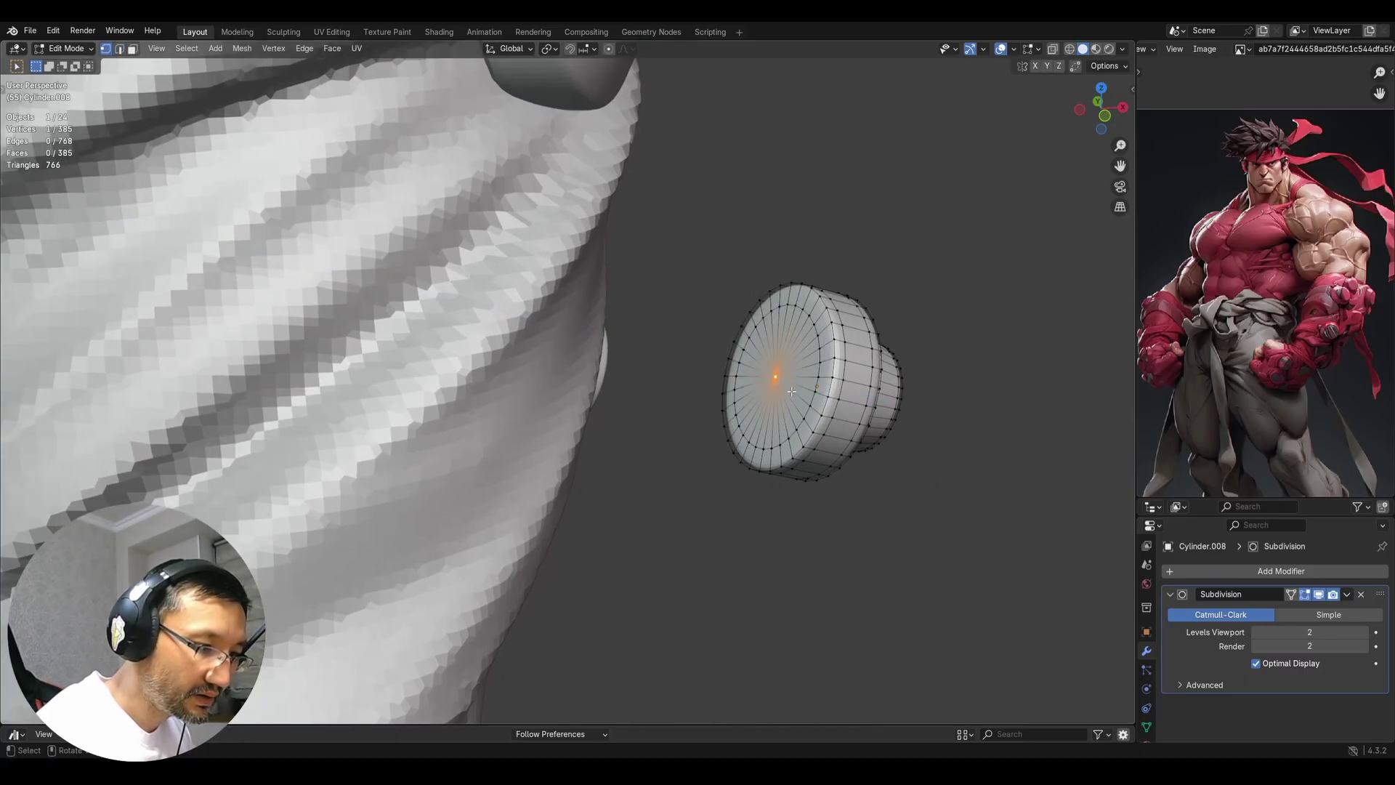
pyautogui.scroll(-2, 791, 391)
pyautogui.hotkey('ctrl', 'alt', 'x')
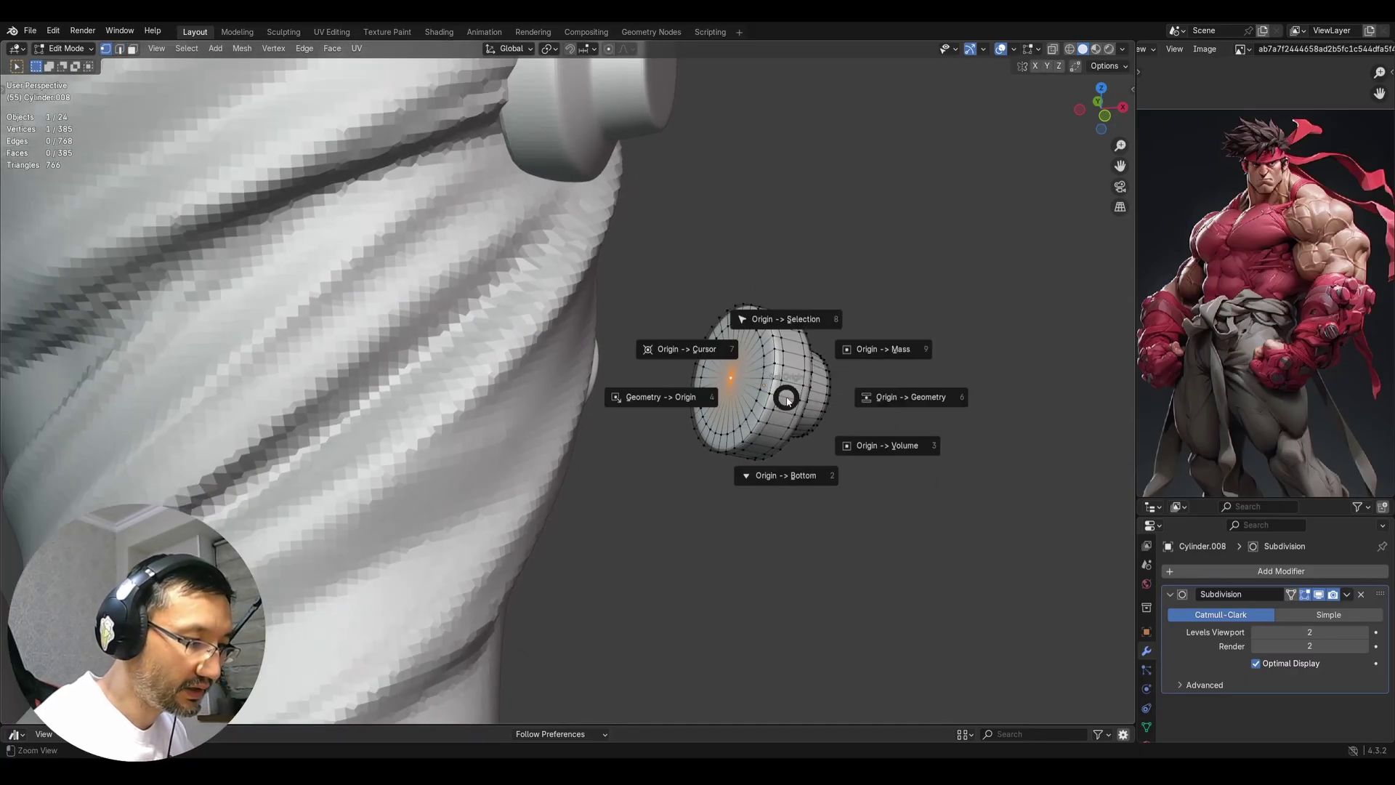
pyautogui.click(781, 331)
pyautogui.press('Tab')
# Try to place the free stud on the lower forearm wrap by moving it without snapping
pyautogui.scroll(-3, 786, 317)
pyautogui.moveTo(714, 438); pyautogui.dragTo(747, 364, button='middle')
pyautogui.scroll(-2, 660, 409)
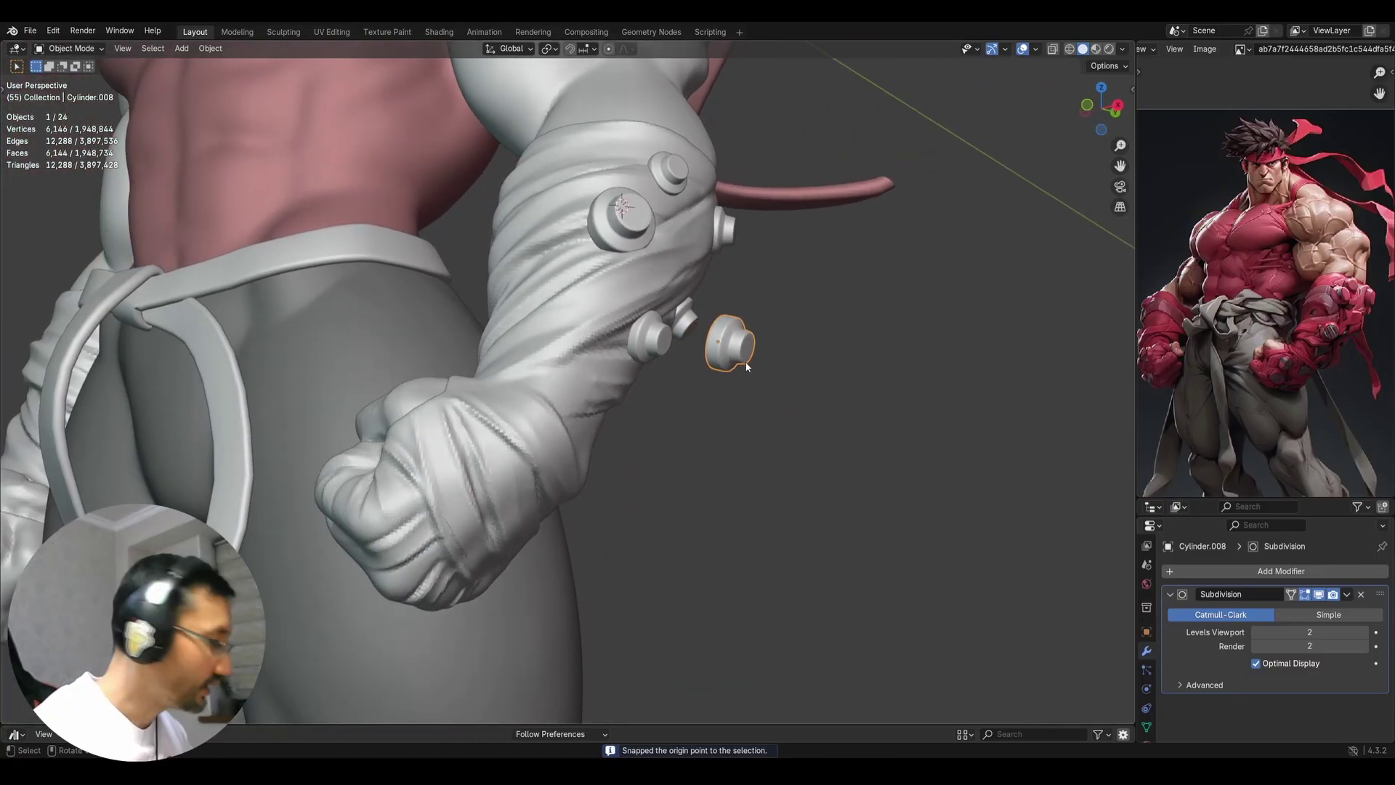
pyautogui.press('g')
pyautogui.click(618, 342)
# Turn on snapping and choose Face Project as the snap target for individual elements
pyautogui.moveTo(617, 341); pyautogui.dragTo(554, 60, button='middle')
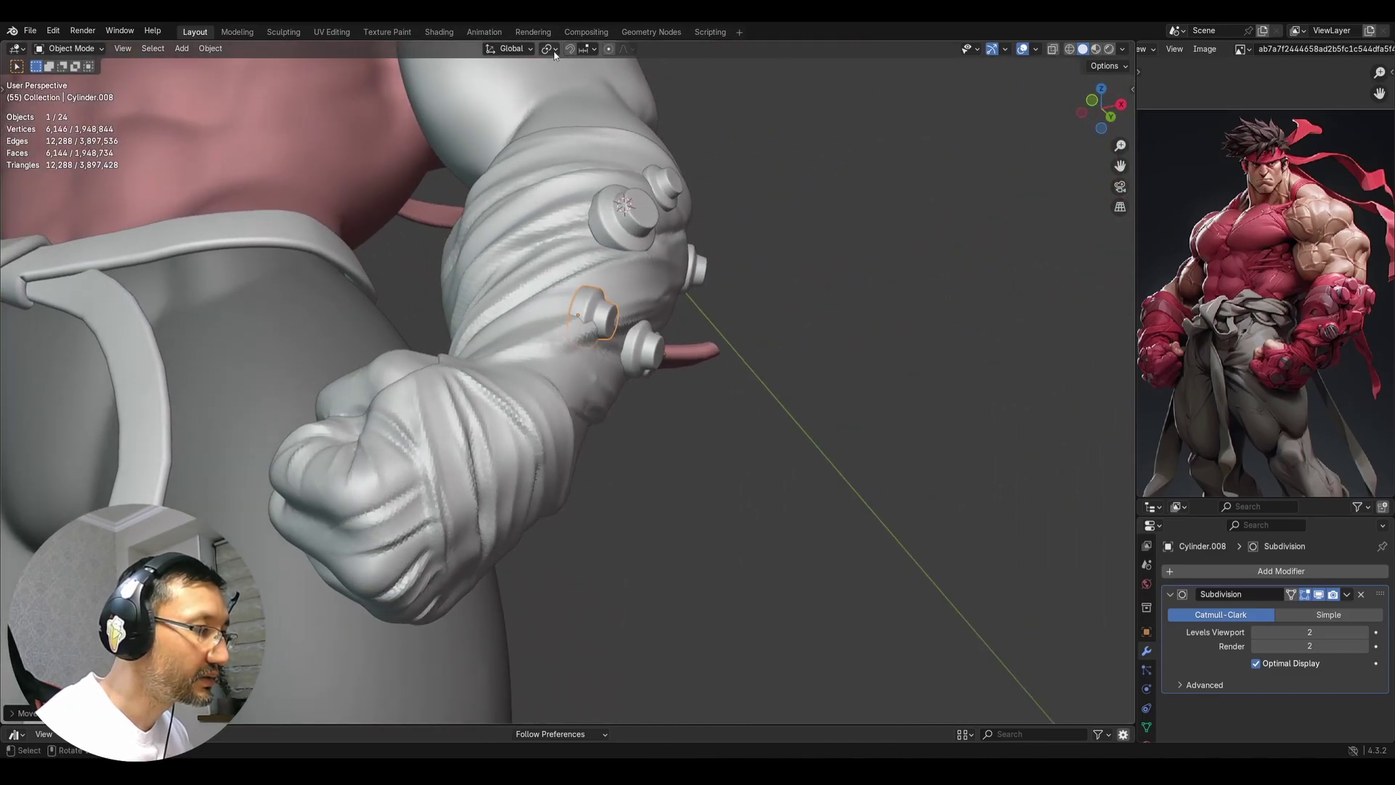
pyautogui.click(570, 49)
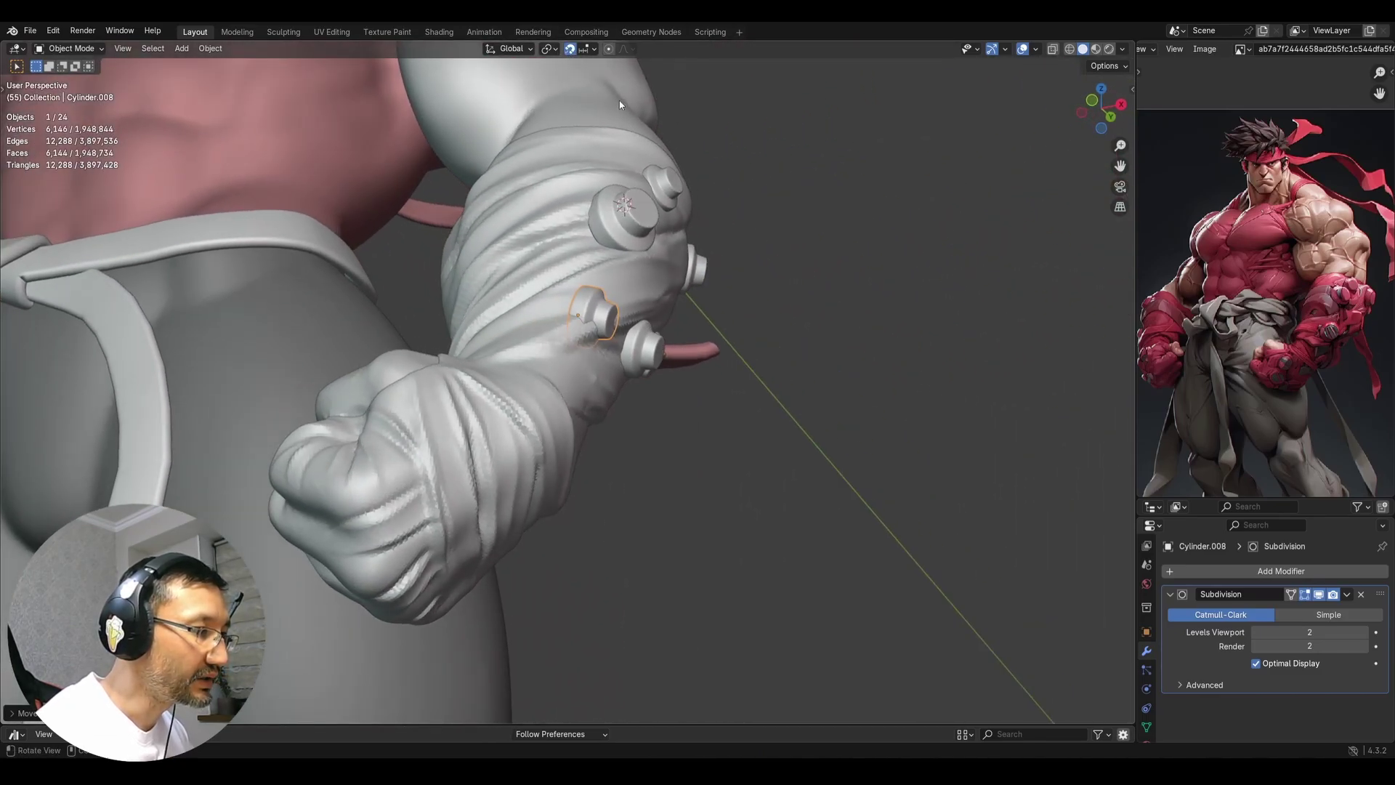
pyautogui.moveTo(619, 104); pyautogui.dragTo(592, 69, button='middle')
pyautogui.click(586, 49)
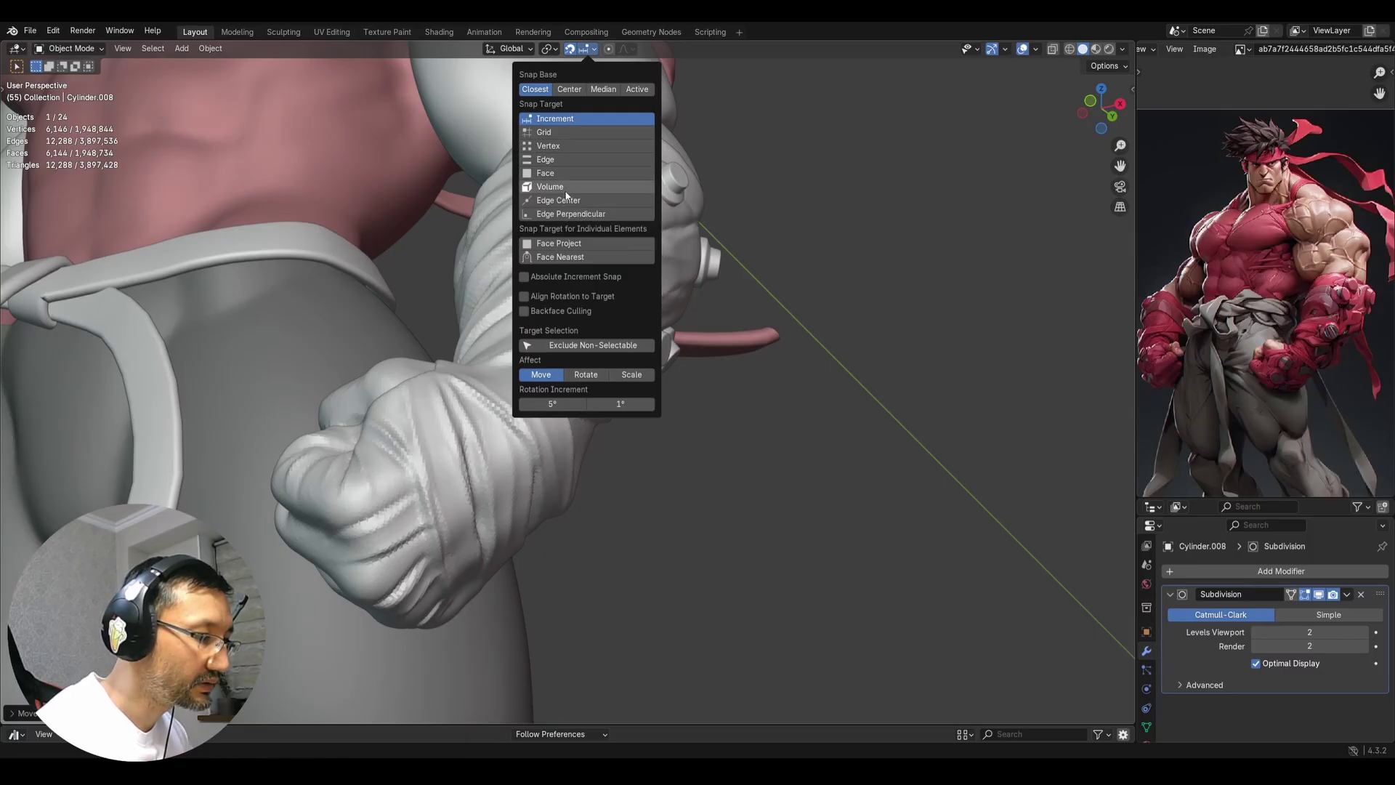
pyautogui.click(567, 242)
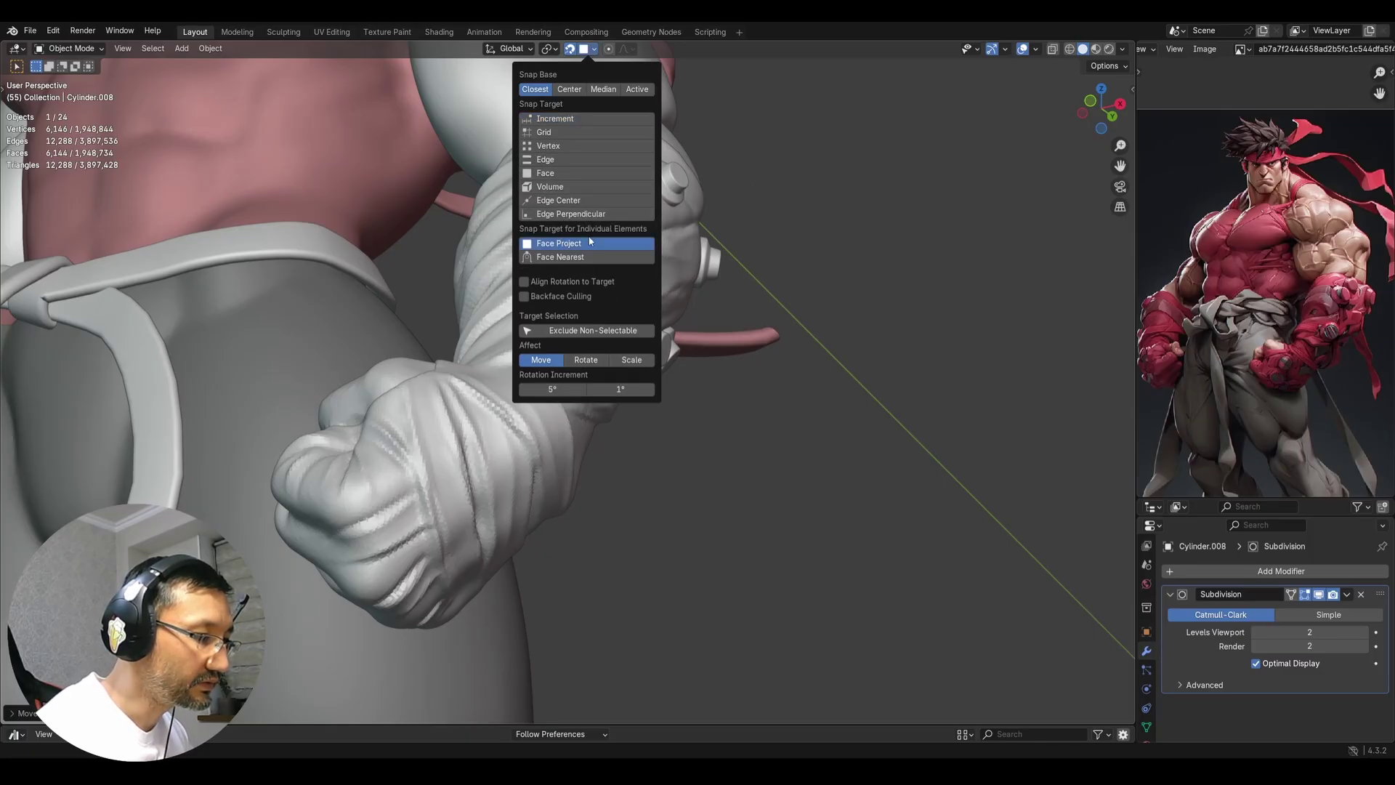
pyautogui.moveTo(652, 281); pyautogui.dragTo(588, 298, button='middle')
# Snap the stud along the wrap surface onto the back of the hand and scale it down
pyautogui.moveTo(589, 298); pyautogui.dragTo(592, 320)
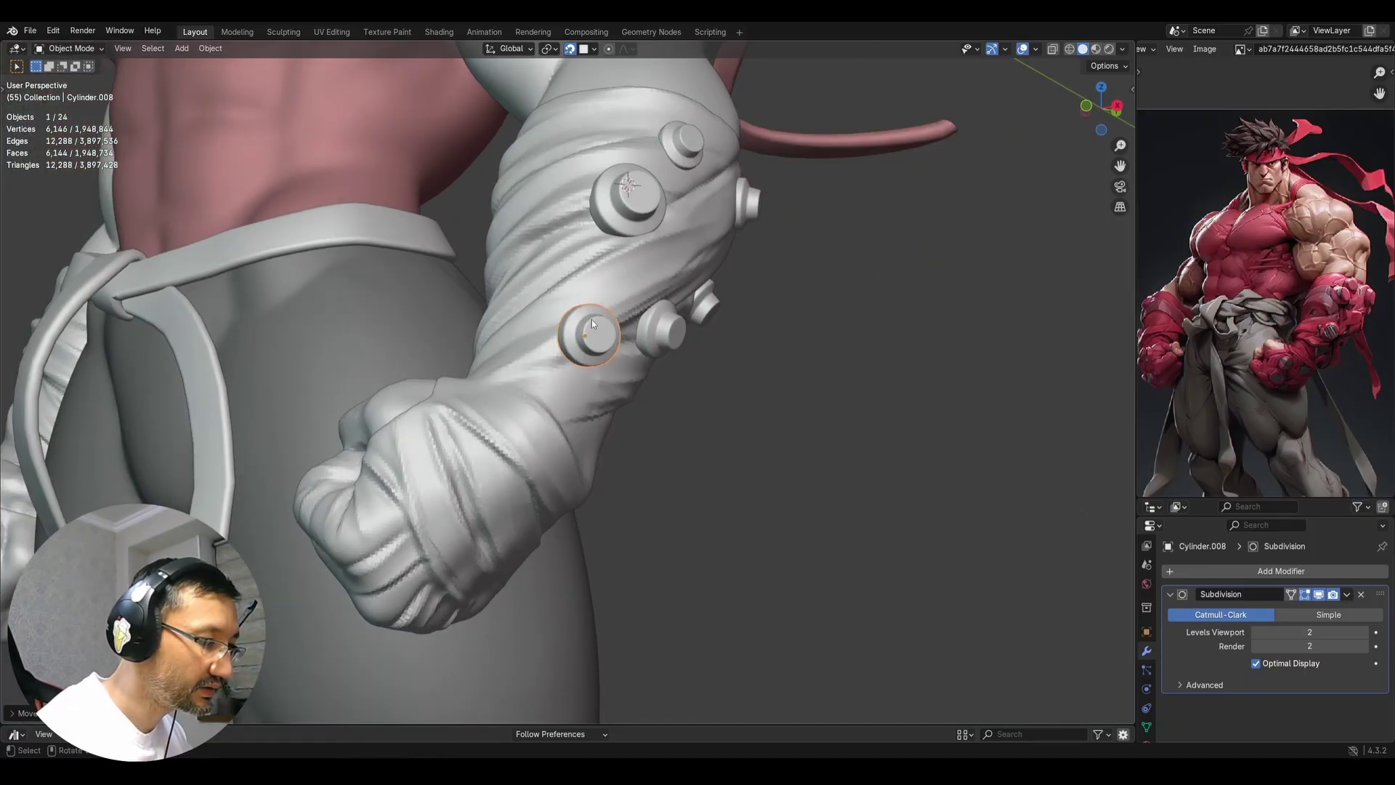
pyautogui.scroll(-4, 599, 328)
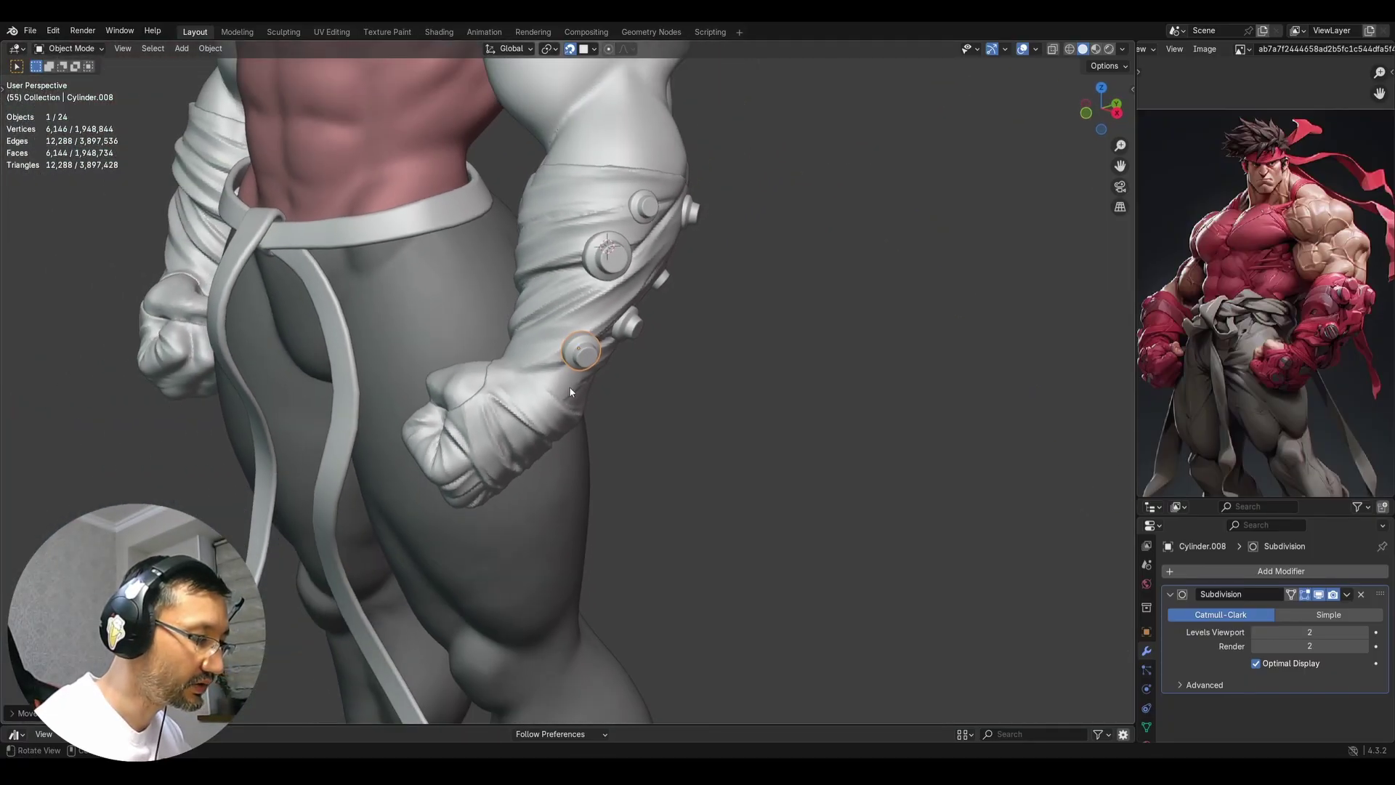
pyautogui.press('g')
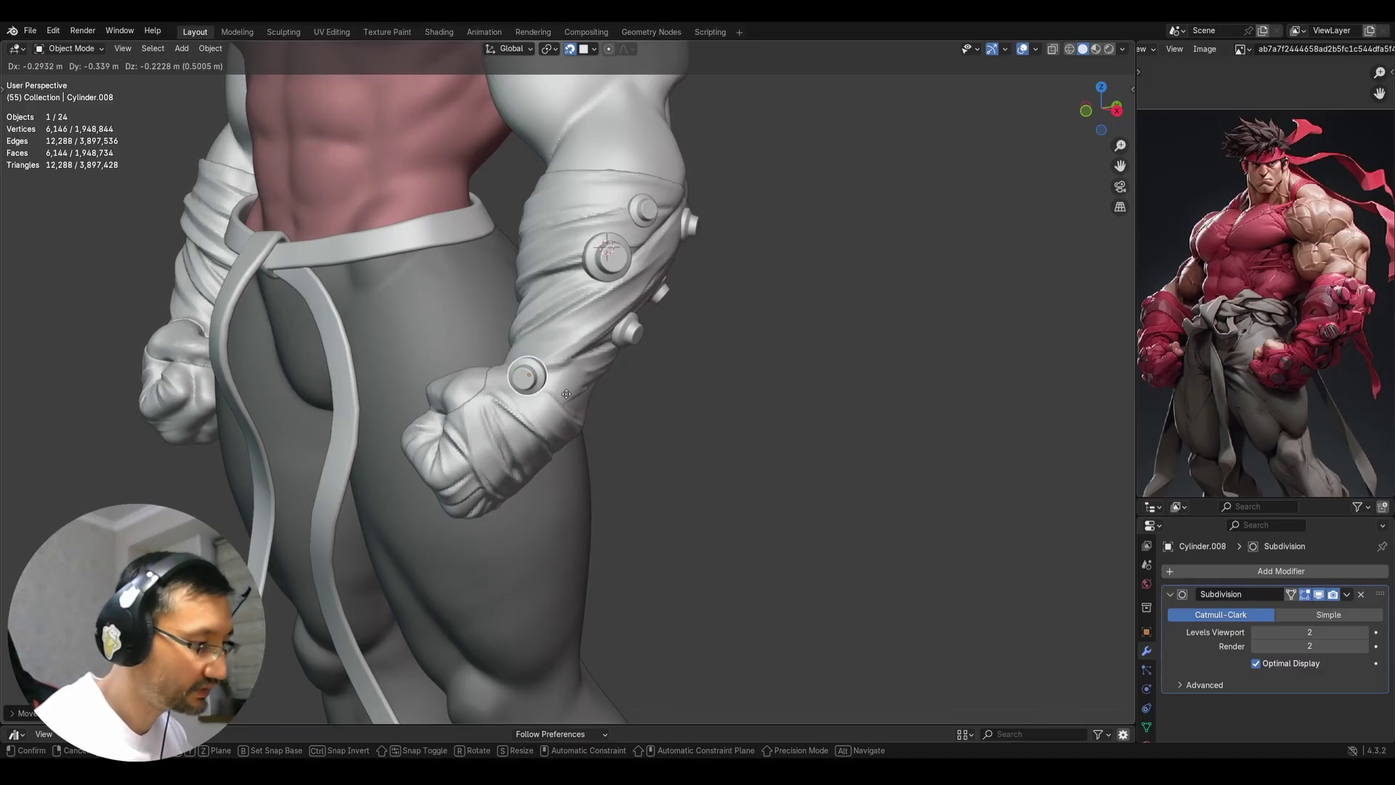
pyautogui.click(567, 394)
pyautogui.keyDown('shift'); pyautogui.moveTo(567, 394); pyautogui.dragTo(690, 294, button='middle'); pyautogui.keyUp('shift')
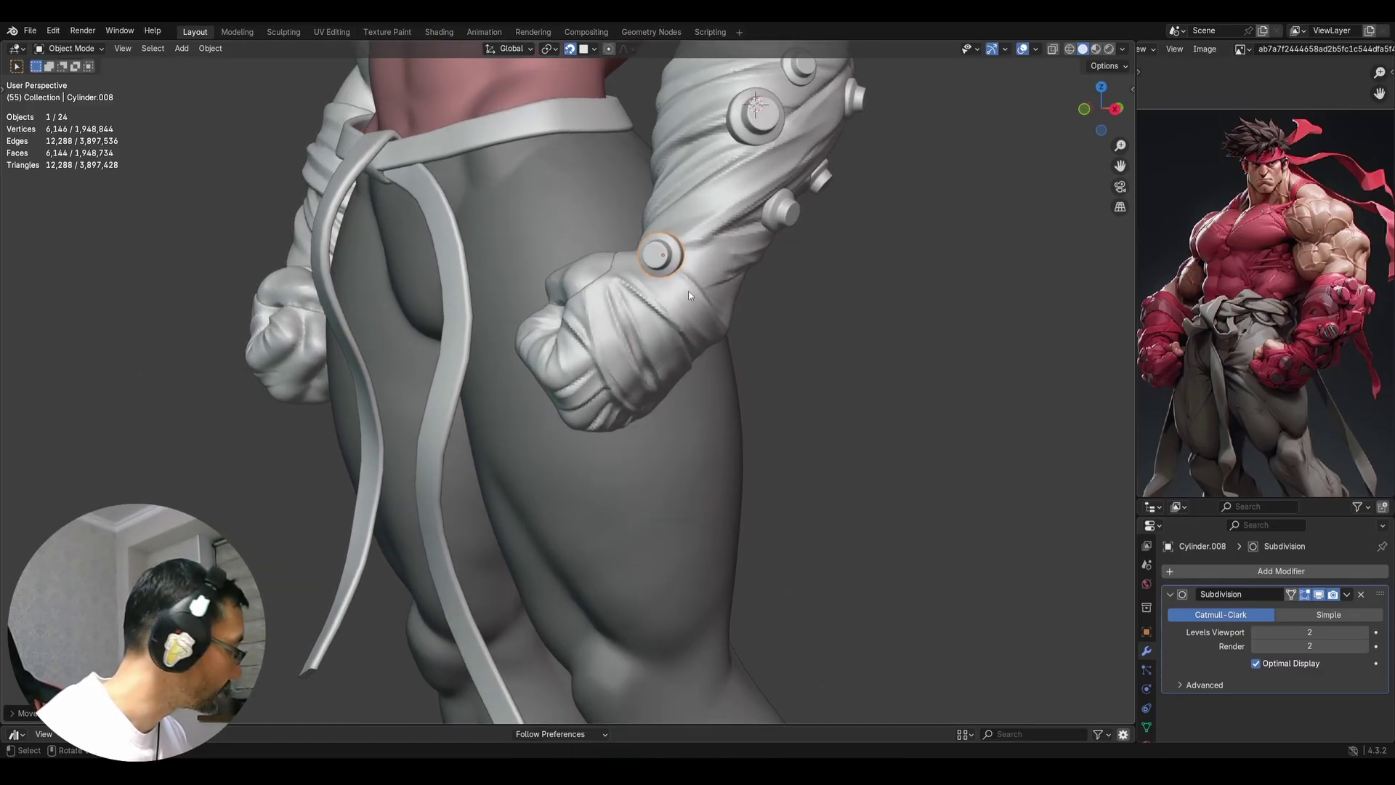
pyautogui.press('g')
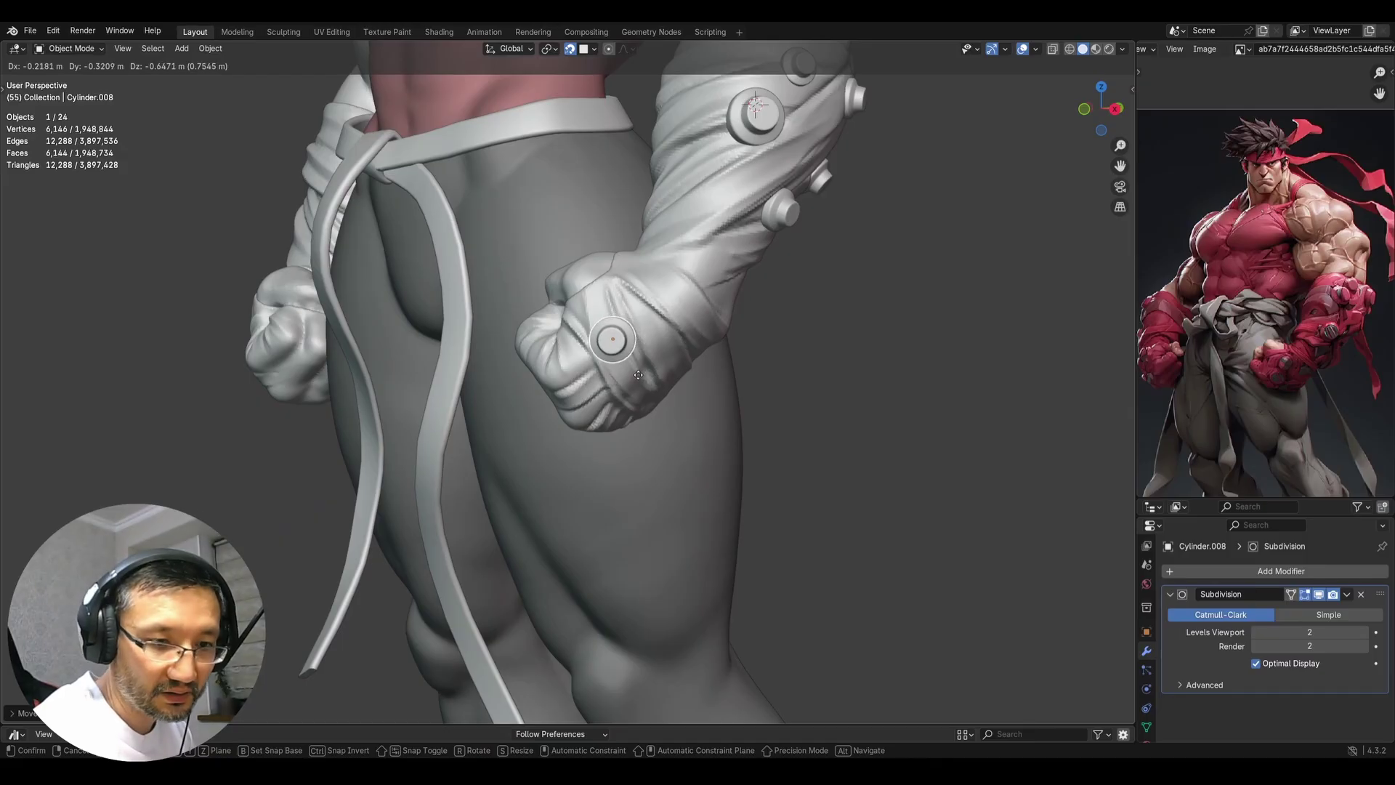
pyautogui.click(632, 371)
pyautogui.press('s')
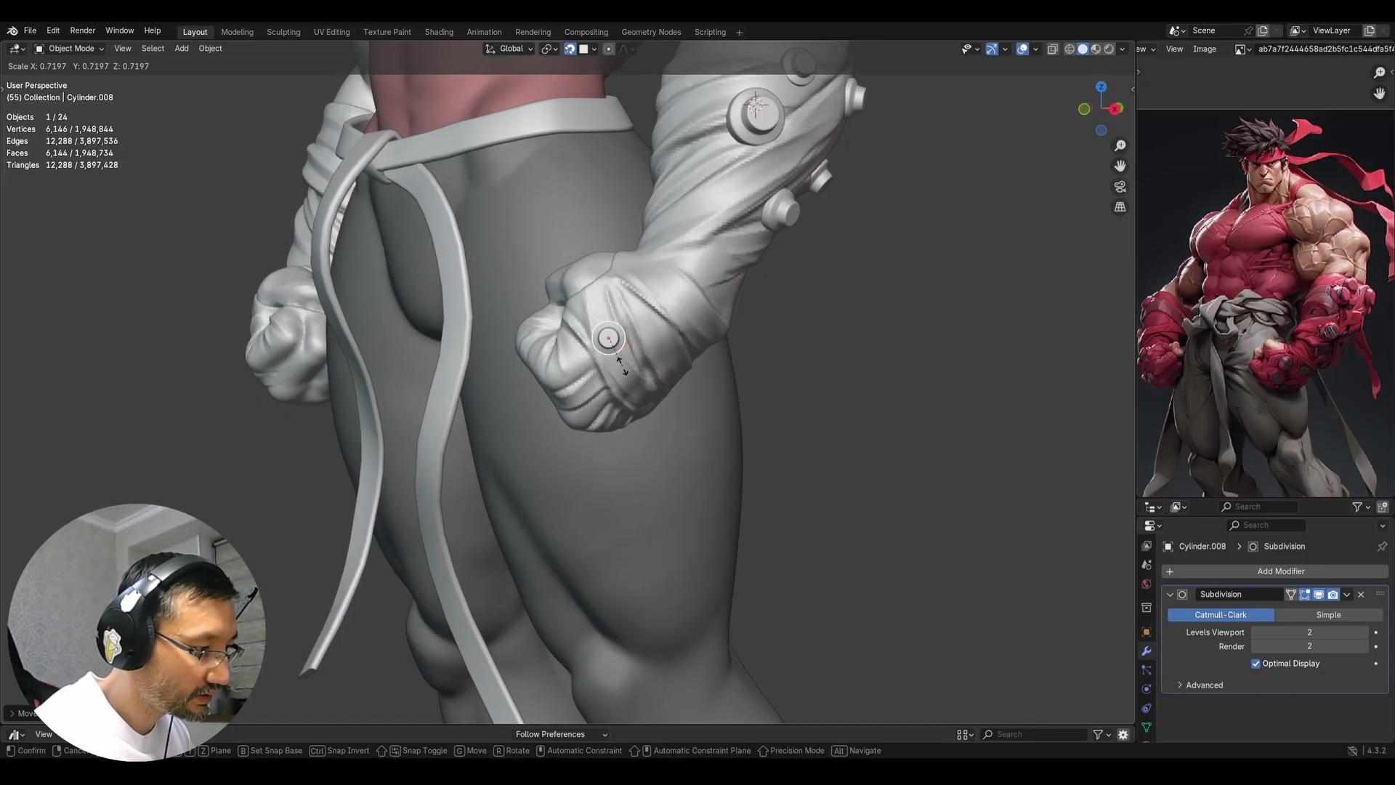
pyautogui.click(688, 374)
# Duplicate the hand stud onto the lower knuckle area of the fist, enlarge the copy and adjust its position
pyautogui.keyDown('shift'); pyautogui.moveTo(688, 374); pyautogui.dragTo(688, 261, button='middle'); pyautogui.keyUp('shift')
pyautogui.hotkey('shift', 'd')
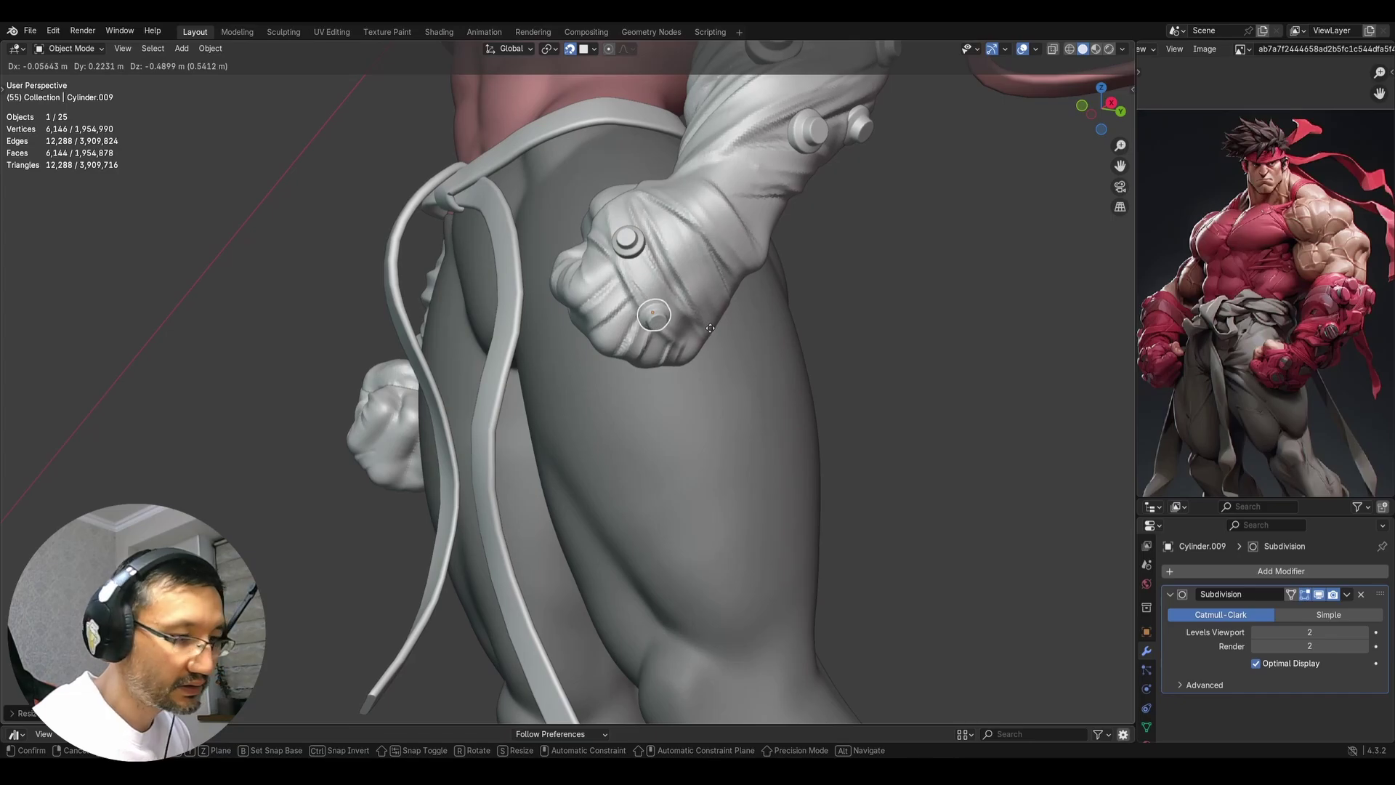
pyautogui.click(683, 335)
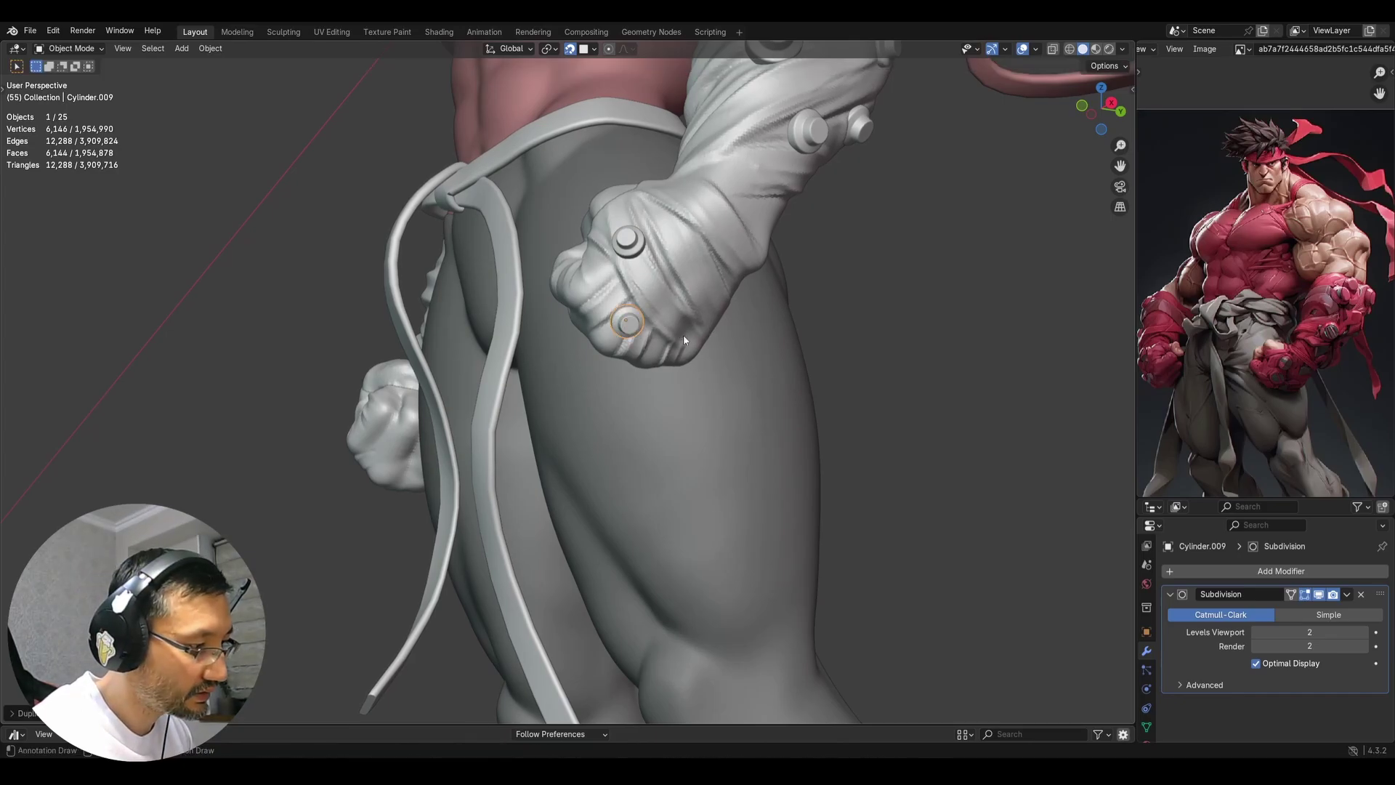
pyautogui.press('s')
pyautogui.click(695, 338)
pyautogui.scroll(1, 695, 338)
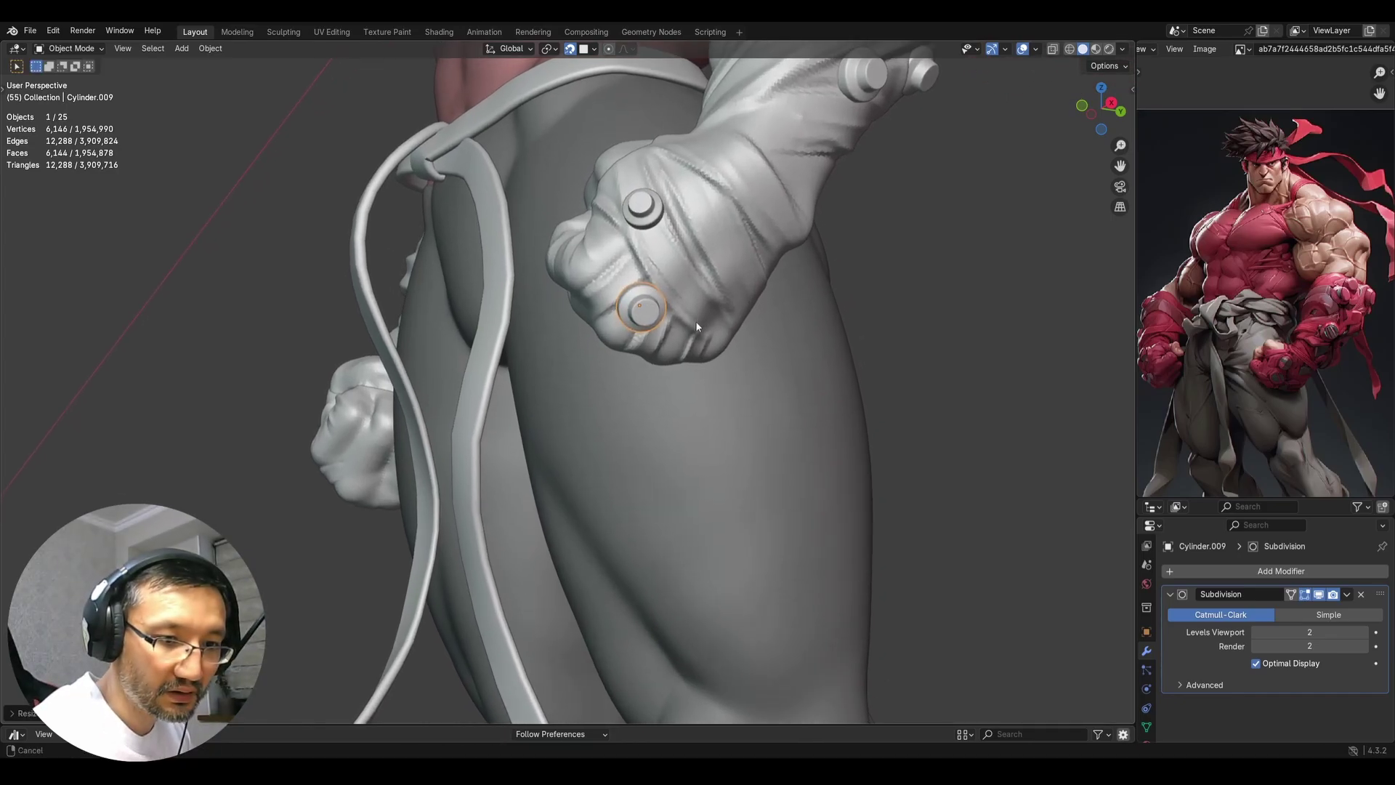
pyautogui.moveTo(696, 326); pyautogui.dragTo(663, 260, button='middle')
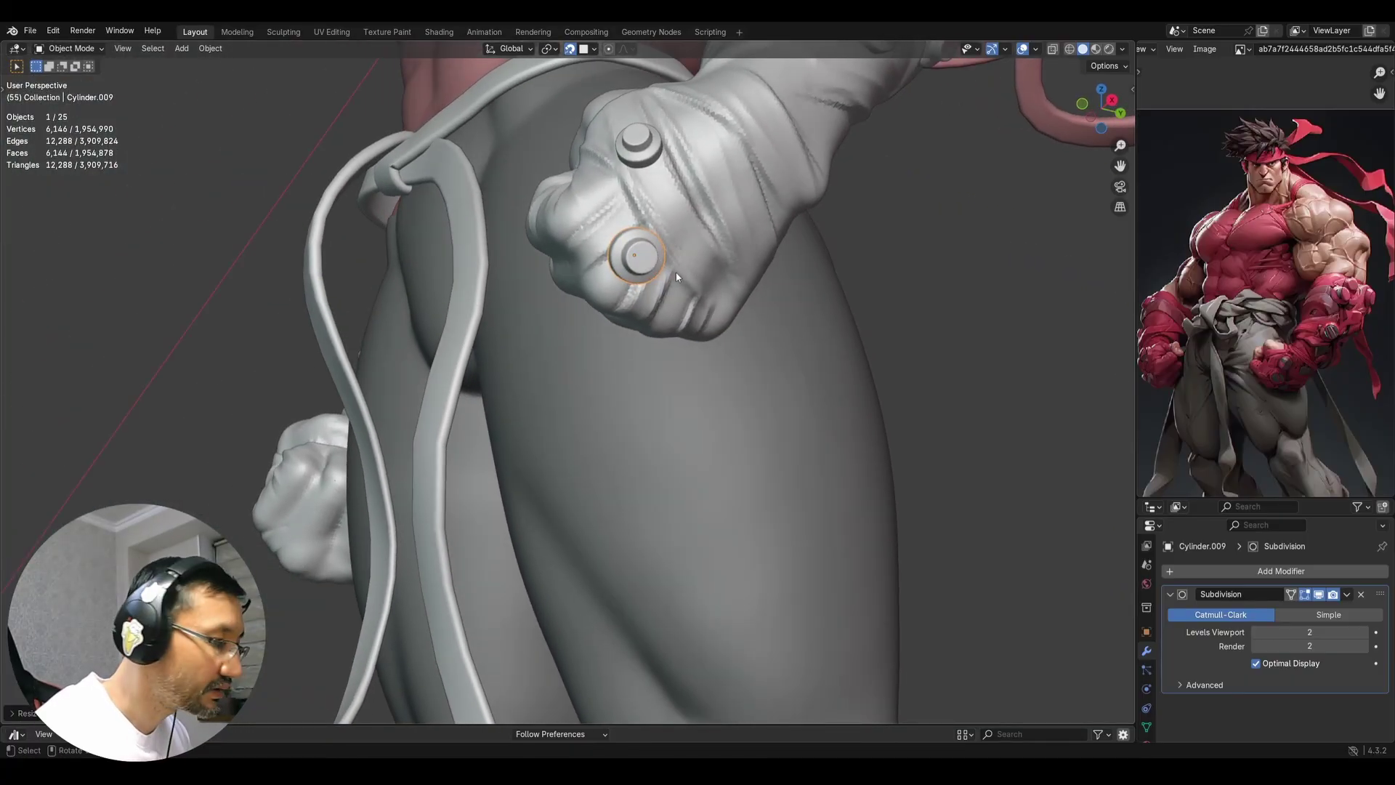
pyautogui.press('g')
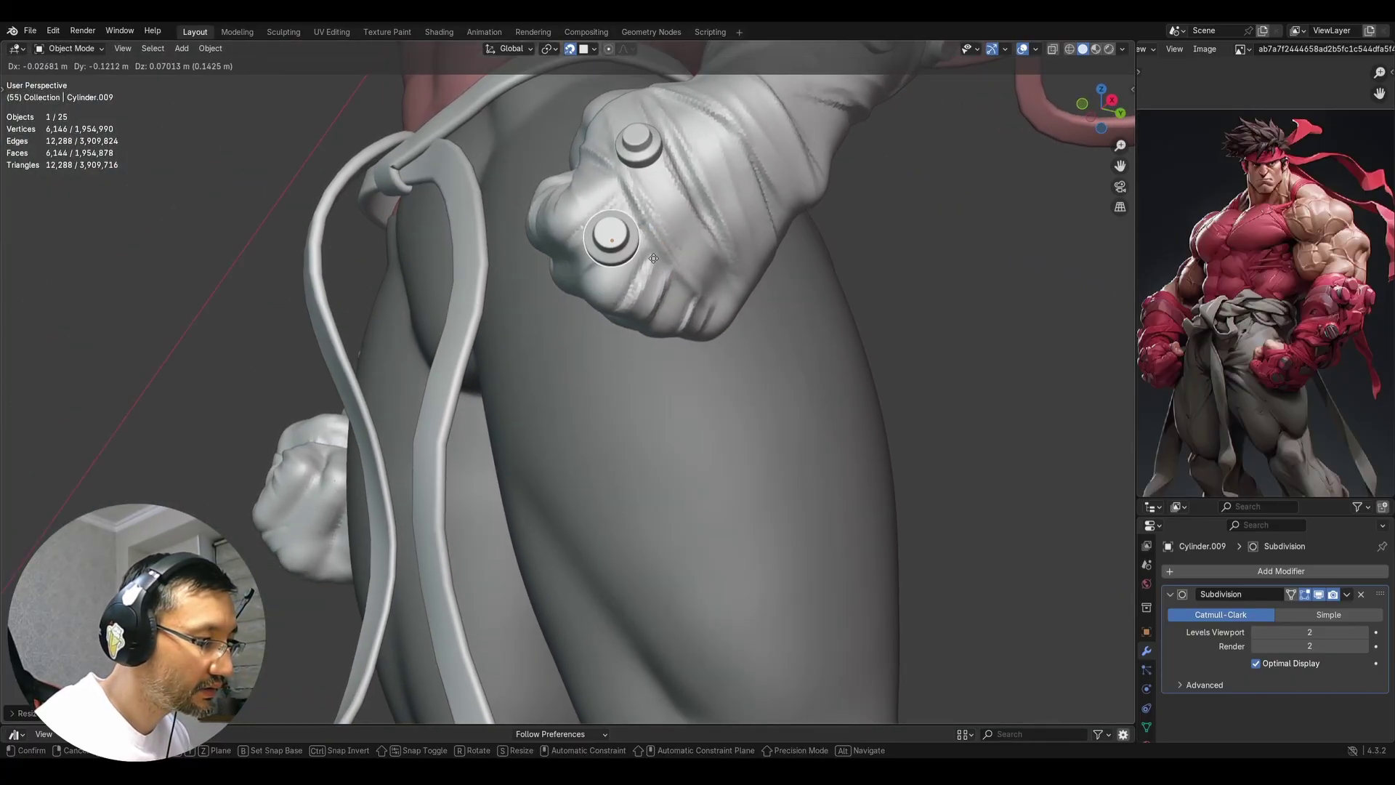
pyautogui.click(662, 276)
# Duplicate the knuckle stud and position the copy on the outer side of the wrapped hand
pyautogui.moveTo(692, 282); pyautogui.dragTo(647, 276, button='middle')
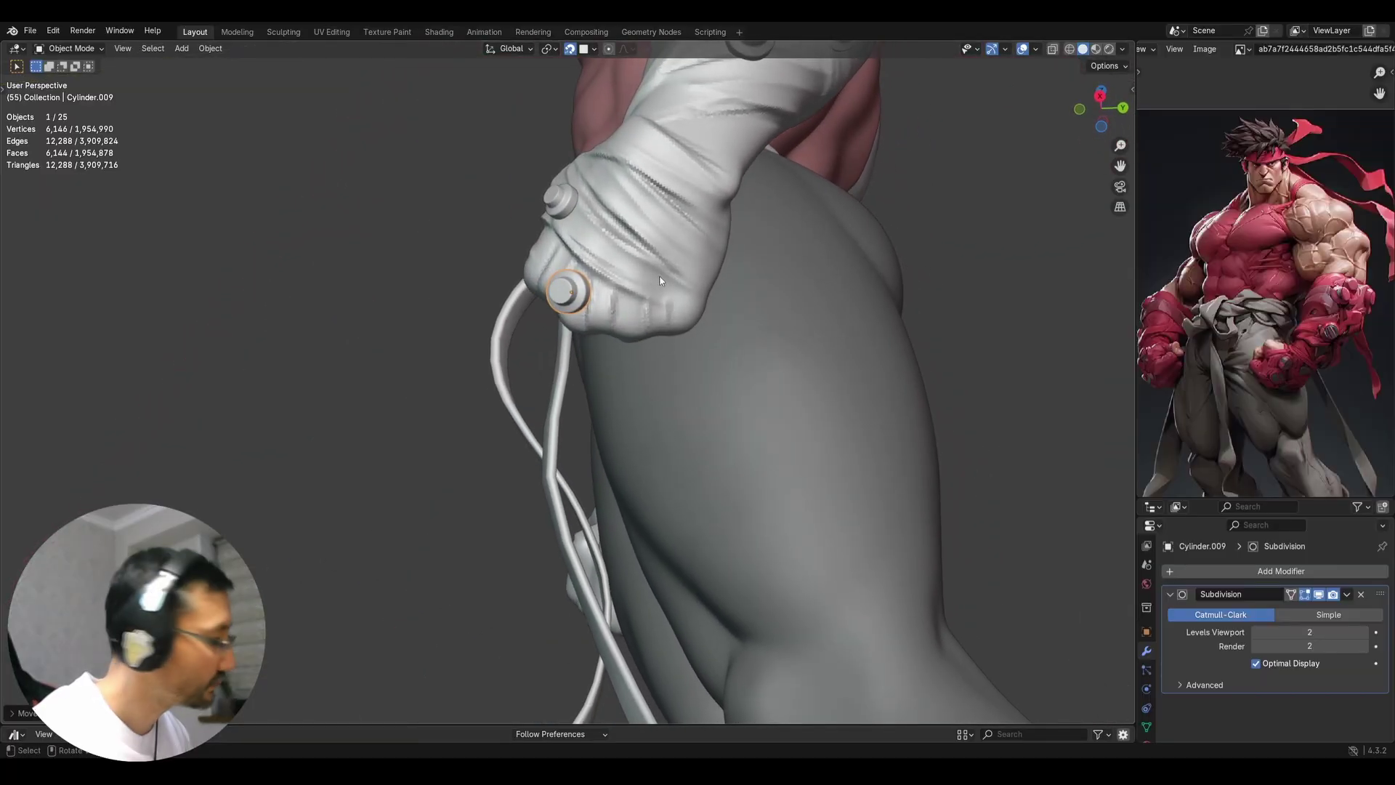
pyautogui.hotkey('shift', 'd')
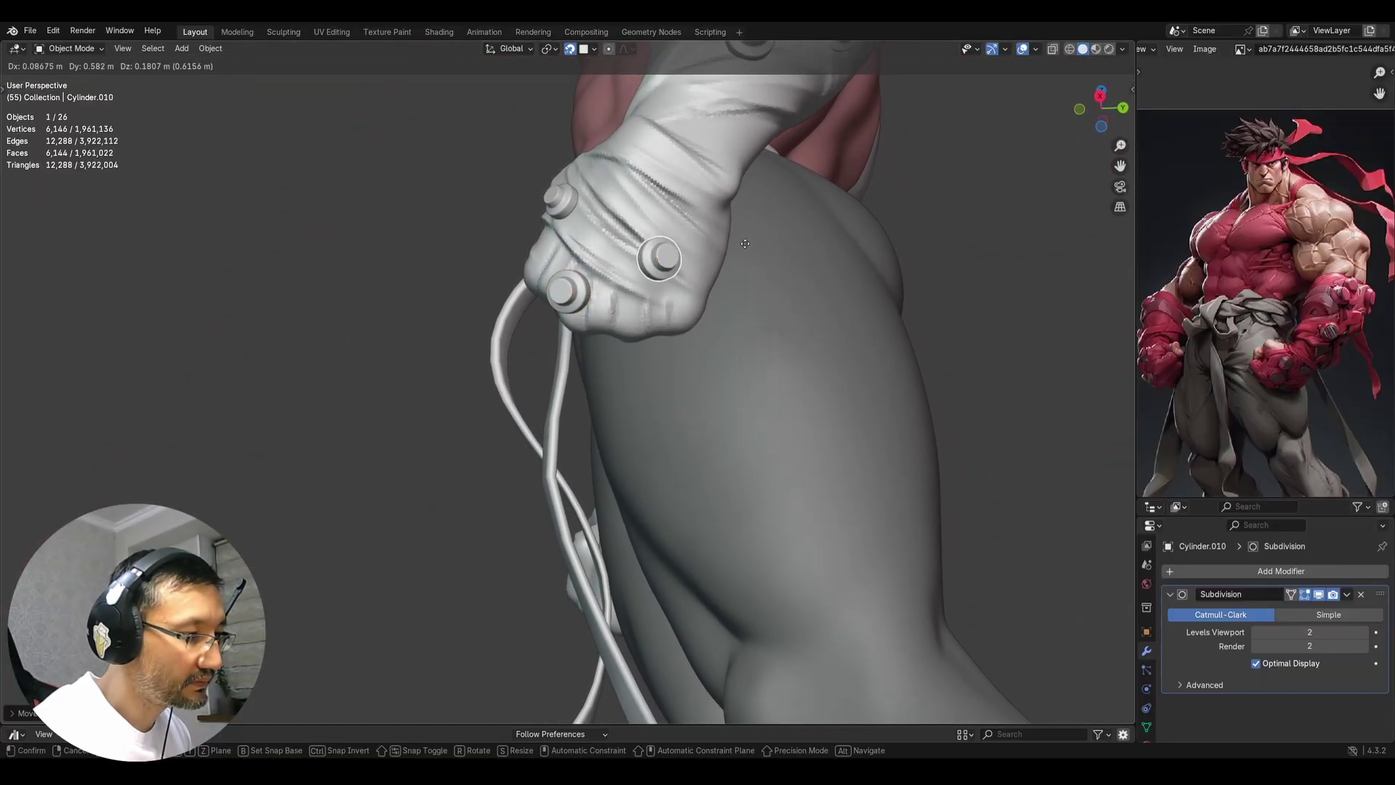
pyautogui.click(742, 233)
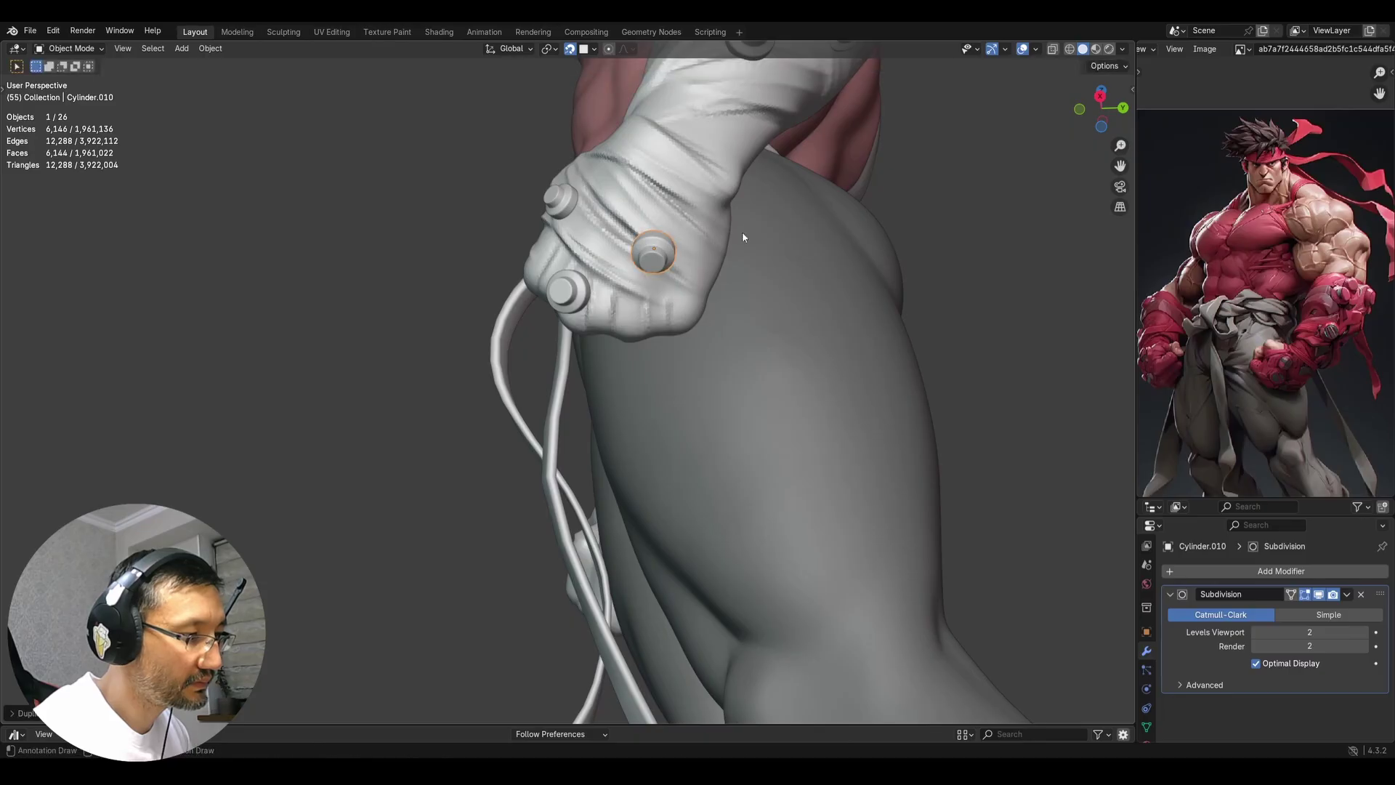
pyautogui.press('g')
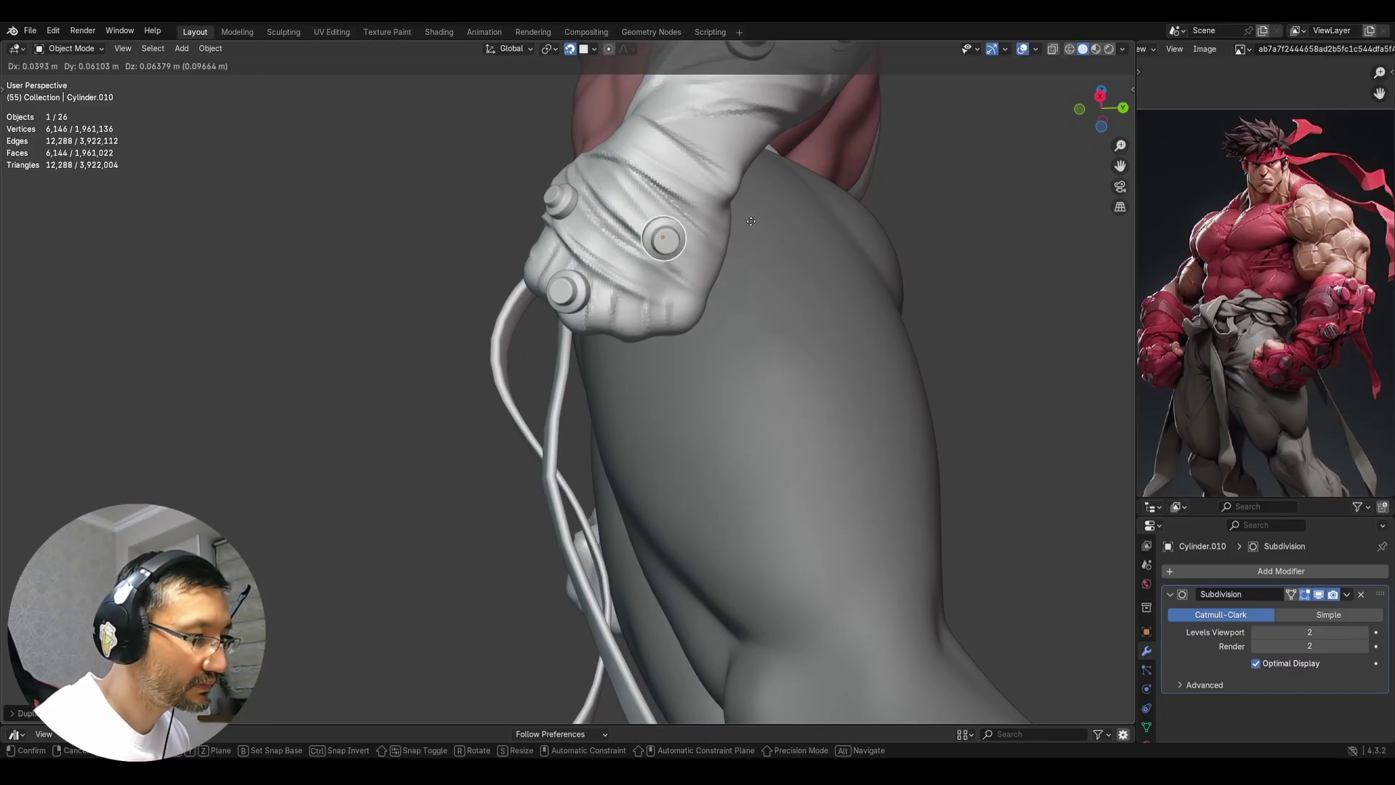
pyautogui.click(751, 226)
# Duplicate the outer hand stud onto the rear of the lower forearm above the wrist and resize the copy
pyautogui.moveTo(753, 226); pyautogui.dragTo(686, 290, button='middle')
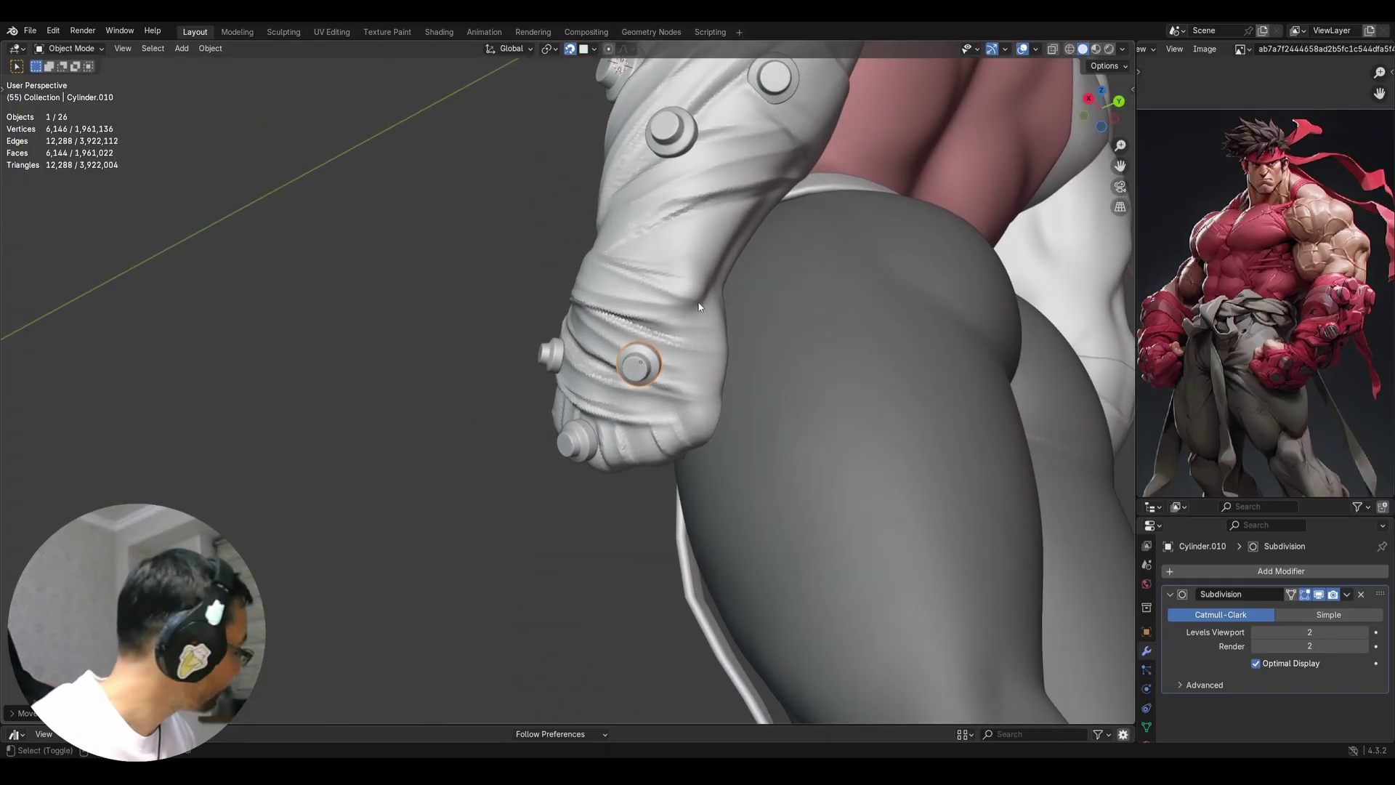
pyautogui.hotkey('shift', 'd')
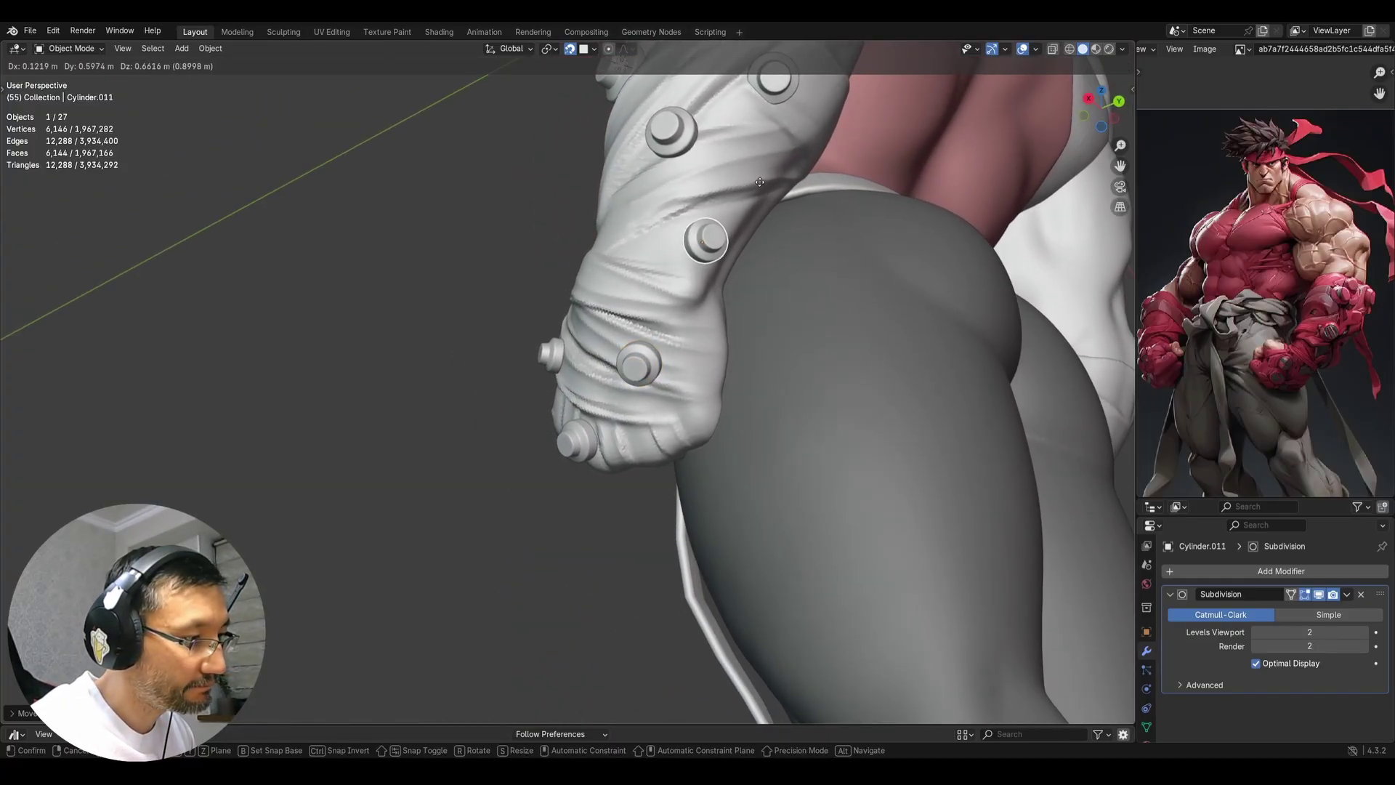
pyautogui.click(767, 164)
pyautogui.scroll(-3, 763, 174)
pyautogui.moveTo(618, 316); pyautogui.dragTo(697, 321, button='middle')
pyautogui.press('s')
pyautogui.click(692, 316)
# Select the stud on the outer side of the hand and enlarge it slightly
pyautogui.click(593, 361)
pyautogui.press('s')
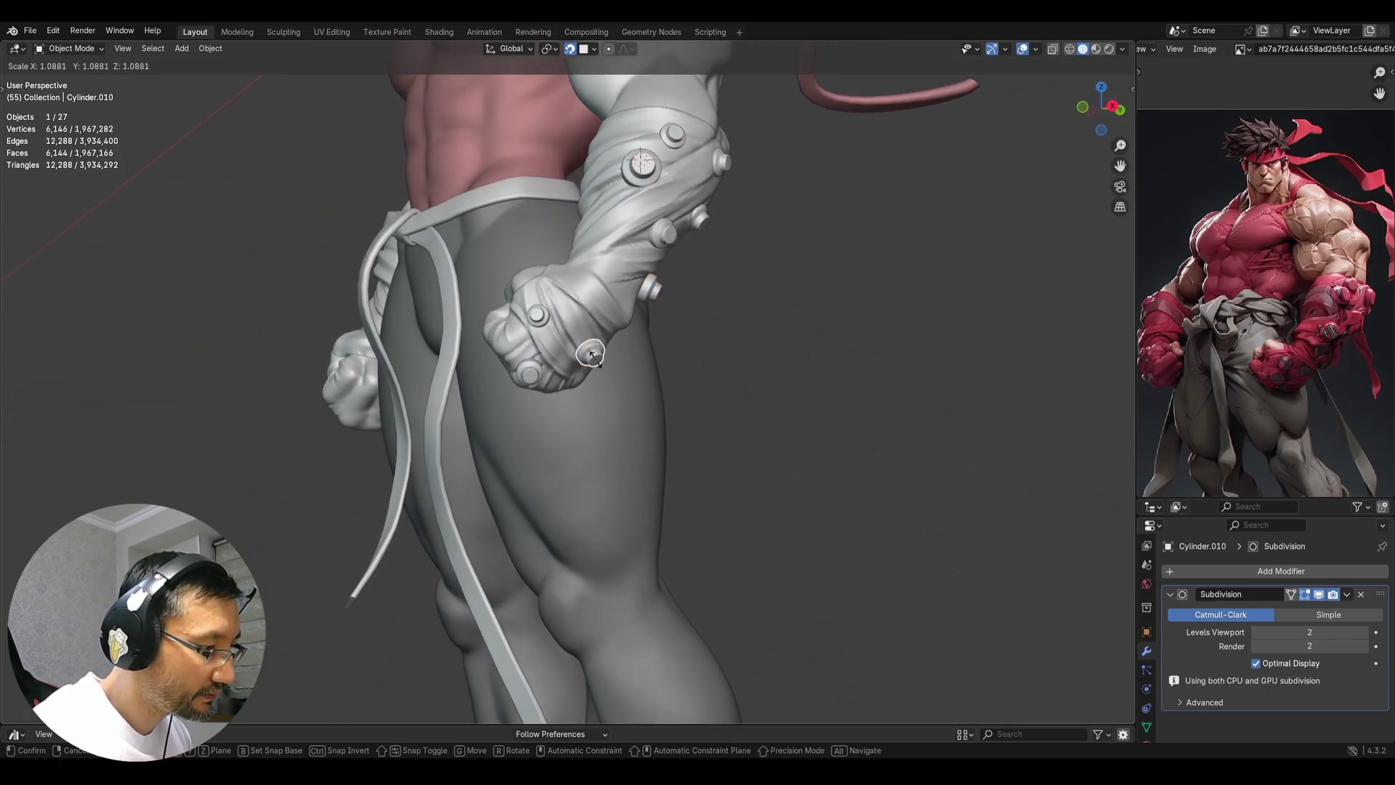
pyautogui.click(591, 355)
# Widen the stud on the back of the hand by scaling it with its local Z axis locked
pyautogui.moveTo(598, 377); pyautogui.dragTo(653, 459, button='middle')
pyautogui.moveTo(653, 459); pyautogui.dragTo(642, 412, button='middle')
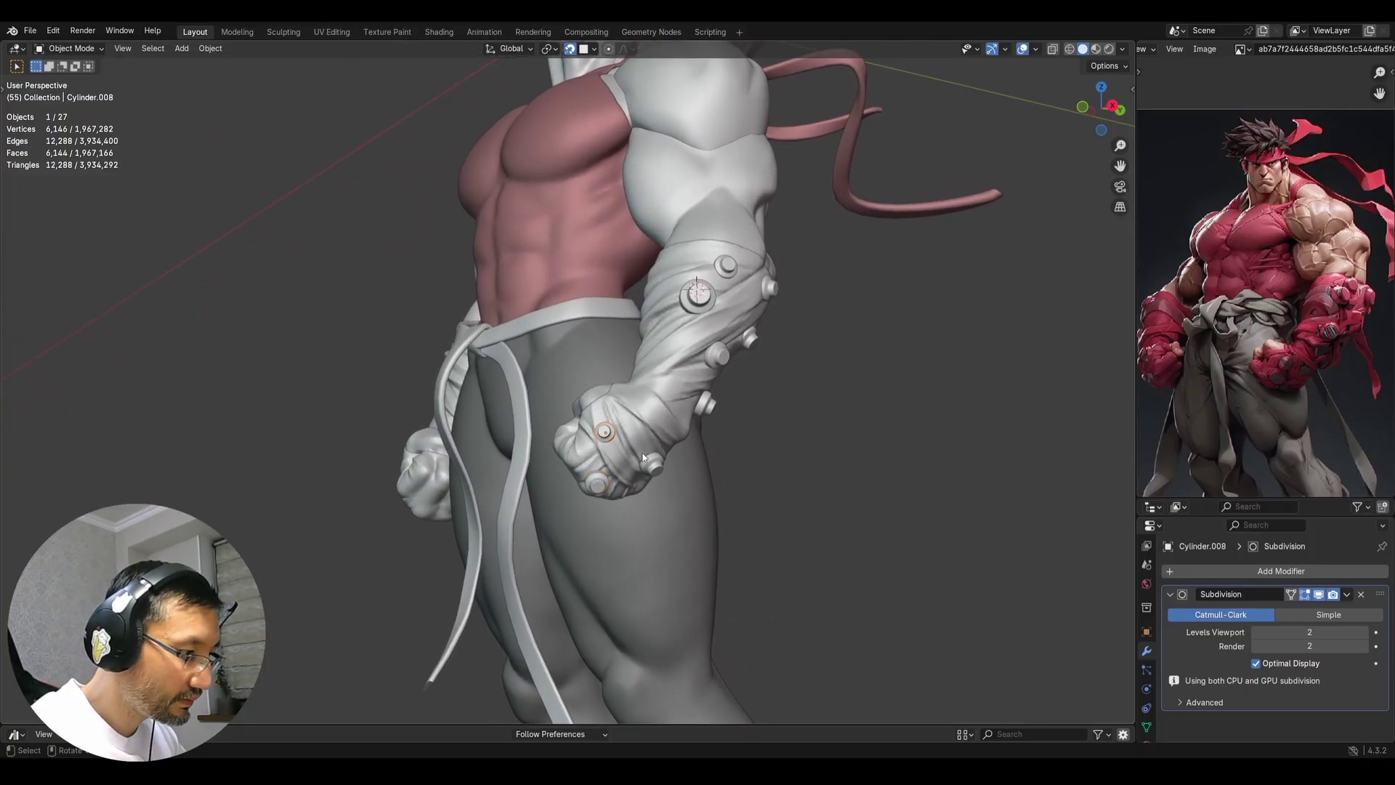
pyautogui.press('s')
pyautogui.hotkey('shift', 'z')
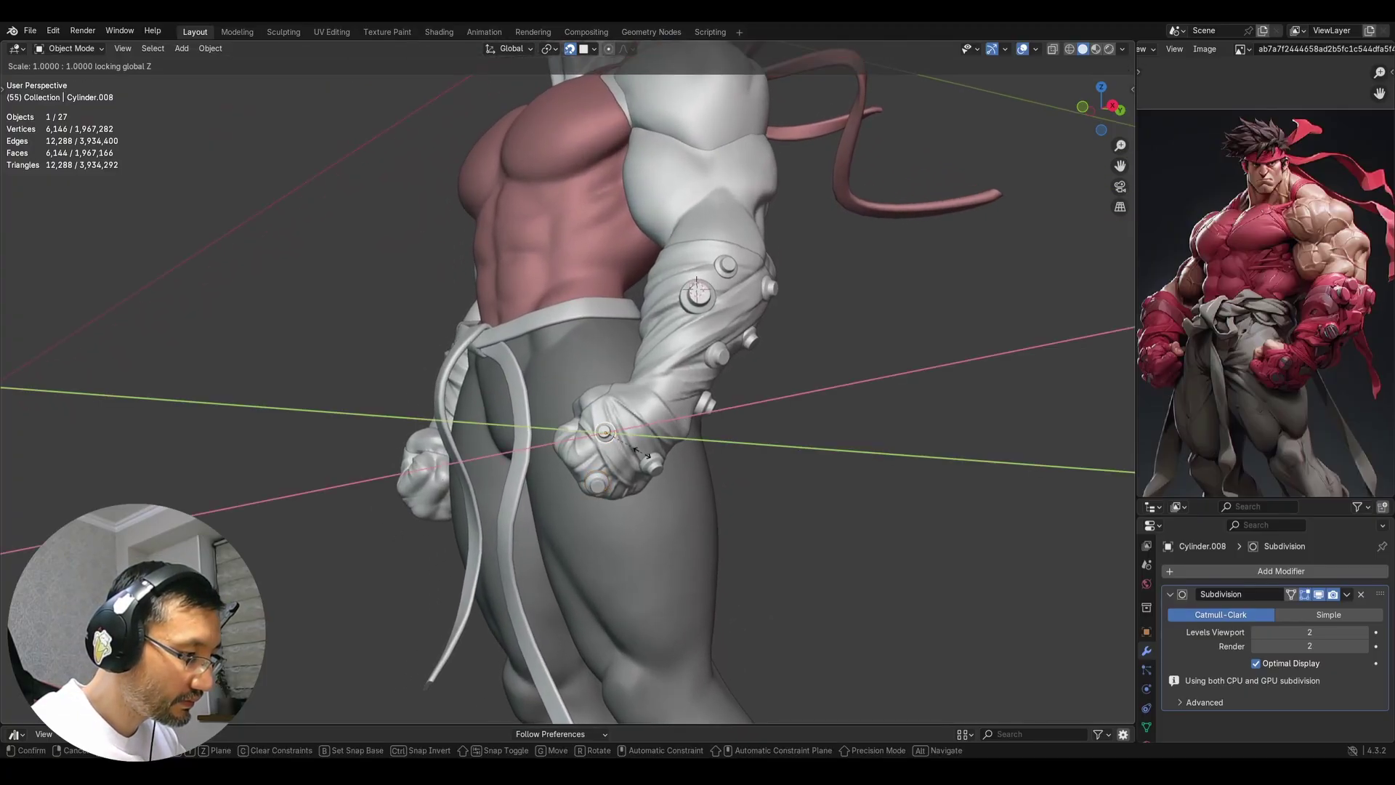
pyautogui.hotkey('shift', 'z')
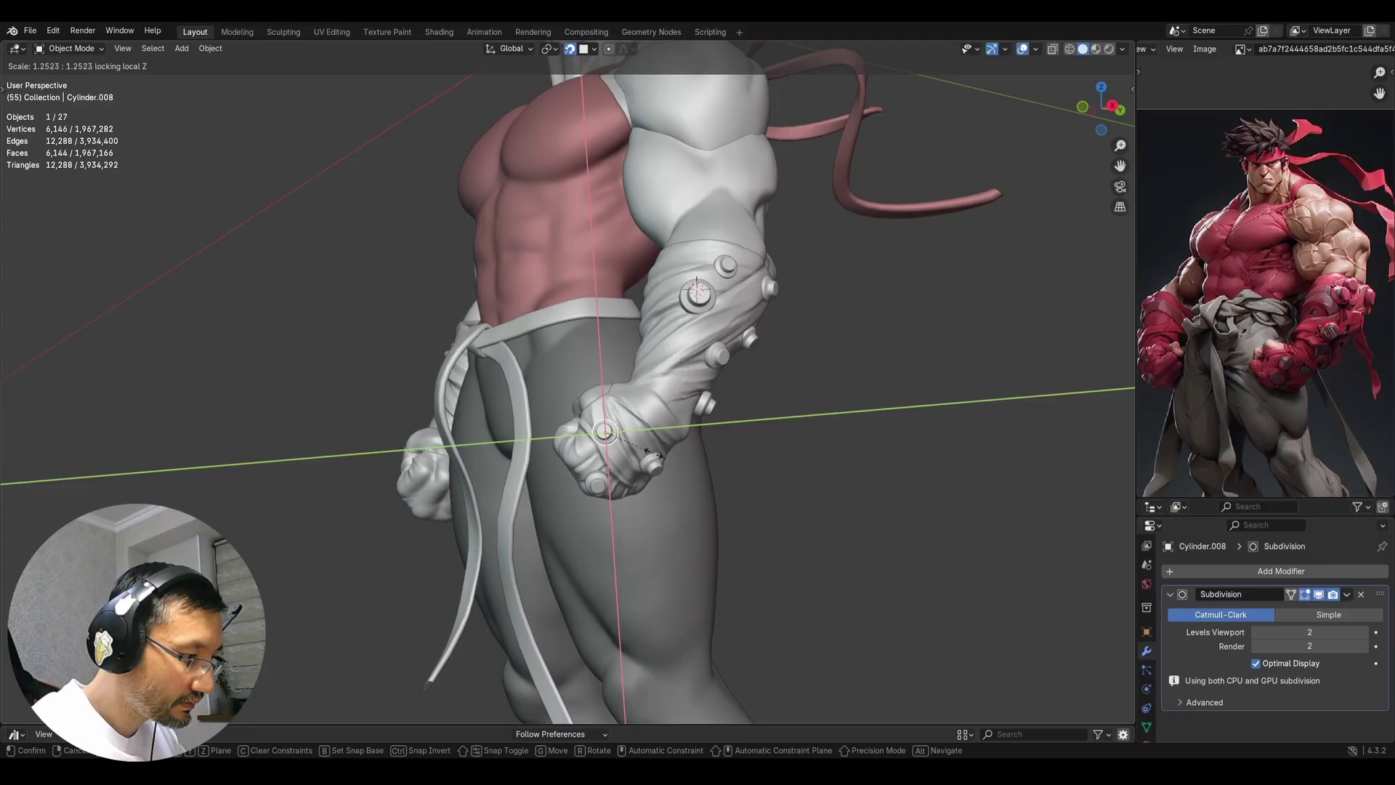
pyautogui.click(658, 454)
# Select the lower knuckle stud and scale it with its local Z axis locked
pyautogui.moveTo(658, 454); pyautogui.dragTo(721, 385, button='middle')
pyautogui.click(742, 471)
pyautogui.moveTo(741, 471); pyautogui.dragTo(710, 421, button='middle')
pyautogui.press('s')
pyautogui.hotkey('shift', 'z')
pyautogui.hotkey('shift', 'z')
pyautogui.click(821, 478)
# Turn off snapping and move the studs on the fist individually so they sit against the wrap
pyautogui.keyDown('ctrl'); pyautogui.moveTo(709, 422); pyautogui.dragTo(632, 451, button='middle'); pyautogui.keyUp('ctrl')
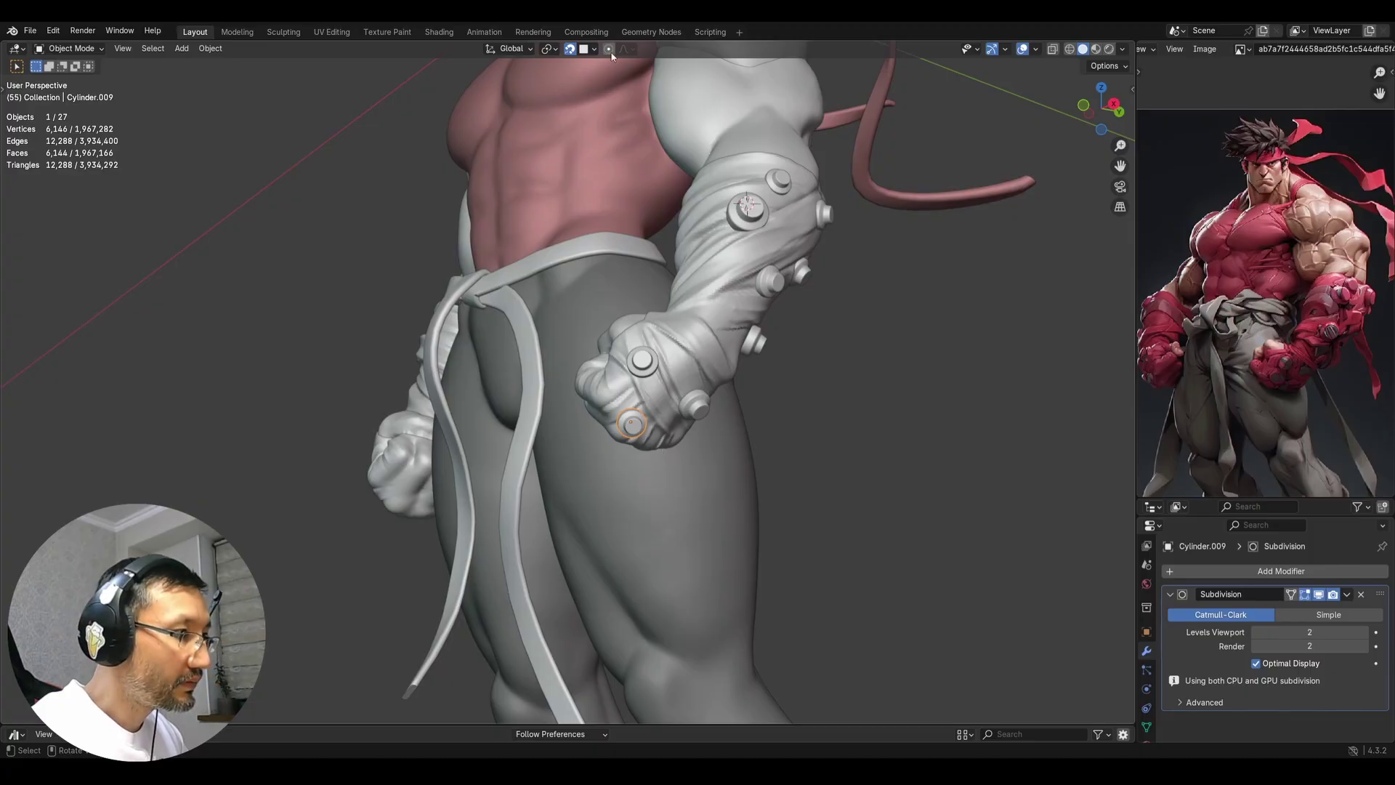
pyautogui.click(571, 51)
pyautogui.keyDown('ctrl'); pyautogui.moveTo(672, 407); pyautogui.dragTo(781, 400, button='middle'); pyautogui.keyUp('ctrl')
pyautogui.moveTo(782, 400); pyautogui.dragTo(921, 463, button='middle')
pyautogui.press('g')
pyautogui.click(820, 436)
pyautogui.click(729, 330)
pyautogui.press('g')
pyautogui.click(752, 334)
# Move the outer hand stud toward the wrap and rotate it to follow the surface
pyautogui.click(865, 415)
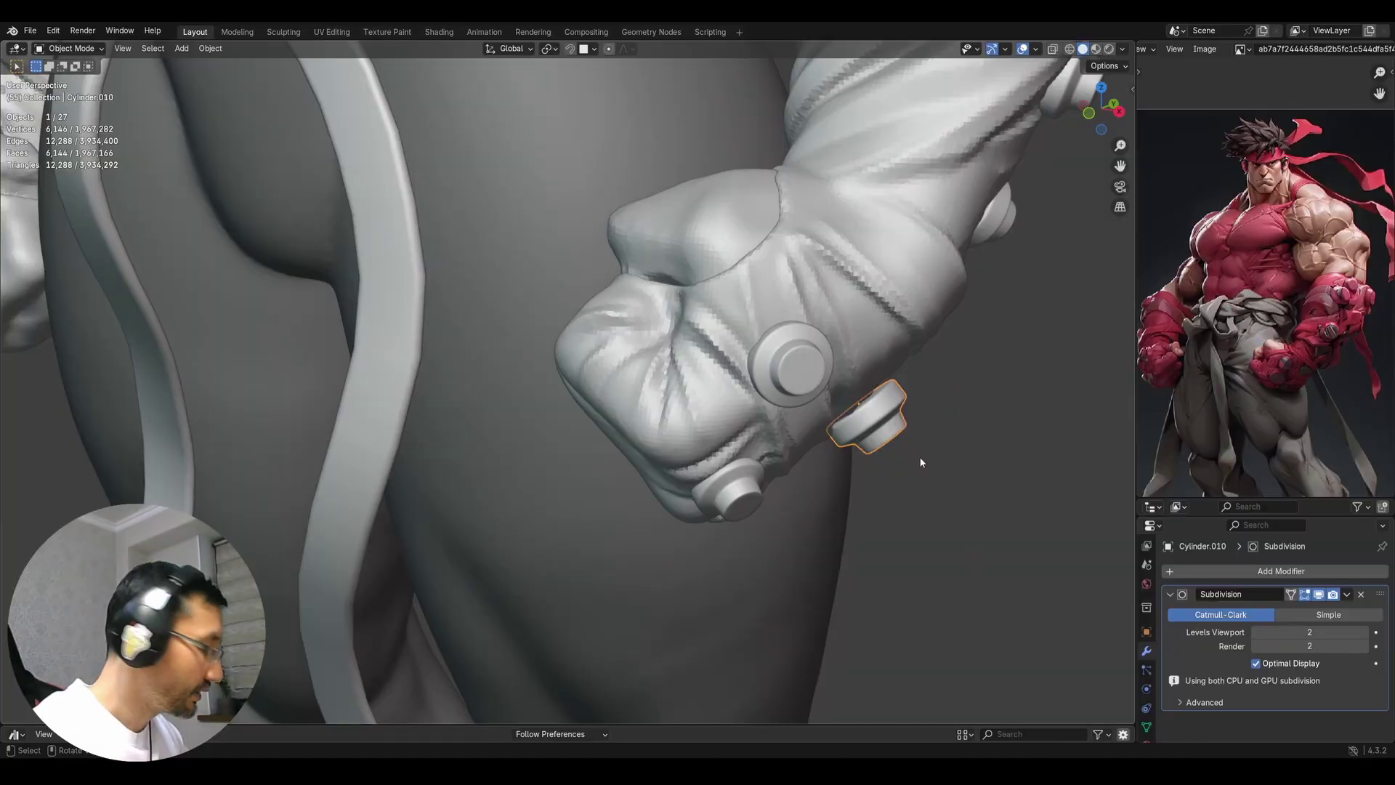
pyautogui.press('g')
pyautogui.click(913, 446)
pyautogui.press('r')
pyautogui.click(941, 404)
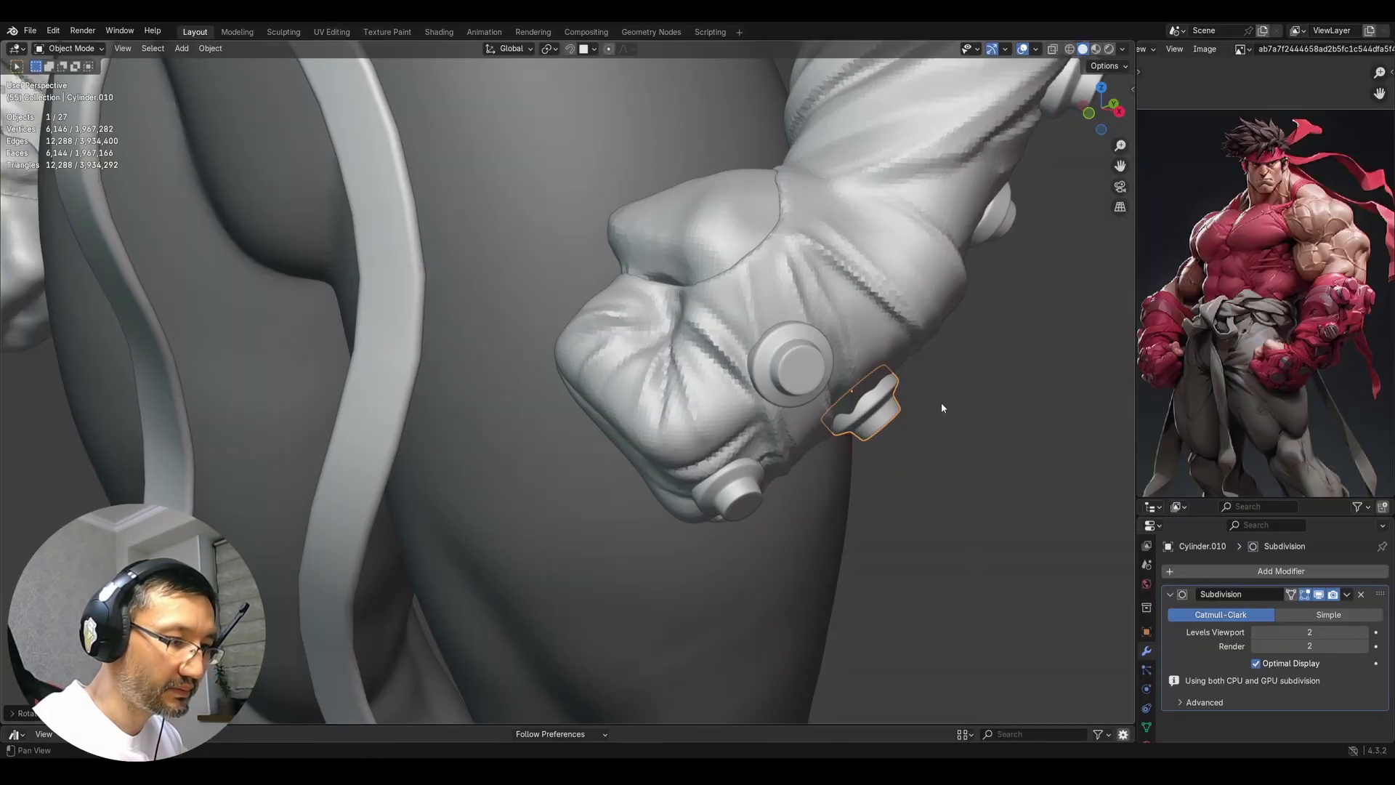
# Select further studs on the wrapped arm one after another and move each to seat its base on the surface
pyautogui.moveTo(943, 408); pyautogui.dragTo(708, 359, button='middle')
pyautogui.click(854, 355)
pyautogui.press('g')
pyautogui.click(949, 417)
pyautogui.click(679, 368)
pyautogui.press('g')
pyautogui.click(720, 389)
pyautogui.click(677, 311)
pyautogui.moveTo(679, 313); pyautogui.dragTo(620, 396, button='middle')
pyautogui.press('g')
pyautogui.click(717, 331)
# Select all nine studs on the wrapped forearm and hand, leaving the arm wrap mesh out of the selection
pyautogui.scroll(-3, 718, 475)
pyautogui.click(718, 476)
pyautogui.scroll(3, 711, 388)
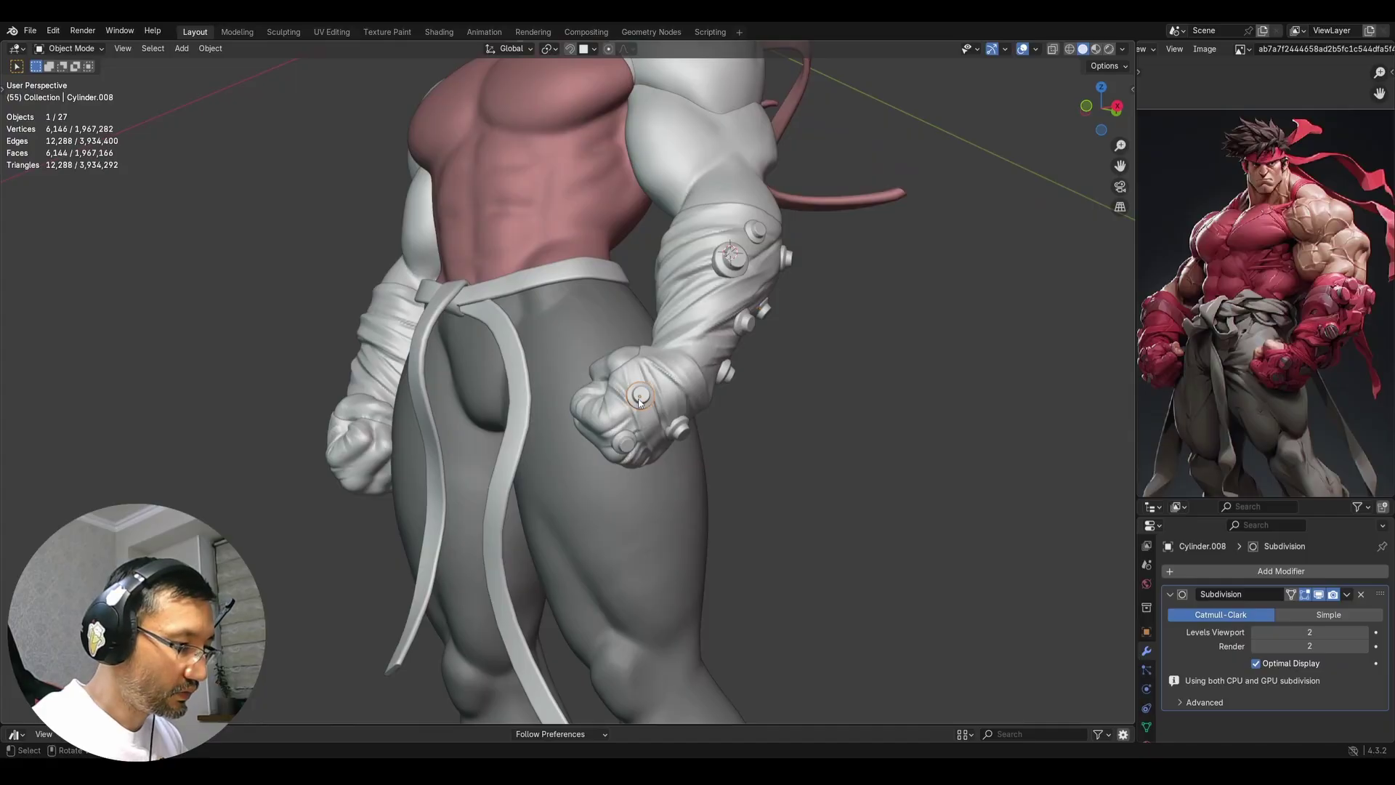
pyautogui.moveTo(689, 444); pyautogui.dragTo(686, 417, button='middle')
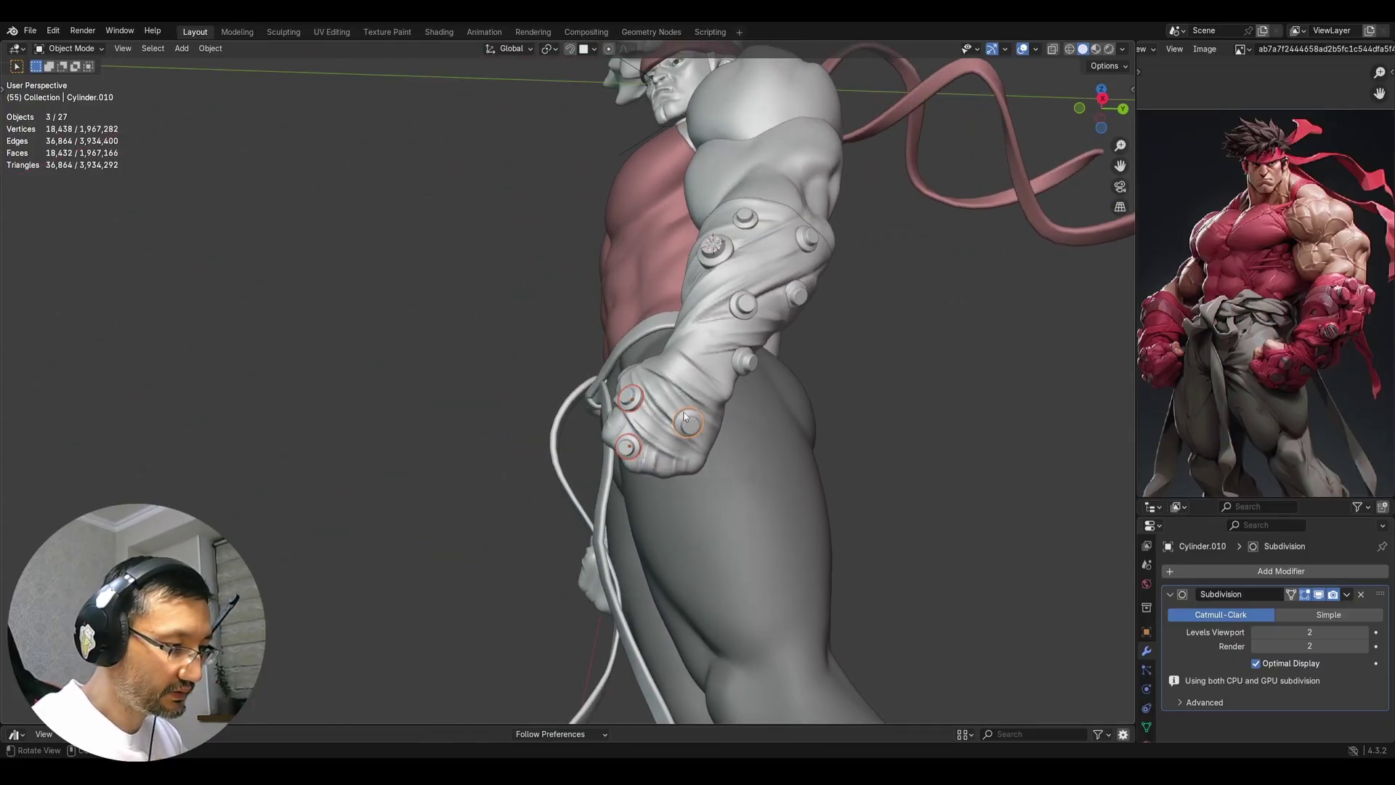
pyautogui.keyDown('shift'); pyautogui.click(743, 363); pyautogui.keyUp('shift')
pyautogui.keyDown('shift'); pyautogui.click(744, 300); pyautogui.keyUp('shift')
pyautogui.keyDown('shift'); pyautogui.click(716, 249); pyautogui.keyUp('shift')
pyautogui.keyDown('shift'); pyautogui.click(761, 225); pyautogui.keyUp('shift')
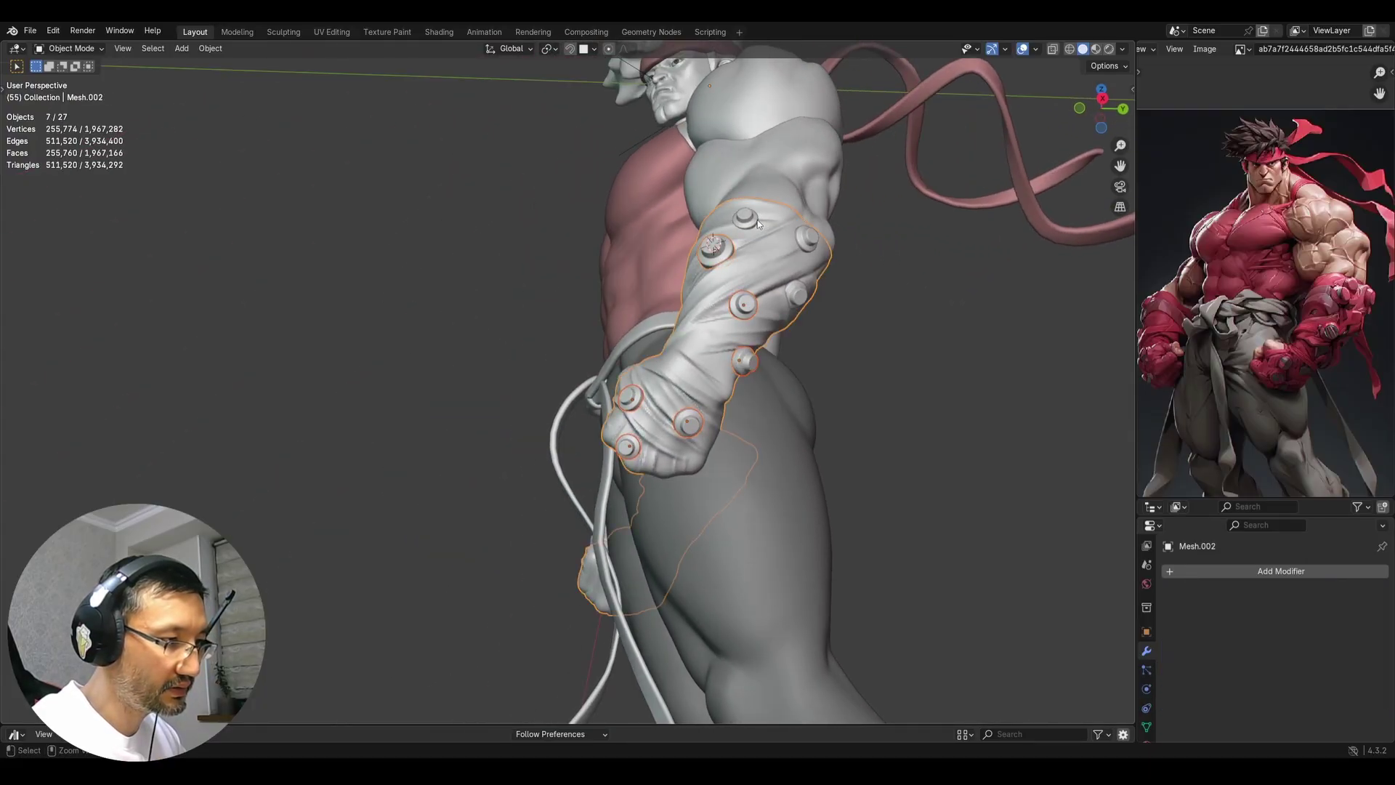
pyautogui.keyDown('shift'); pyautogui.click(757, 223); pyautogui.keyUp('shift')
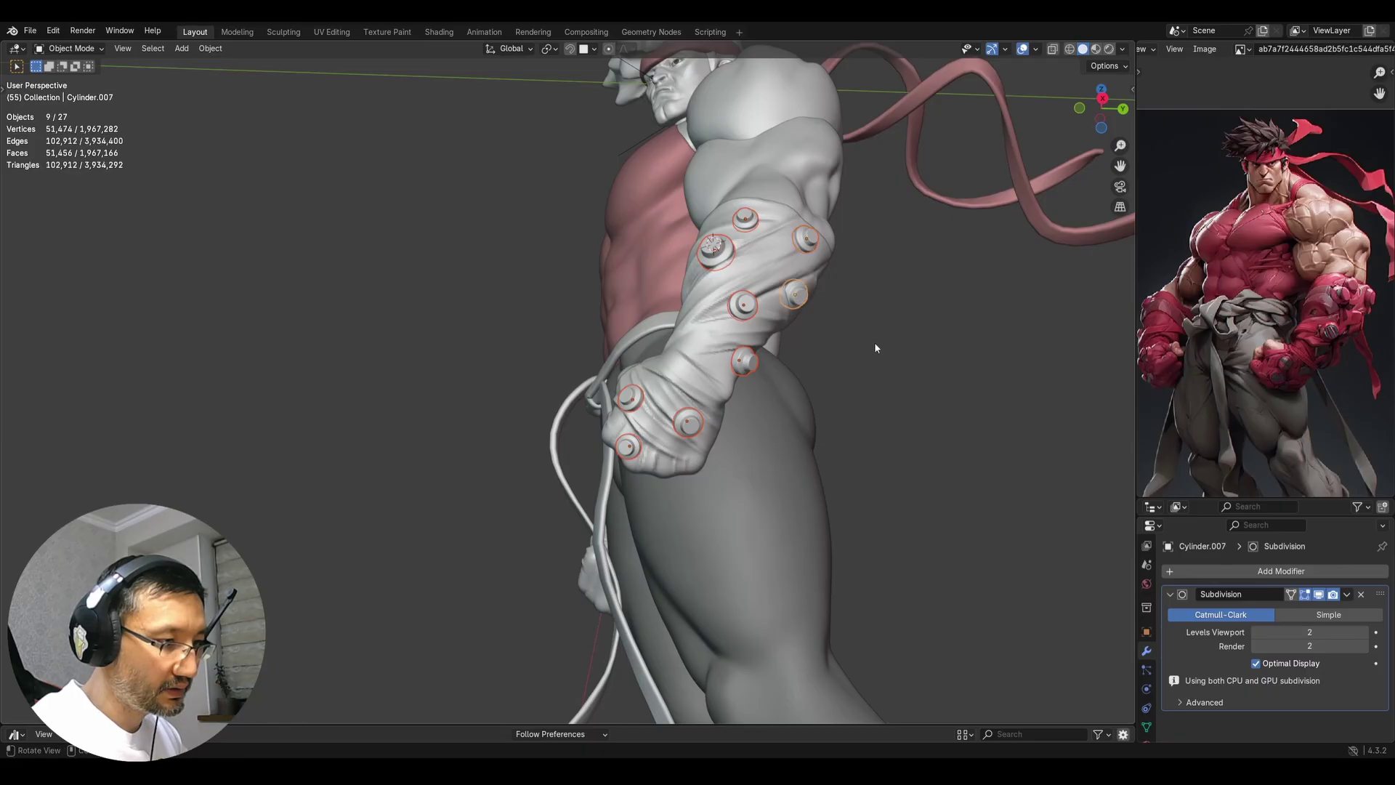
# Join the nine selected studs into one object and apply all its transforms
pyautogui.moveTo(876, 348)
pyautogui.mouseDown(button='middle')
pyautogui.moveTo(860, 355)
pyautogui.moveTo(874, 369)
pyautogui.mouseUp(button='middle')
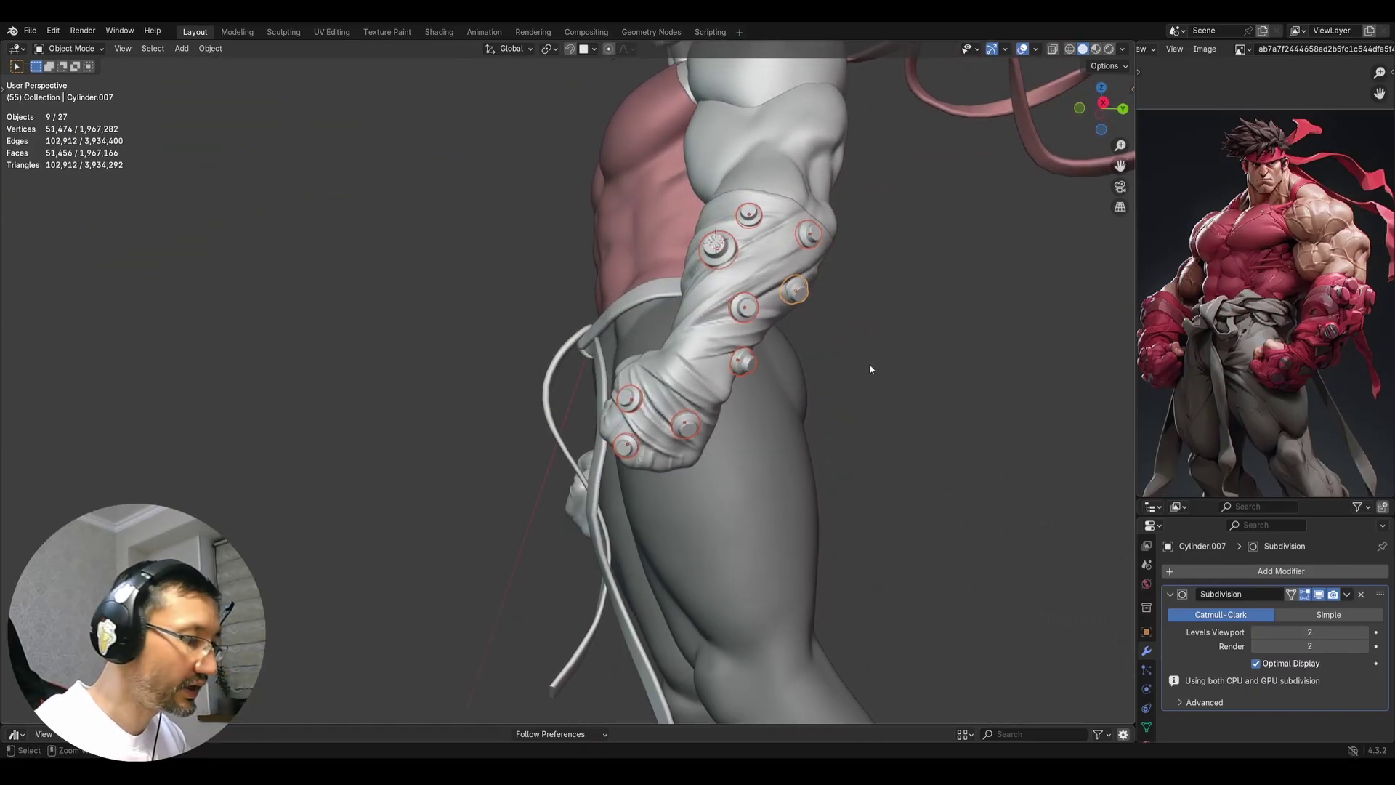
pyautogui.hotkey('ctrl', 'j')
pyautogui.hotkey('ctrl', 'a')
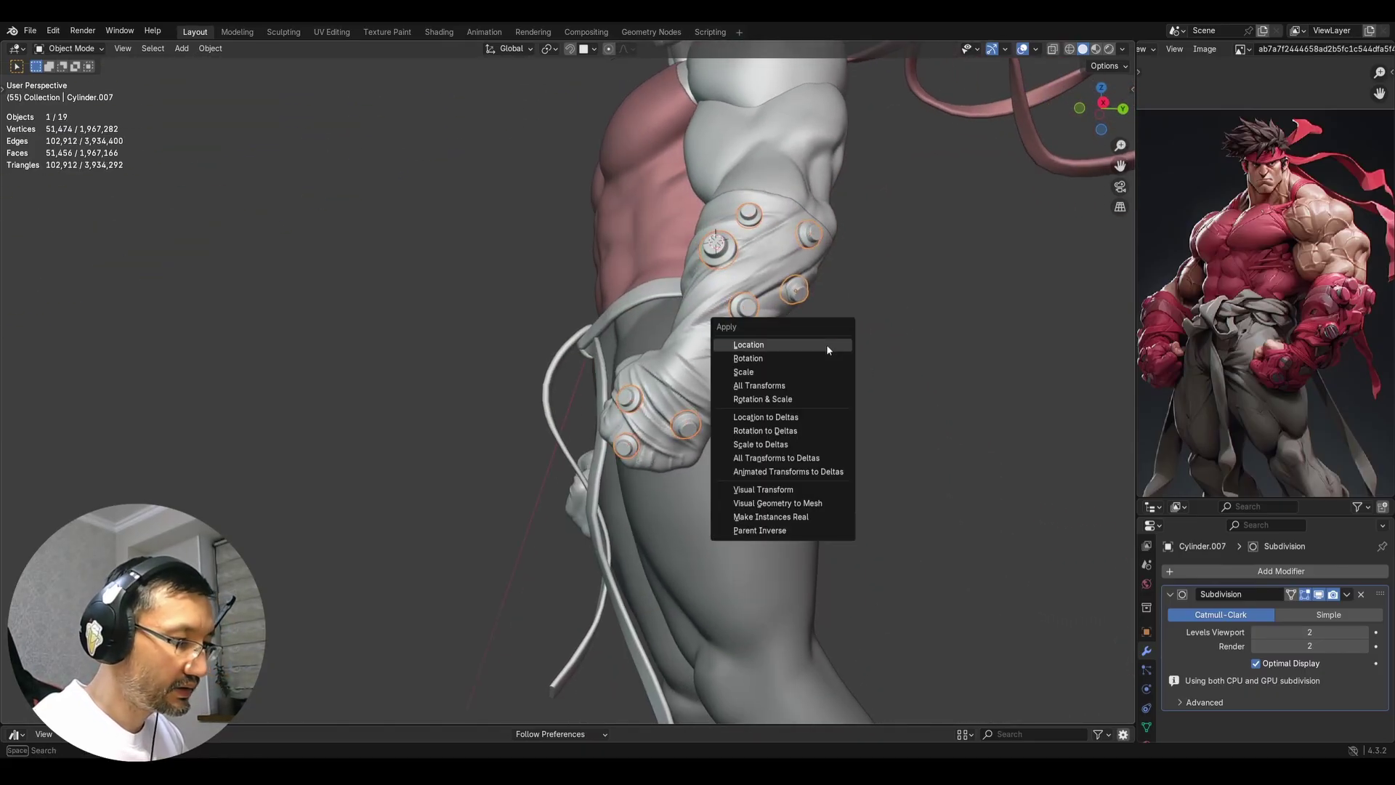
pyautogui.click(821, 390)
# Add a Mirror modifier to the joined studs so they repeat on the opposite arm, and clear the selection
pyautogui.moveTo(822, 389)
pyautogui.mouseDown(button='middle')
pyautogui.moveTo(752, 372)
pyautogui.moveTo(813, 414)
pyautogui.mouseUp(button='middle')
pyautogui.press('q')
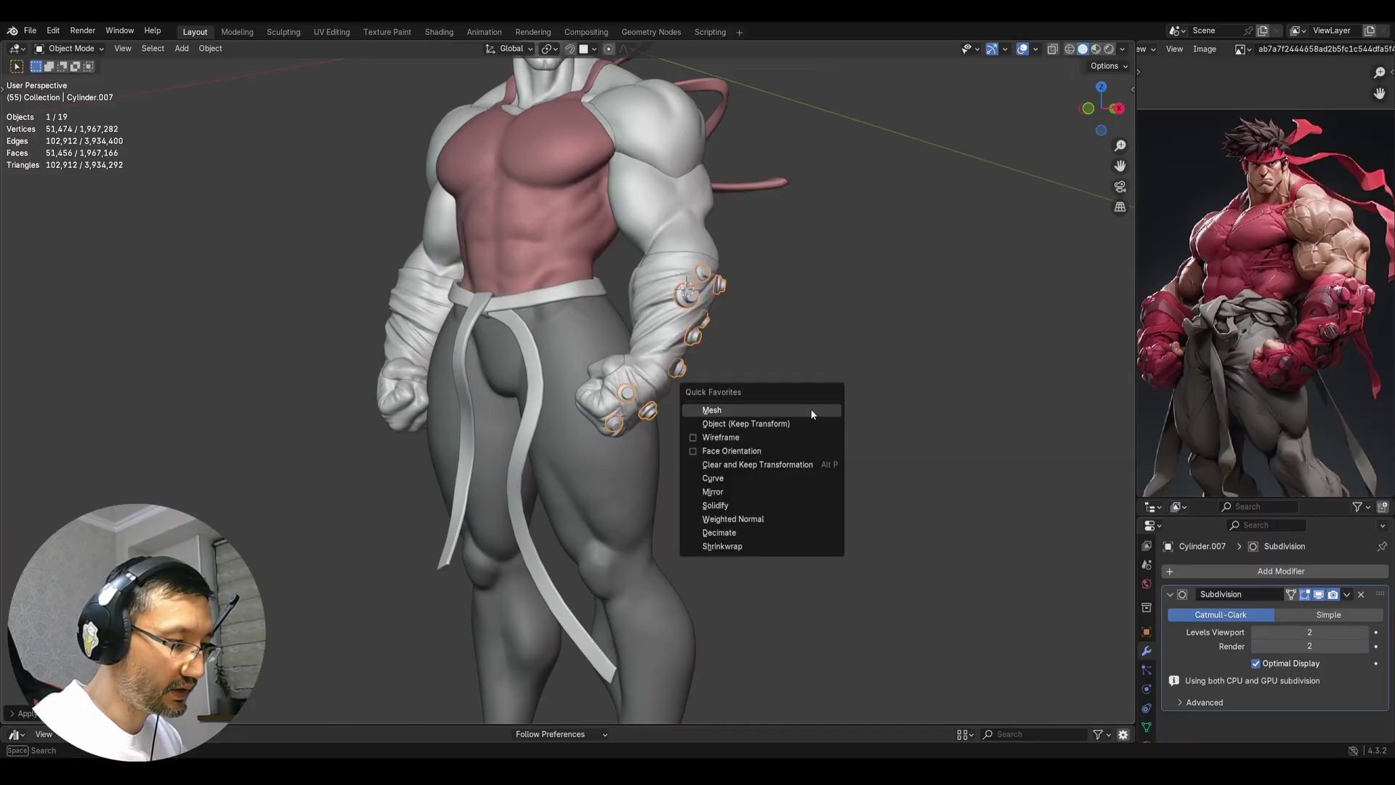
pyautogui.click(760, 495)
pyautogui.scroll(-4, 724, 386)
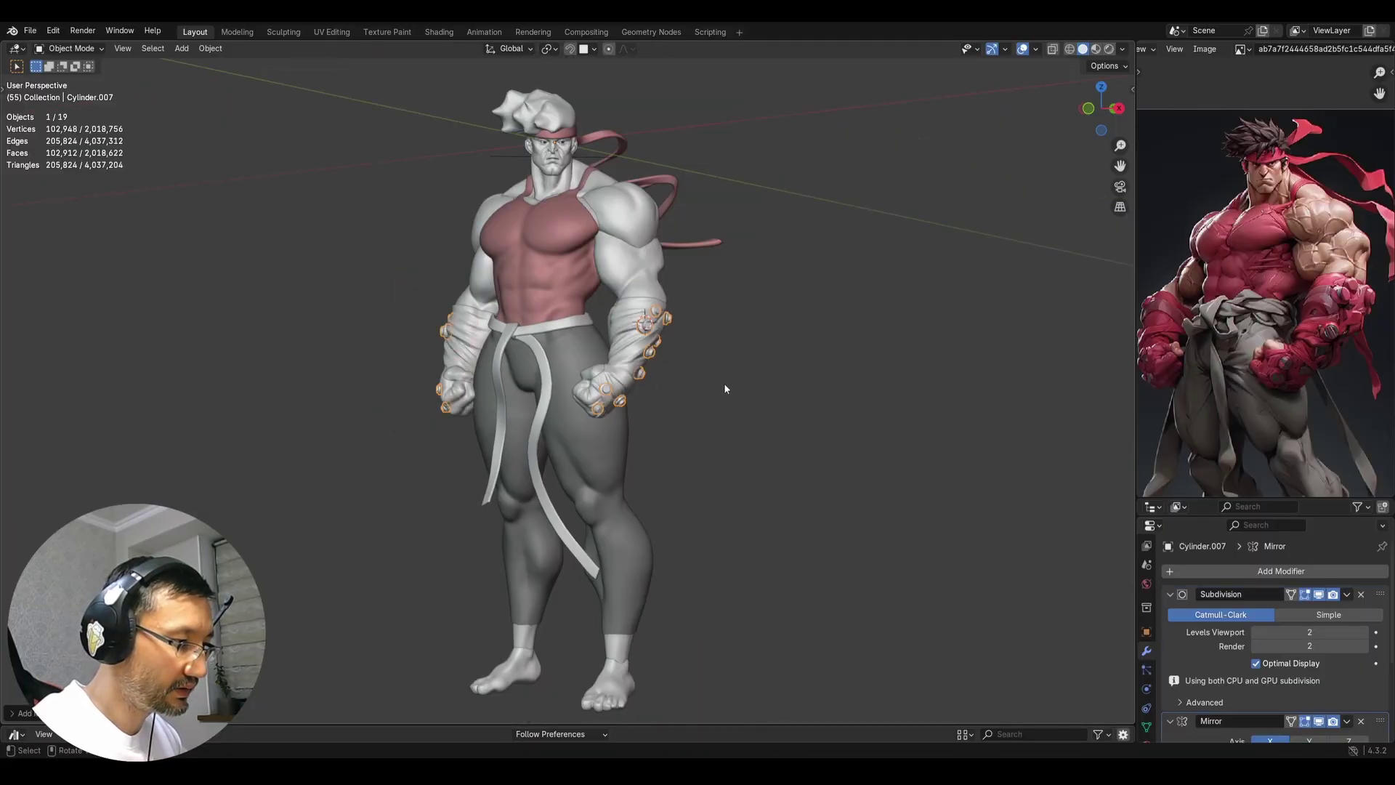
pyautogui.moveTo(722, 396); pyautogui.dragTo(625, 414, button='middle')
pyautogui.click(770, 399)
# Examine the placement of the mirrored studs on both wrapped arms up close
pyautogui.scroll(1, 775, 380)
pyautogui.scroll(2, 684, 438)
pyautogui.scroll(4, 577, 357)
pyautogui.scroll(-4, 674, 364)
pyautogui.moveTo(578, 358); pyautogui.dragTo(477, 382, button='middle')
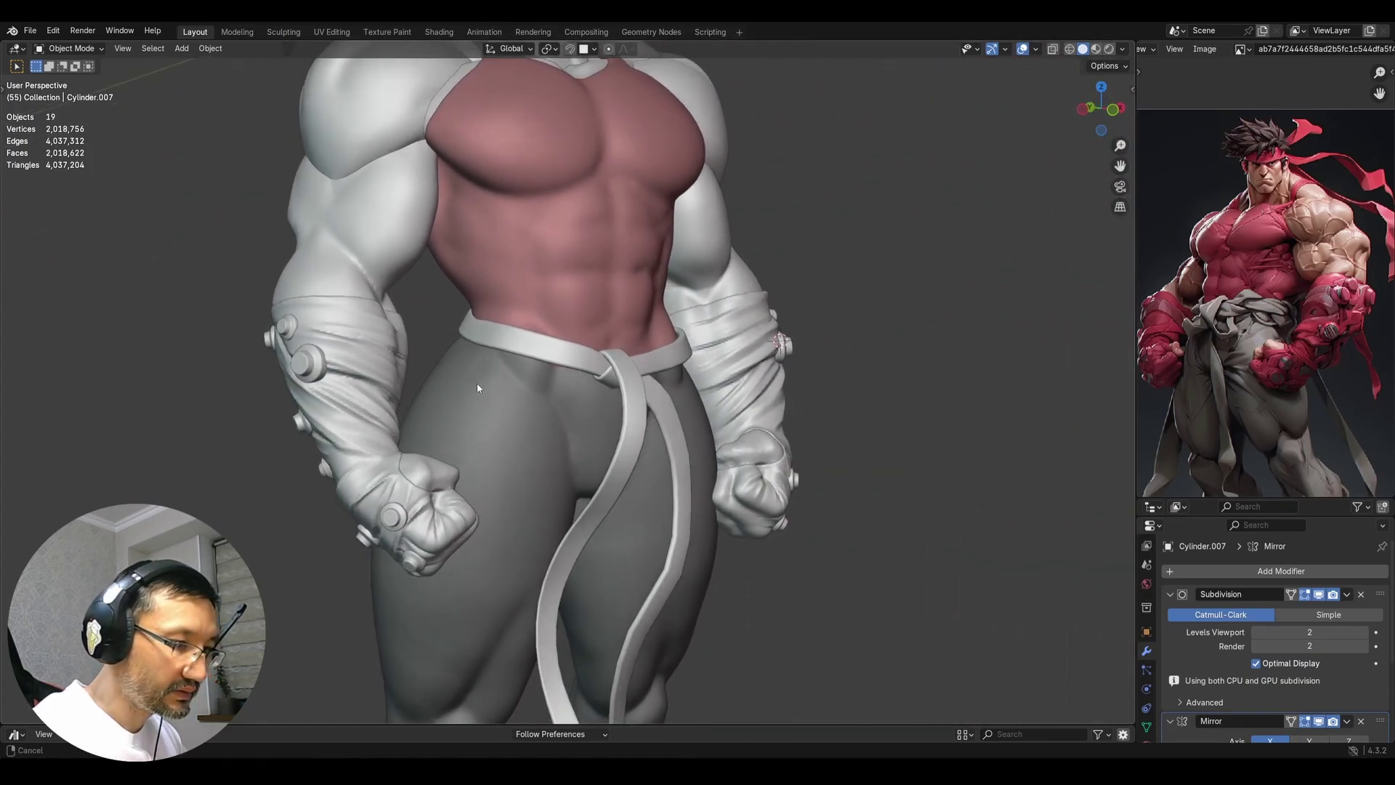
pyautogui.scroll(3, 703, 346)
pyautogui.moveTo(703, 346); pyautogui.dragTo(620, 345, button='middle')
pyautogui.keyDown('shift'); pyautogui.moveTo(619, 344); pyautogui.dragTo(511, 376, button='middle'); pyautogui.keyUp('shift')
# Select the joined studs, enter Edit Mode and select all of their geometry
pyautogui.click(612, 369)
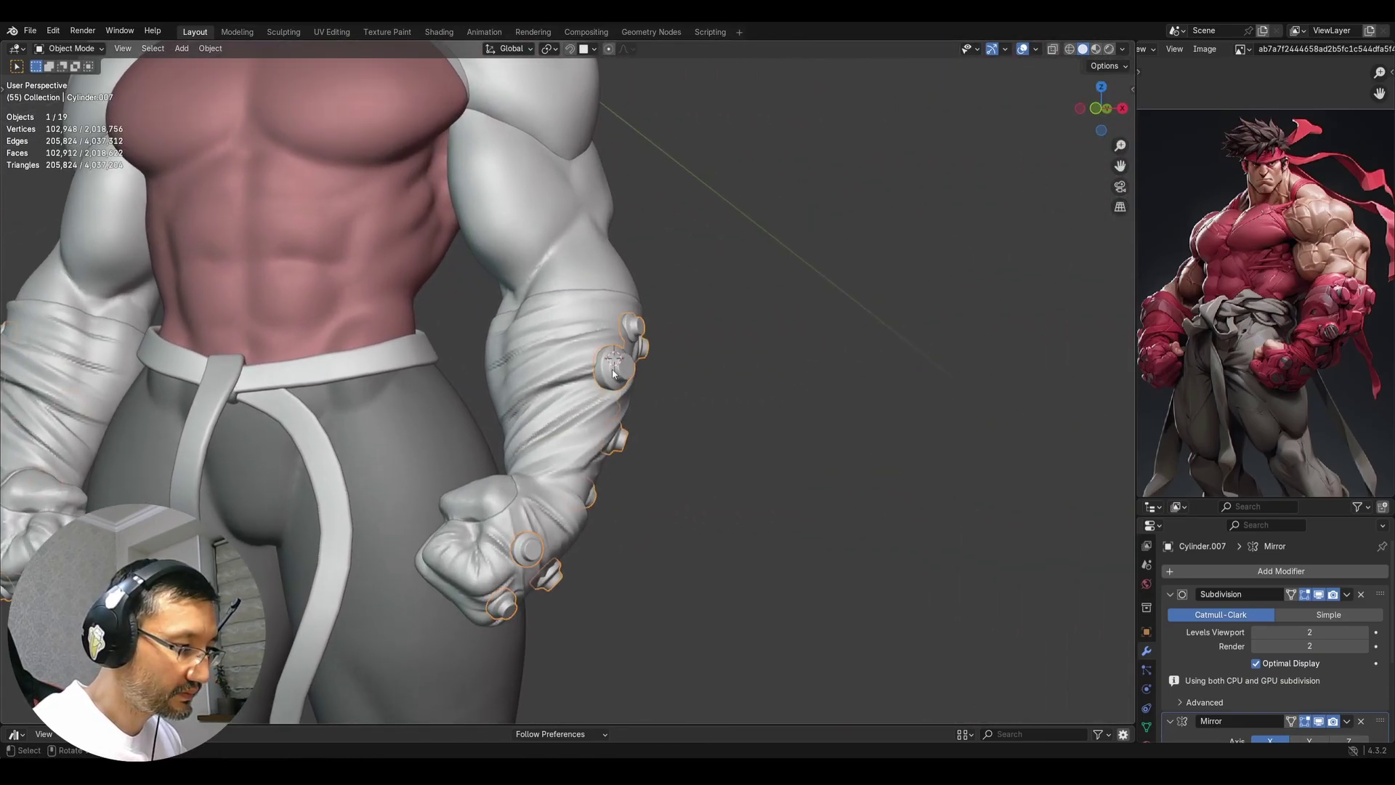
pyautogui.scroll(1, 617, 373)
pyautogui.press('Tab')
pyautogui.scroll(1, 623, 372)
pyautogui.press('a')
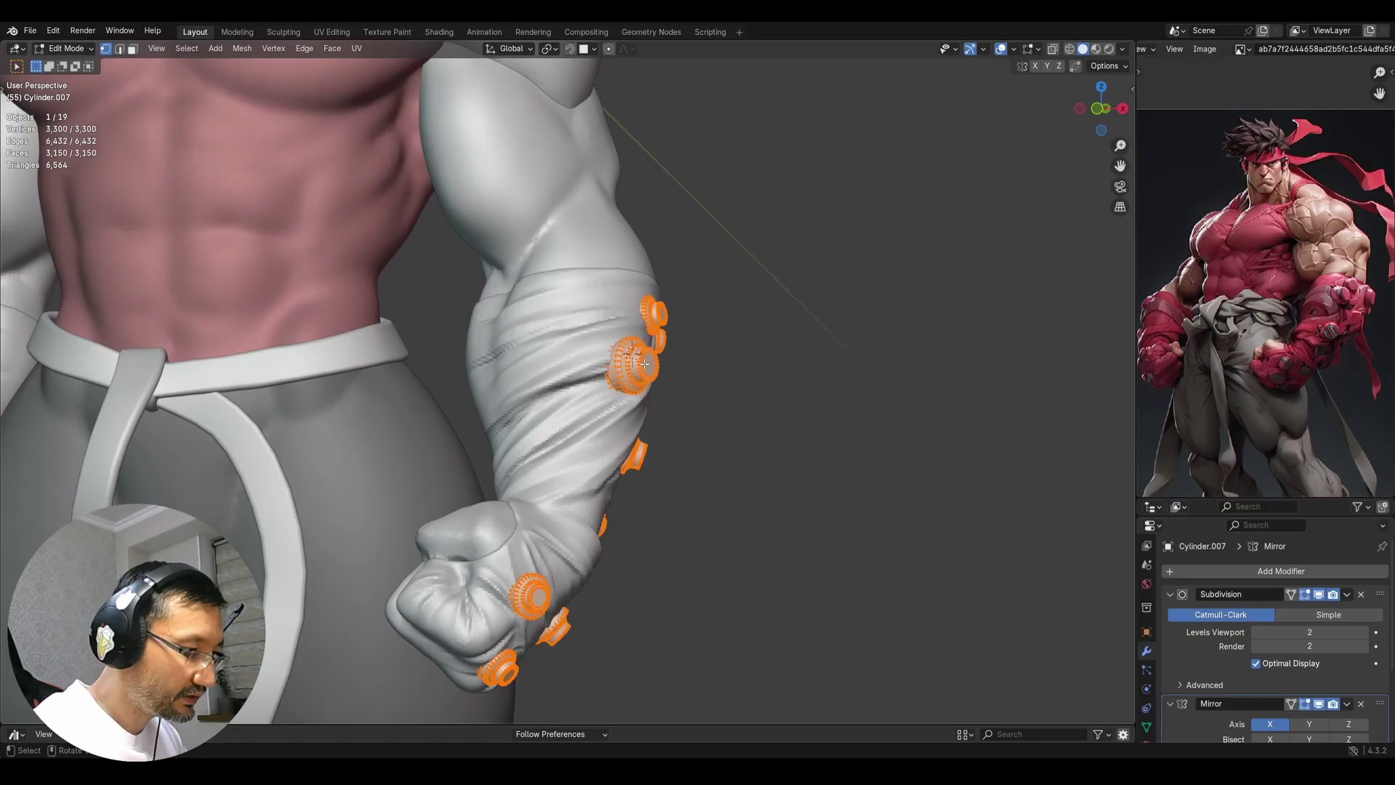
# Try duplicating all the studs out beside the forearm, and undo the copy
pyautogui.moveTo(396, 372); pyautogui.dragTo(831, 414, button='middle')
pyautogui.scroll(-1, 771, 392)
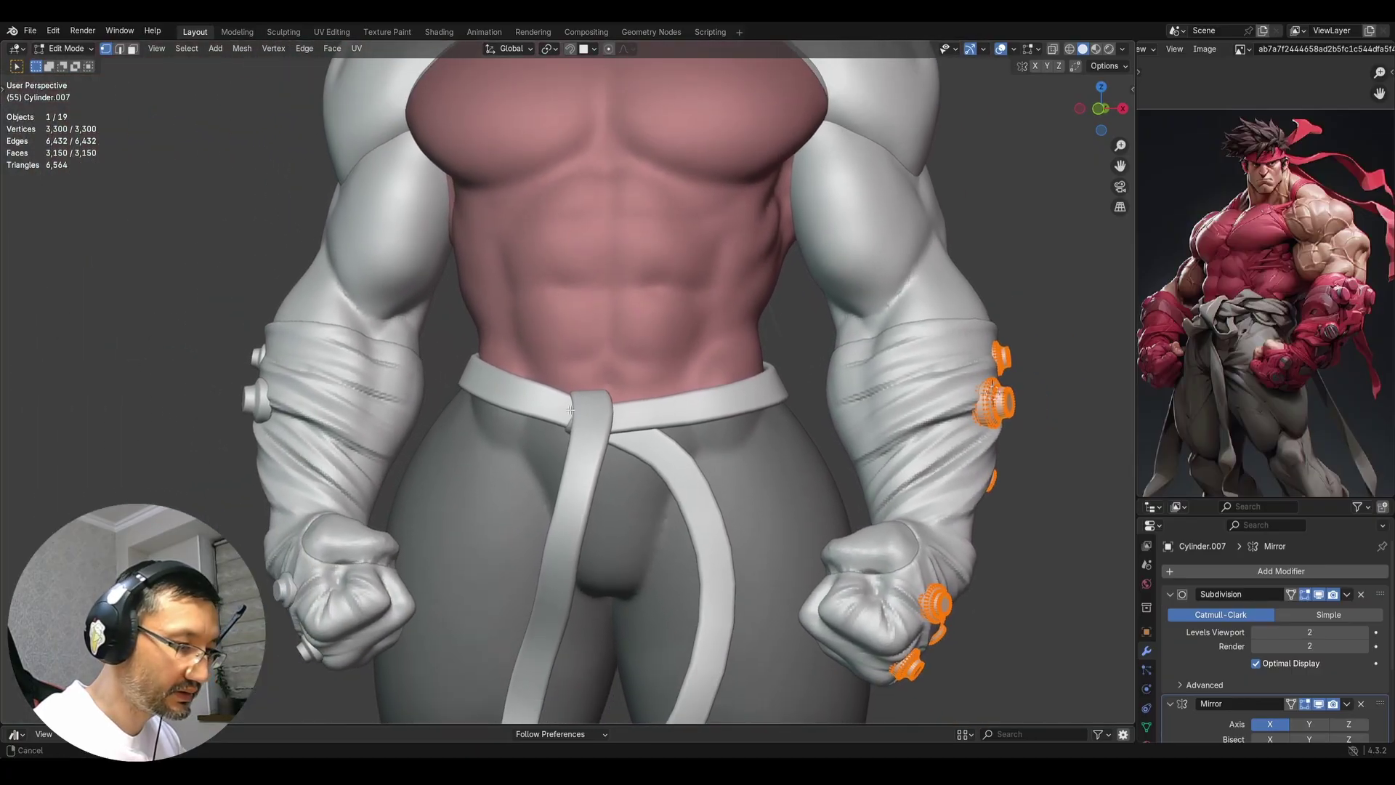
pyautogui.keyDown('shift'); pyautogui.moveTo(729, 376); pyautogui.dragTo(610, 387, button='middle'); pyautogui.keyUp('shift')
pyautogui.scroll(1, 468, 356)
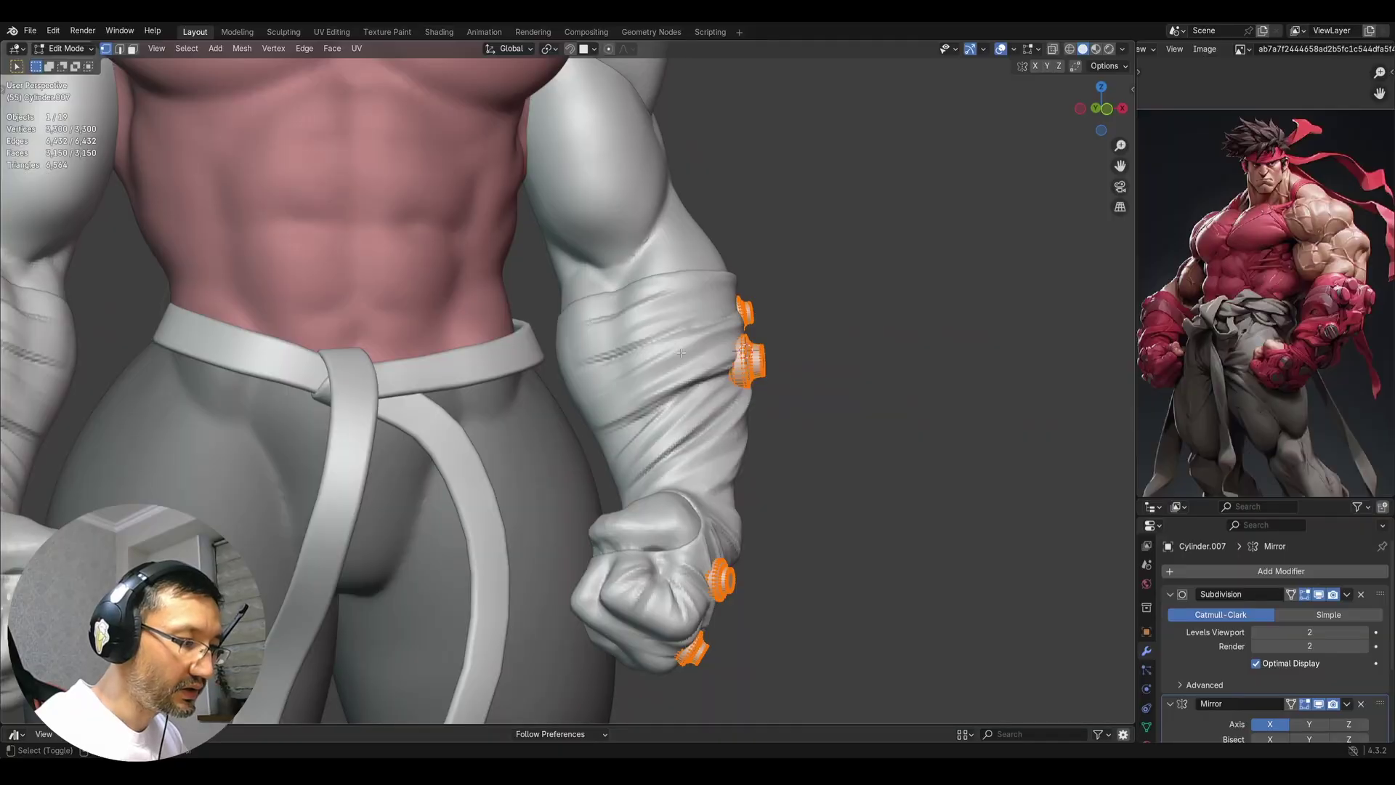
pyautogui.hotkey('shift', 'd')
pyautogui.click(800, 378)
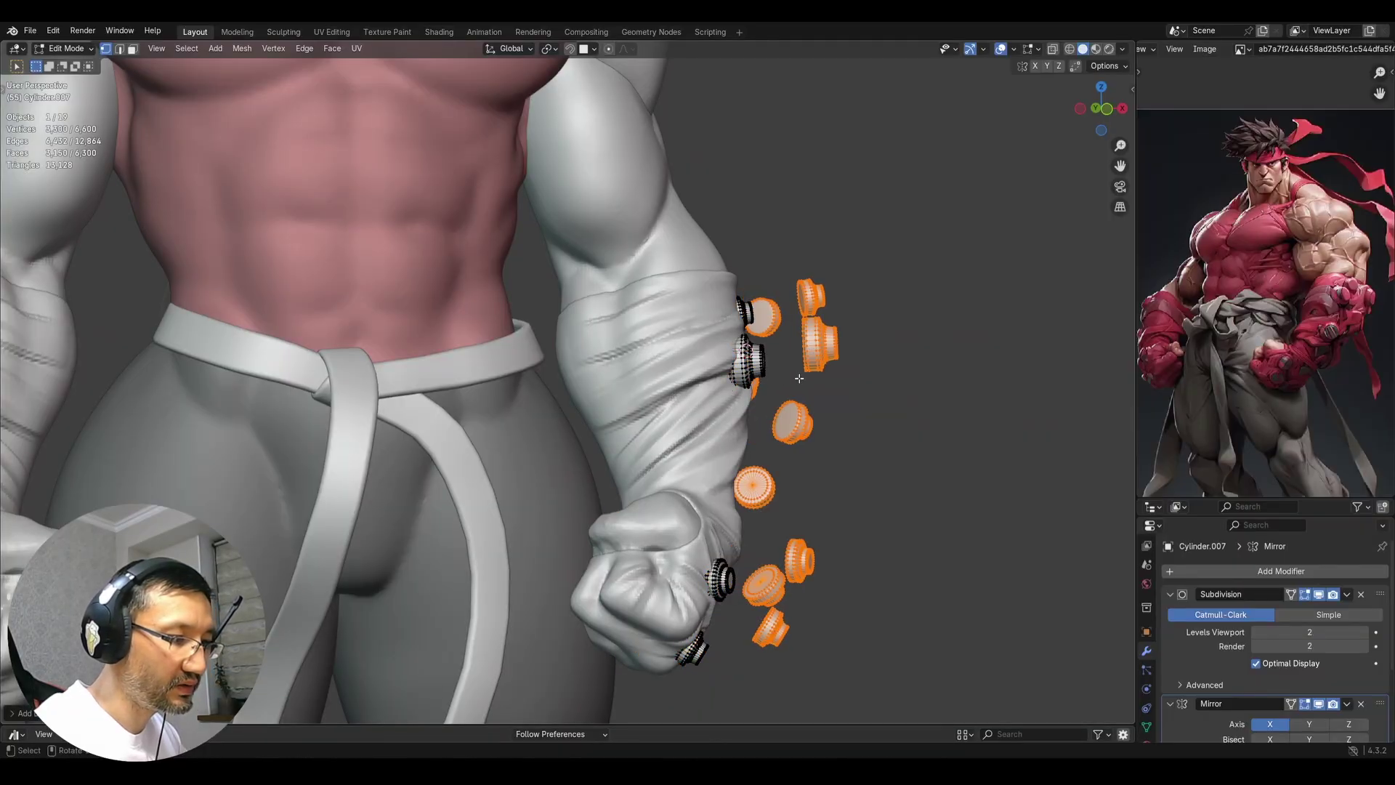
pyautogui.hotkey('ctrl', 'z')
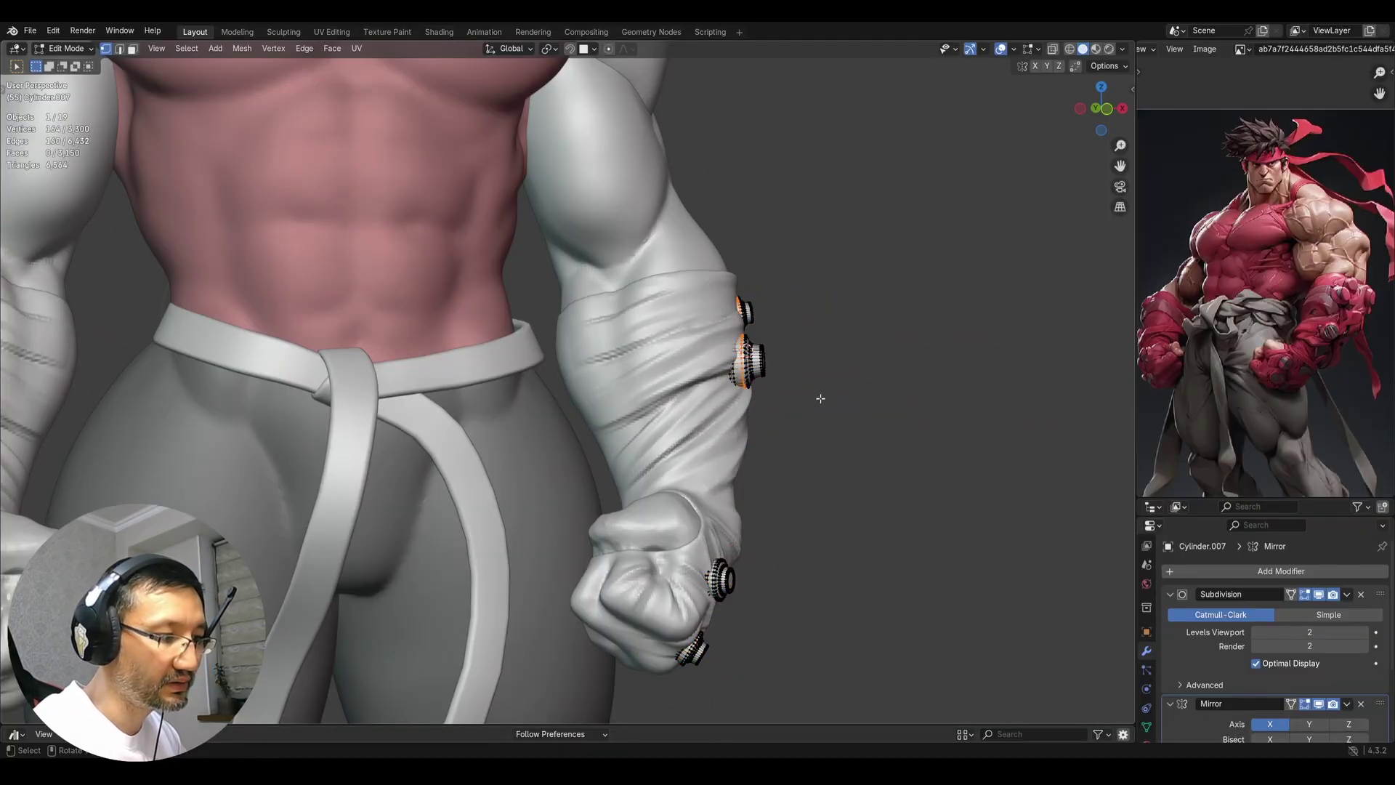
# Select the large stud on the upper forearm and duplicate it onto the front of the wrap
pyautogui.moveTo(820, 398); pyautogui.dragTo(723, 376, button='middle')
pyautogui.press('Tab')
pyautogui.press('Tab')
pyautogui.click(716, 373)
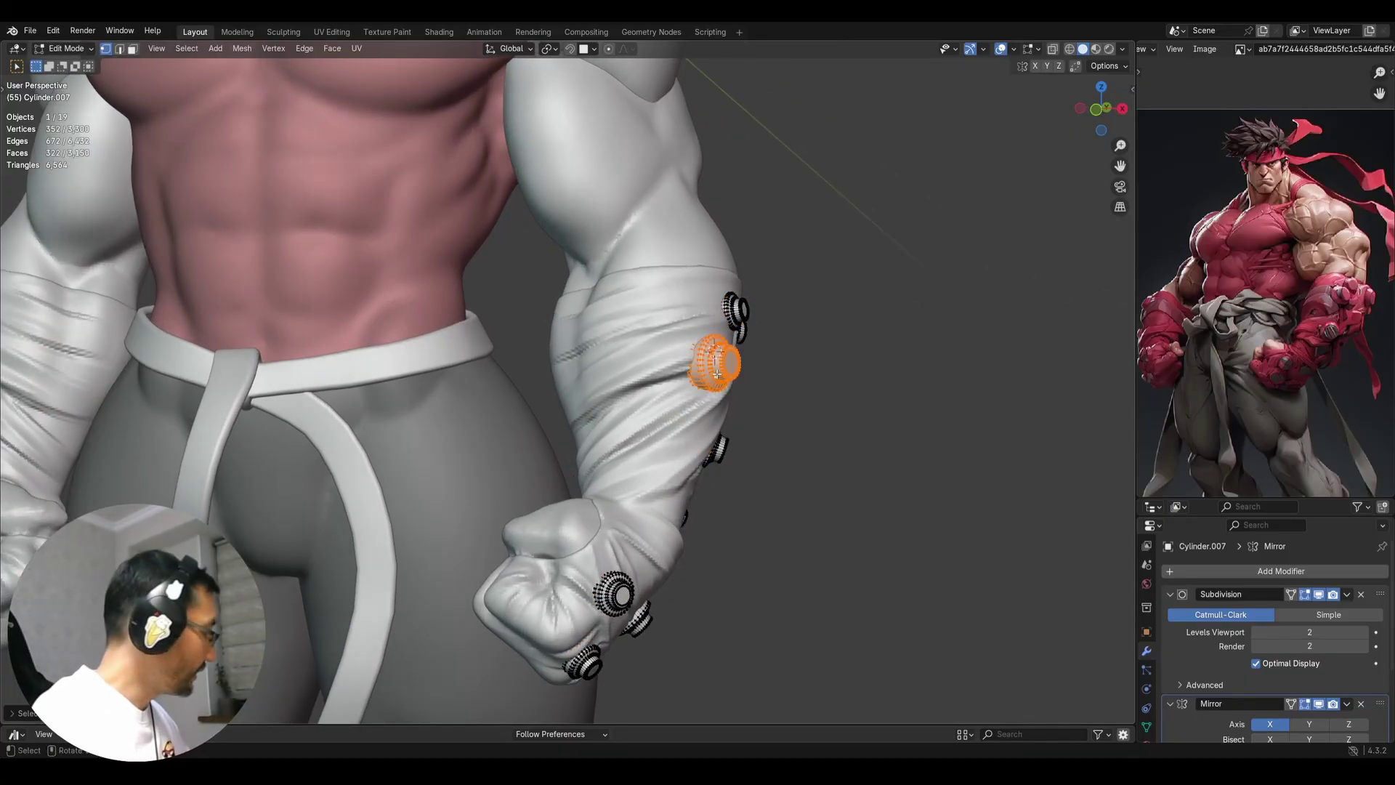
pyautogui.hotkey('shift', 'd')
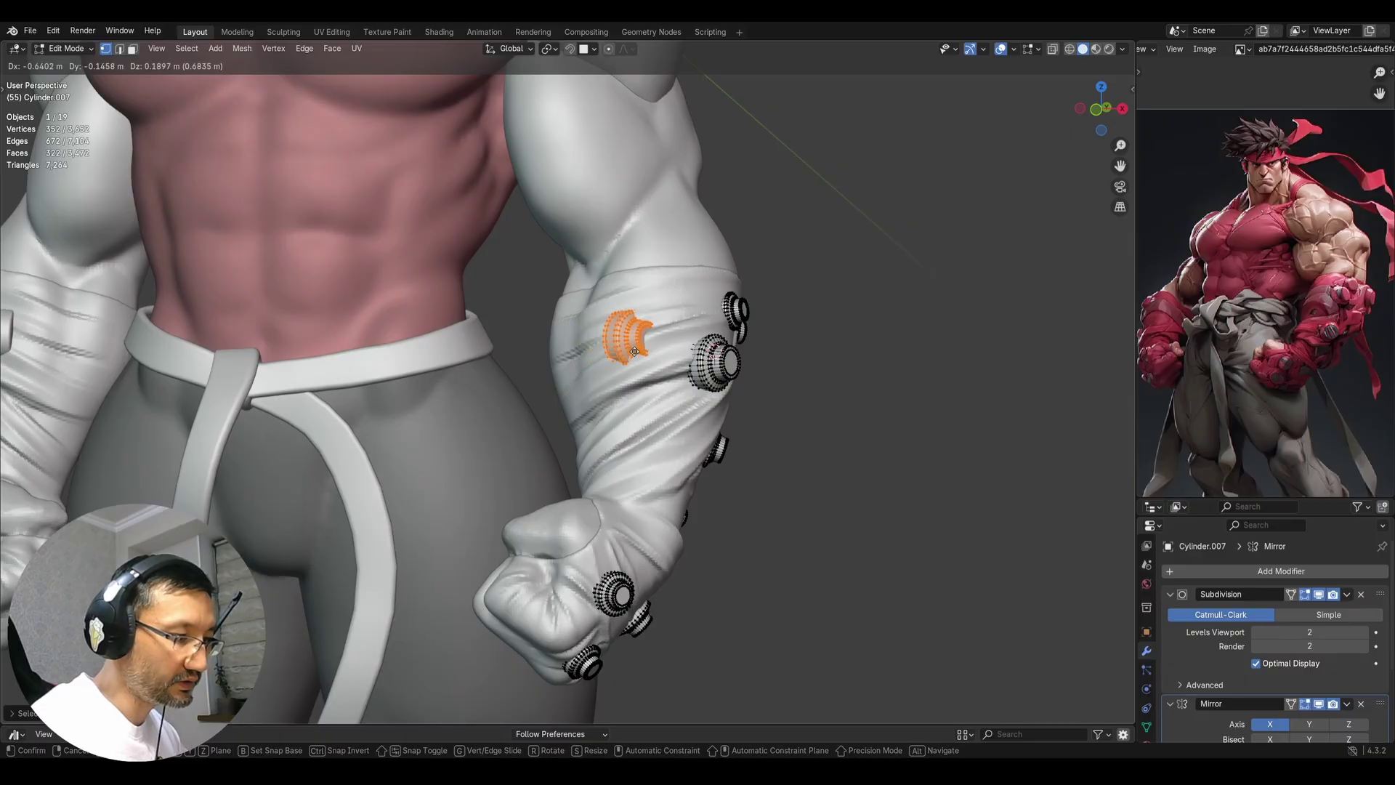
pyautogui.moveTo(523, 305); pyautogui.dragTo(705, 338, button='middle')
# Rotate, move and scale the duplicated stud so it sits against the front of the upper forearm wrap
pyautogui.press('r')
pyautogui.click(633, 279)
pyautogui.press('g')
pyautogui.click(640, 349)
pyautogui.scroll(-3, 627, 414)
pyautogui.press('r')
pyautogui.click(692, 352)
pyautogui.press('s')
pyautogui.click(724, 354)
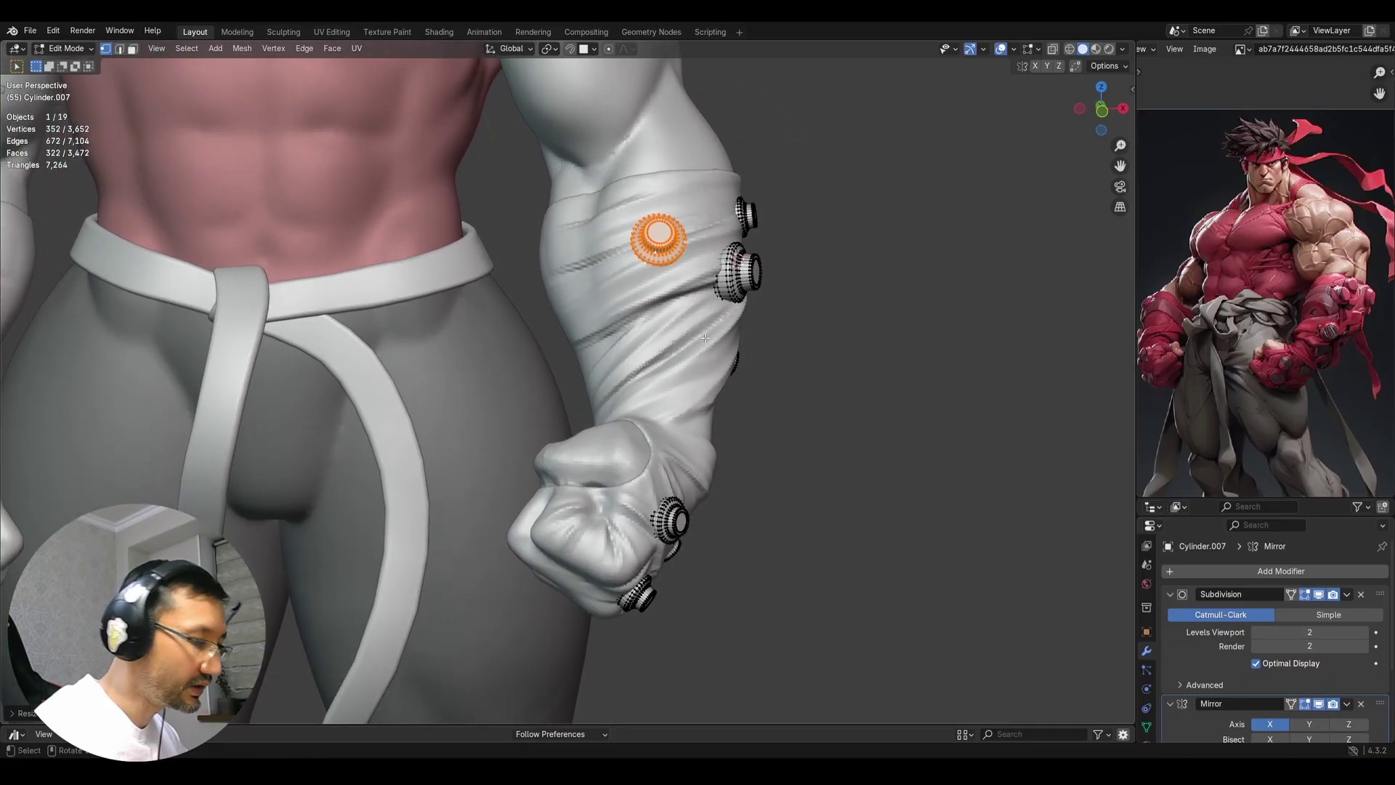
# Duplicate the front stud lower down on the inner forearm, rotate it to follow the wrap and scale it down slightly
pyautogui.hotkey('shift', 'd')
pyautogui.click(669, 429)
pyautogui.moveTo(669, 428); pyautogui.dragTo(780, 245, button='middle')
pyautogui.press('r')
pyautogui.click(657, 312)
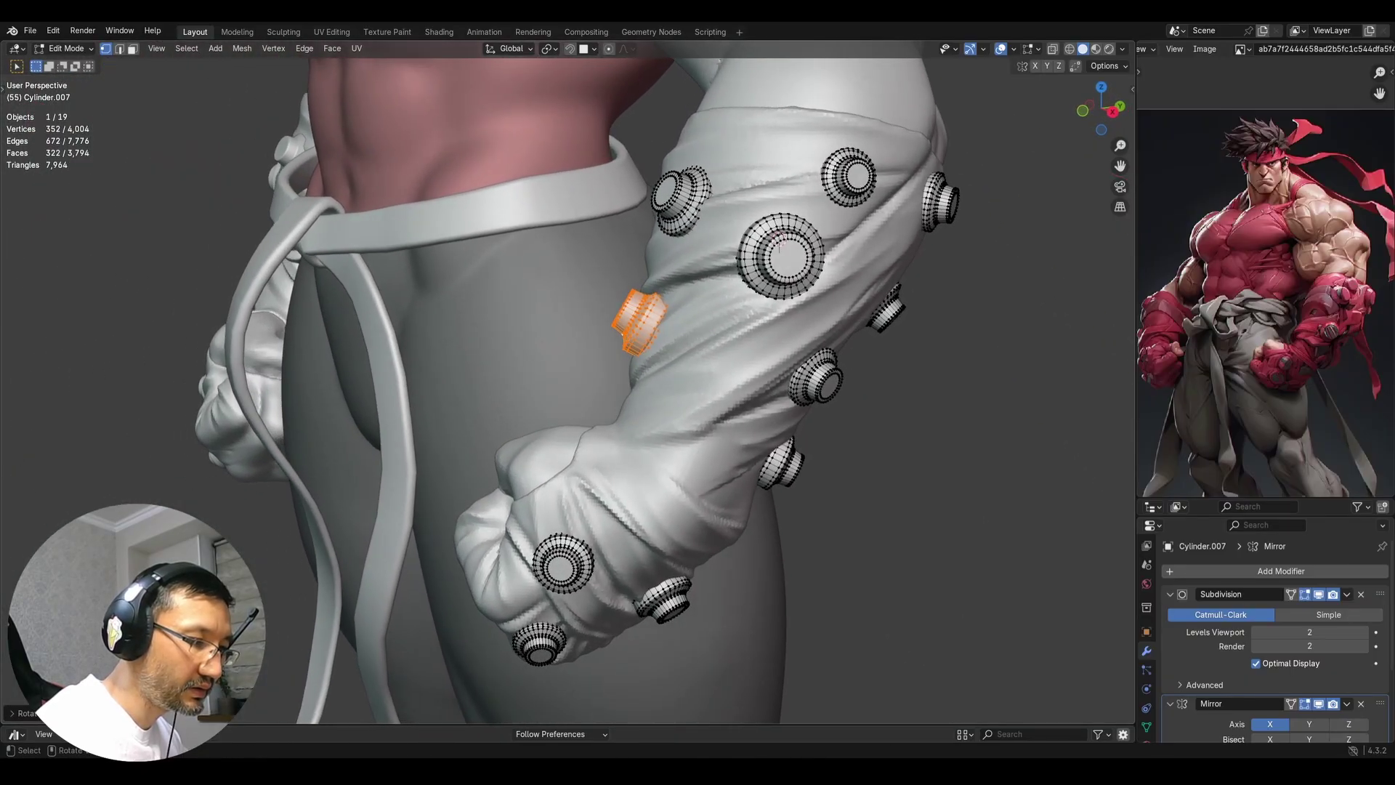
pyautogui.press('r')
pyautogui.click(716, 320)
pyautogui.press('s')
pyautogui.click(706, 311)
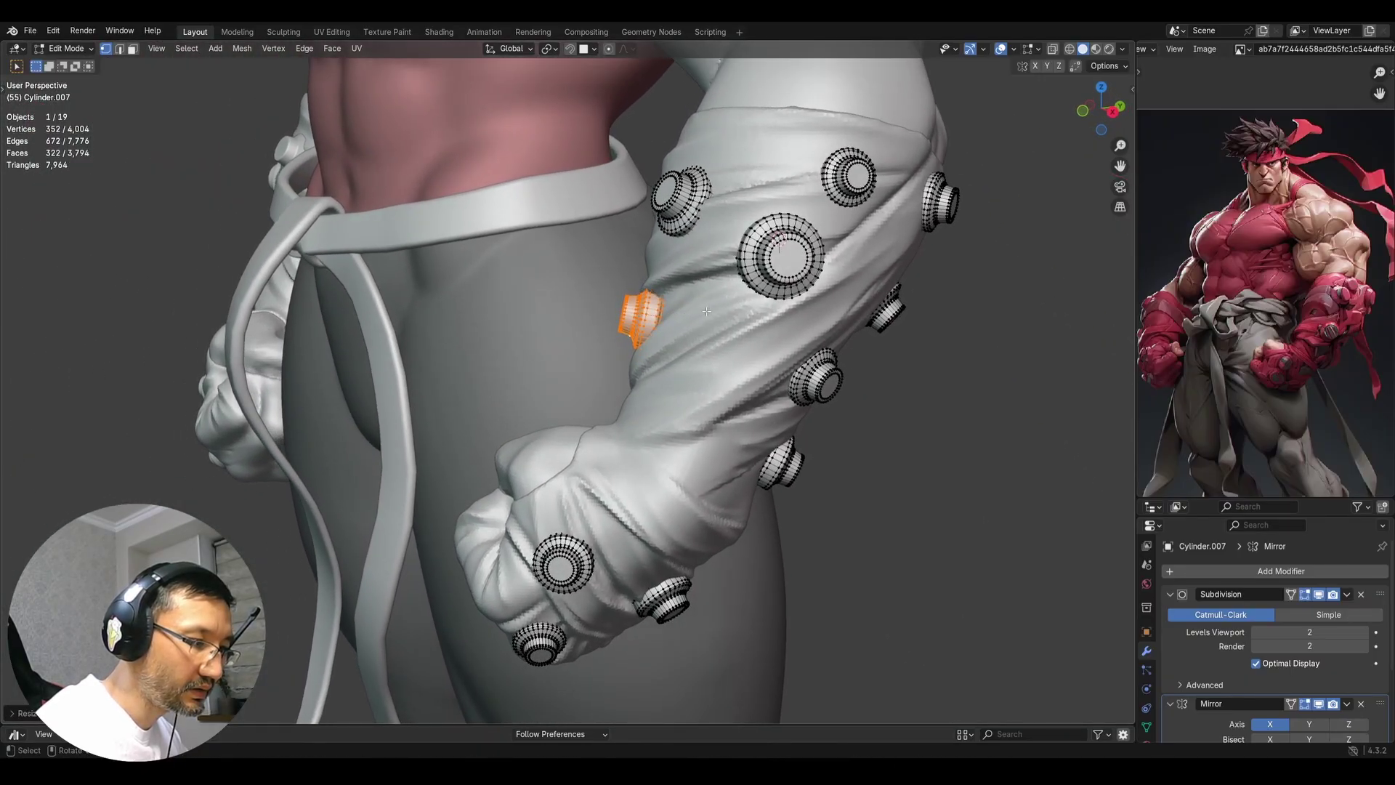
# Return to Object Mode and deselect the studs
pyautogui.scroll(-3, 706, 311)
pyautogui.moveTo(707, 311); pyautogui.dragTo(807, 415, button='middle')
pyautogui.press('Tab')
pyautogui.moveTo(810, 352); pyautogui.dragTo(776, 426, button='middle')
pyautogui.click(776, 421)
pyautogui.keyDown('ctrl'); pyautogui.moveTo(776, 426); pyautogui.dragTo(753, 405, button='middle'); pyautogui.keyUp('ctrl')
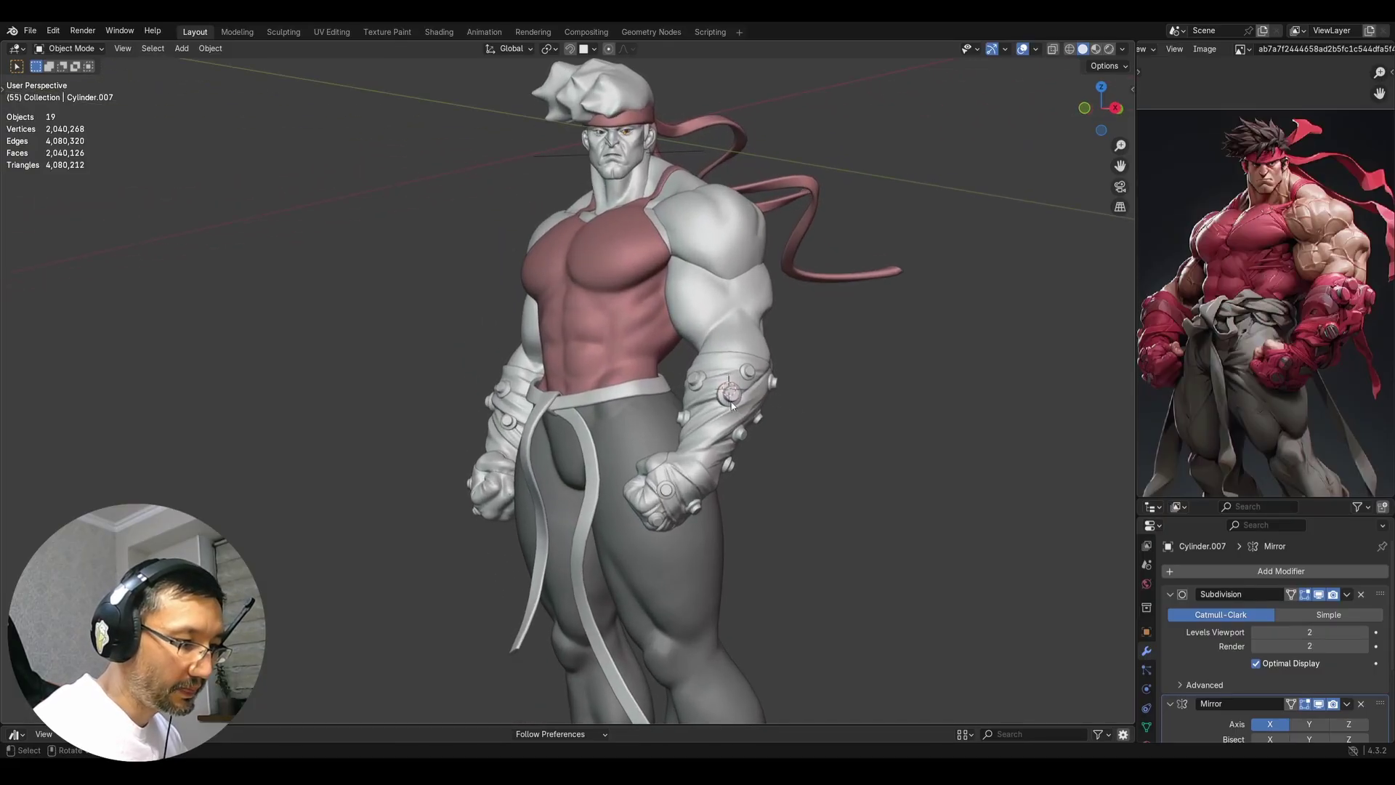
# Select the studs, switch them to Sculpt Mode and activate the Paint Soft brush
pyautogui.click(732, 405)
pyautogui.press('q')
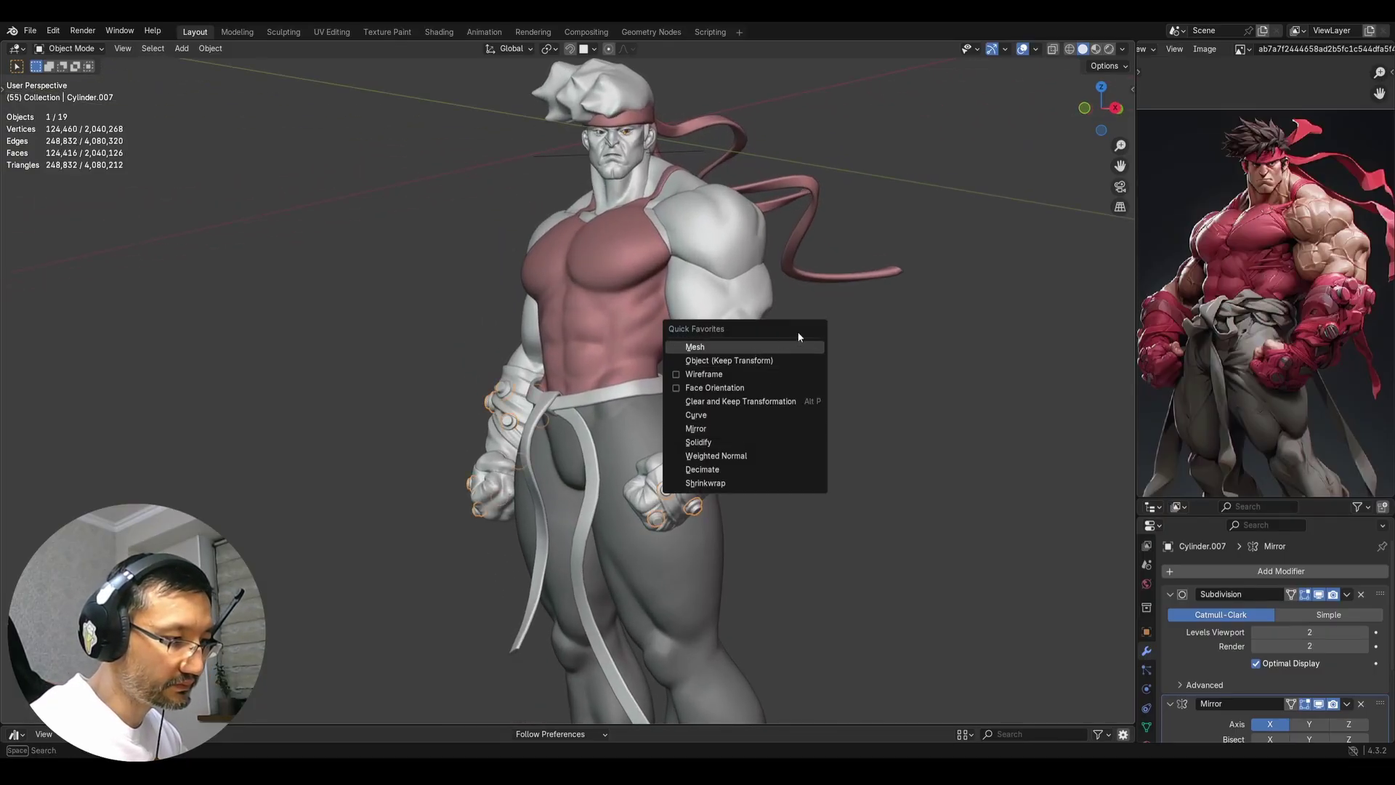
pyautogui.press('Escape')
pyautogui.hotkey('ctrl', 'Tab')
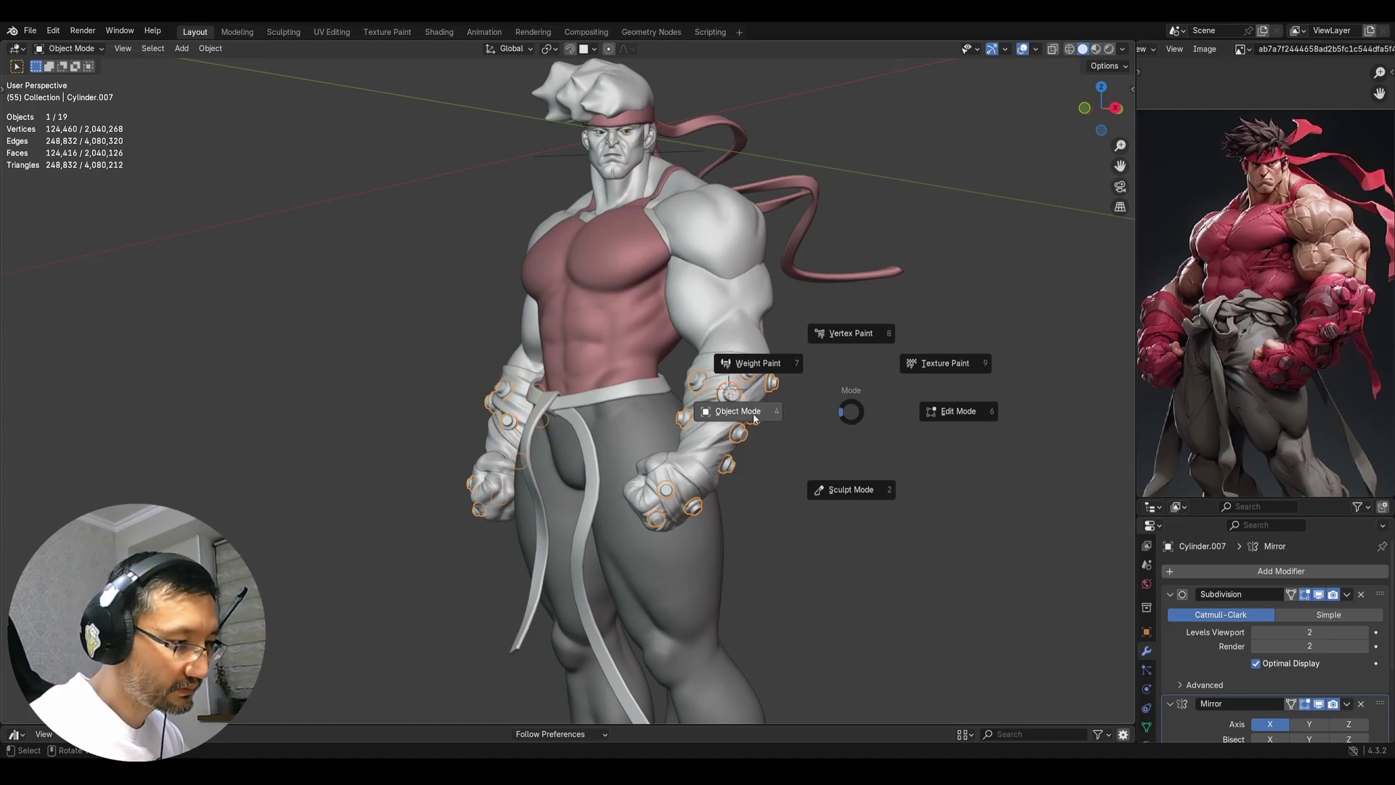
pyautogui.click(843, 490)
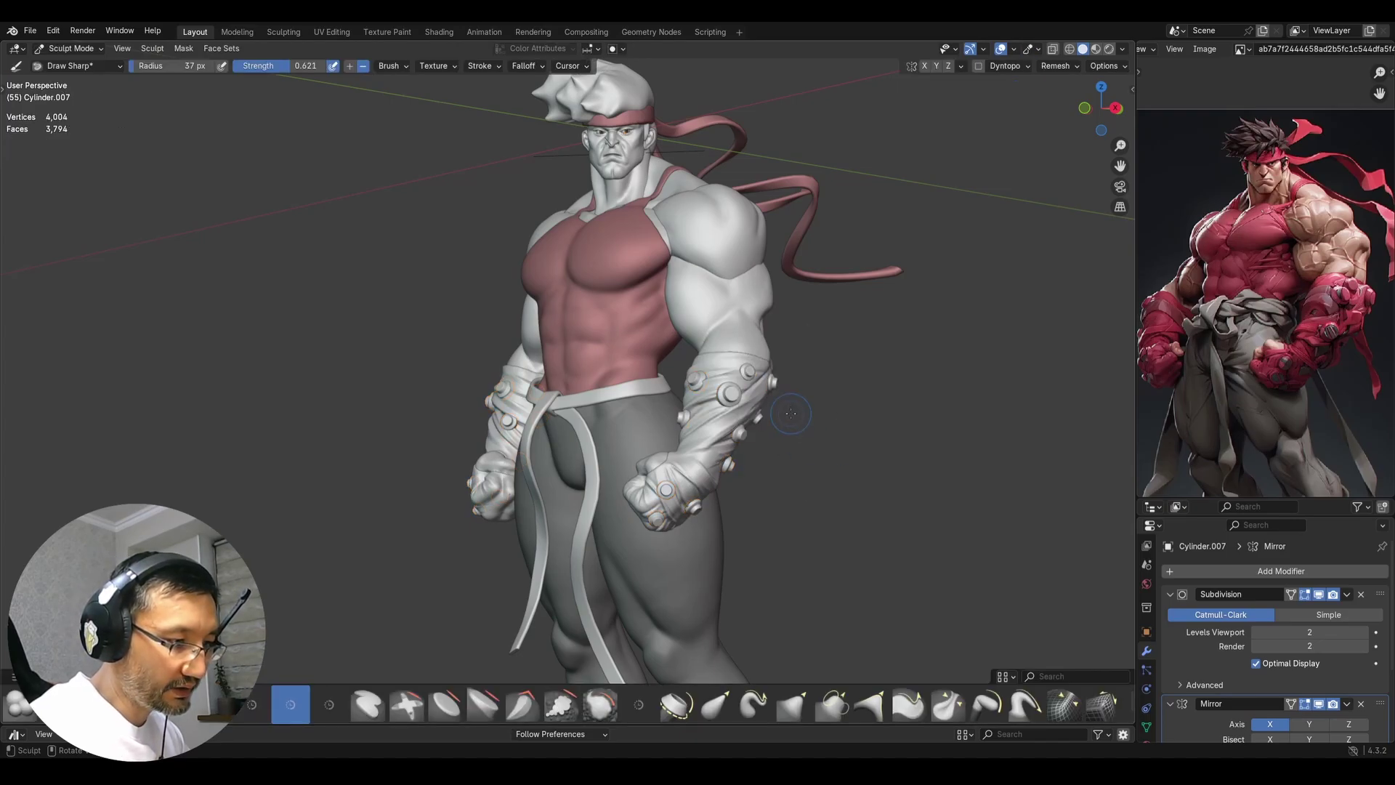
pyautogui.press('q')
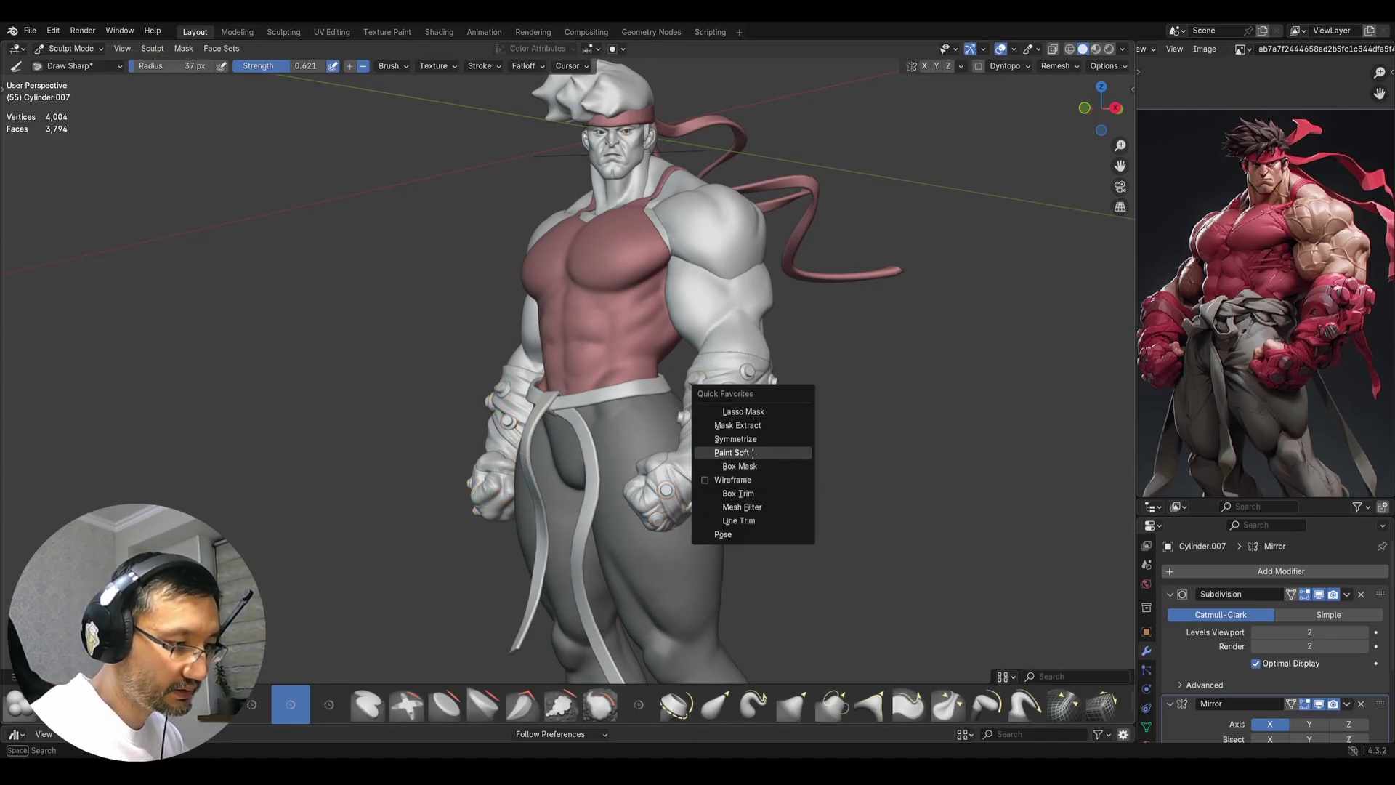
pyautogui.click(732, 452)
# Paint the studs on the forearm and fist in the current pink colour
pyautogui.moveTo(730, 398)
pyautogui.mouseDown()
pyautogui.moveTo(732, 366)
pyautogui.moveTo(696, 379)
pyautogui.mouseUp()
pyautogui.moveTo(696, 385); pyautogui.dragTo(696, 424, button='middle')
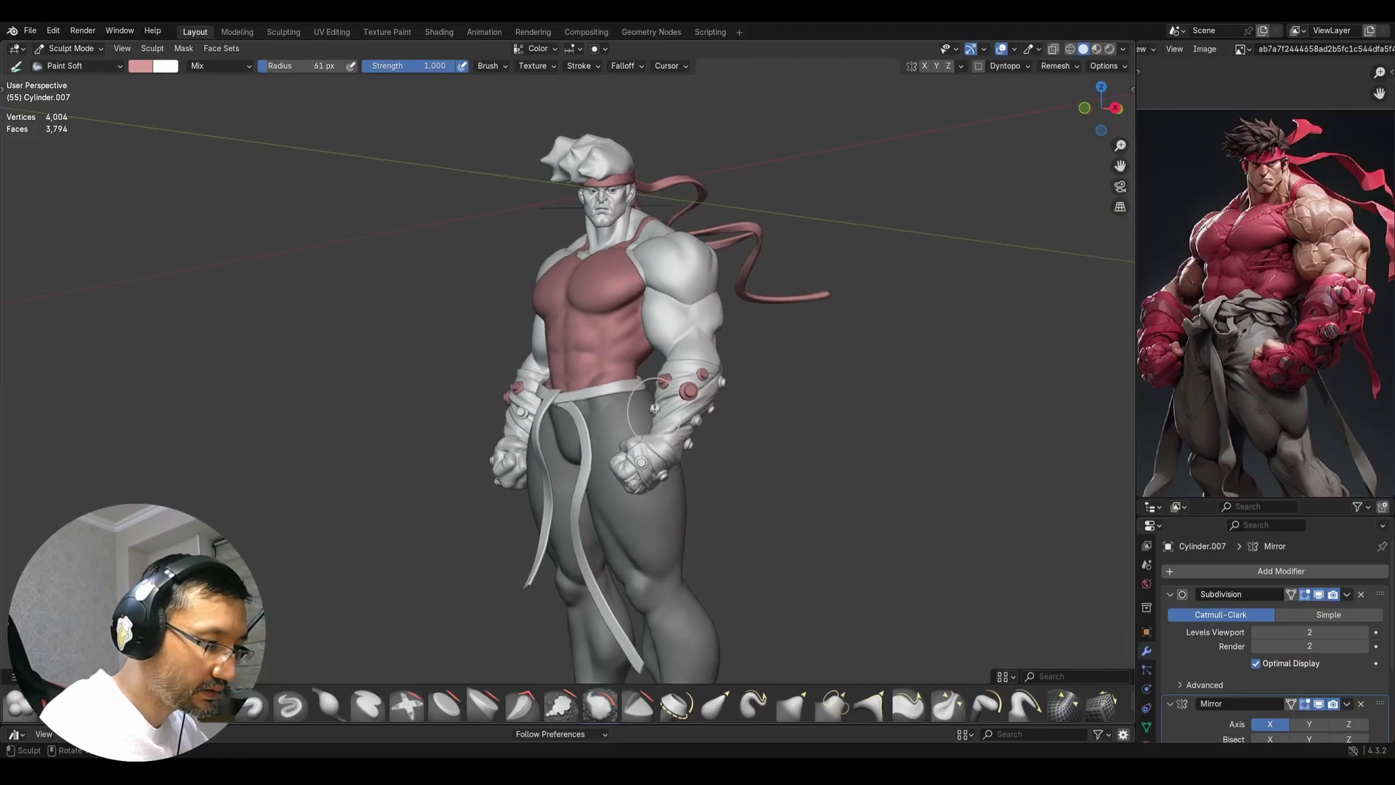
pyautogui.moveTo(649, 405); pyautogui.dragTo(638, 474)
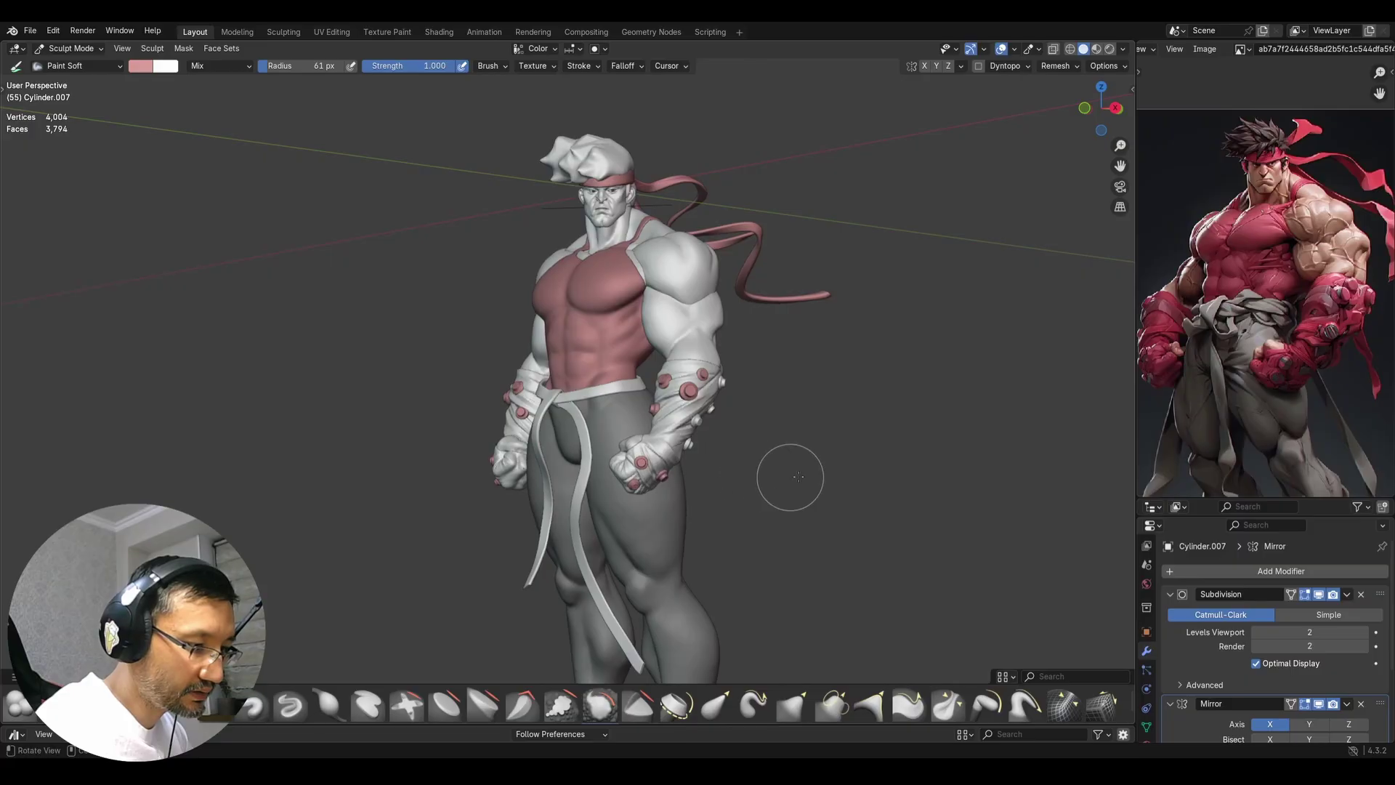
# Switch sculpting to the arm wrap mesh and start painting its outer forearm surface pink
pyautogui.moveTo(788, 473)
pyautogui.mouseDown(button='middle')
pyautogui.moveTo(707, 407)
pyautogui.moveTo(673, 440)
pyautogui.moveTo(709, 436)
pyautogui.mouseUp(button='middle')
pyautogui.hotkey('alt', 'q')
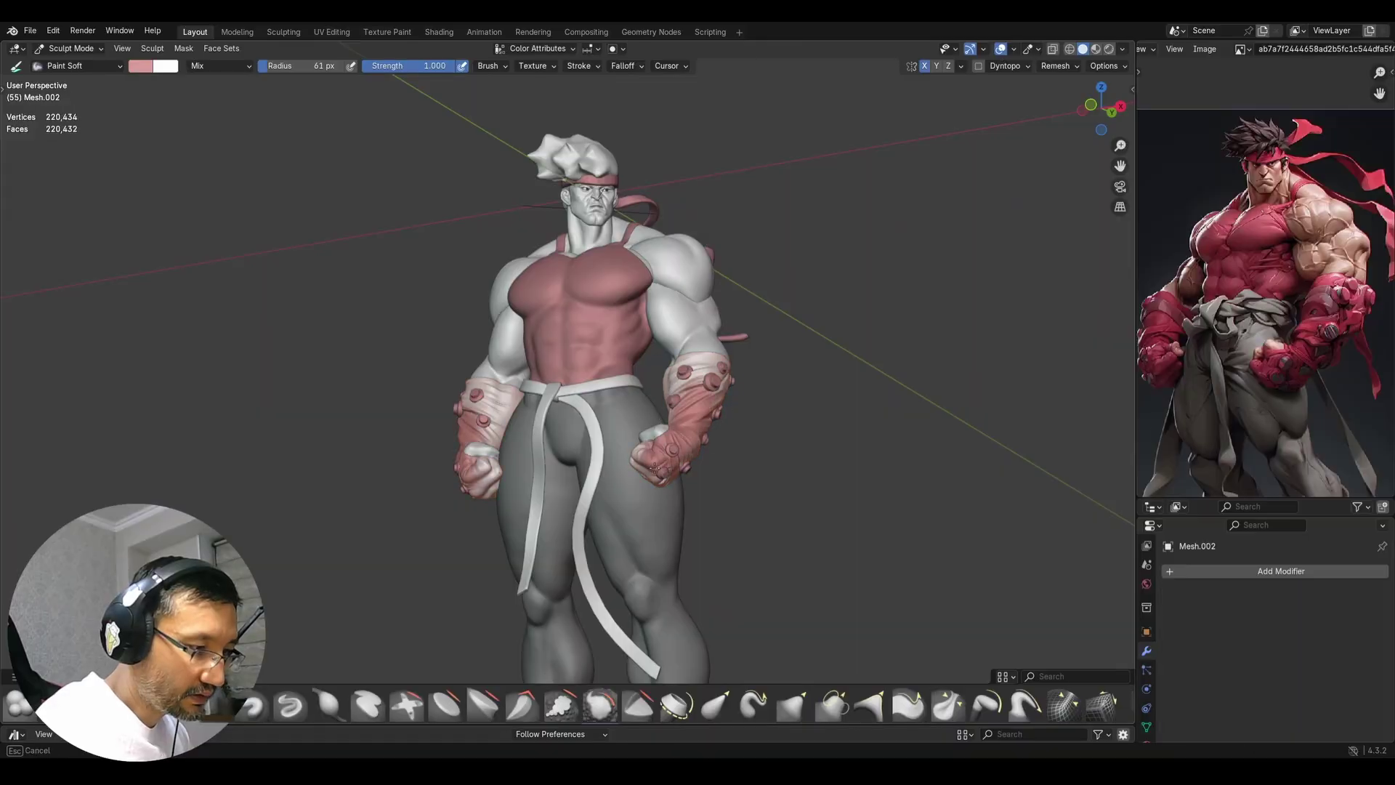
pyautogui.moveTo(689, 357); pyautogui.dragTo(659, 352, button='middle')
pyautogui.scroll(2, 741, 356)
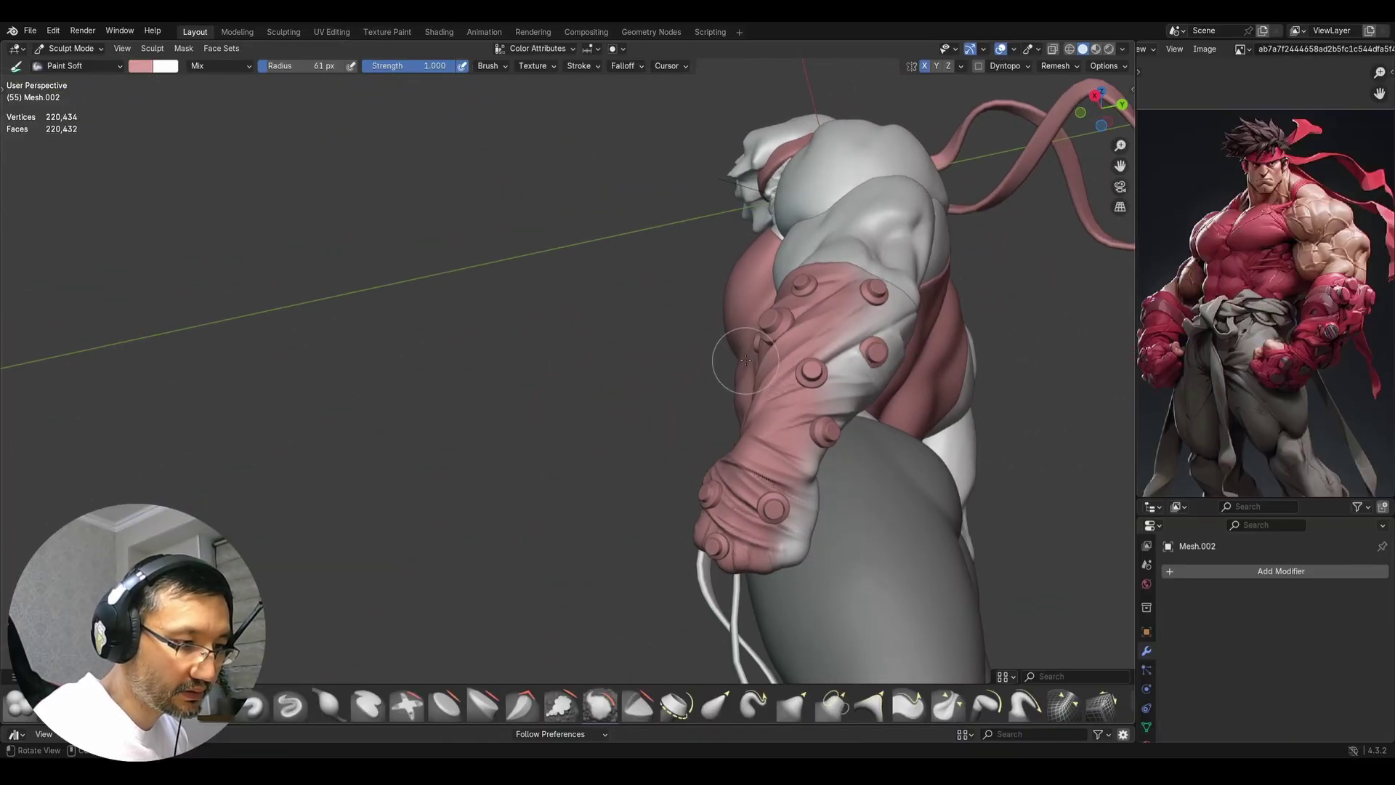
pyautogui.click(867, 357)
pyautogui.moveTo(883, 308); pyautogui.dragTo(772, 407)
# Paint the outer side of the arm wrap pink from the elbow end down to the fist
pyautogui.scroll(-3, 785, 345)
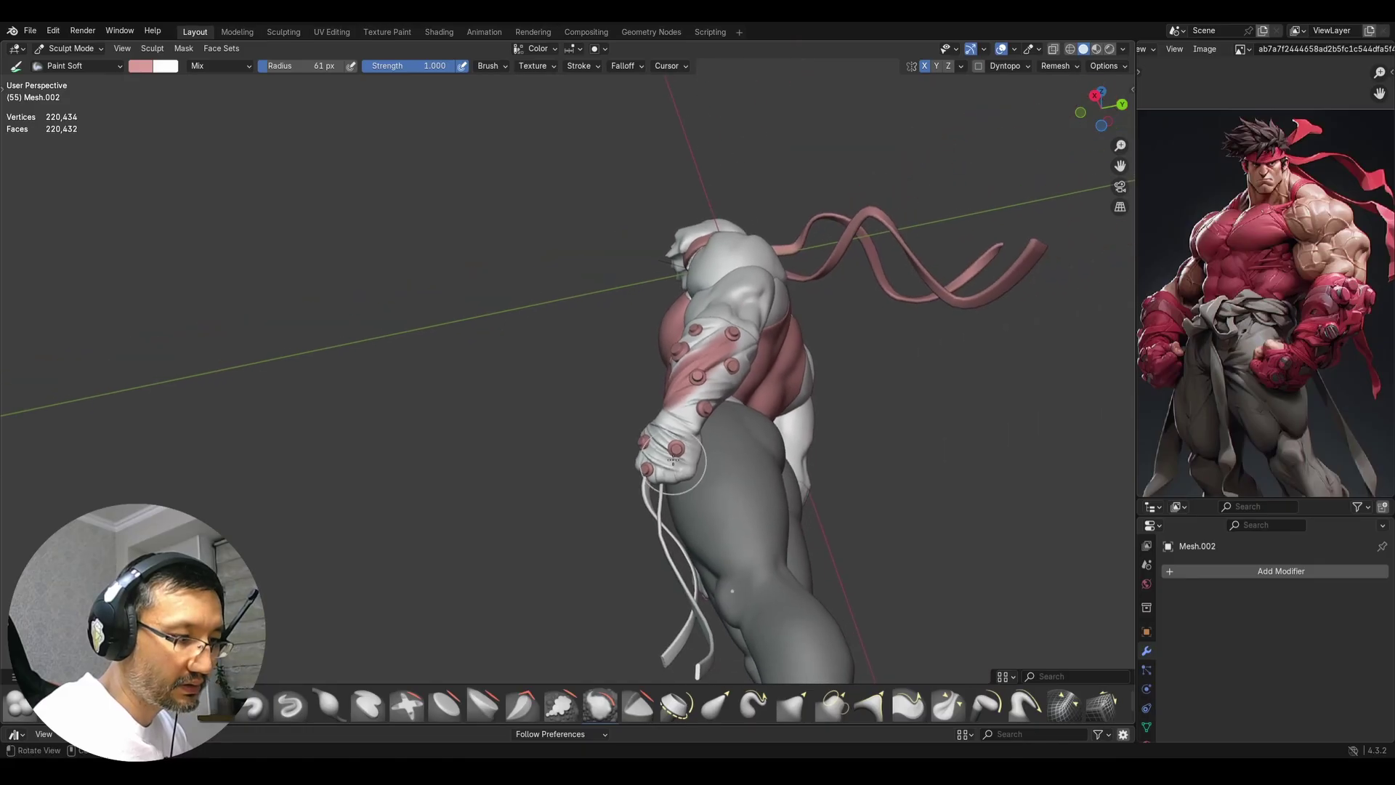
pyautogui.moveTo(691, 465); pyautogui.dragTo(756, 506, button='middle')
pyautogui.moveTo(689, 361)
pyautogui.mouseDown()
pyautogui.moveTo(694, 327)
pyautogui.moveTo(632, 444)
pyautogui.moveTo(647, 457)
pyautogui.mouseUp()
pyautogui.moveTo(751, 423); pyautogui.dragTo(654, 447, button='middle')
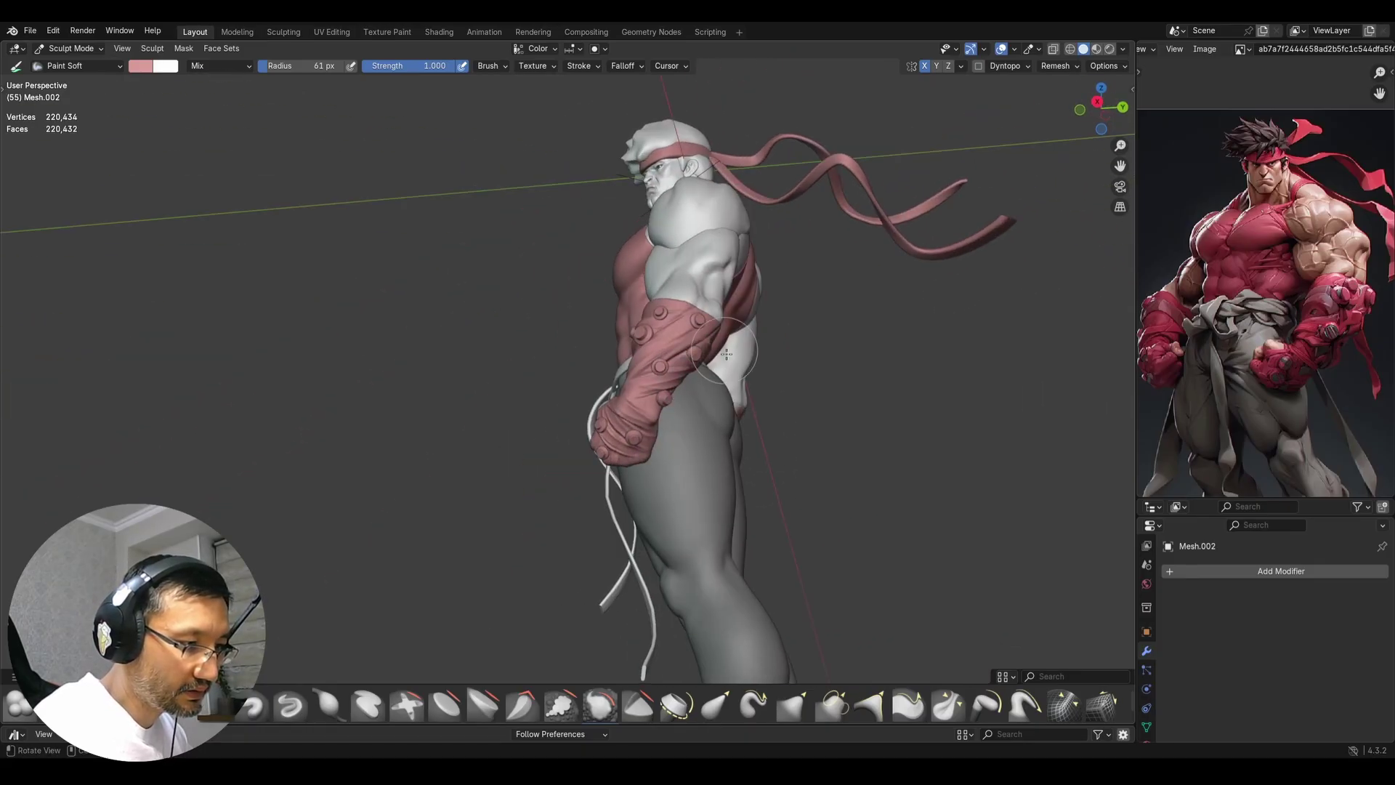
# Paint the remaining unpainted areas on the back and inner front of the arm wraps pink
pyautogui.moveTo(734, 349); pyautogui.dragTo(700, 324, button='middle')
pyautogui.moveTo(700, 324); pyautogui.dragTo(695, 381)
pyautogui.moveTo(596, 410); pyautogui.dragTo(827, 437, button='middle')
pyautogui.moveTo(687, 370); pyautogui.dragTo(664, 471)
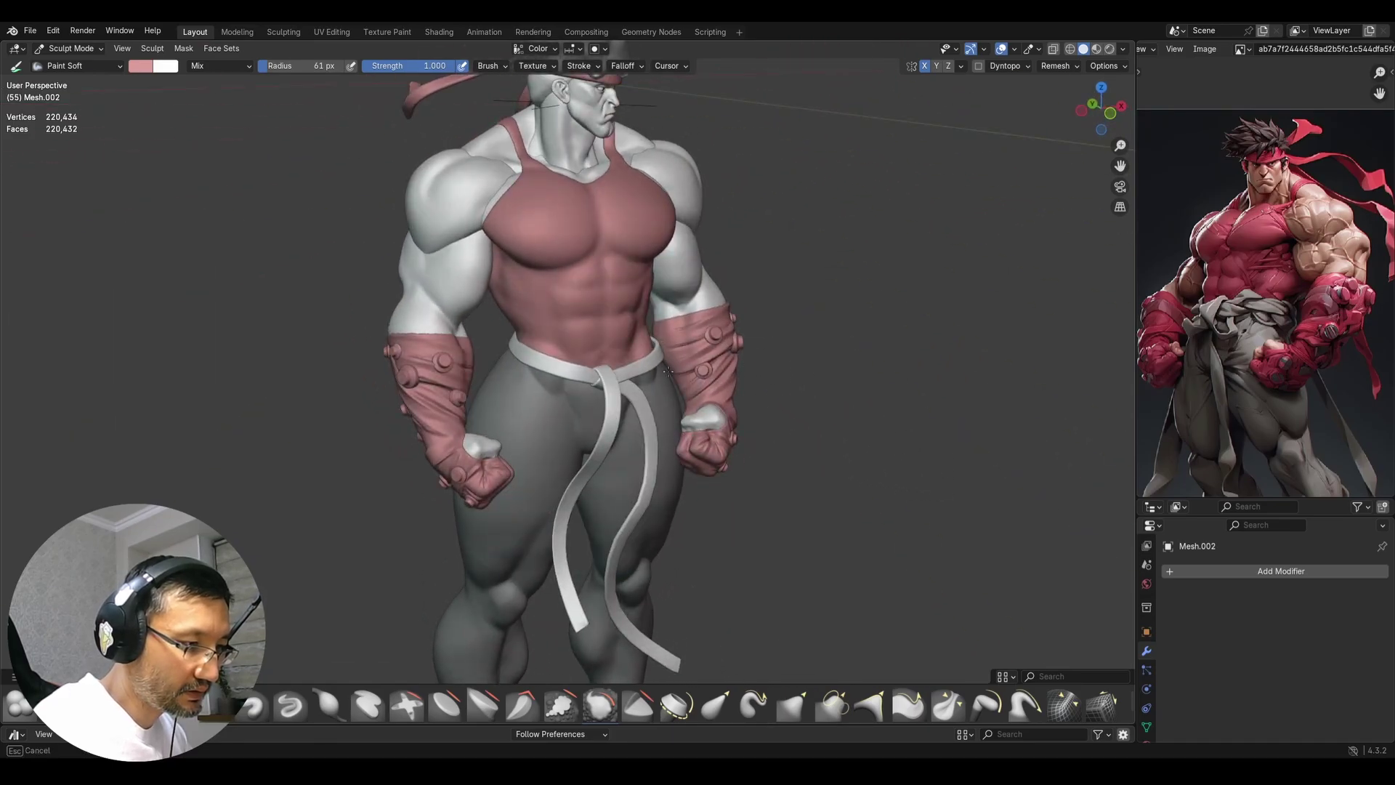
# Switch sculpting back to the studs, activate the Paint Soft brush and show its brush settings
pyautogui.moveTo(748, 392)
pyautogui.mouseDown(button='middle')
pyautogui.moveTo(679, 393)
pyautogui.moveTo(757, 367)
pyautogui.moveTo(731, 394)
pyautogui.moveTo(753, 366)
pyautogui.moveTo(712, 388)
pyautogui.moveTo(706, 368)
pyautogui.mouseUp(button='middle')
pyautogui.hotkey('alt', 'q')
pyautogui.press('q')
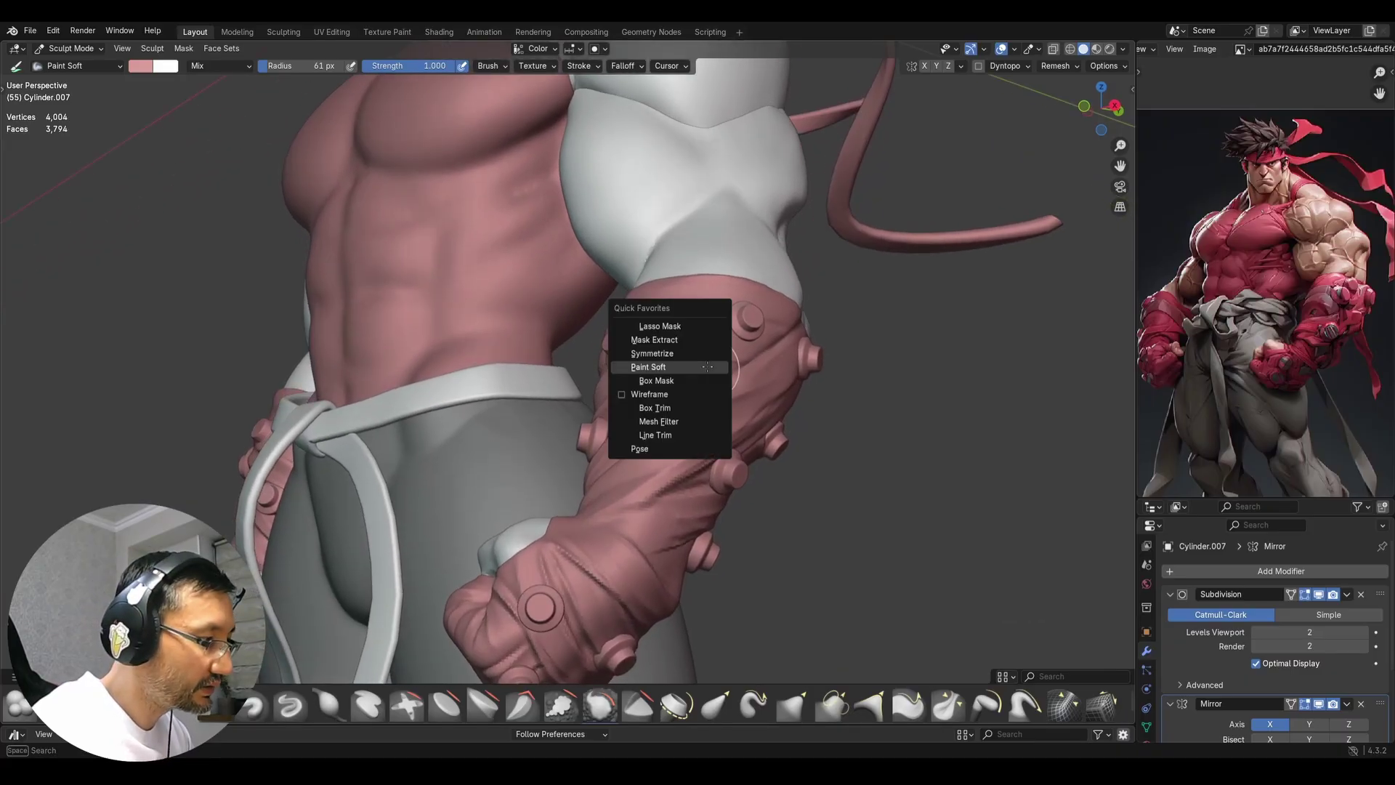
pyautogui.click(706, 366)
pyautogui.press('n')
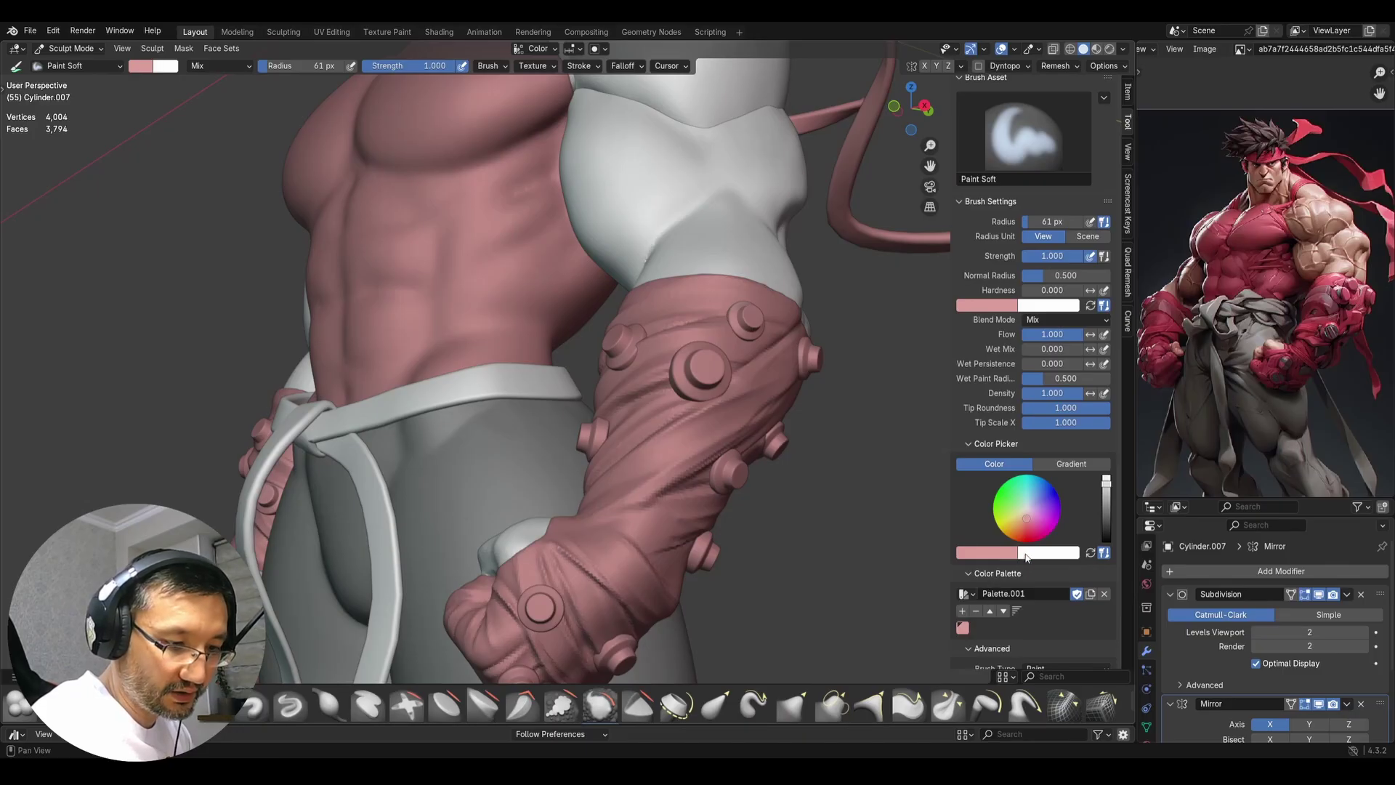
# Set the paint colour to light grey and the brush radius to 18 px
pyautogui.click(140, 66)
pyautogui.moveTo(197, 153); pyautogui.dragTo(253, 123)
pyautogui.click(147, 66)
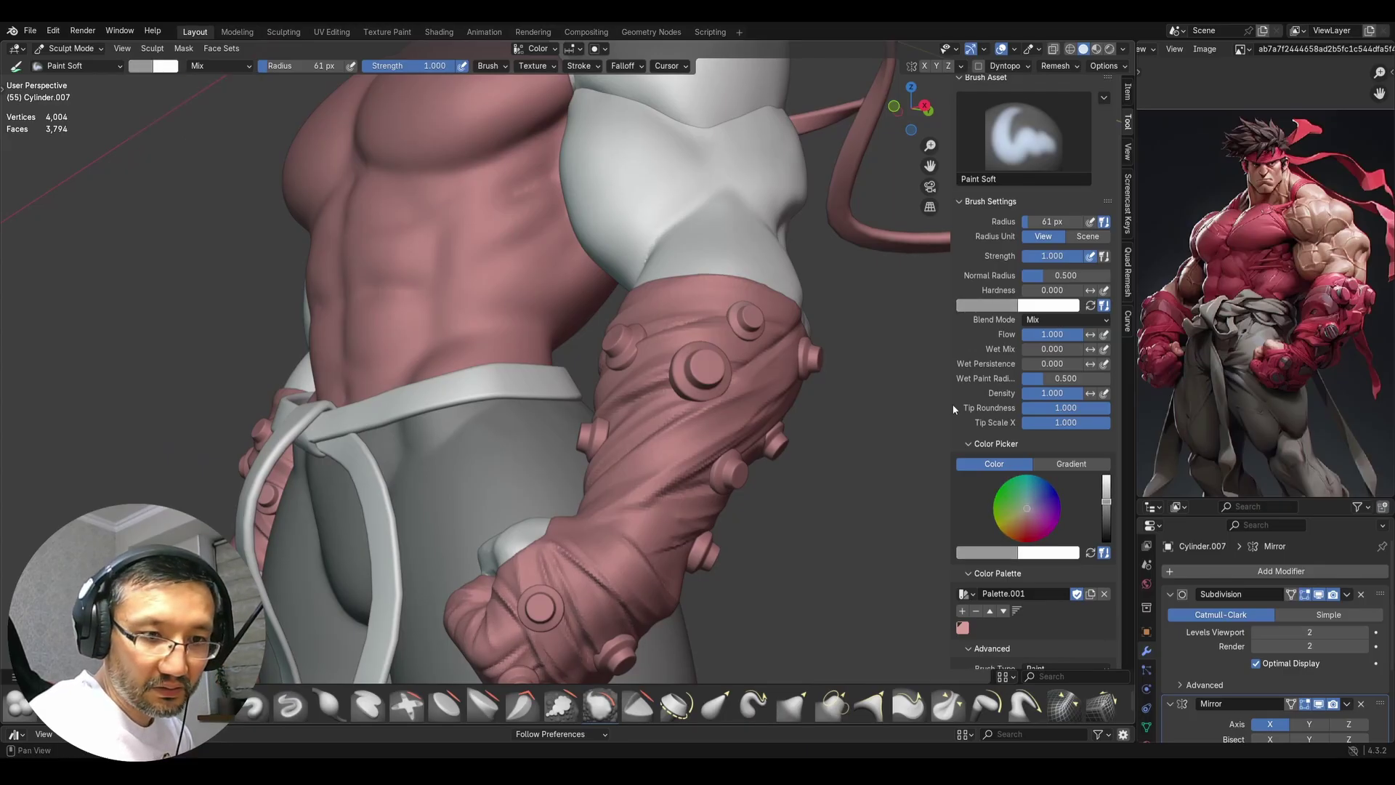
pyautogui.press('f')
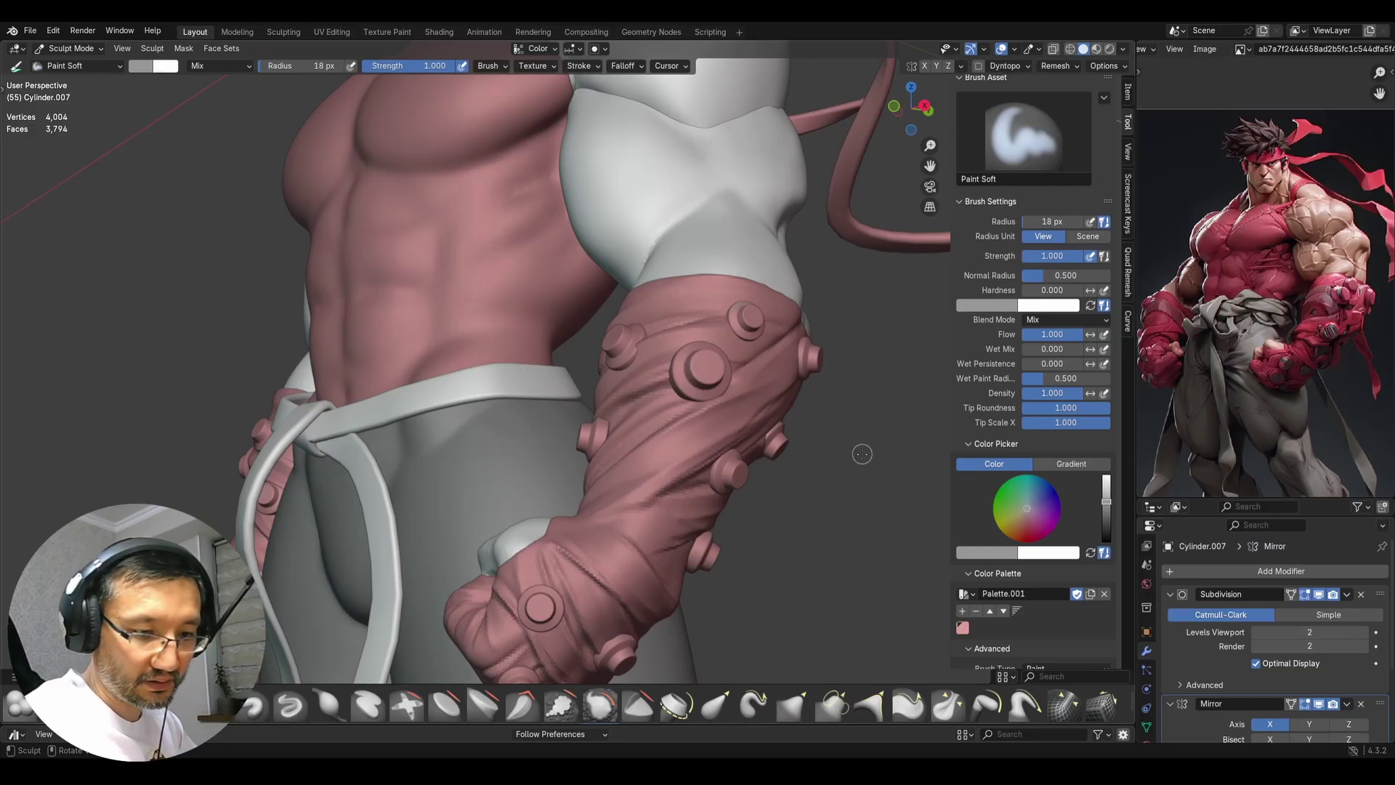
# Convert the studs to a mesh in Object Mode to bake in the Subdivision and Mirror modifiers, and return to Sculpt Mode
pyautogui.hotkey('ctrl', 'Tab')
pyautogui.click(718, 436)
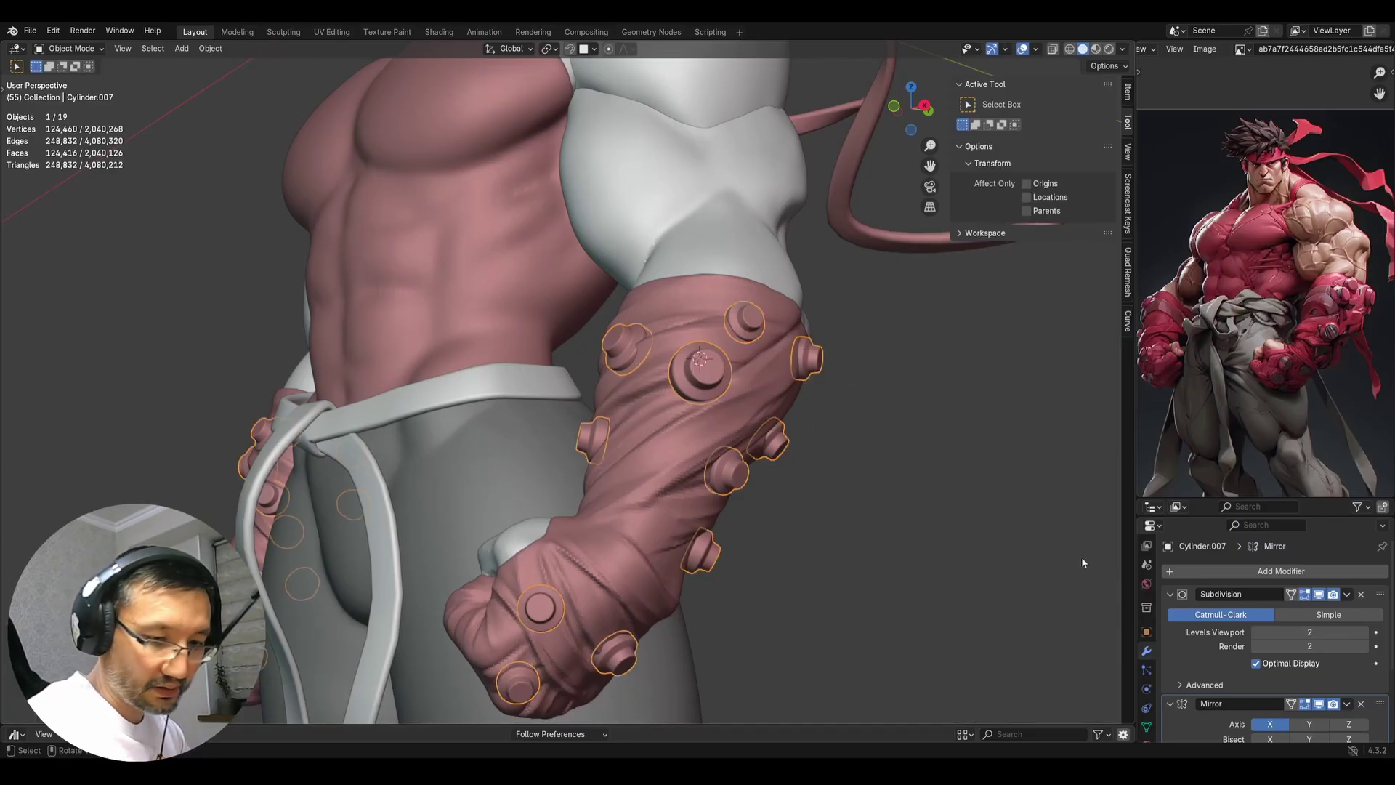
pyautogui.press('q')
pyautogui.click(763, 414)
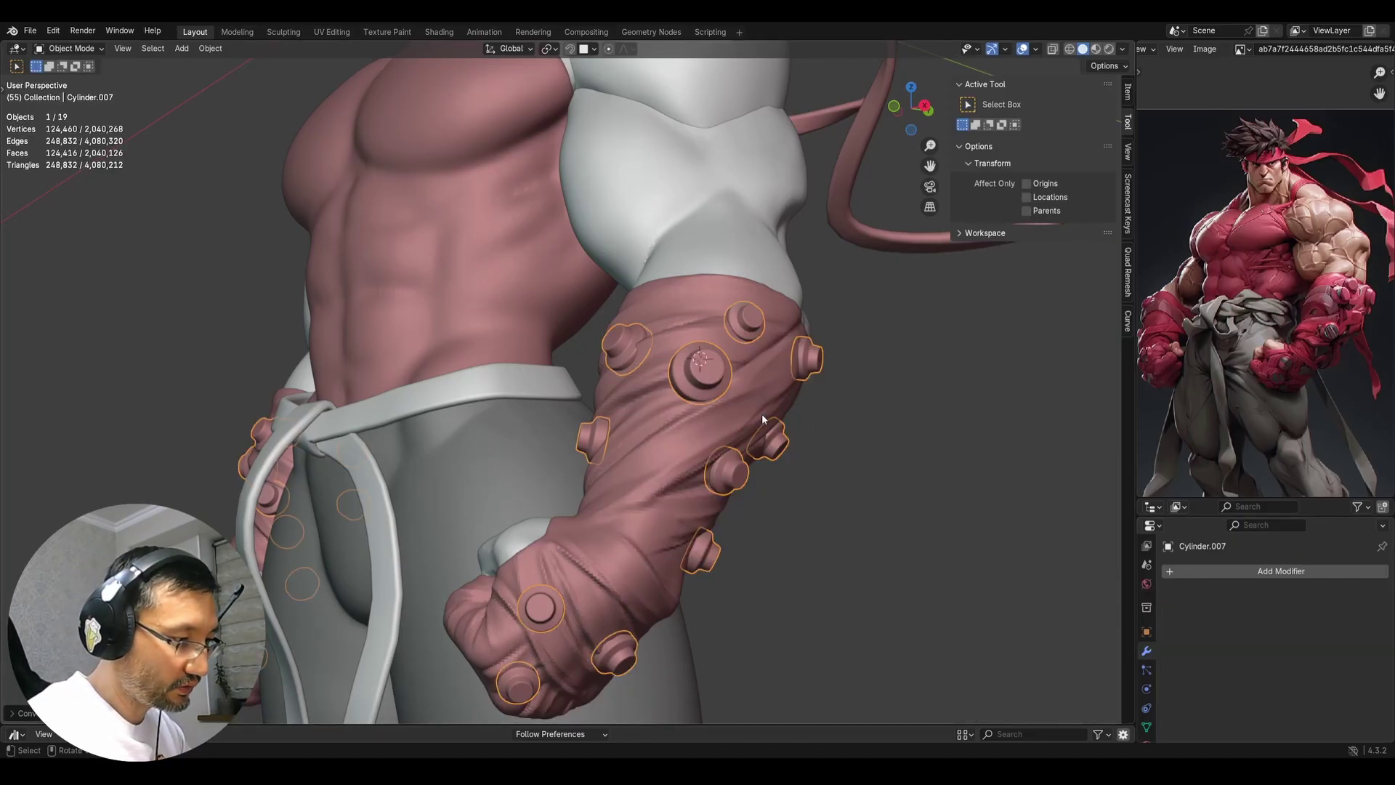
pyautogui.hotkey('ctrl', 'Tab')
pyautogui.click(749, 436)
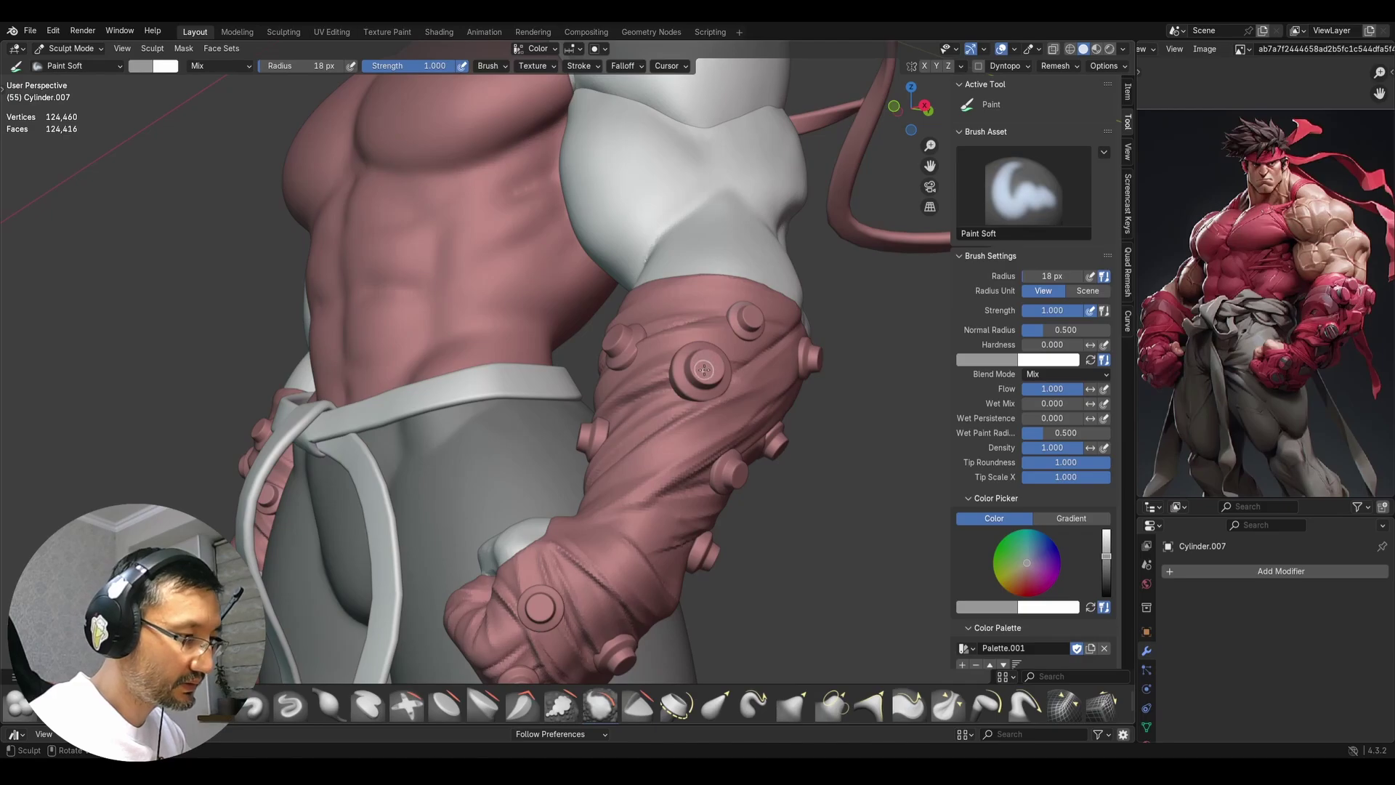
# Enable X-axis symmetry for sculpting and reduce the paint brush radius to 10 px
pyautogui.moveTo(704, 370); pyautogui.dragTo(634, 398, button='middle')
pyautogui.click(925, 67)
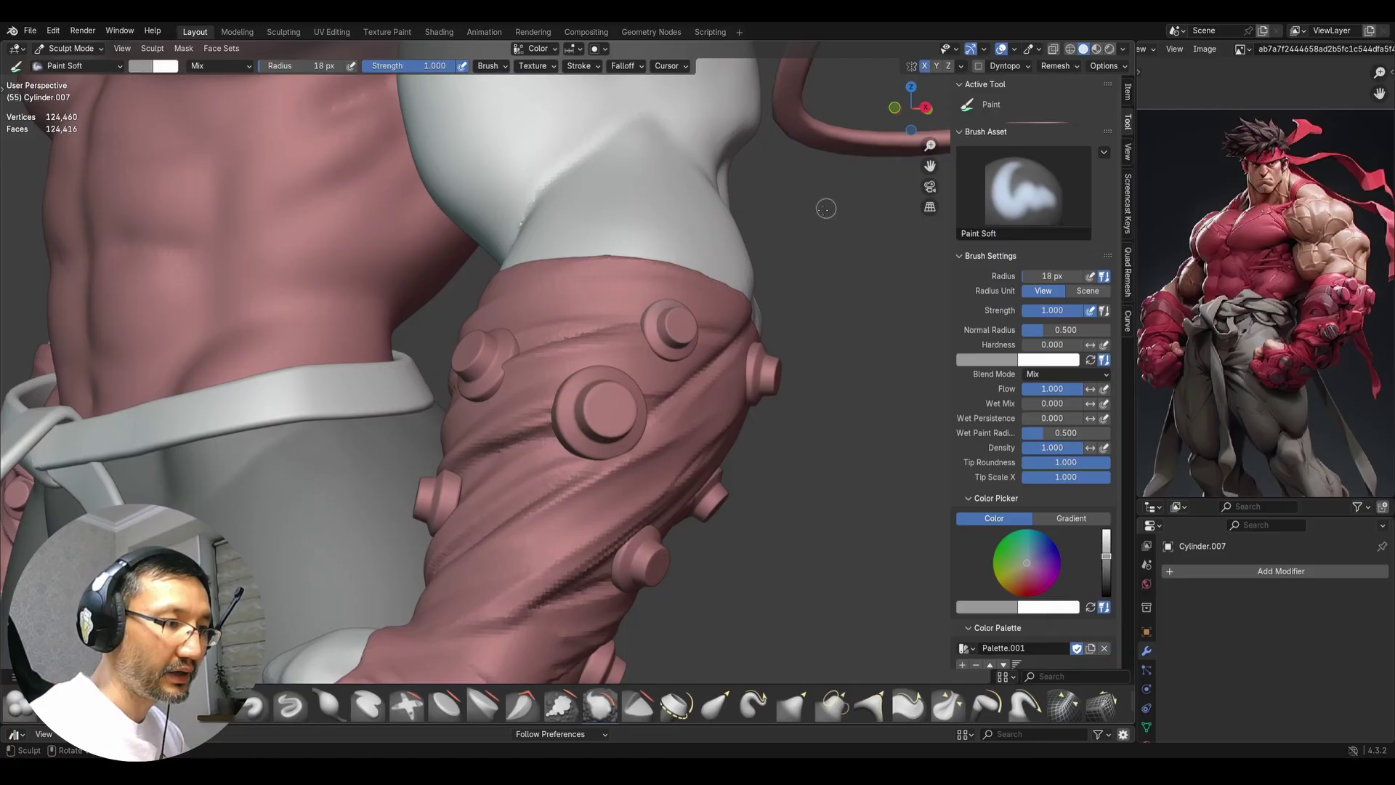
pyautogui.keyDown('ctrl'); pyautogui.moveTo(827, 208); pyautogui.dragTo(715, 289, button='middle'); pyautogui.keyUp('ctrl')
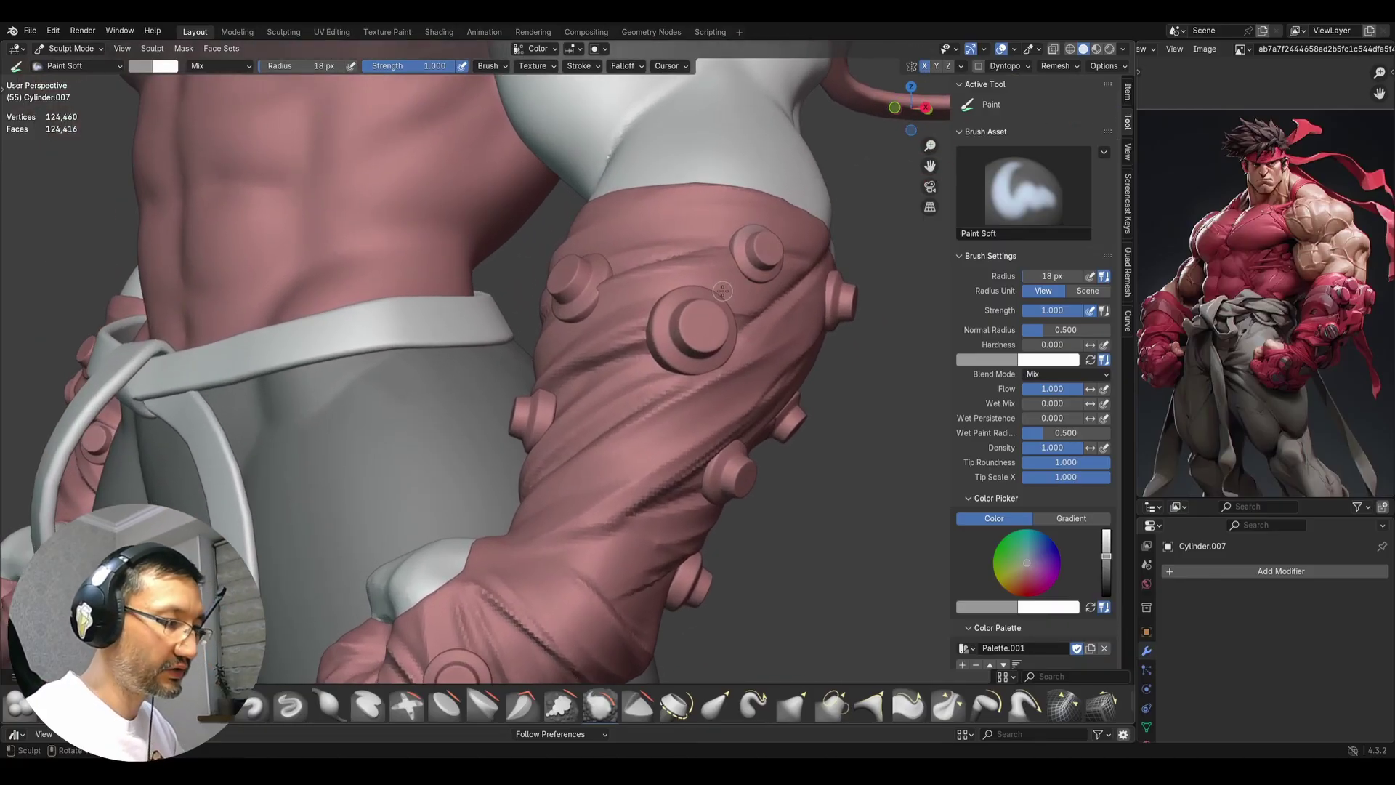
pyautogui.press('[')
pyautogui.press('[')
pyautogui.press('[')
pyautogui.press('[')
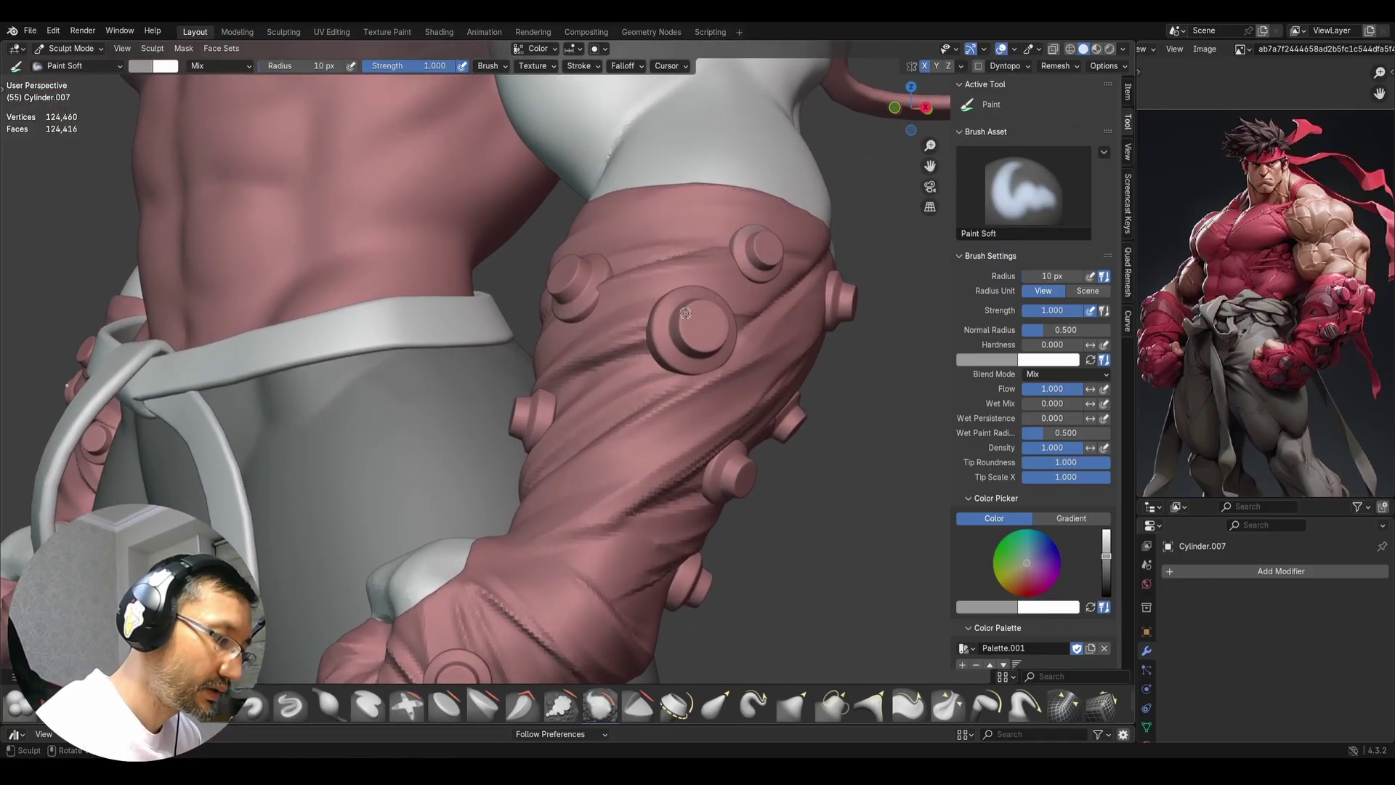
# Paint the large stud on the upper forearm wrap light grey, covering its rim, sides and cap
pyautogui.moveTo(698, 298); pyautogui.dragTo(705, 301, button='middle')
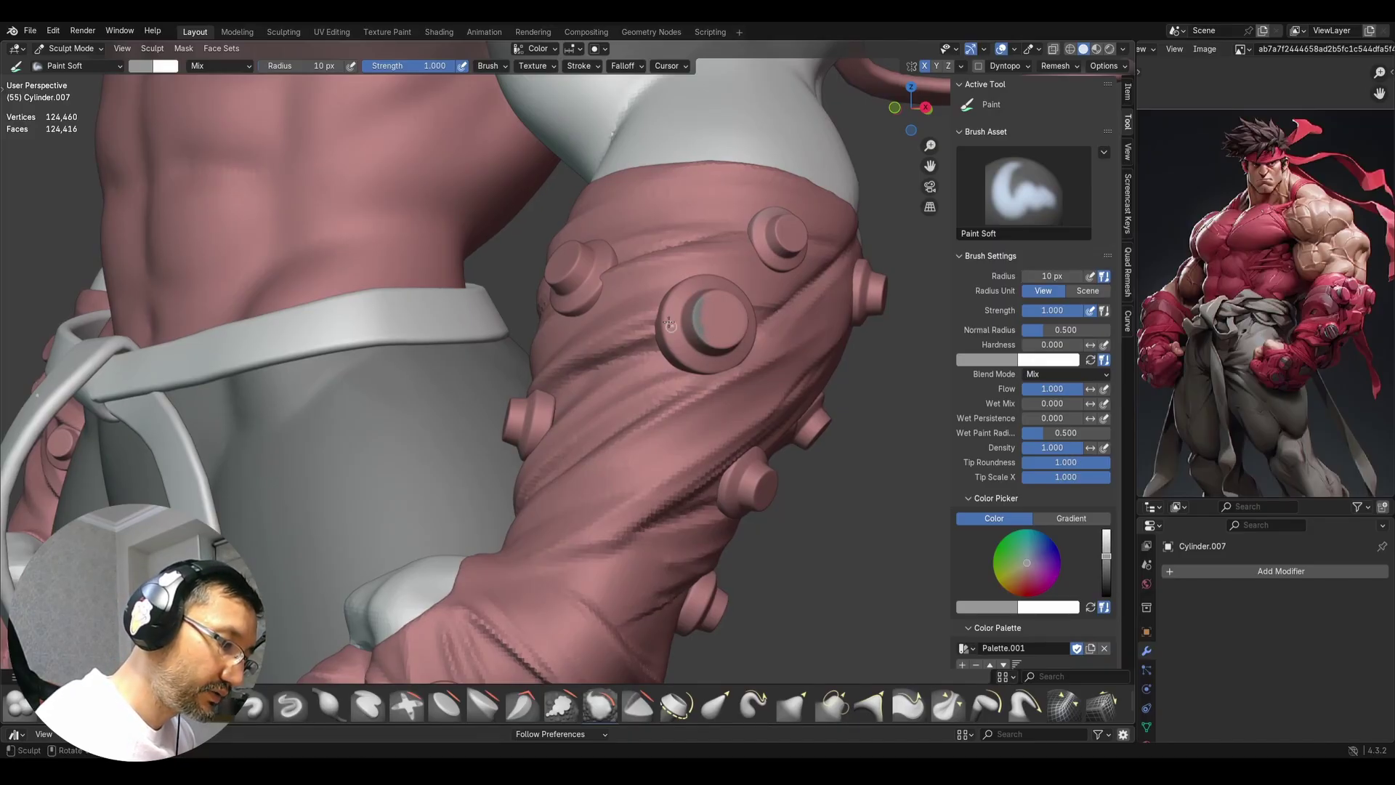
pyautogui.moveTo(690, 369); pyautogui.dragTo(689, 339, button='middle')
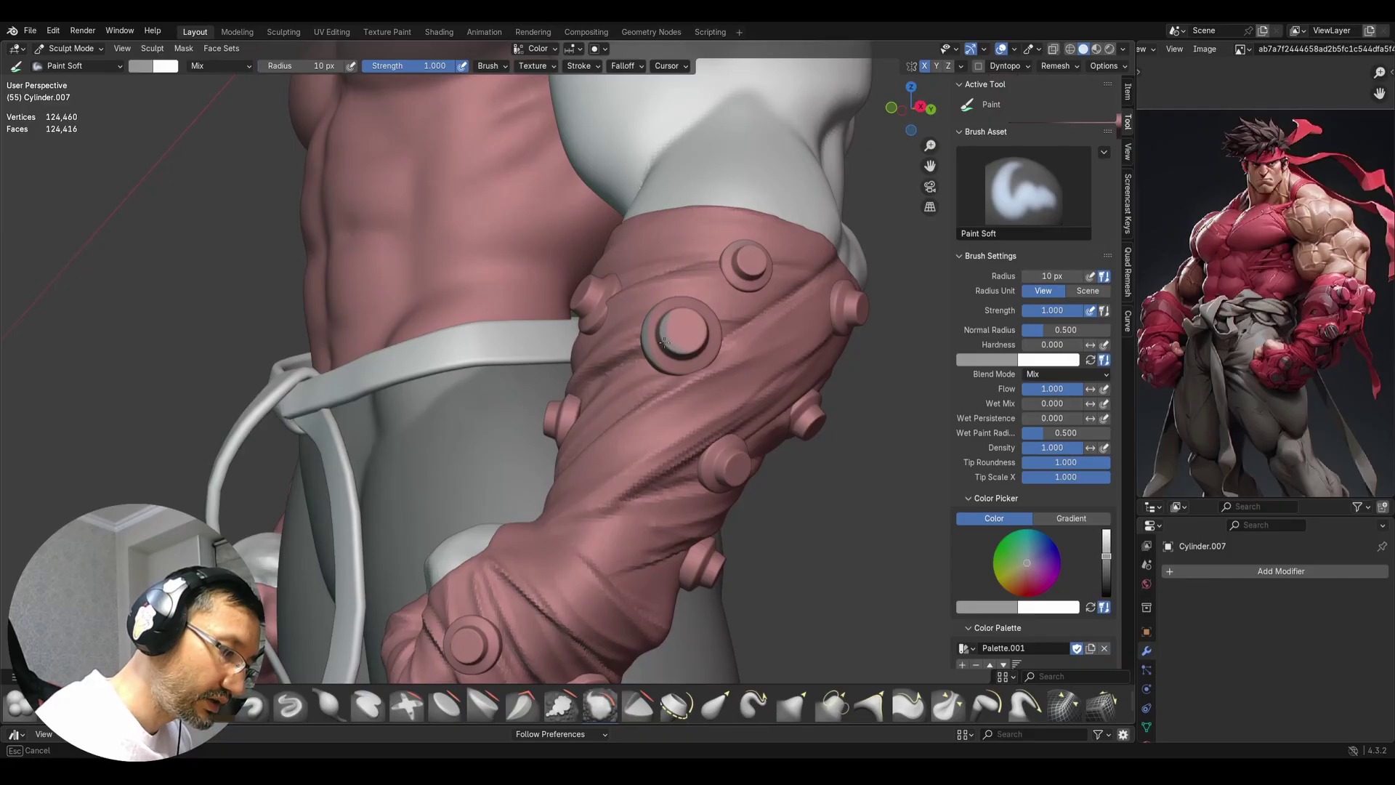
pyautogui.keyDown('ctrl'); pyautogui.moveTo(705, 324); pyautogui.dragTo(745, 283, button='middle'); pyautogui.keyUp('ctrl')
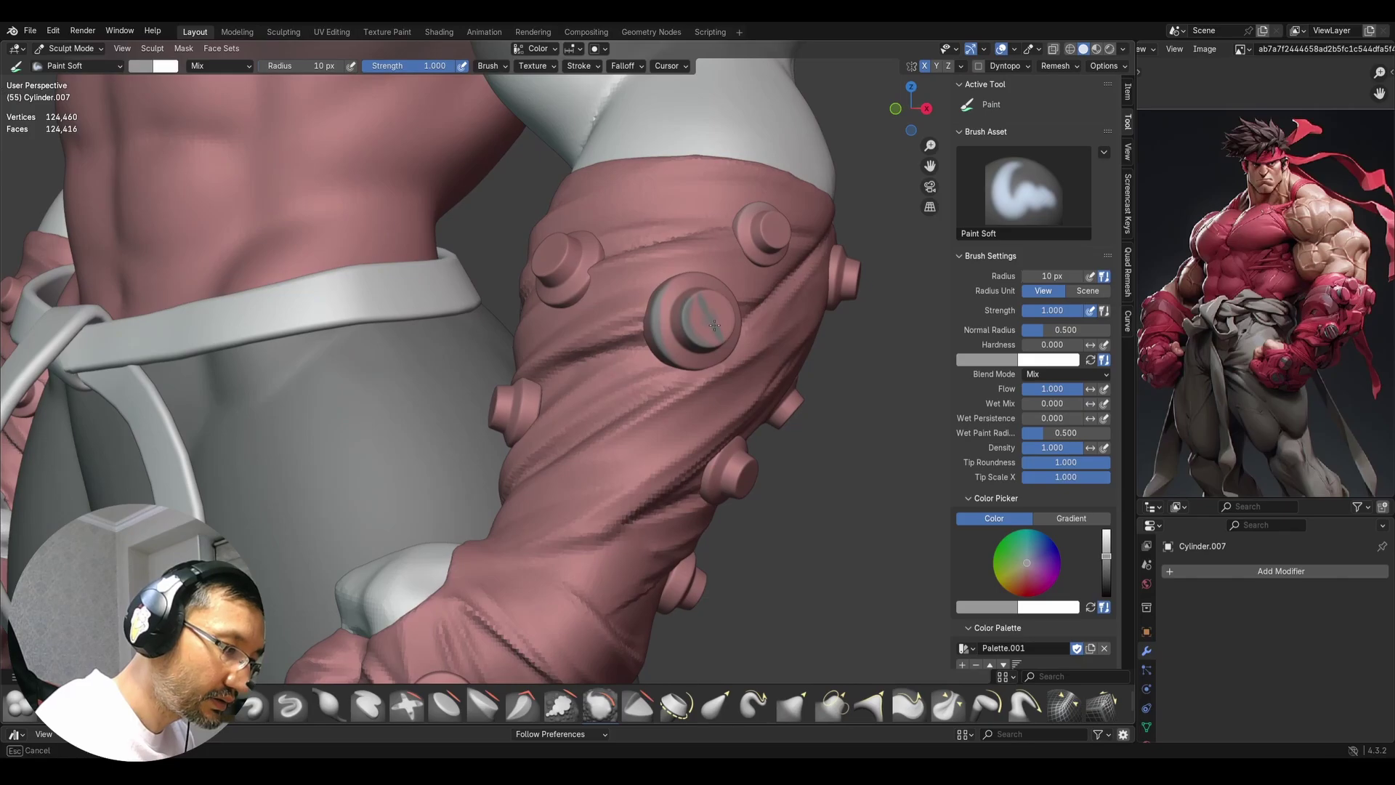
pyautogui.moveTo(714, 326); pyautogui.dragTo(723, 342)
pyautogui.keyDown('ctrl'); pyautogui.moveTo(724, 342); pyautogui.dragTo(706, 407, button='middle'); pyautogui.keyUp('ctrl')
pyautogui.moveTo(707, 407)
pyautogui.mouseDown(button='middle')
pyautogui.moveTo(739, 399)
pyautogui.moveTo(701, 383)
pyautogui.moveTo(719, 374)
pyautogui.moveTo(570, 313)
pyautogui.moveTo(583, 327)
pyautogui.mouseUp(button='middle')
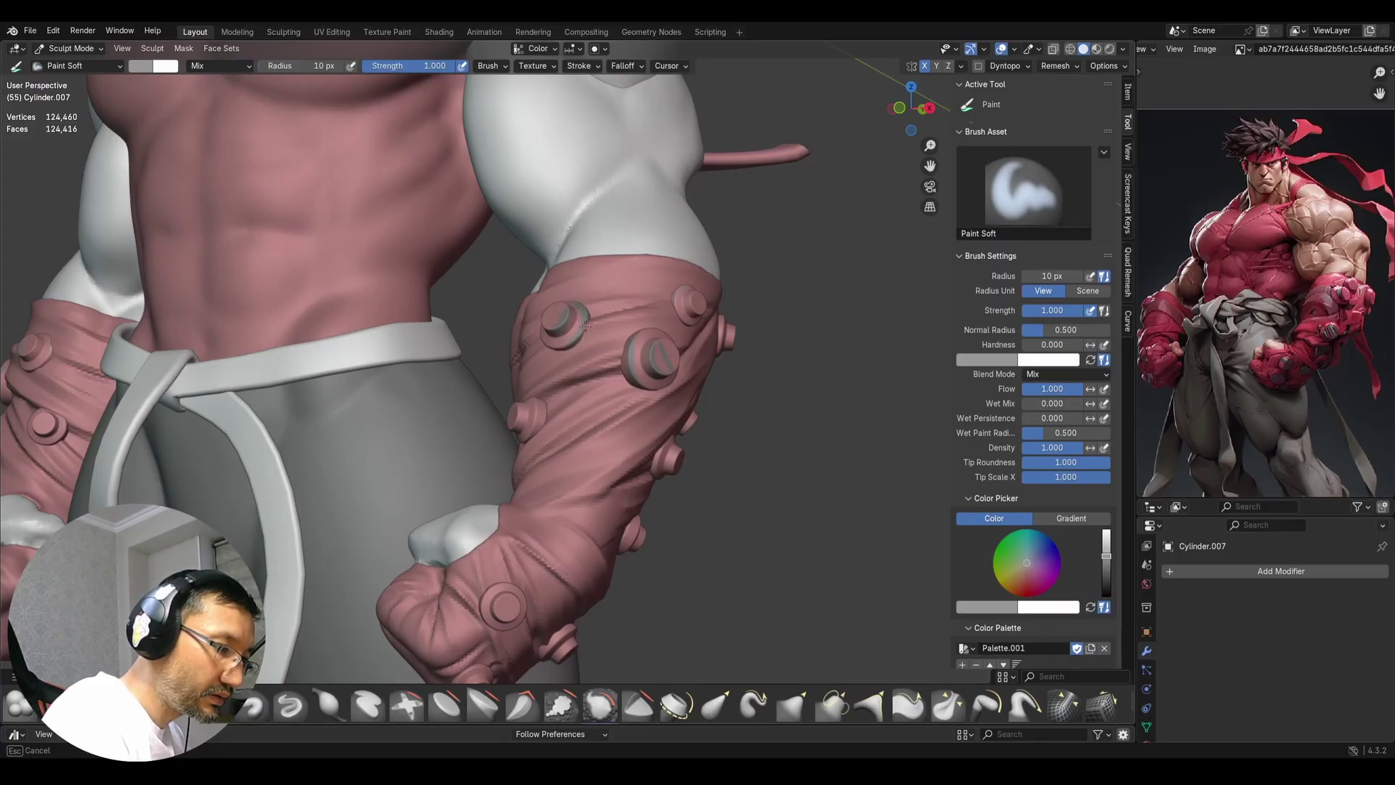
# Paint the inner forearm studs and the outer mid-forearm and wrist studs light grey
pyautogui.keyDown('ctrl'); pyautogui.moveTo(586, 339); pyautogui.dragTo(595, 436, button='middle'); pyautogui.keyUp('ctrl')
pyautogui.moveTo(595, 436); pyautogui.dragTo(528, 412, button='middle')
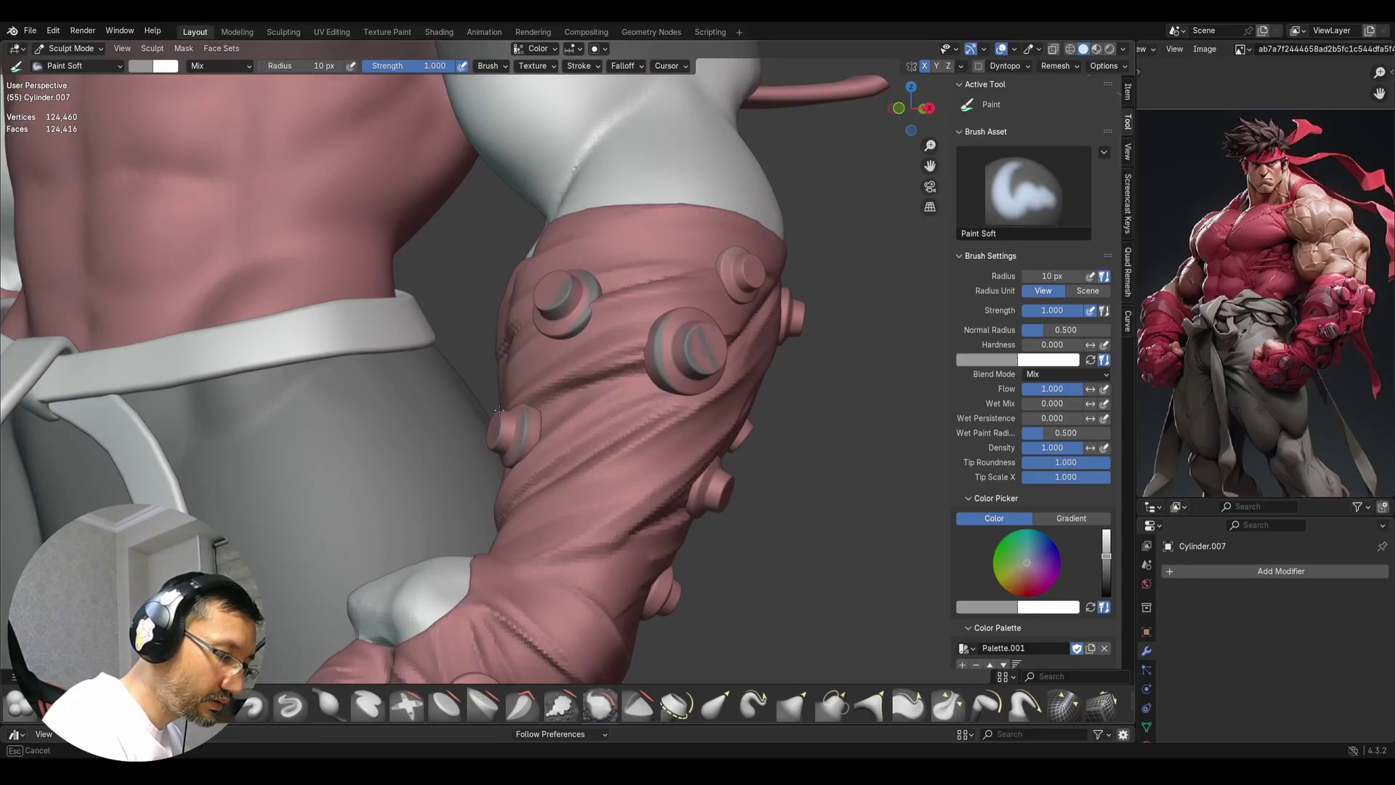
pyautogui.moveTo(500, 411)
pyautogui.keyDown('ctrl'); pyautogui.mouseDown(button='middle')
pyautogui.moveTo(509, 505)
pyautogui.moveTo(534, 538)
pyautogui.moveTo(639, 486)
pyautogui.moveTo(654, 367)
pyautogui.moveTo(621, 353)
pyautogui.moveTo(677, 351)
pyautogui.mouseUp(button='middle'); pyautogui.keyUp('ctrl')
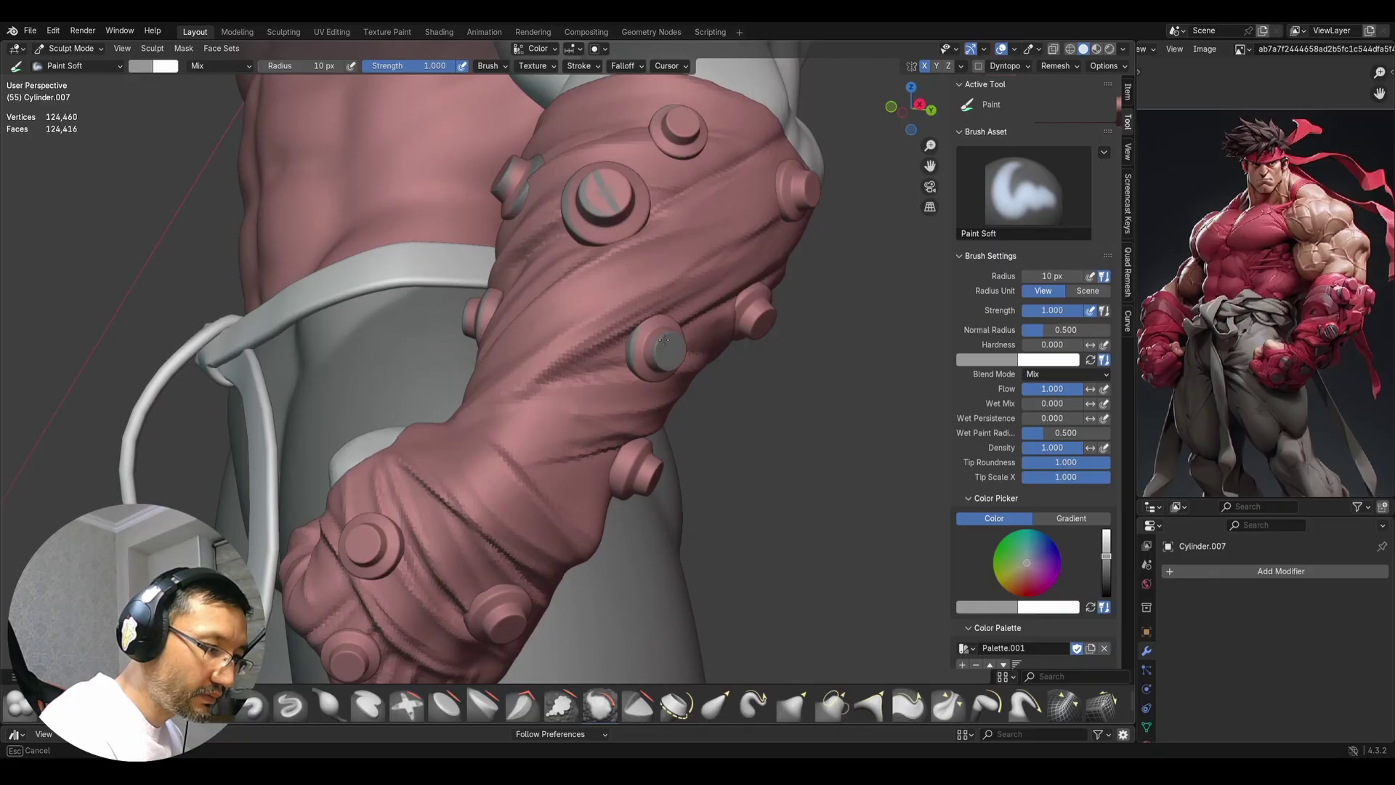
pyautogui.moveTo(665, 350)
pyautogui.mouseDown(button='middle')
pyautogui.moveTo(658, 378)
pyautogui.moveTo(676, 400)
pyautogui.moveTo(634, 391)
pyautogui.moveTo(620, 424)
pyautogui.mouseUp(button='middle')
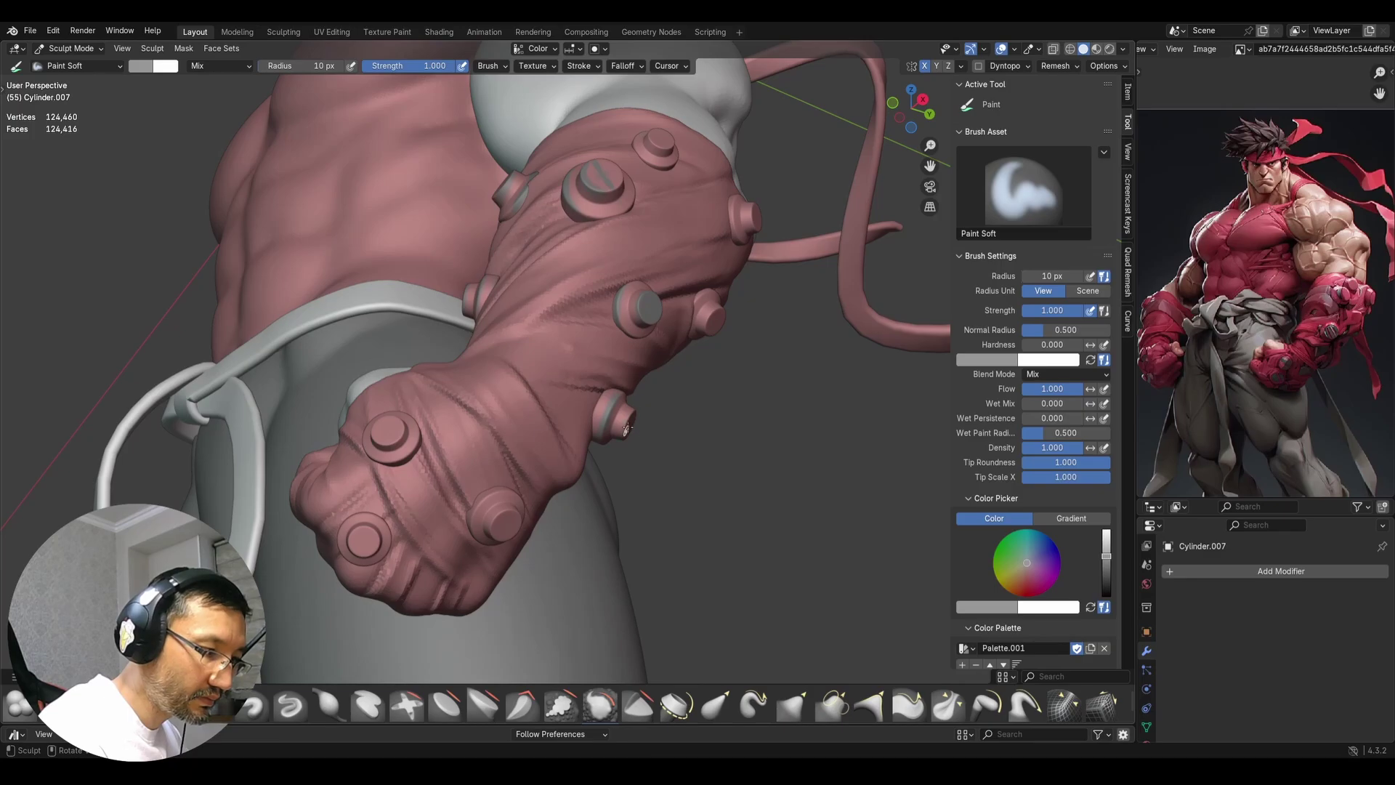
# Paint the studs on the back and side of the wrapped hand light grey
pyautogui.moveTo(631, 434); pyautogui.dragTo(699, 404, button='middle')
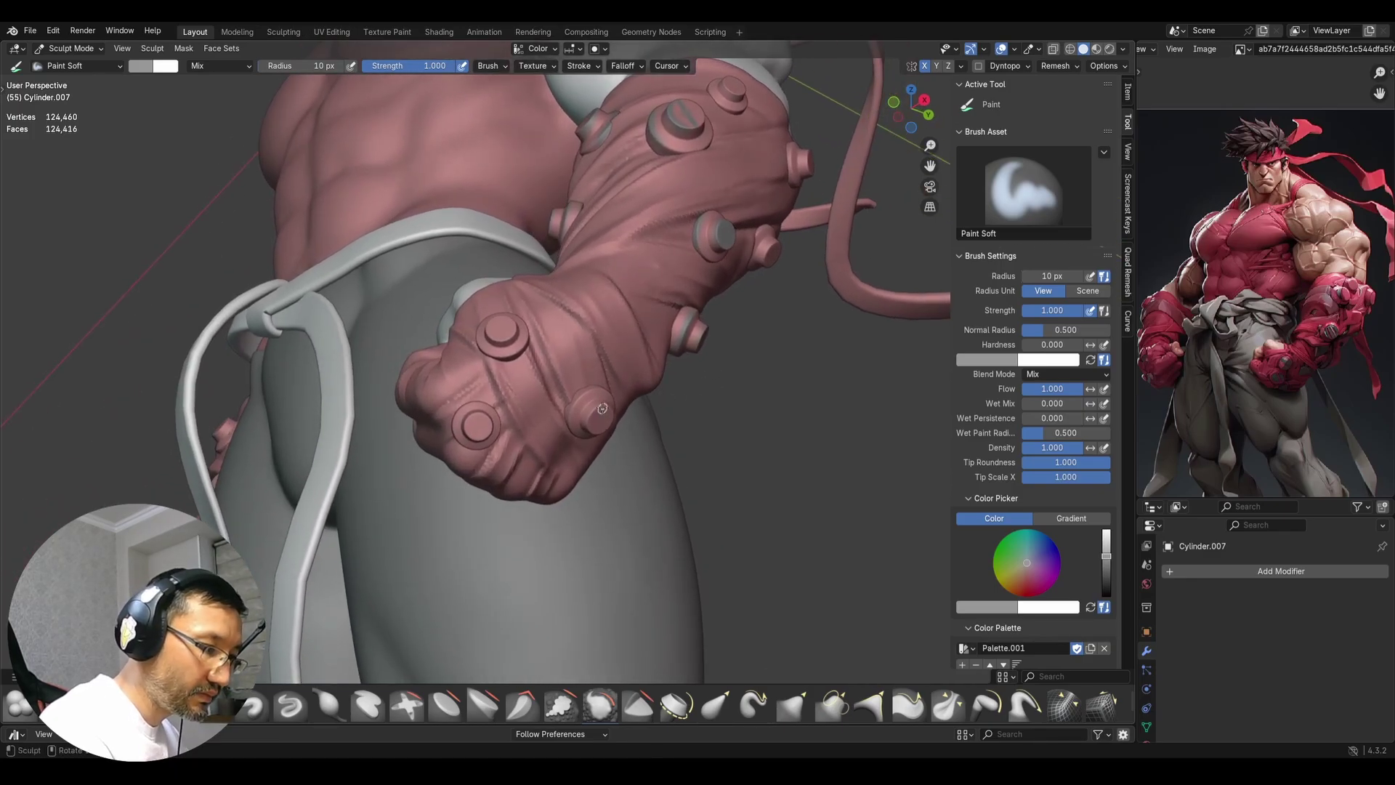
pyautogui.moveTo(599, 450); pyautogui.dragTo(603, 403, button='middle')
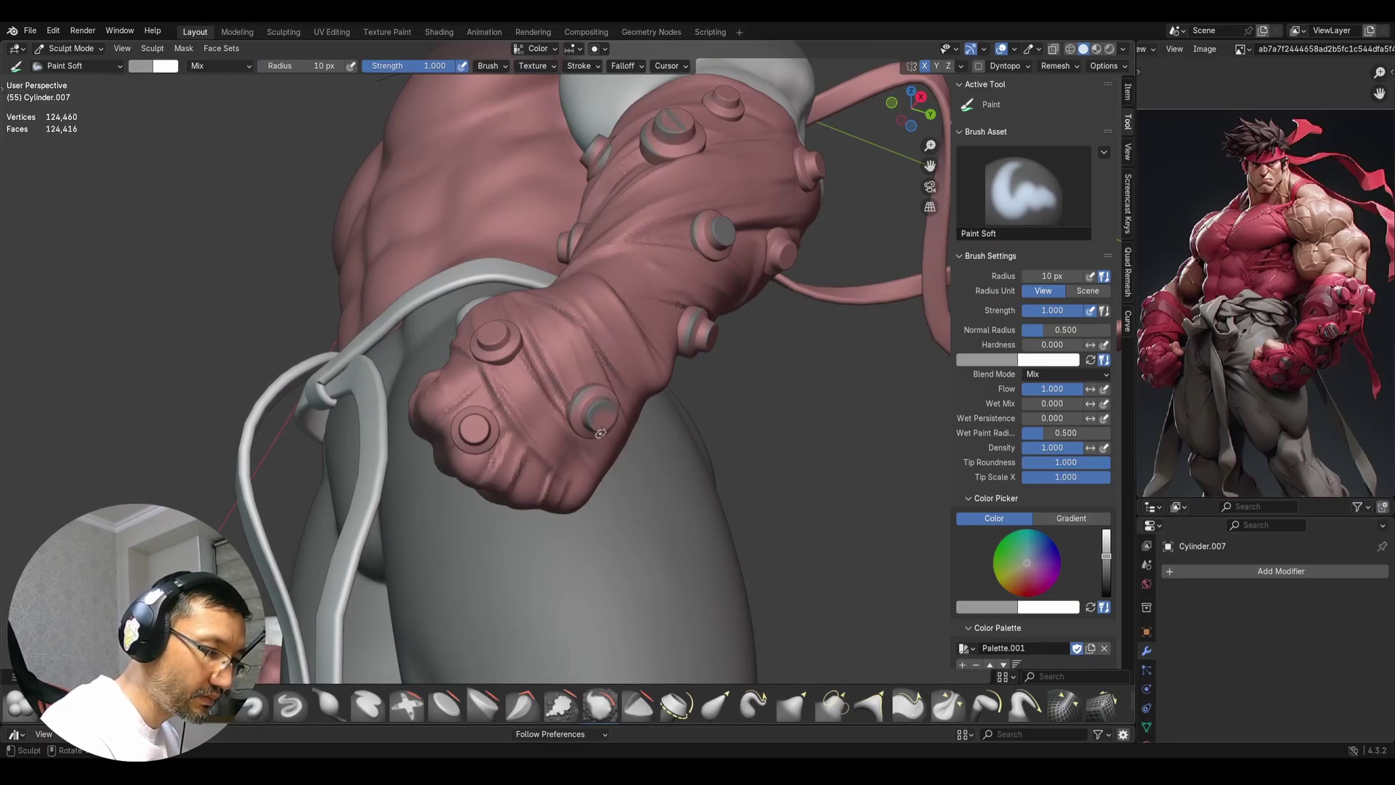
pyautogui.moveTo(601, 434); pyautogui.dragTo(590, 369, button='middle')
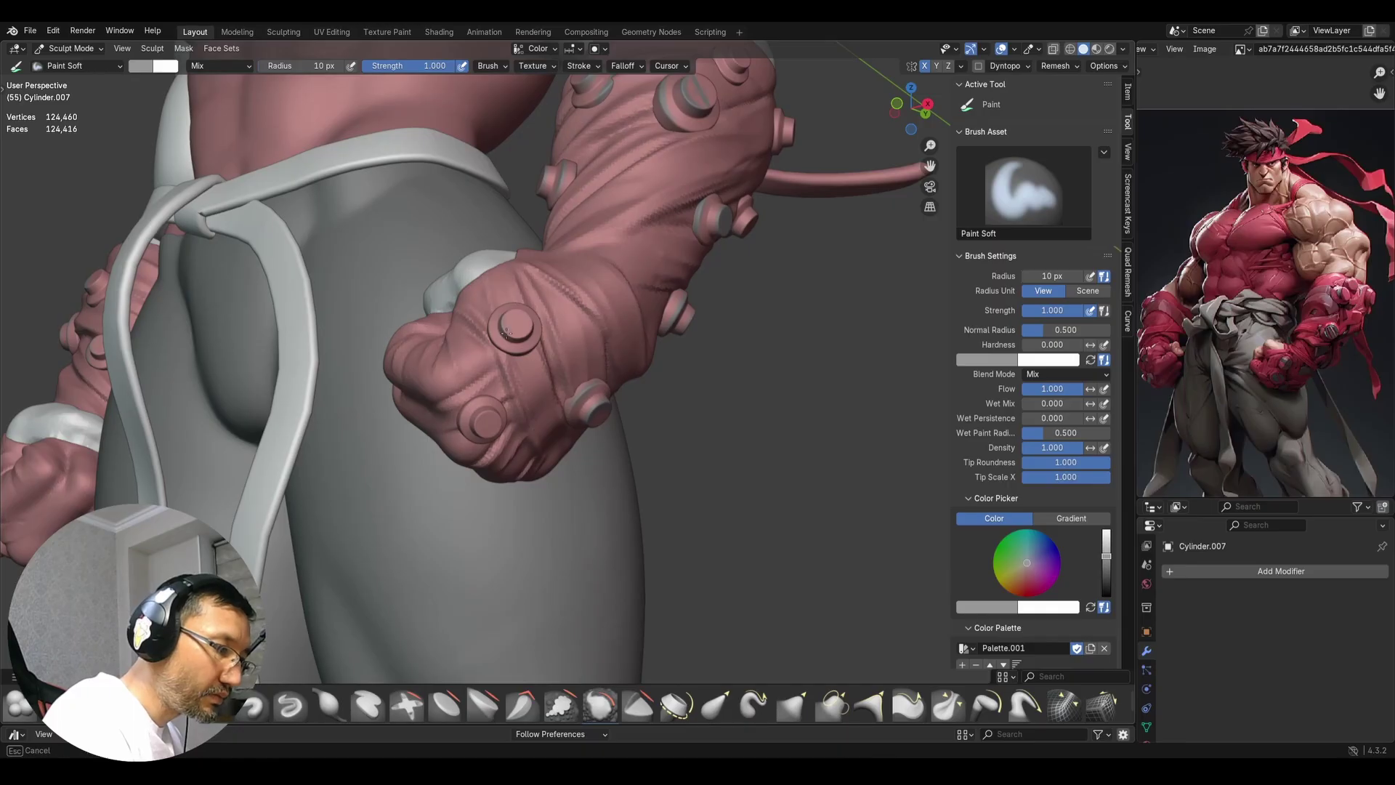
pyautogui.scroll(4, 519, 322)
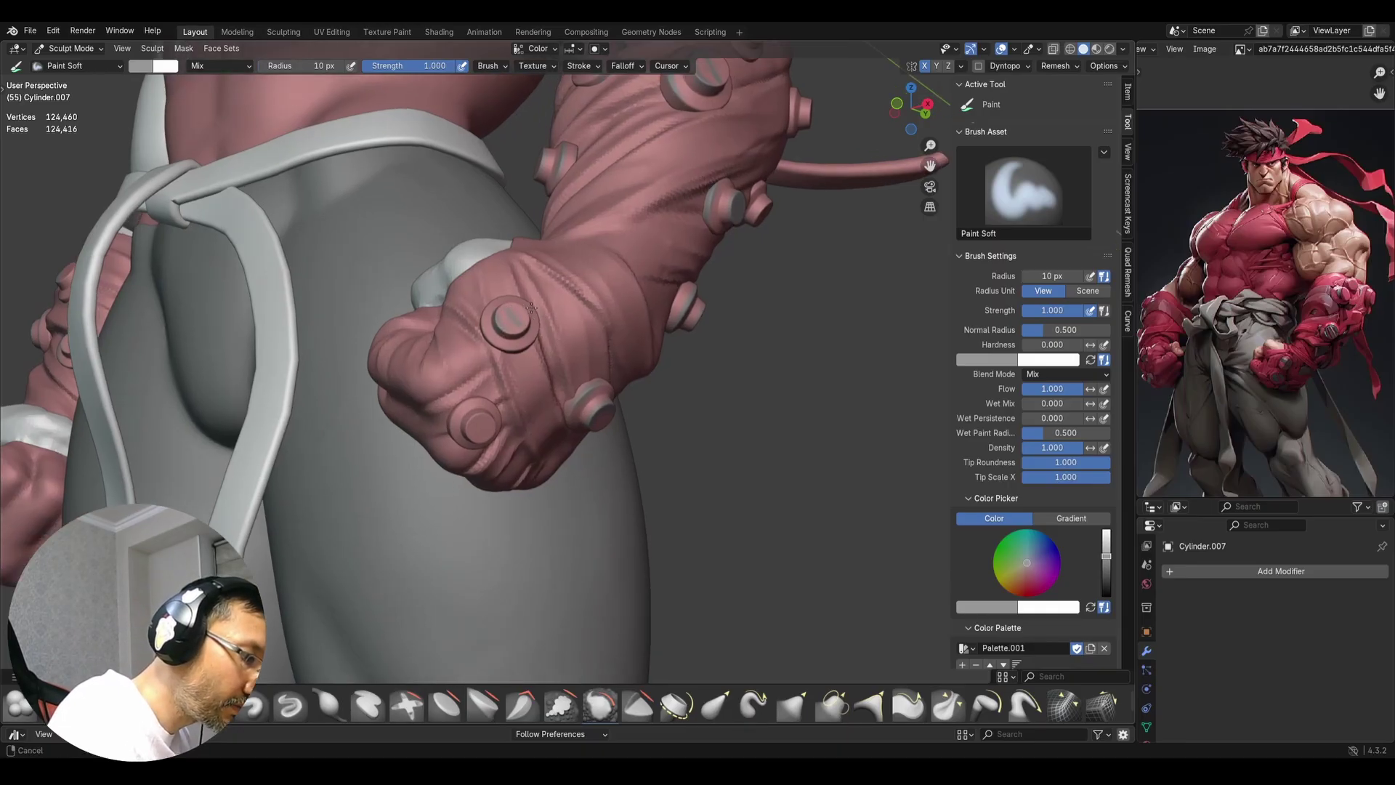
pyautogui.moveTo(510, 315); pyautogui.dragTo(486, 308)
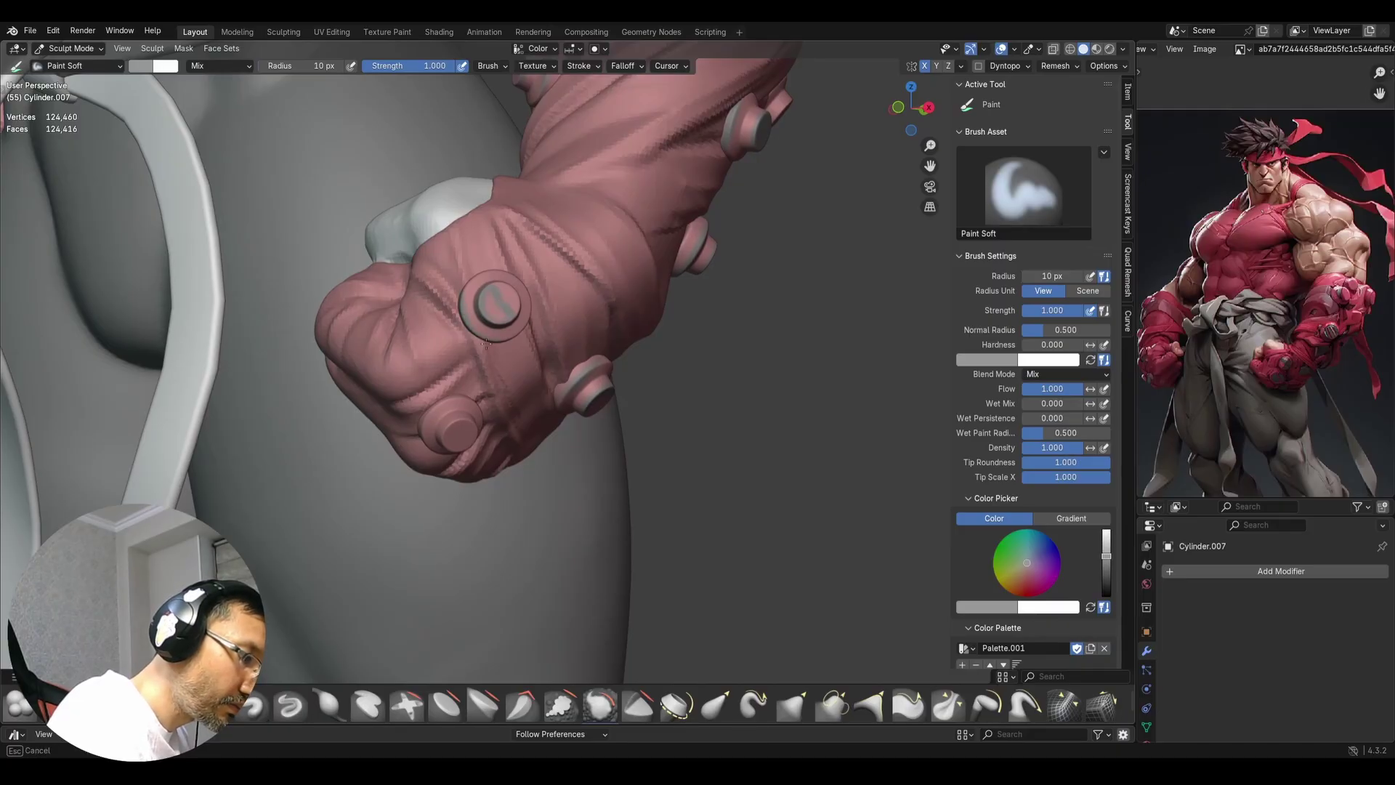
# Paint the small studs at the top and along the outer side of the forearm wrap light grey
pyautogui.keyDown('ctrl'); pyautogui.keyDown('alt'); pyautogui.moveTo(552, 273); pyautogui.dragTo(561, 450); pyautogui.keyUp('alt'); pyautogui.keyUp('ctrl')
pyautogui.keyDown('alt'); pyautogui.moveTo(676, 466); pyautogui.dragTo(687, 355); pyautogui.keyUp('alt')
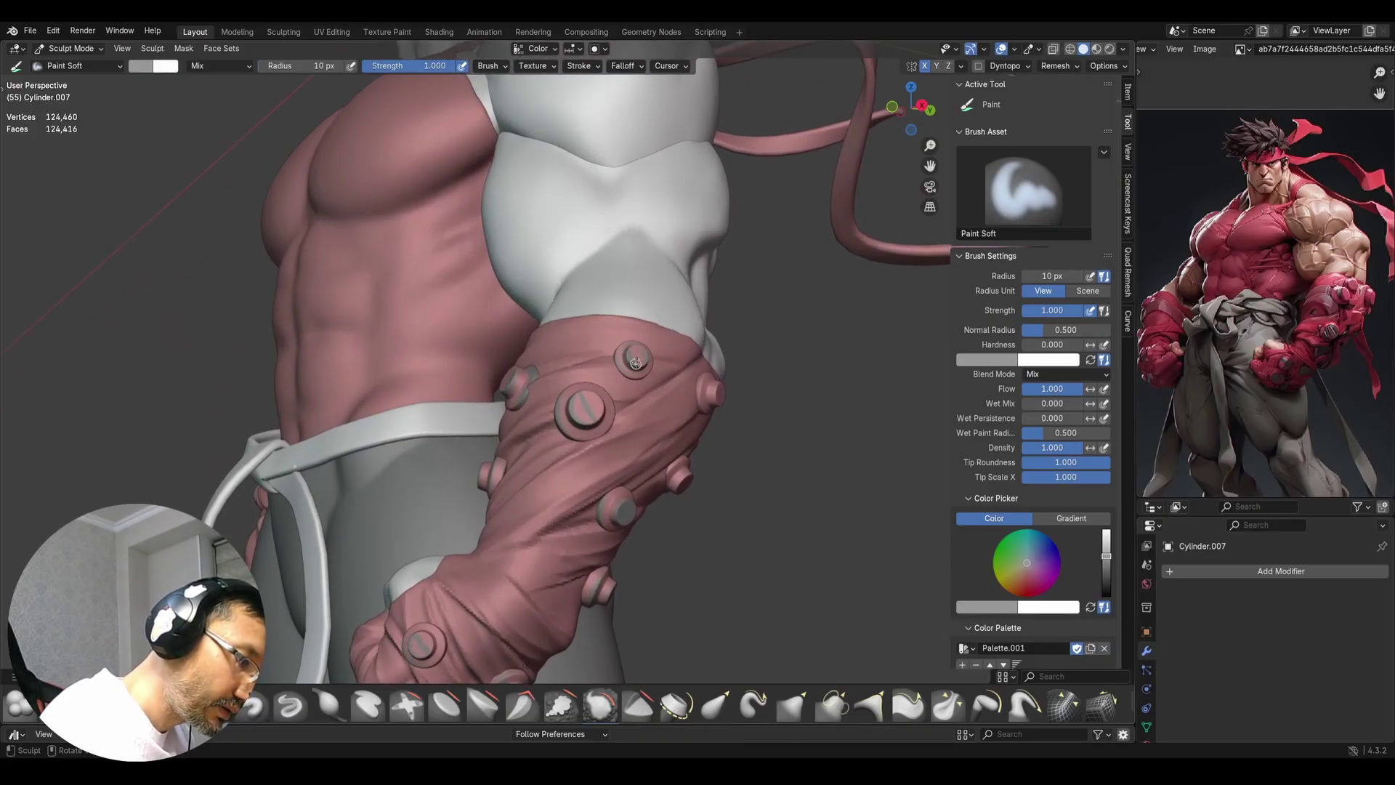
pyautogui.keyDown('ctrl'); pyautogui.keyDown('alt'); pyautogui.moveTo(654, 362); pyautogui.dragTo(696, 286); pyautogui.keyUp('alt'); pyautogui.keyUp('ctrl')
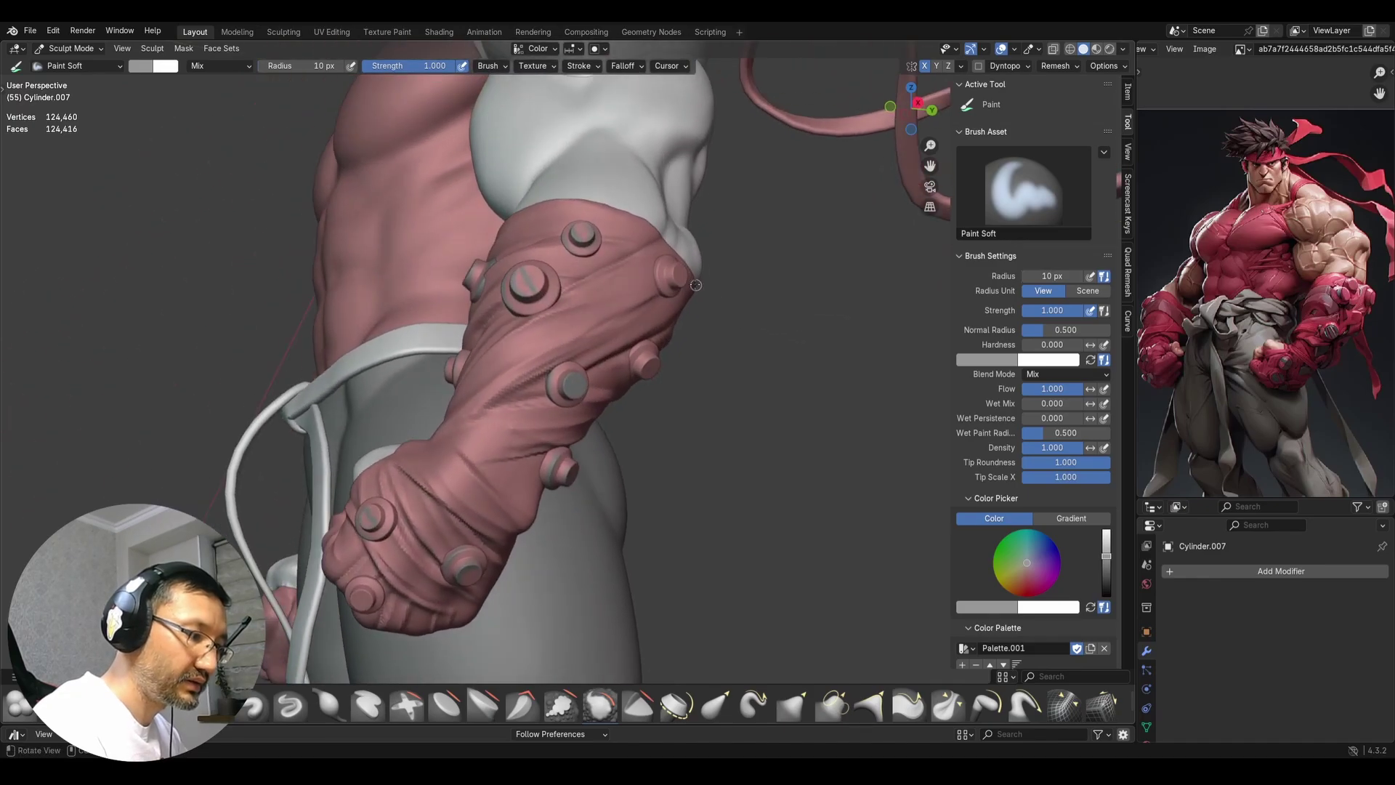
pyautogui.keyDown('ctrl'); pyautogui.keyDown('alt'); pyautogui.moveTo(698, 385); pyautogui.dragTo(702, 319); pyautogui.keyUp('alt'); pyautogui.keyUp('ctrl')
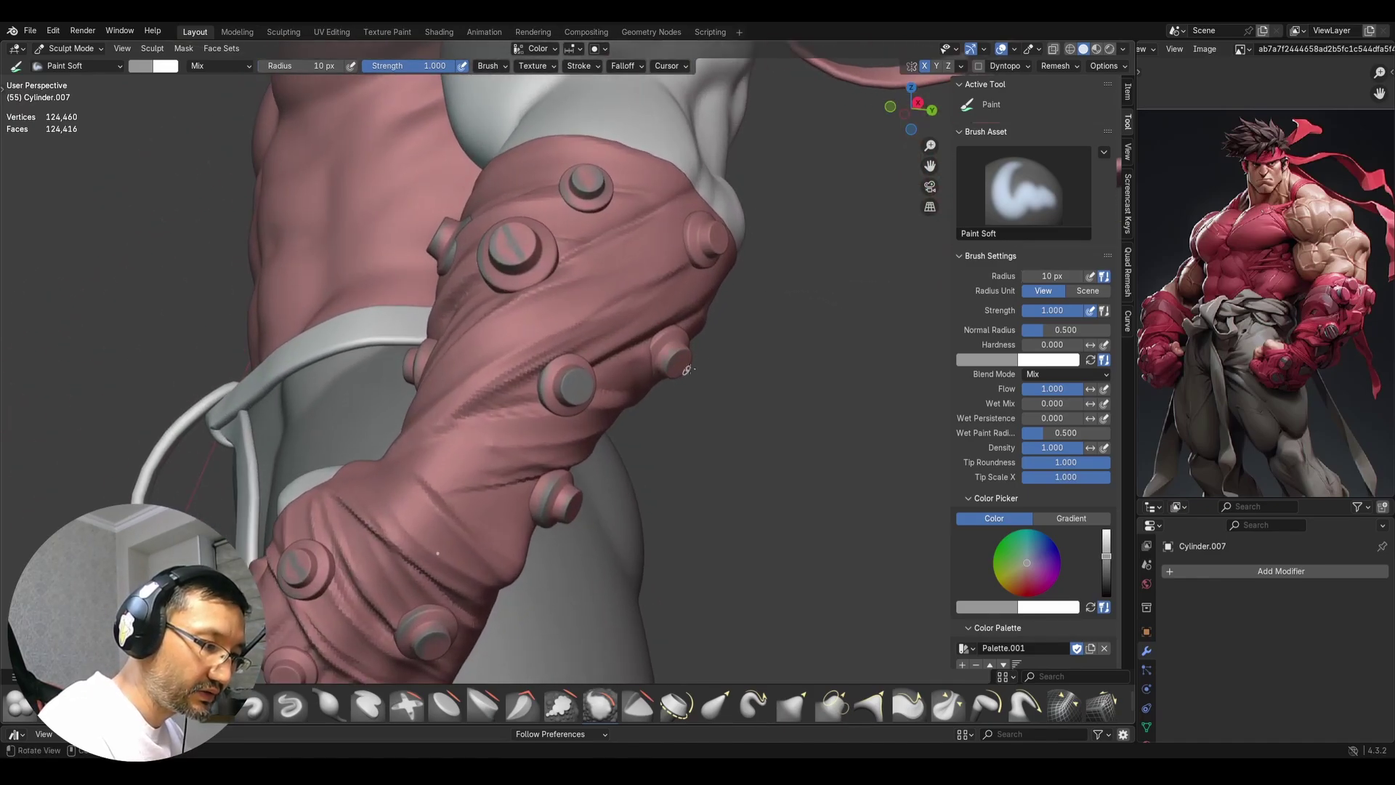
pyautogui.keyDown('alt'); pyautogui.moveTo(687, 370); pyautogui.dragTo(687, 352); pyautogui.keyUp('alt')
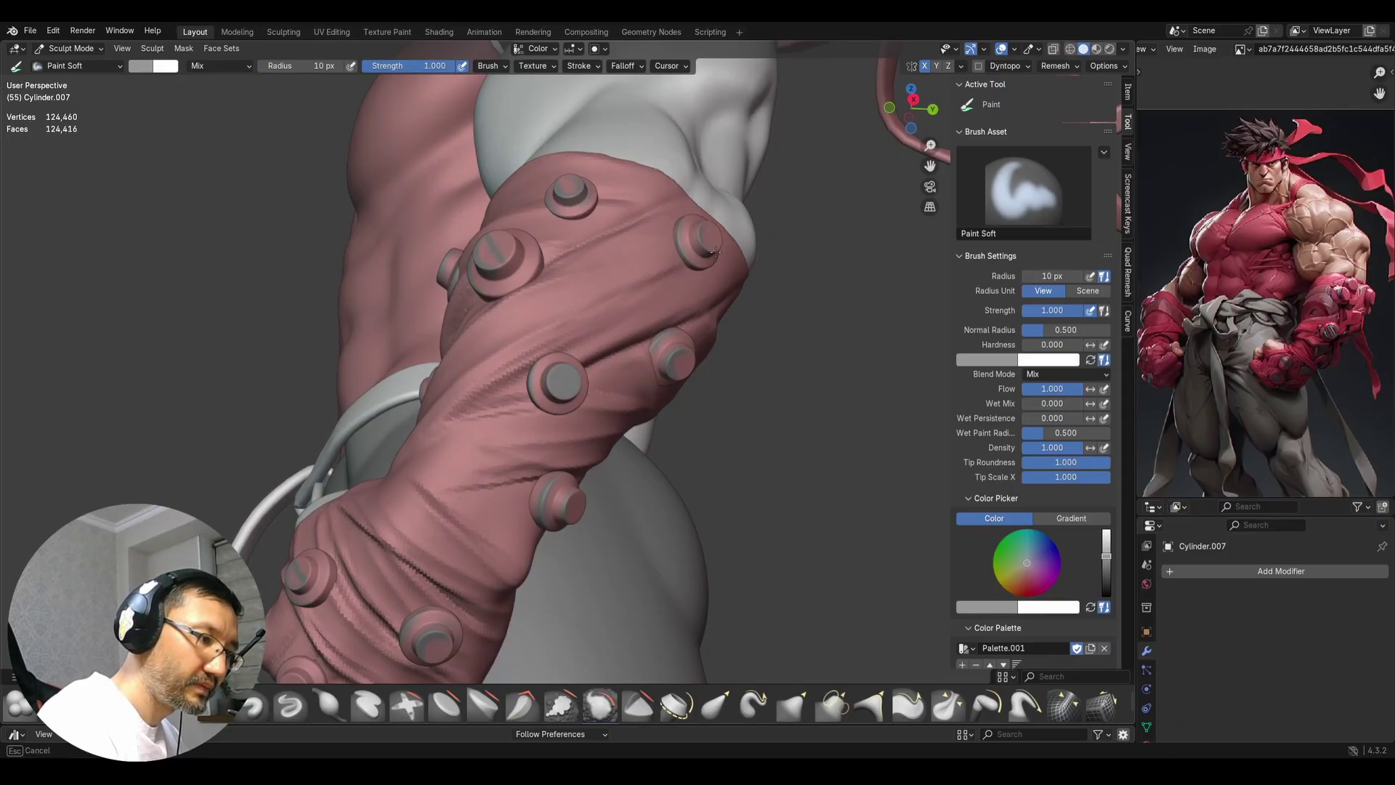
pyautogui.moveTo(715, 245); pyautogui.dragTo(719, 256)
# Paint the stud nearest the knuckles of the wrapped fist light grey
pyautogui.scroll(-9, 719, 256)
pyautogui.moveTo(654, 363); pyautogui.dragTo(708, 380, button='middle')
pyautogui.scroll(3, 707, 381)
pyautogui.keyDown('ctrl'); pyautogui.moveTo(481, 428); pyautogui.dragTo(527, 318, button='middle'); pyautogui.keyUp('ctrl')
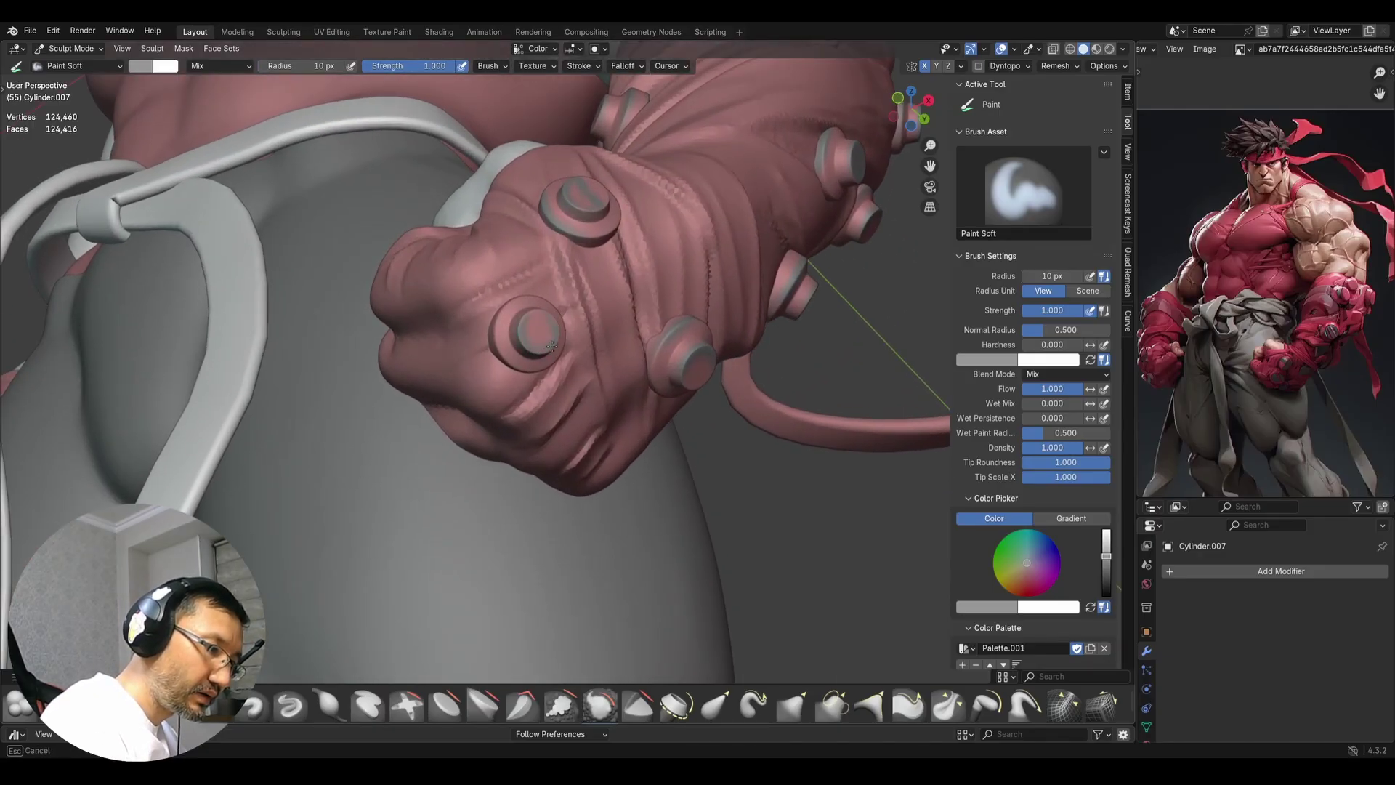
pyautogui.moveTo(531, 327); pyautogui.dragTo(506, 332, button='middle')
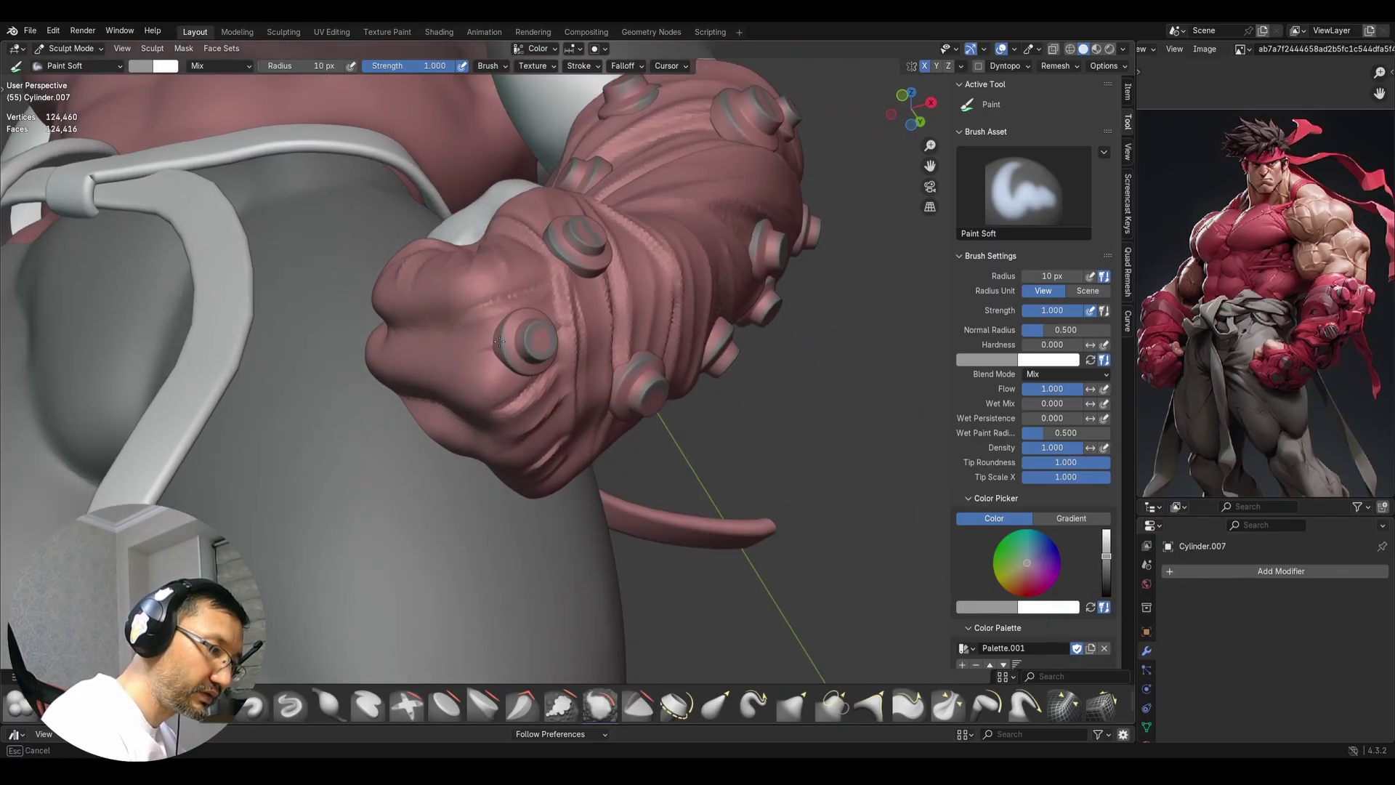
pyautogui.moveTo(520, 337)
pyautogui.mouseDown(button='middle')
pyautogui.moveTo(565, 337)
pyautogui.moveTo(637, 479)
pyautogui.mouseUp(button='middle')
# Add the current light grey paint colour to the colour palette
pyautogui.scroll(-6, 566, 337)
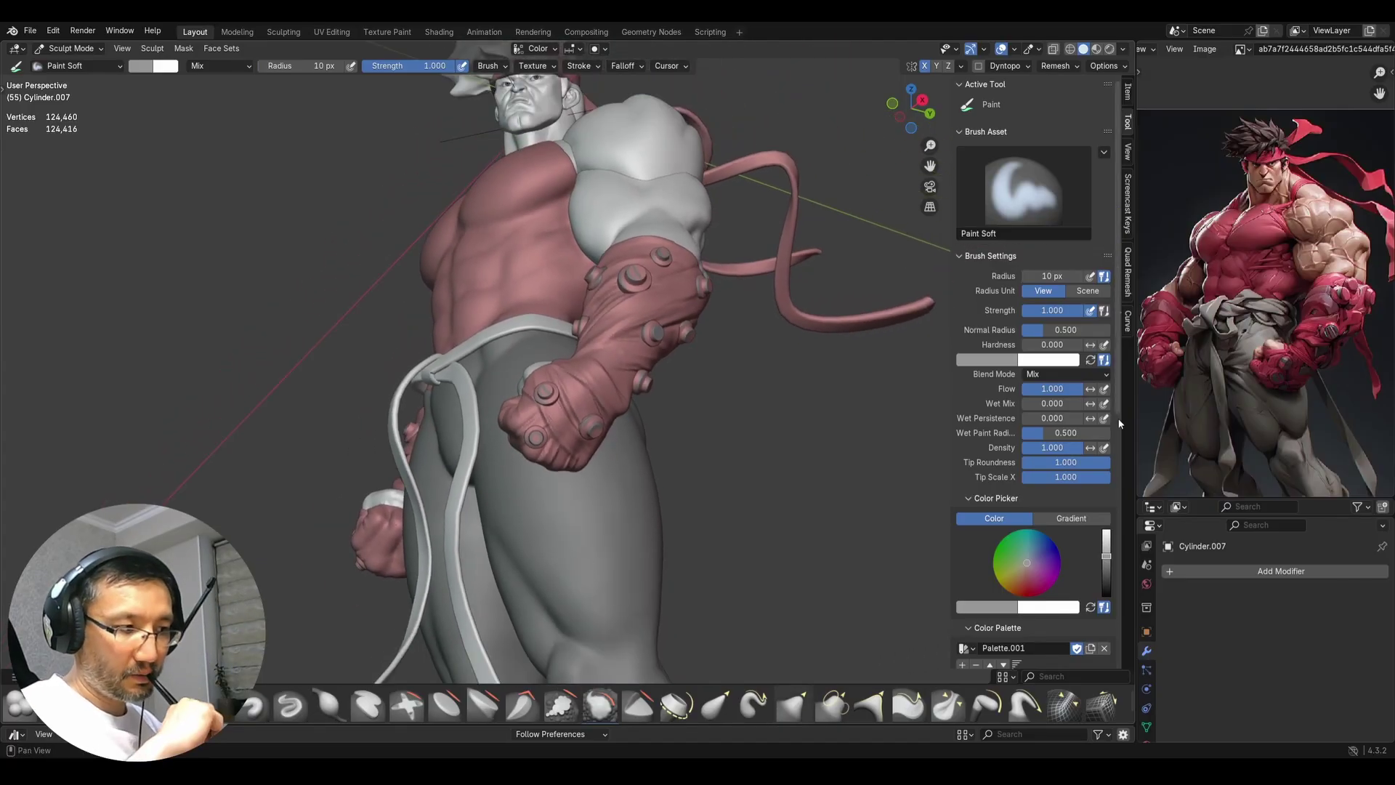
pyautogui.scroll(-2, 634, 405)
pyautogui.moveTo(635, 406); pyautogui.dragTo(739, 451, button='middle')
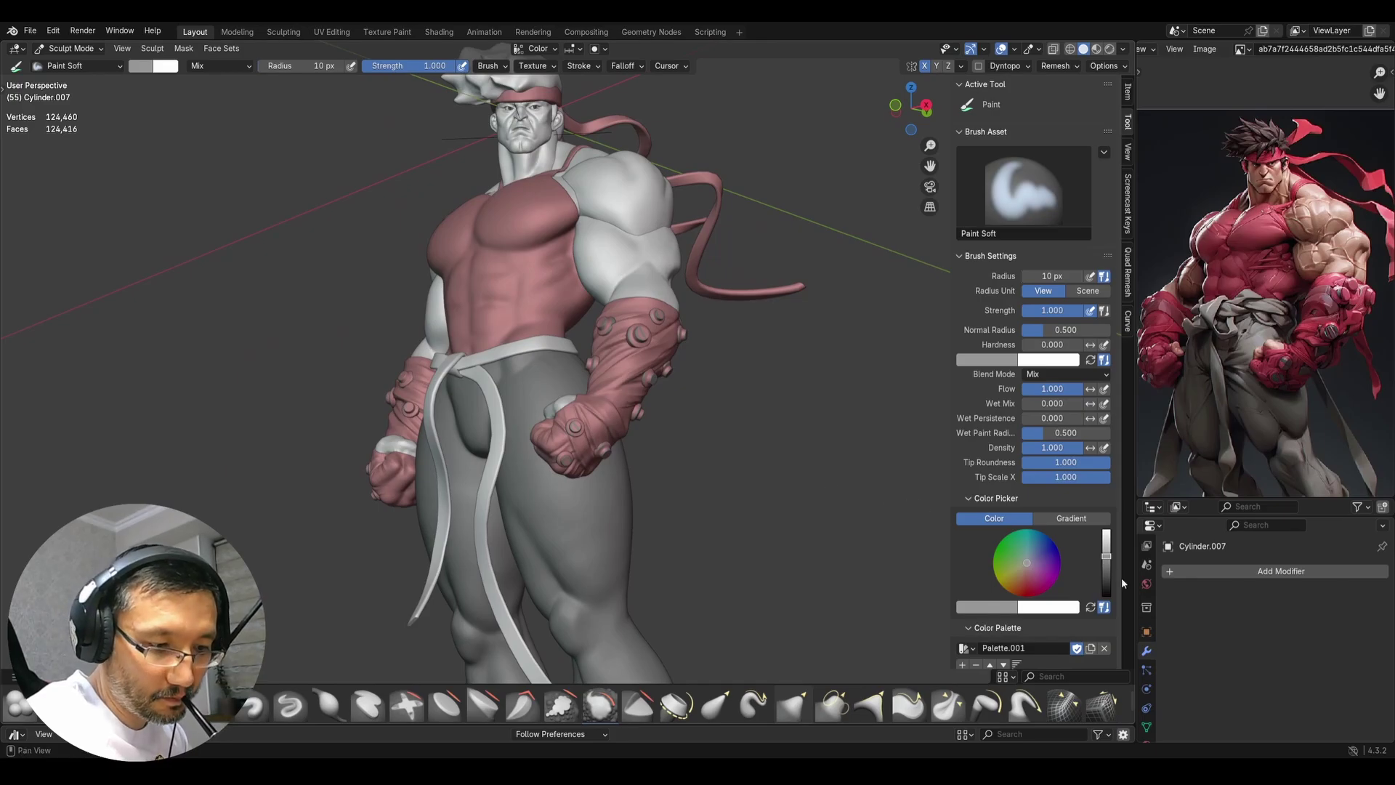
pyautogui.scroll(-5, 1053, 567)
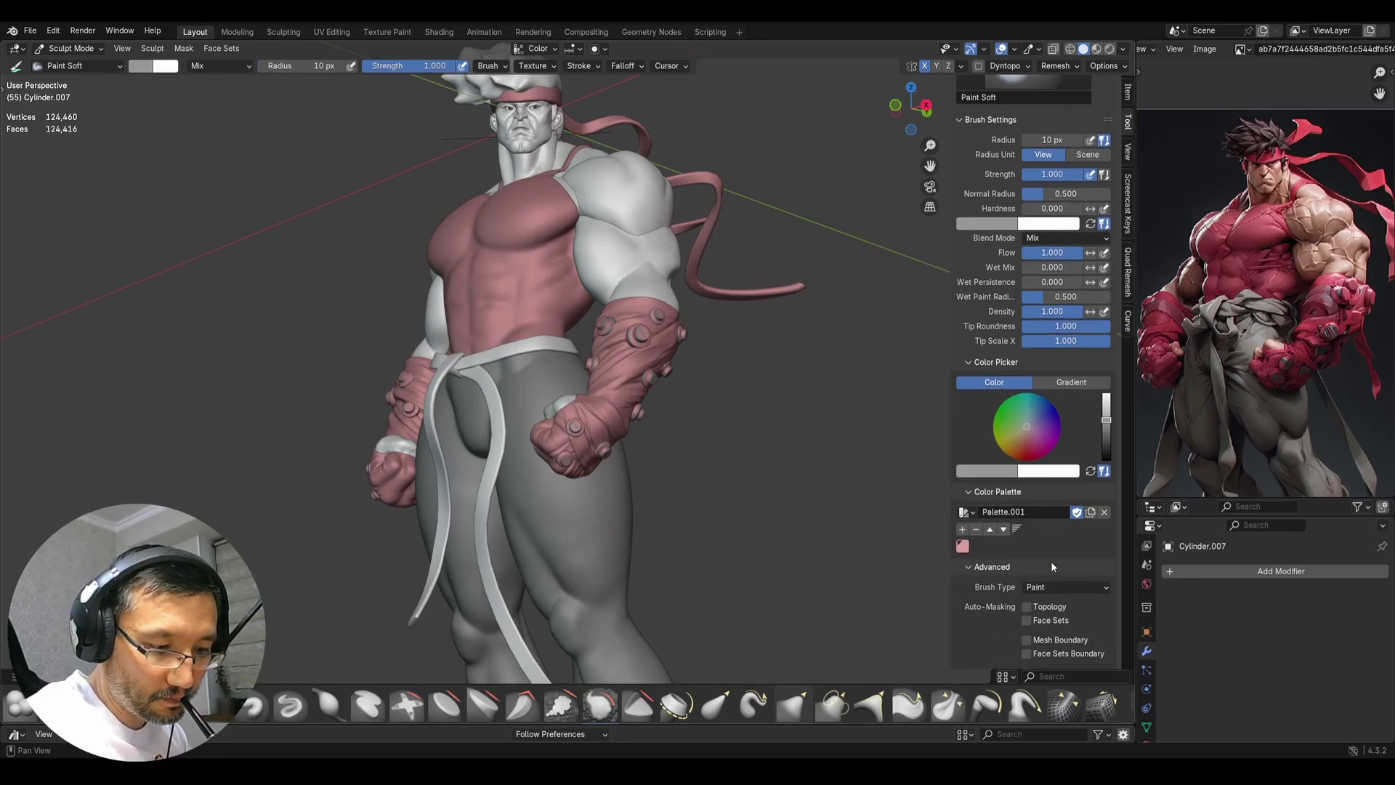
pyautogui.click(963, 529)
# Pick the pink palette colour, darken it to a deeper pink, and set the brush radius to 7 px
pyautogui.click(963, 546)
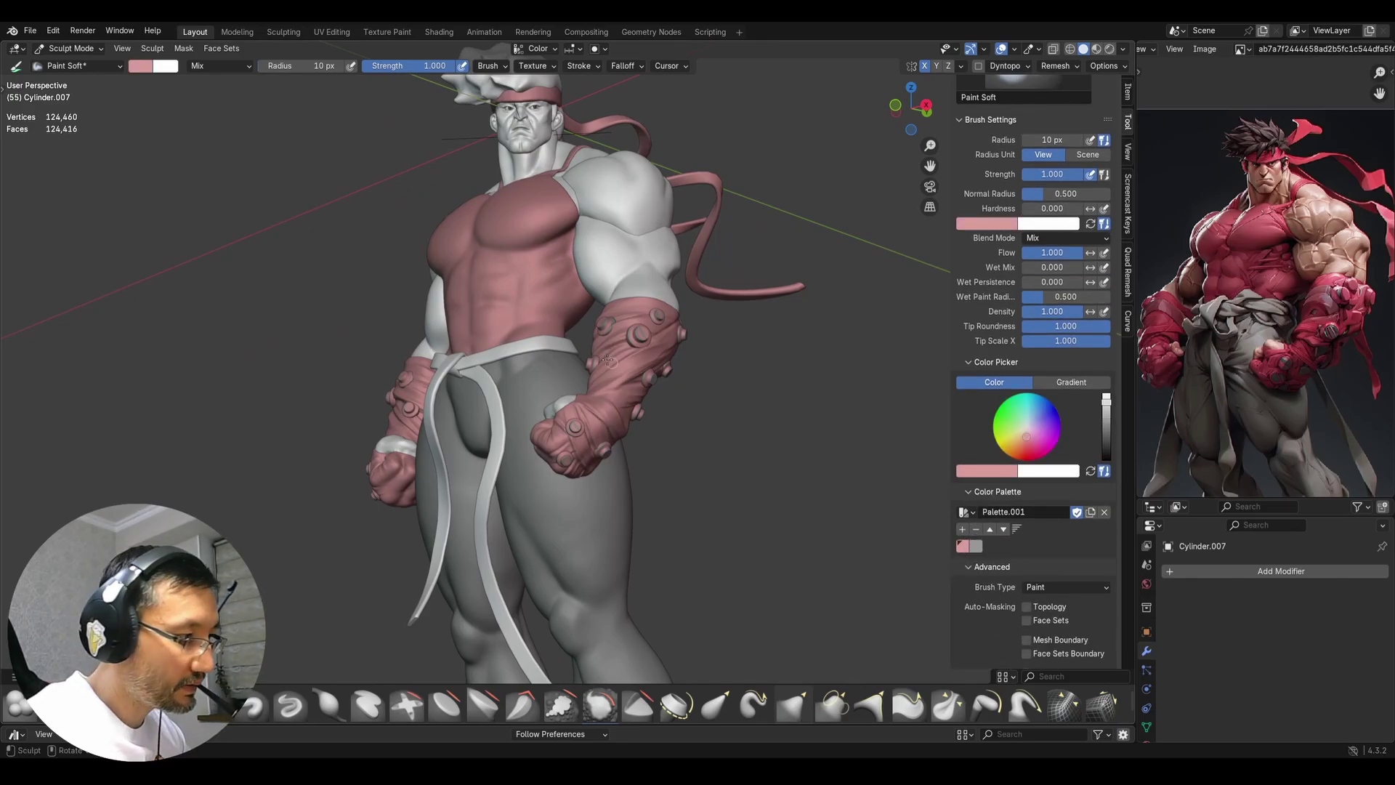
pyautogui.click(141, 68)
pyautogui.moveTo(253, 110); pyautogui.dragTo(253, 126)
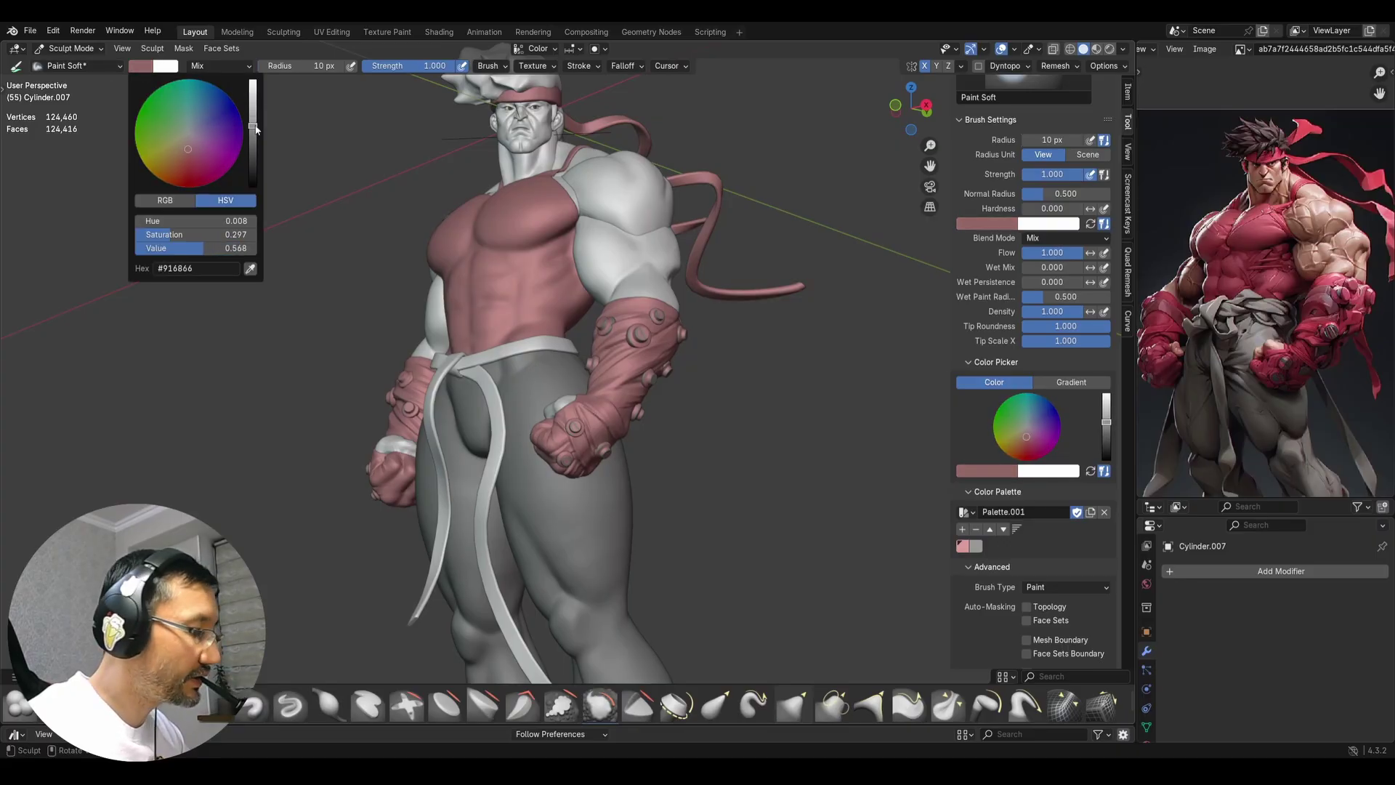
pyautogui.scroll(3, 581, 356)
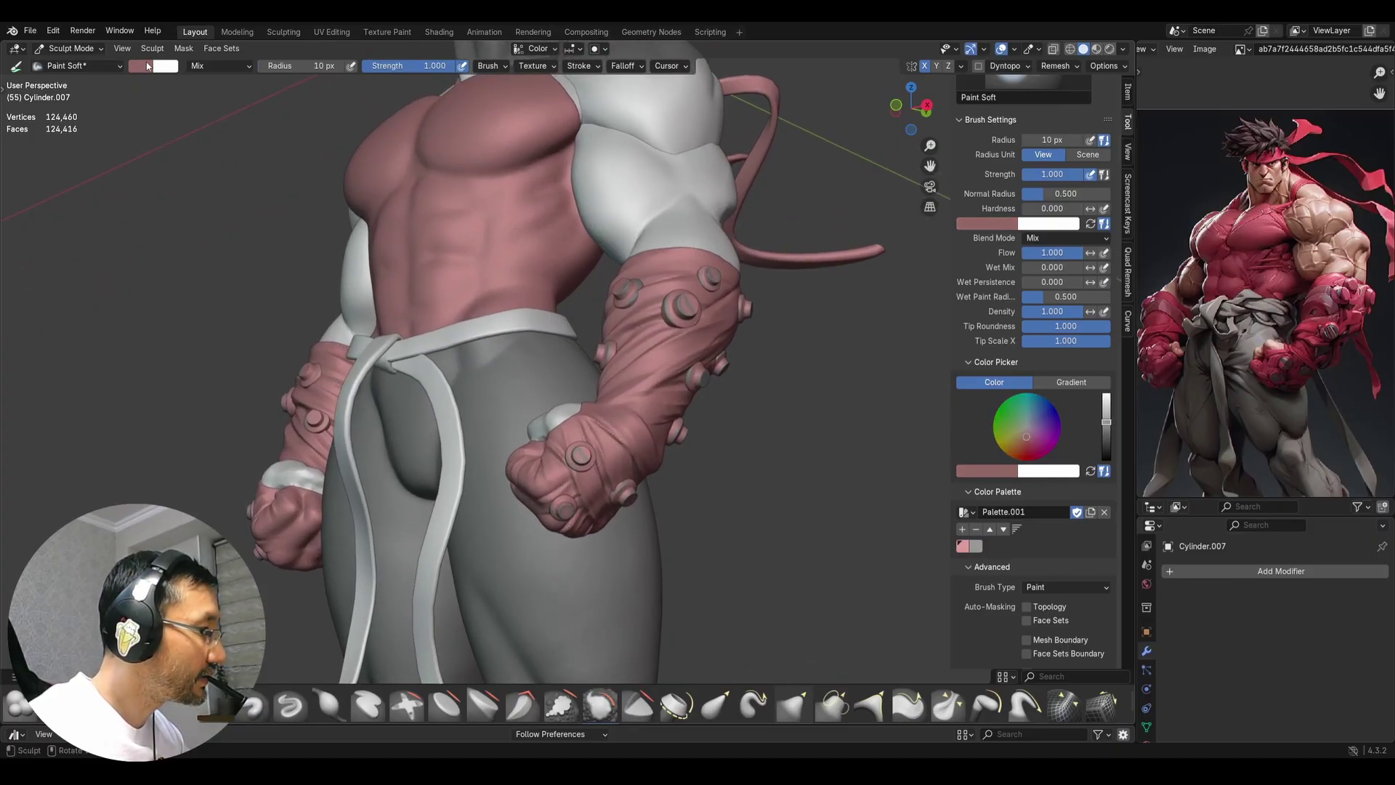
pyautogui.click(147, 67)
pyautogui.moveTo(253, 126); pyautogui.dragTo(253, 136)
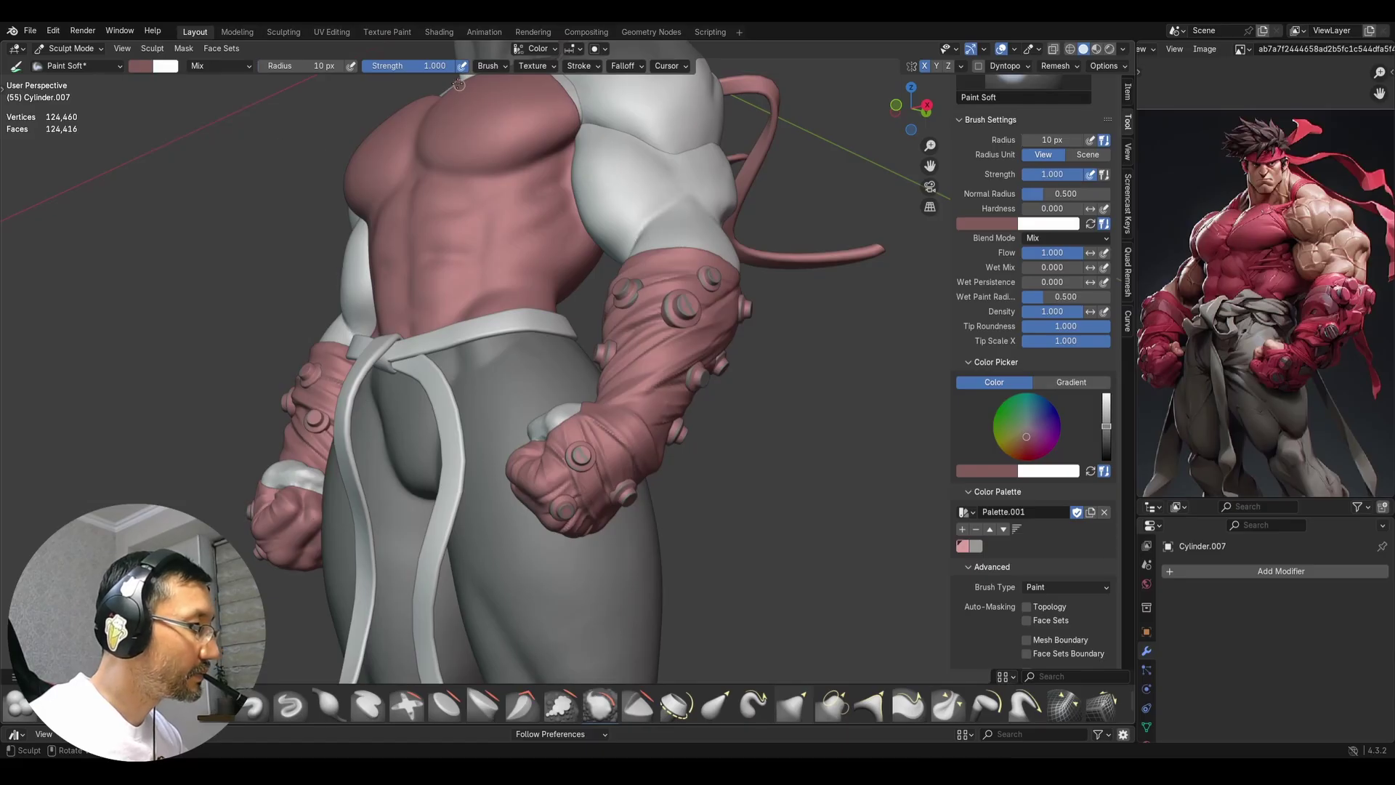
pyautogui.press('[')
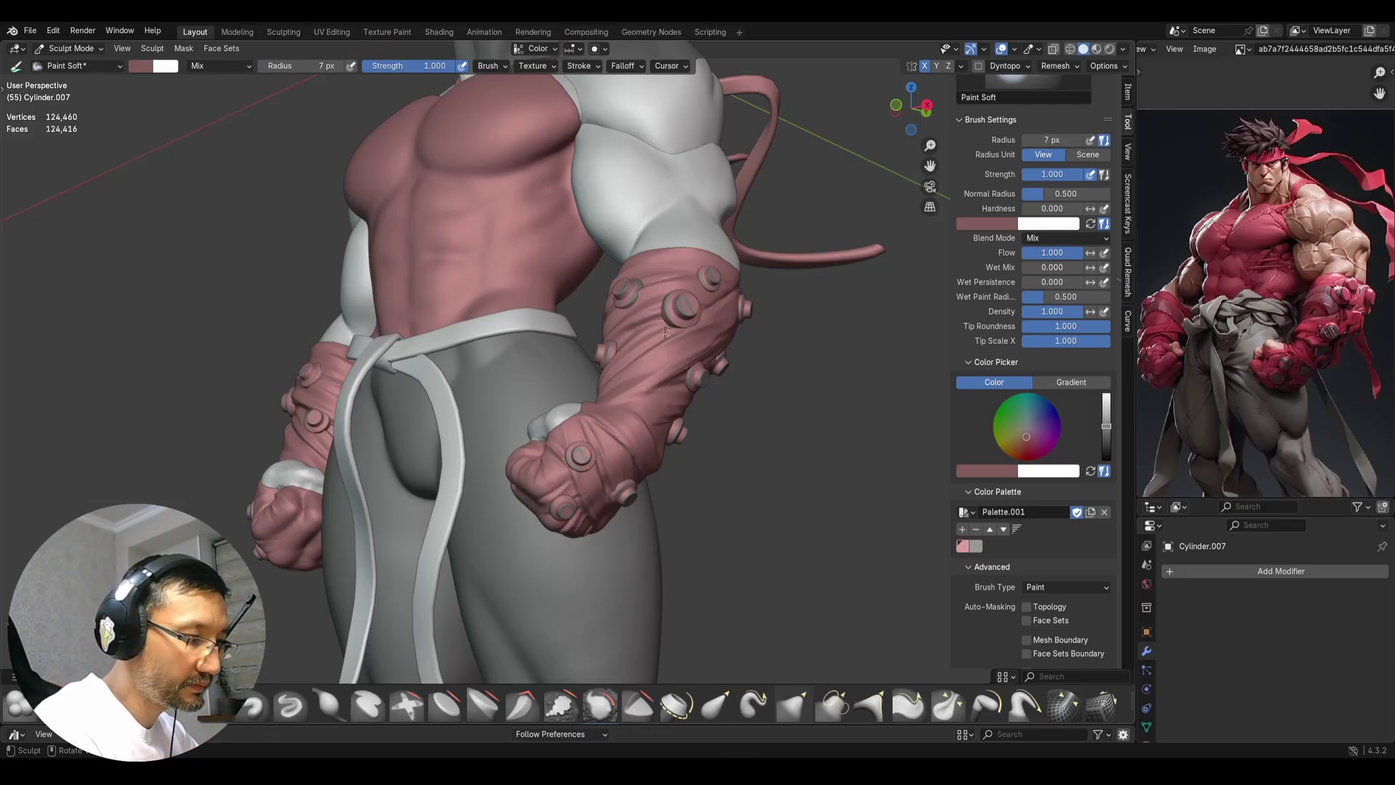
# Switch sculpting to the arm wraps and paint darker pink into the folds around the upper forearm studs
pyautogui.hotkey('alt', 'q')
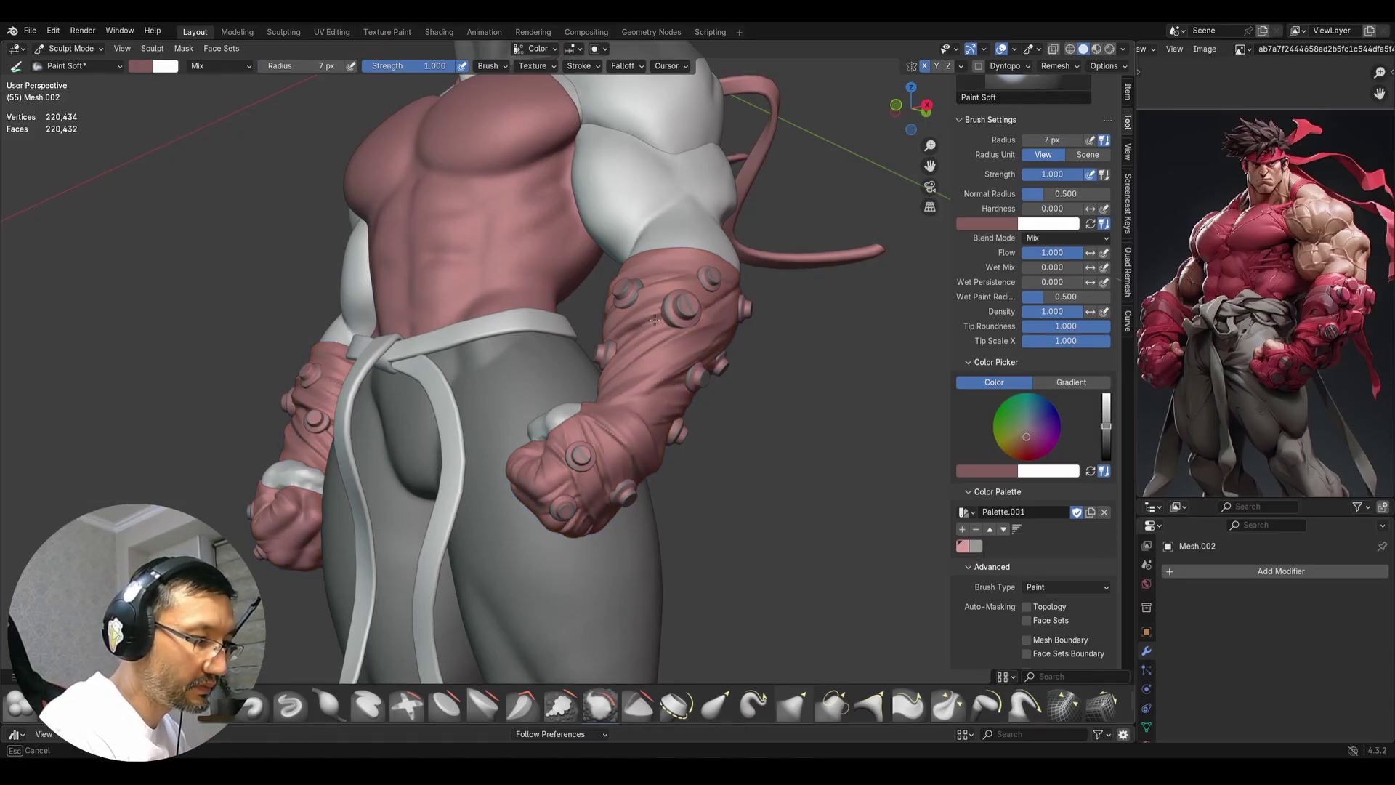
pyautogui.scroll(-1, 640, 336)
pyautogui.moveTo(640, 336); pyautogui.dragTo(614, 345)
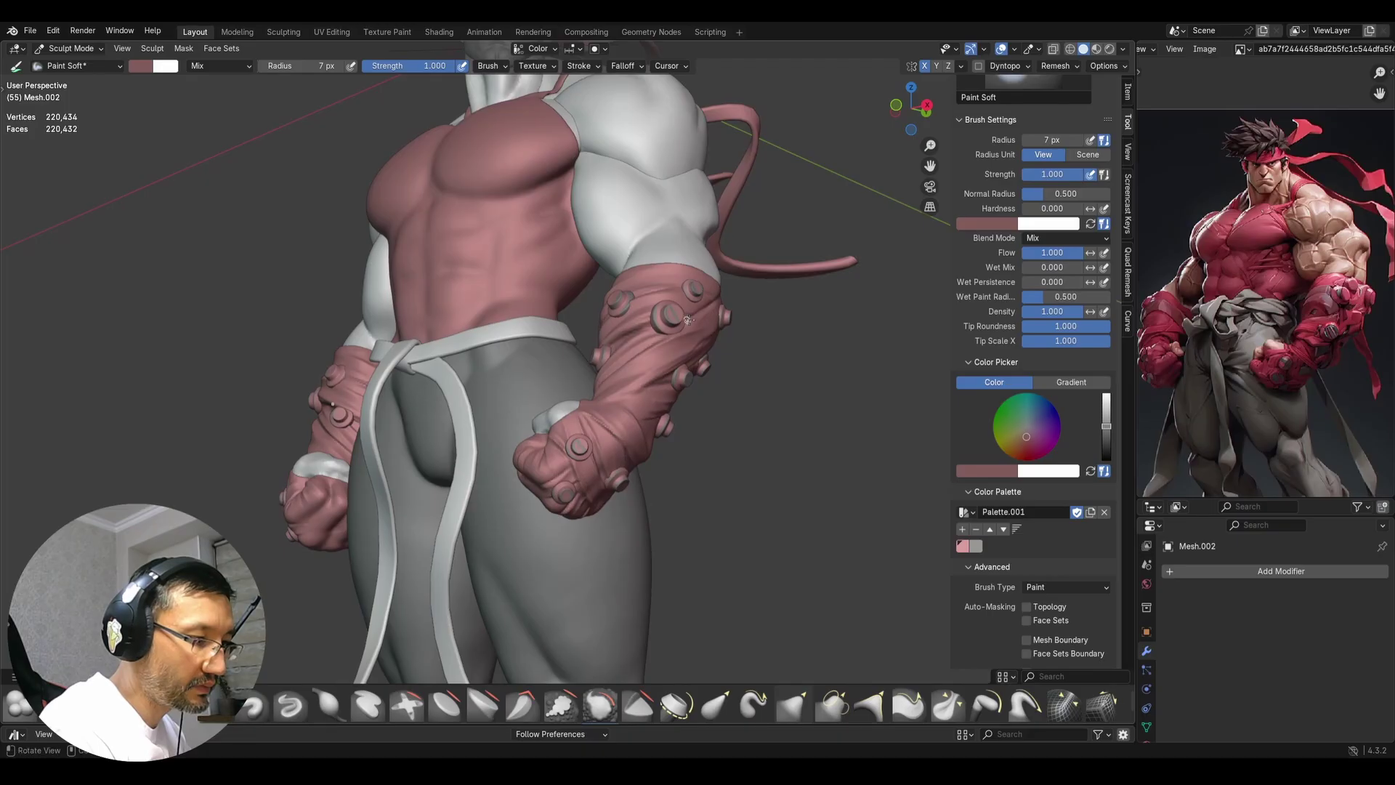
pyautogui.moveTo(688, 320); pyautogui.dragTo(626, 338, button='middle')
pyautogui.moveTo(627, 339); pyautogui.dragTo(625, 338)
pyautogui.scroll(2, 693, 317)
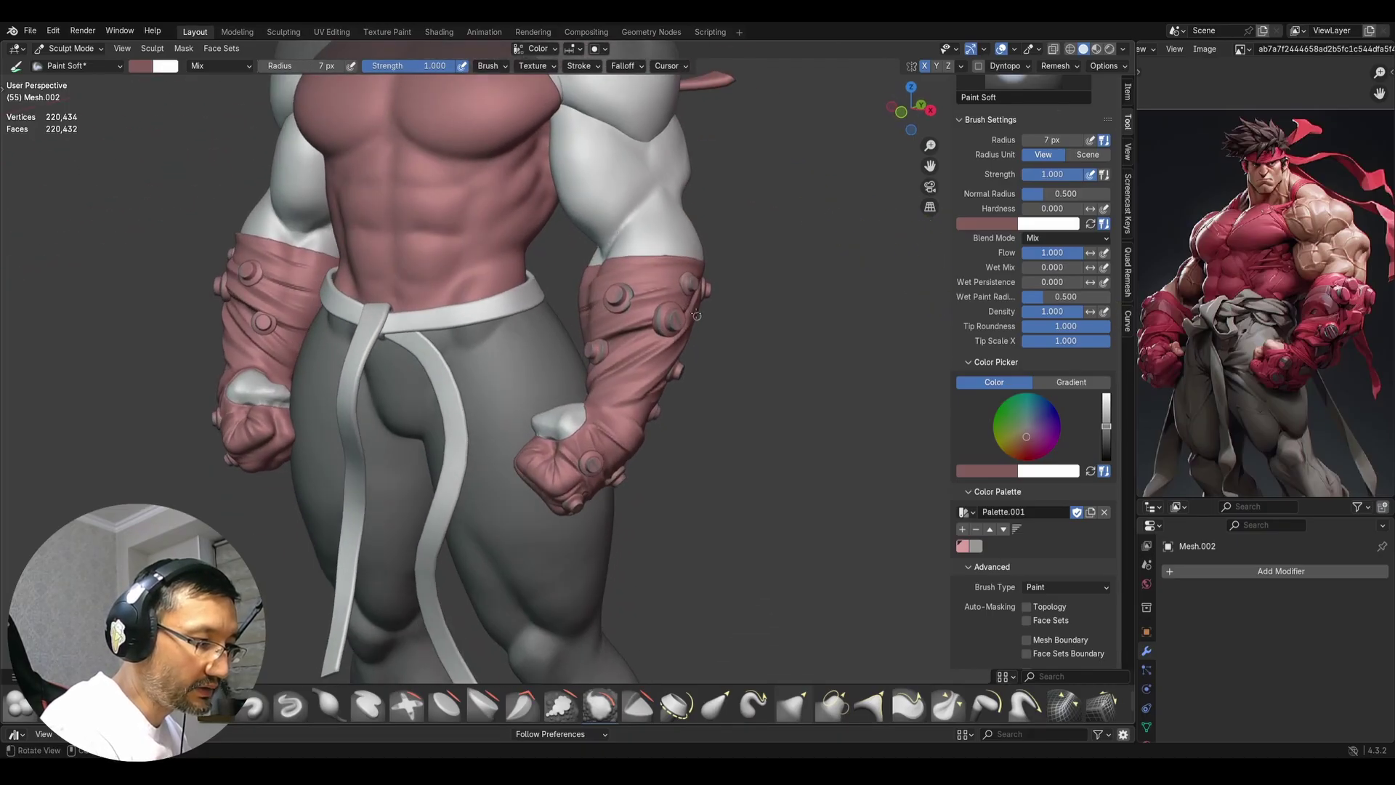
# Paint darker pink into the wrap folds on the front of the forearm, between and below the studs
pyautogui.moveTo(677, 283)
pyautogui.keyDown('shift'); pyautogui.mouseDown(button='middle')
pyautogui.moveTo(683, 314)
pyautogui.moveTo(603, 349)
pyautogui.moveTo(666, 386)
pyautogui.moveTo(608, 414)
pyautogui.moveTo(716, 401)
pyautogui.mouseUp(button='middle'); pyautogui.keyUp('shift')
pyautogui.scroll(1, 654, 378)
pyautogui.moveTo(646, 397)
pyautogui.mouseDown()
pyautogui.moveTo(687, 367)
pyautogui.moveTo(618, 410)
pyautogui.mouseUp()
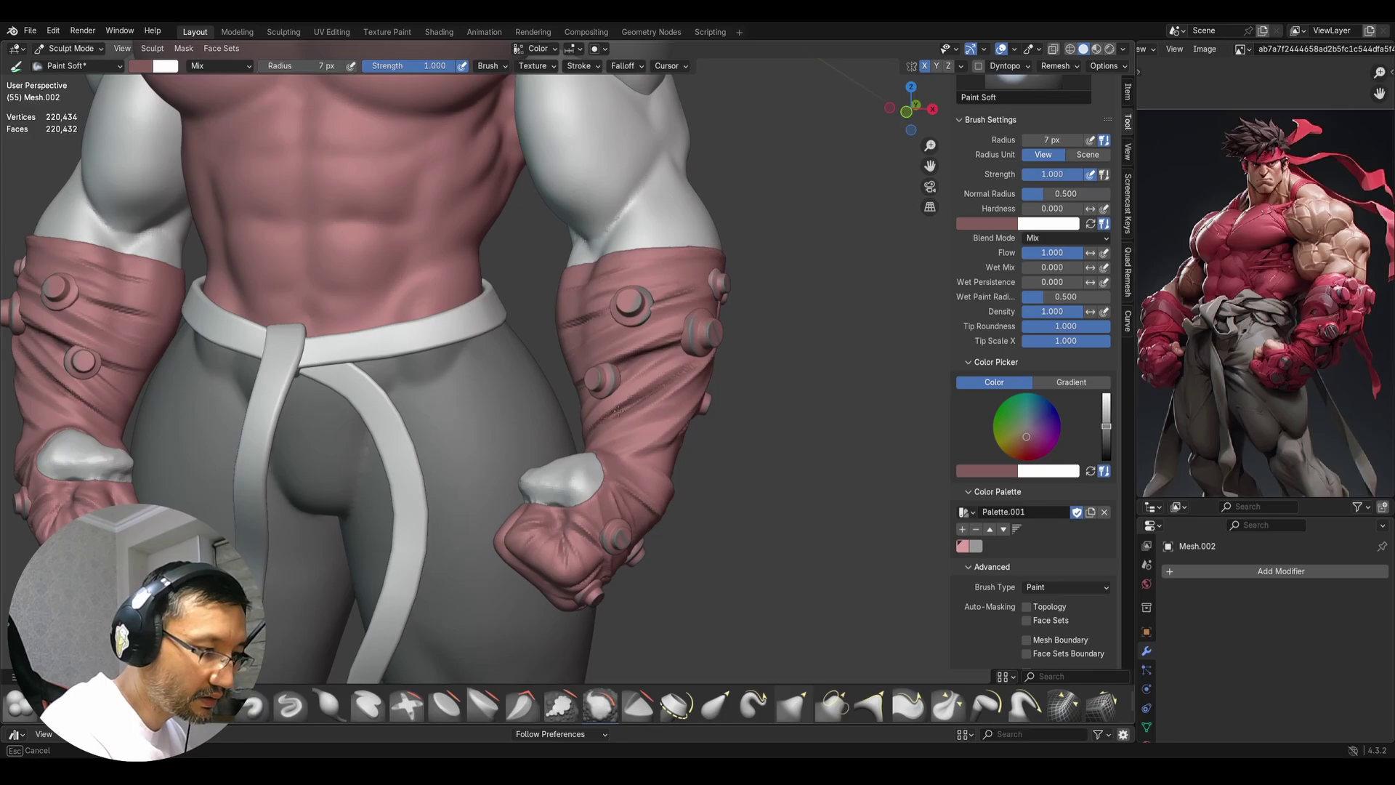
pyautogui.moveTo(669, 355); pyautogui.dragTo(642, 372)
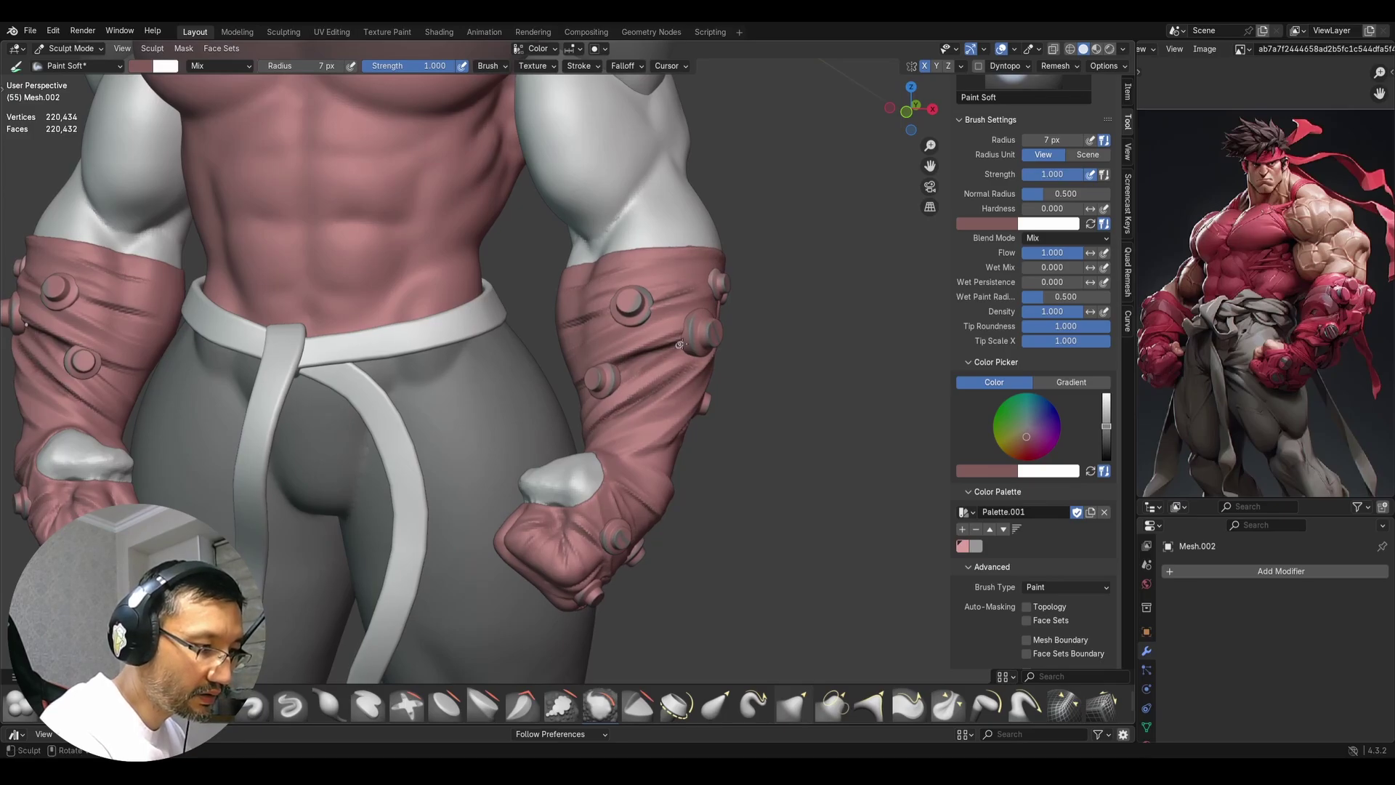
pyautogui.scroll(-4, 729, 336)
# Examine the shading of the wrap folds around the outer and back sides of the forearm
pyautogui.moveTo(771, 363); pyautogui.dragTo(726, 364, button='middle')
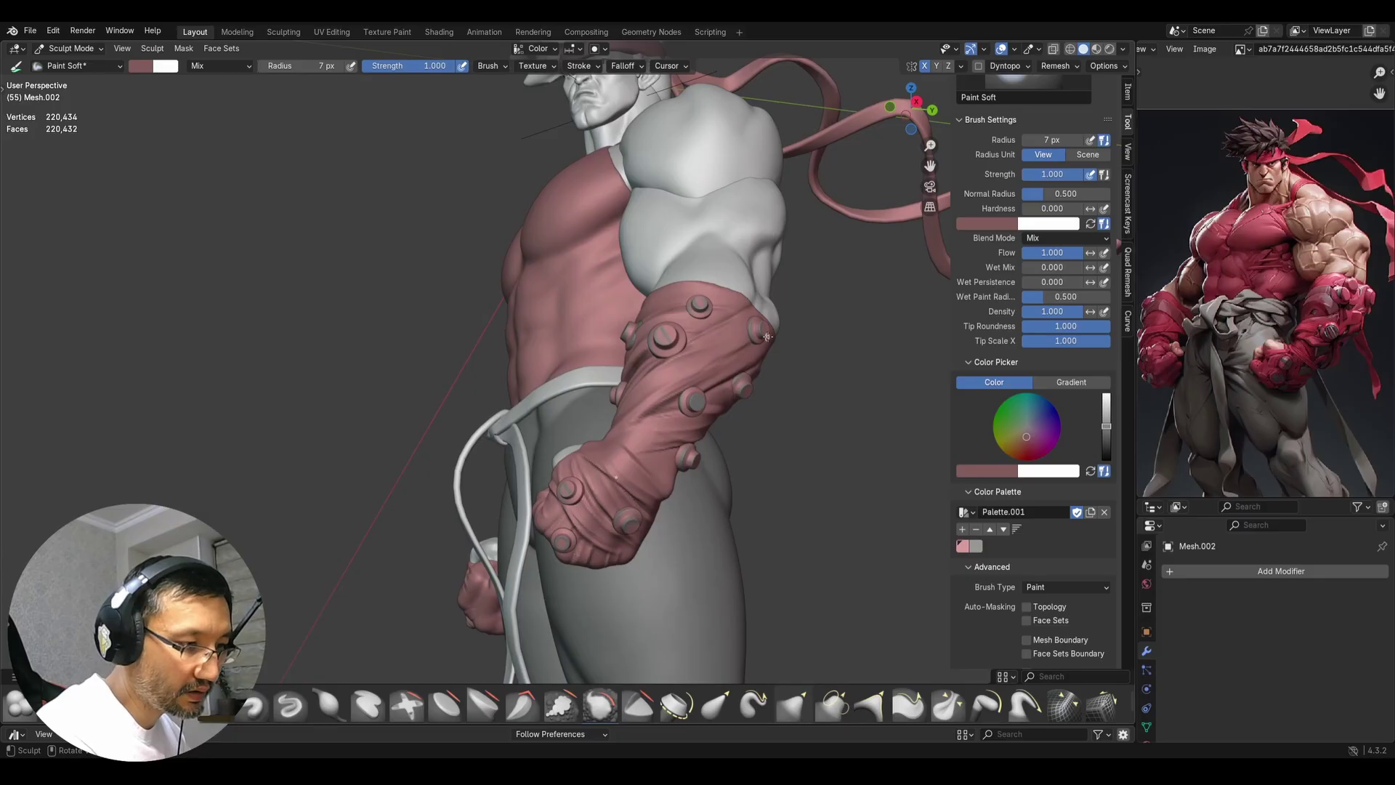
pyautogui.moveTo(783, 314); pyautogui.dragTo(760, 294, button='middle')
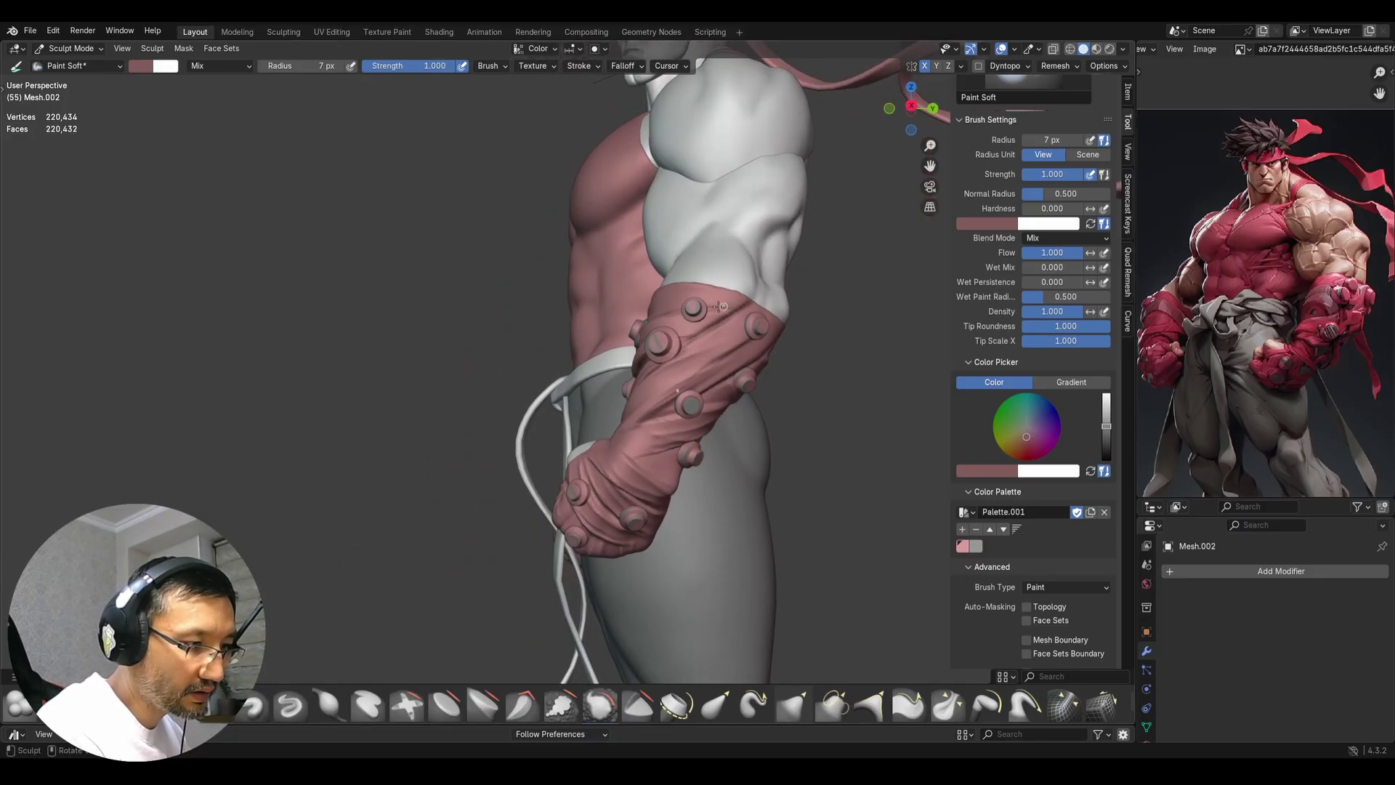
pyautogui.scroll(1, 729, 298)
pyautogui.moveTo(667, 325); pyautogui.dragTo(769, 431, button='middle')
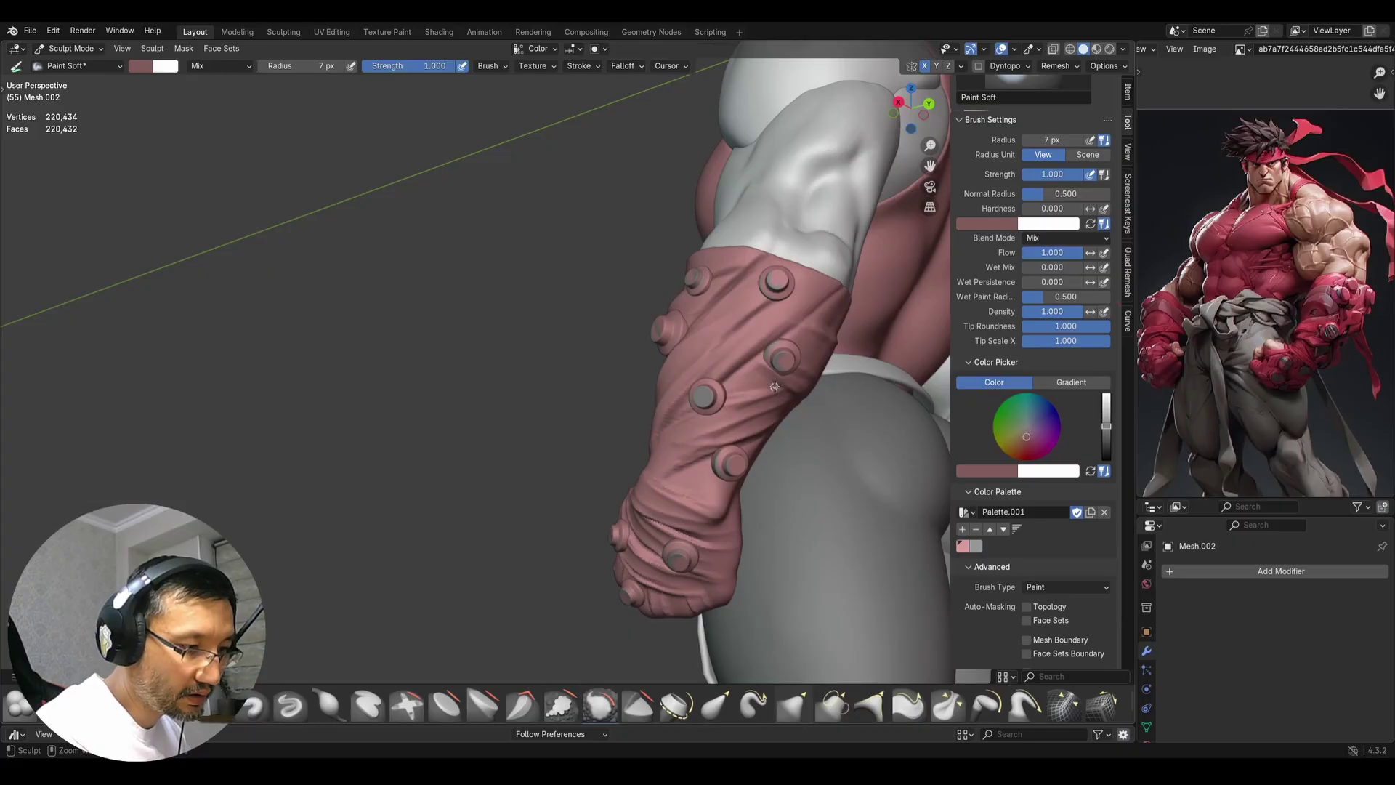
pyautogui.moveTo(785, 370)
pyautogui.mouseDown(button='middle')
pyautogui.moveTo(774, 418)
pyautogui.moveTo(772, 351)
pyautogui.mouseUp(button='middle')
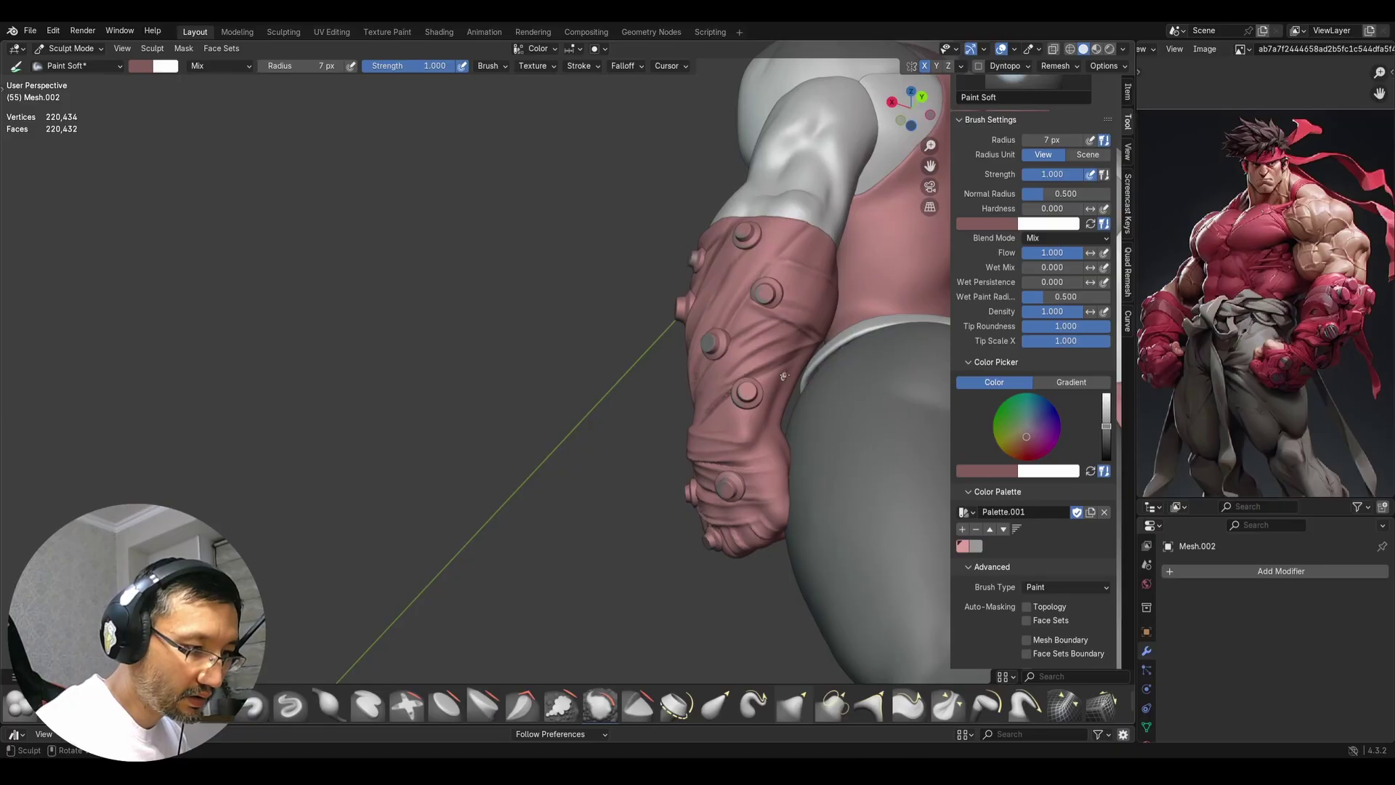
pyautogui.keyDown('ctrl'); pyautogui.moveTo(766, 430); pyautogui.dragTo(761, 494, button='middle'); pyautogui.keyUp('ctrl')
pyautogui.moveTo(726, 407); pyautogui.dragTo(741, 444, button='middle')
pyautogui.moveTo(701, 427)
pyautogui.mouseDown(button='middle')
pyautogui.moveTo(719, 430)
pyautogui.moveTo(643, 432)
pyautogui.moveTo(619, 411)
pyautogui.mouseUp(button='middle')
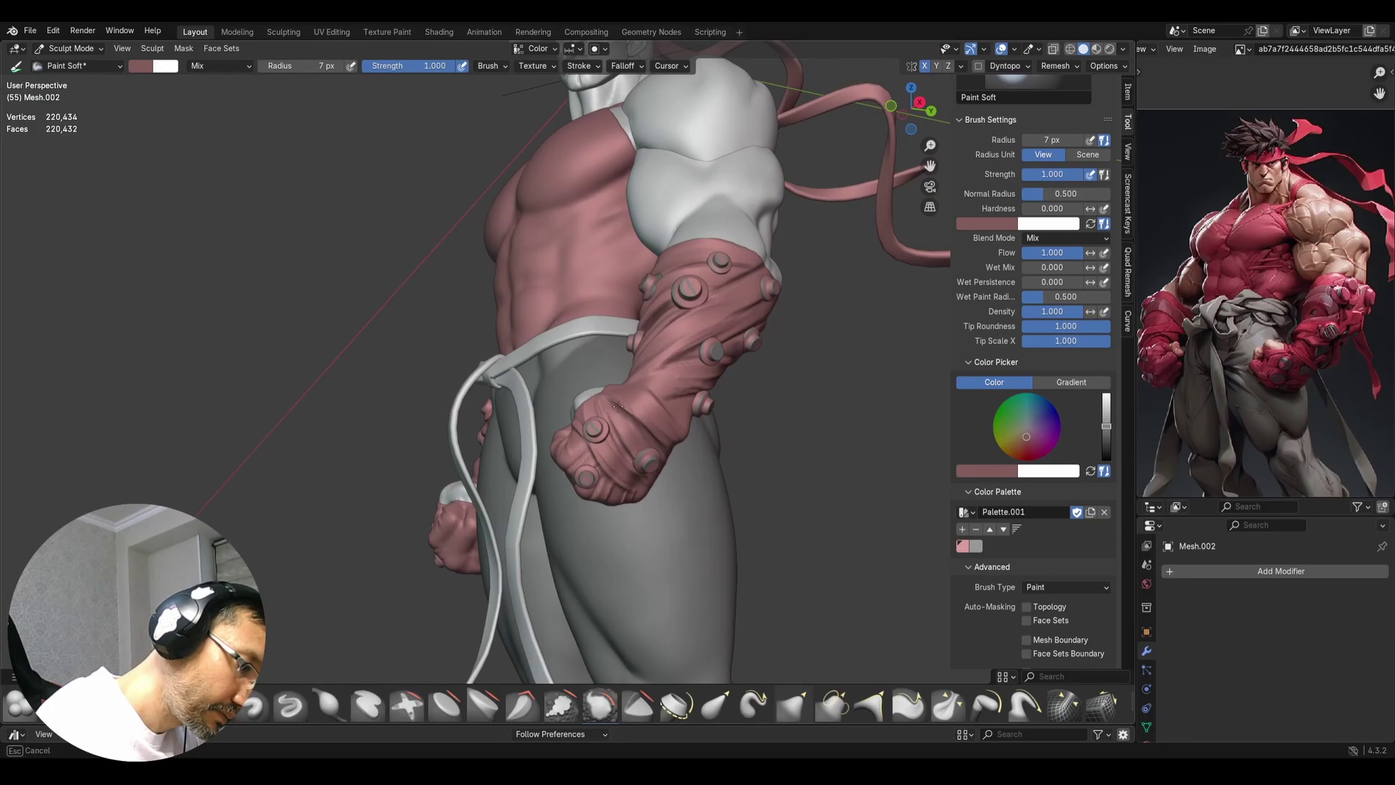
# Paint darker pink into the wrap folds across the fist, between the hand studs and toward the knuckles
pyautogui.moveTo(606, 402); pyautogui.dragTo(646, 468)
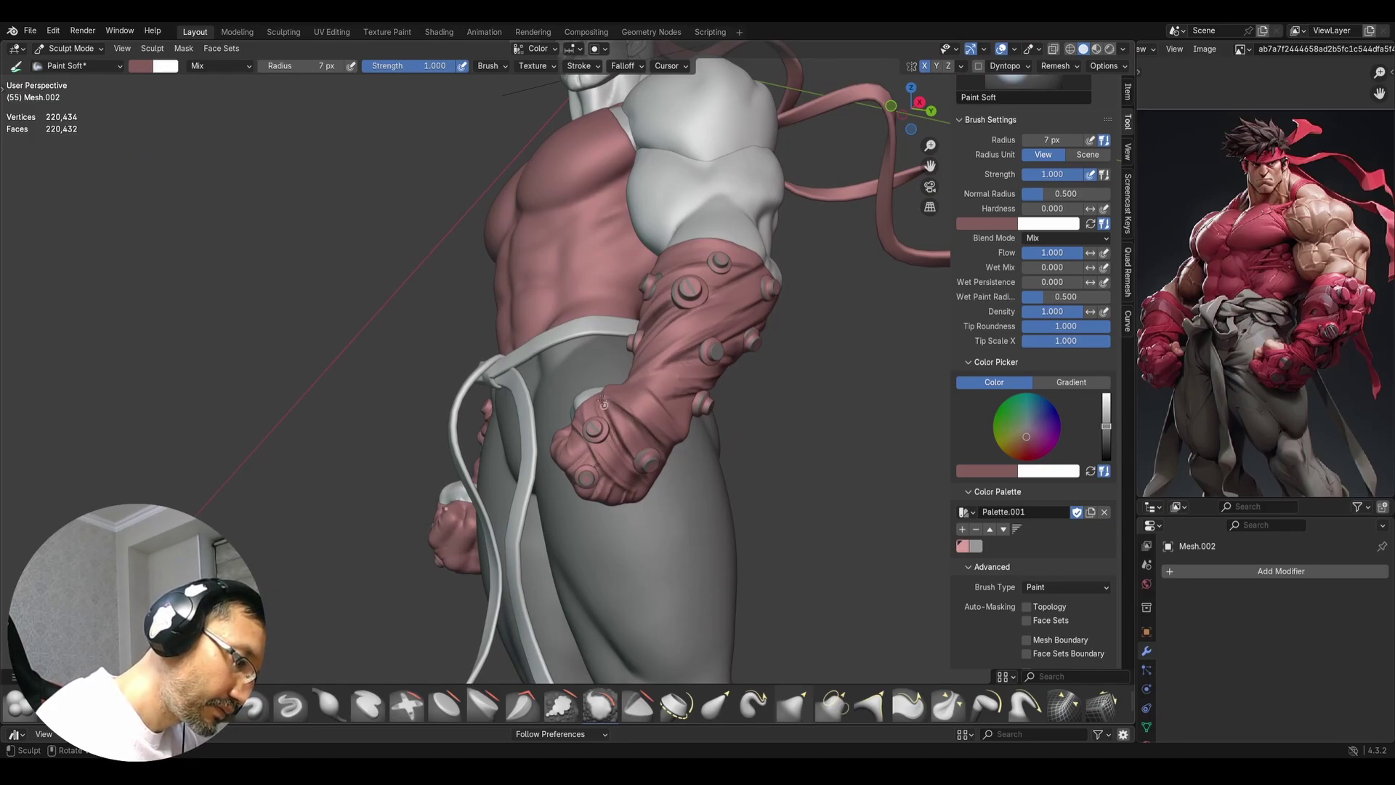
pyautogui.moveTo(603, 399); pyautogui.dragTo(638, 473)
pyautogui.moveTo(604, 474); pyautogui.dragTo(617, 446, button='middle')
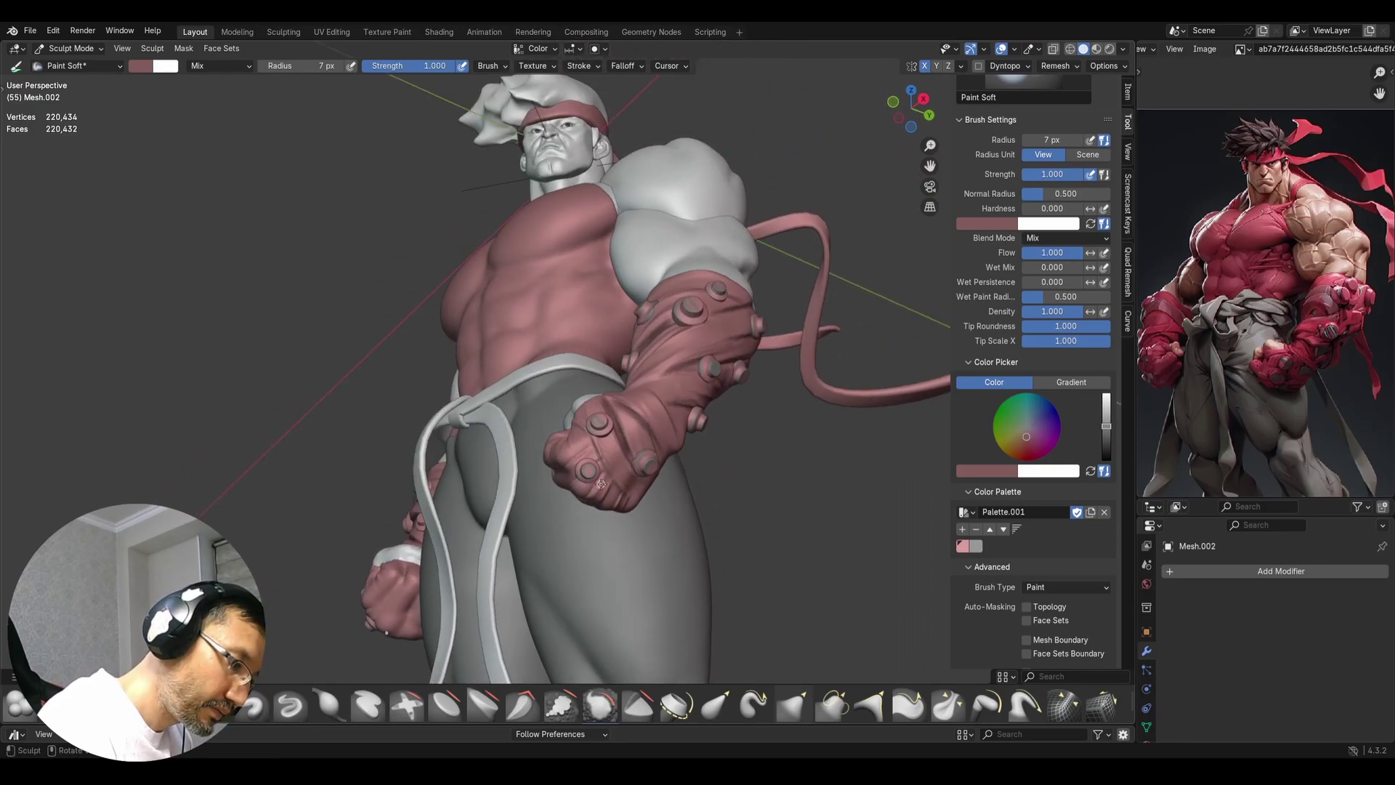
pyautogui.moveTo(601, 482); pyautogui.dragTo(607, 485)
pyautogui.moveTo(607, 485); pyautogui.dragTo(609, 435, button='middle')
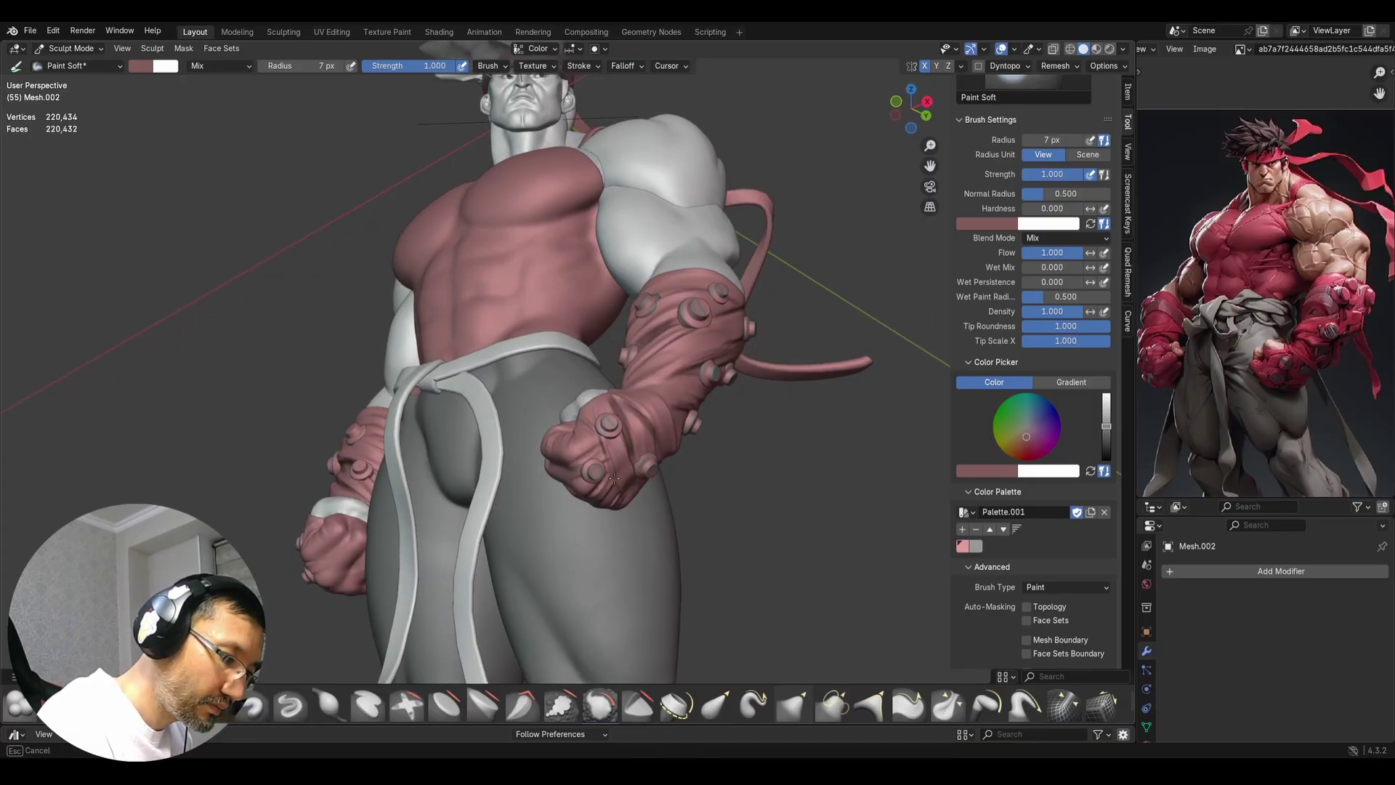
# Add the current darker pink to the colour palette and switch the paint colour to the light pink swatch
pyautogui.moveTo(629, 517); pyautogui.dragTo(644, 422, button='middle')
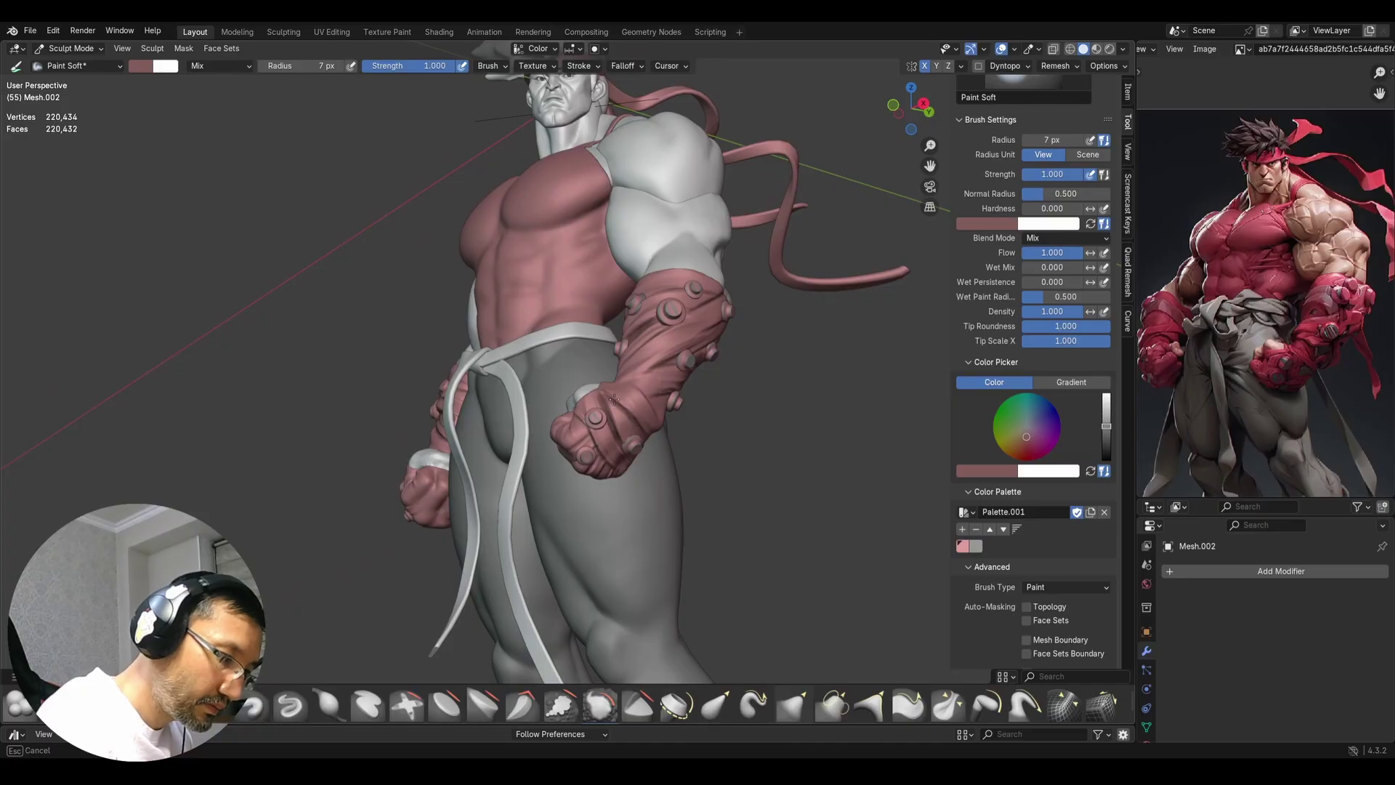
pyautogui.keyDown('ctrl'); pyautogui.moveTo(665, 471); pyautogui.dragTo(692, 382, button='middle'); pyautogui.keyUp('ctrl')
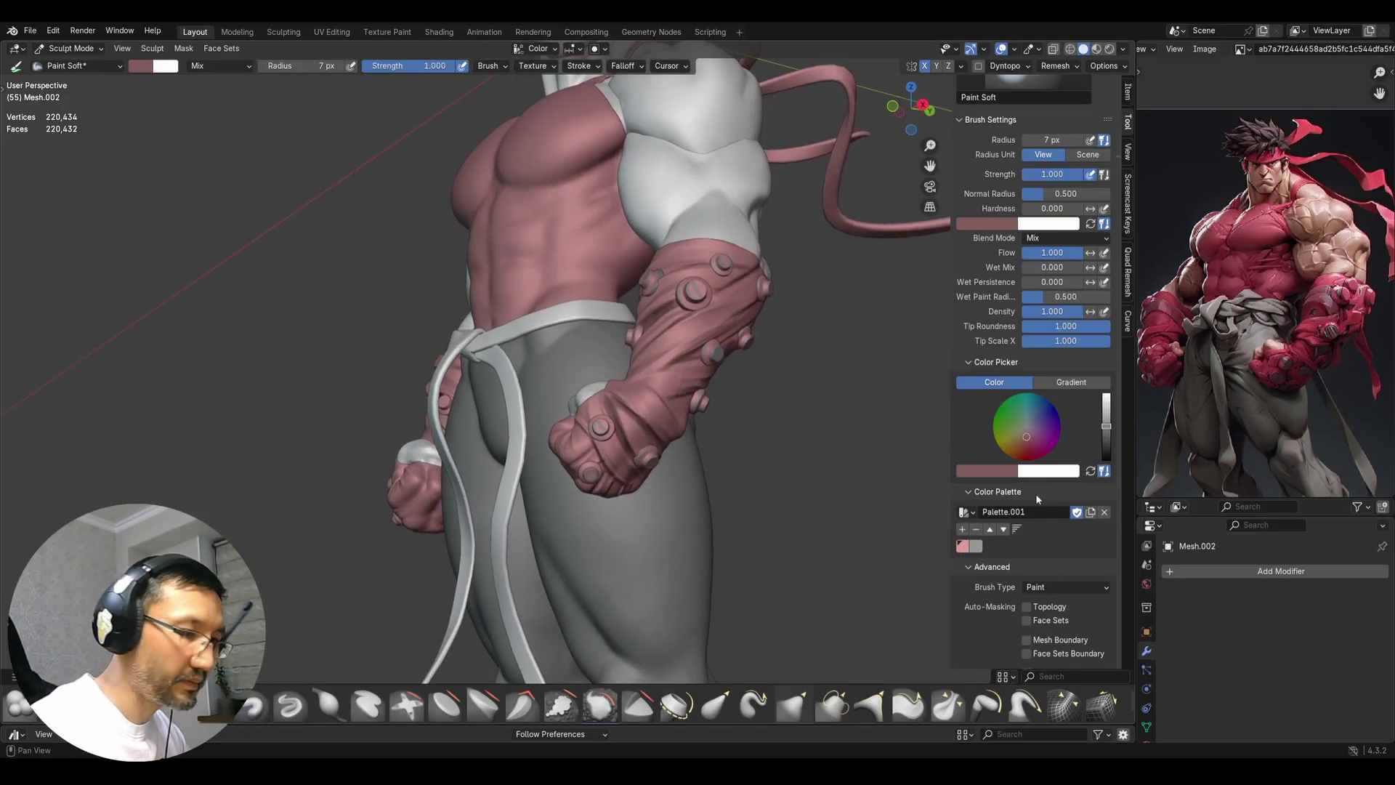
pyautogui.click(962, 530)
pyautogui.click(962, 546)
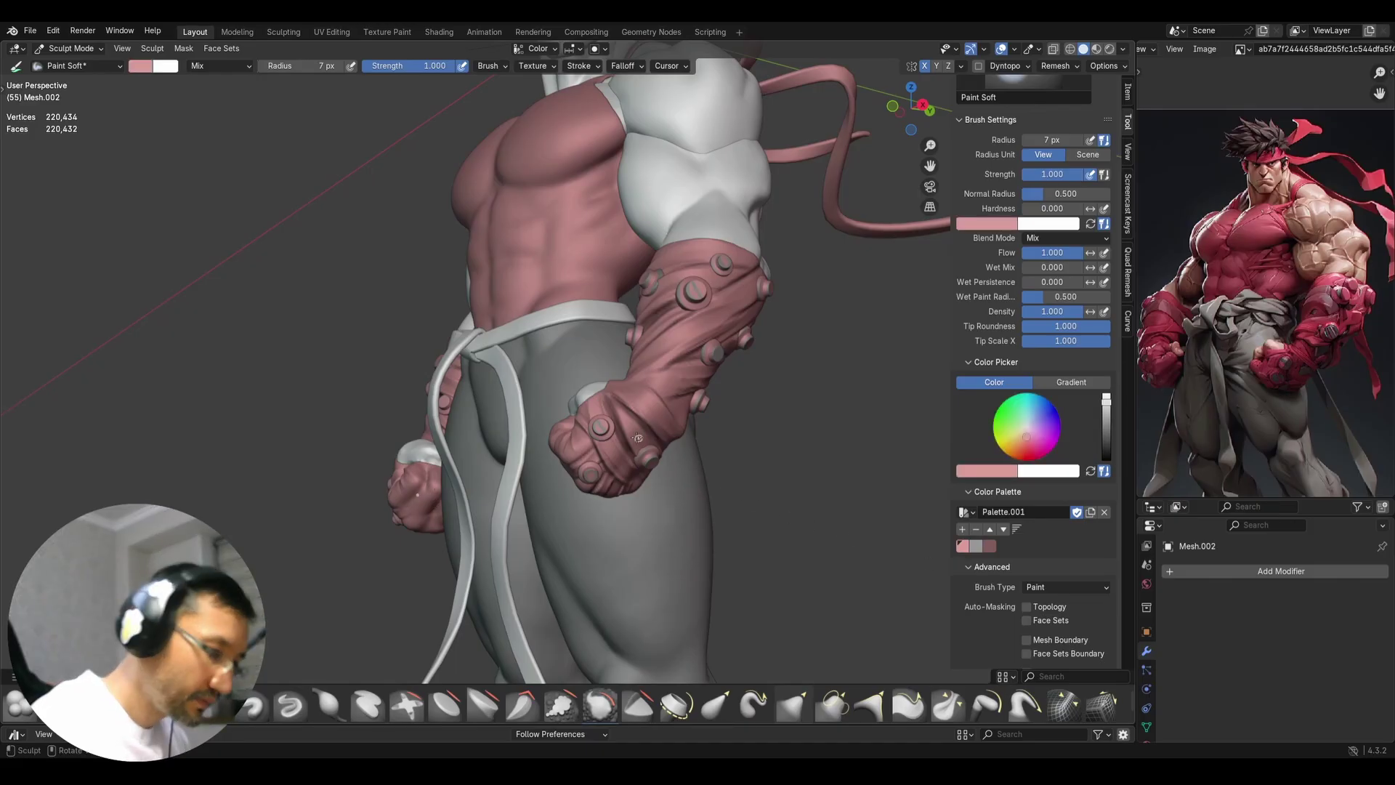
pyautogui.moveTo(637, 469); pyautogui.dragTo(607, 426, button='middle')
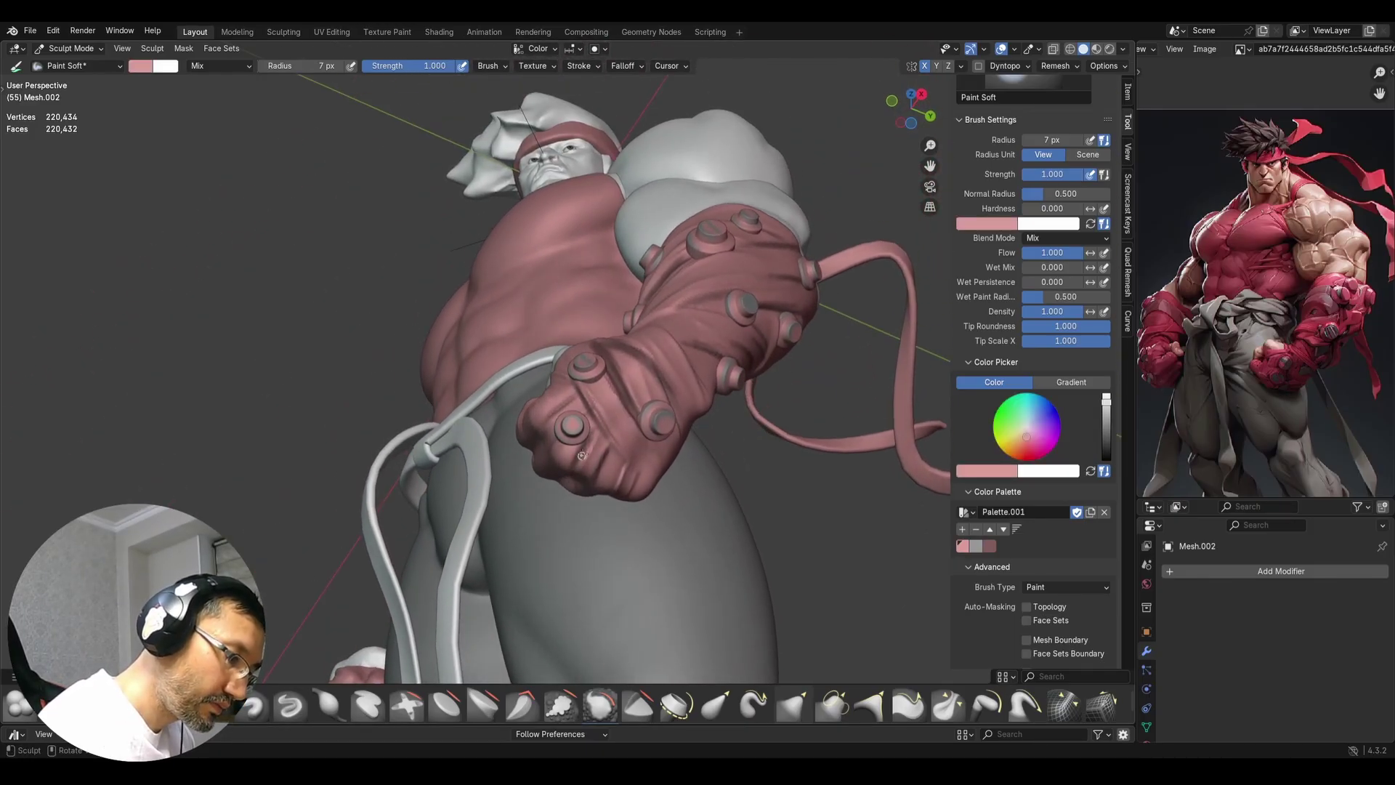
pyautogui.moveTo(630, 365); pyautogui.dragTo(625, 336, button='middle')
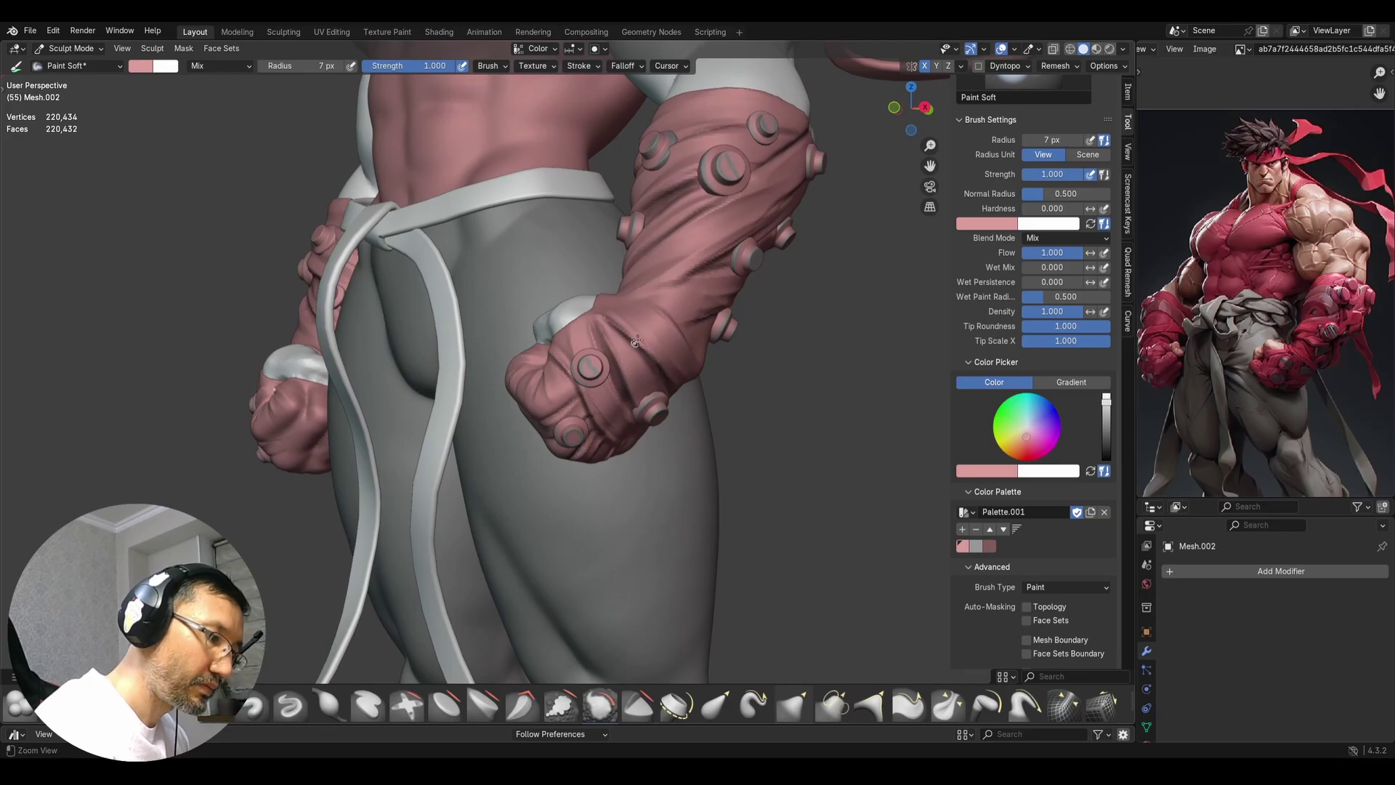
# Switch to the darker pink palette colour and paint it into the creases between the fingers of the fist
pyautogui.keyDown('ctrl'); pyautogui.moveTo(632, 341); pyautogui.dragTo(730, 389, button='middle'); pyautogui.keyUp('ctrl')
pyautogui.click(989, 546)
pyautogui.keyDown('ctrl'); pyautogui.moveTo(734, 495); pyautogui.dragTo(709, 396, button='middle'); pyautogui.keyUp('ctrl')
pyautogui.moveTo(513, 491); pyautogui.dragTo(517, 502)
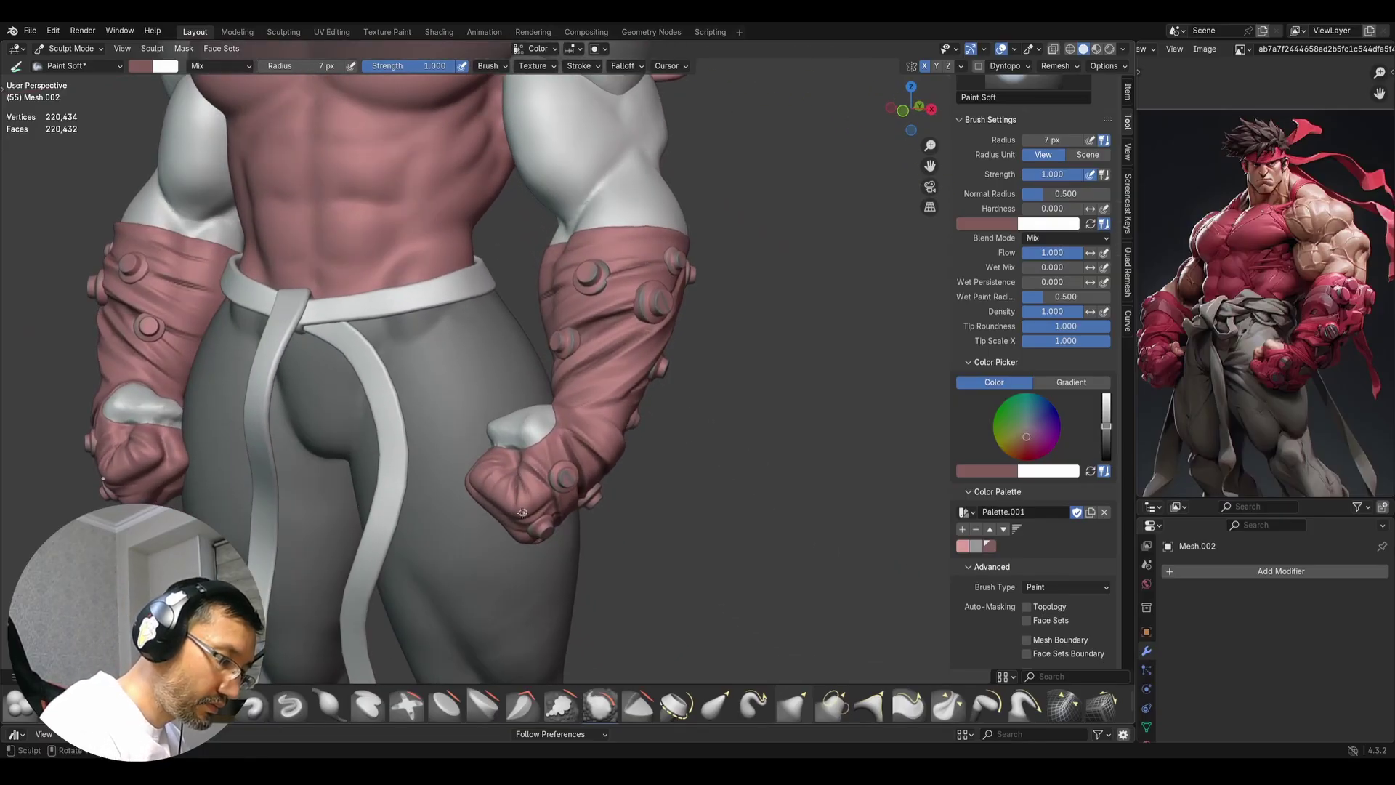
pyautogui.moveTo(554, 511); pyautogui.dragTo(517, 477, button='middle')
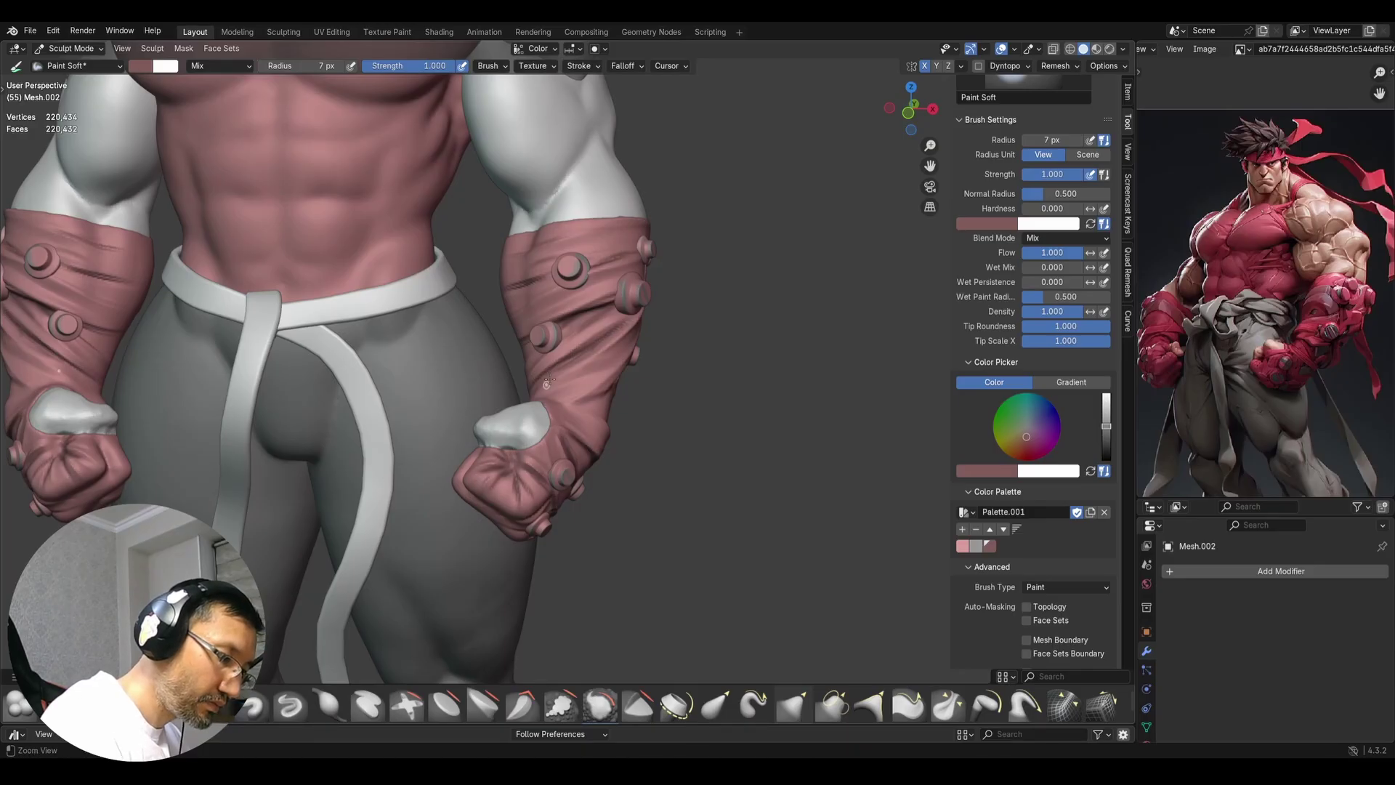
# Save the character's file with the shaded arm wraps
pyautogui.keyDown('ctrl'); pyautogui.moveTo(549, 381); pyautogui.dragTo(709, 401, button='middle'); pyautogui.keyUp('ctrl')
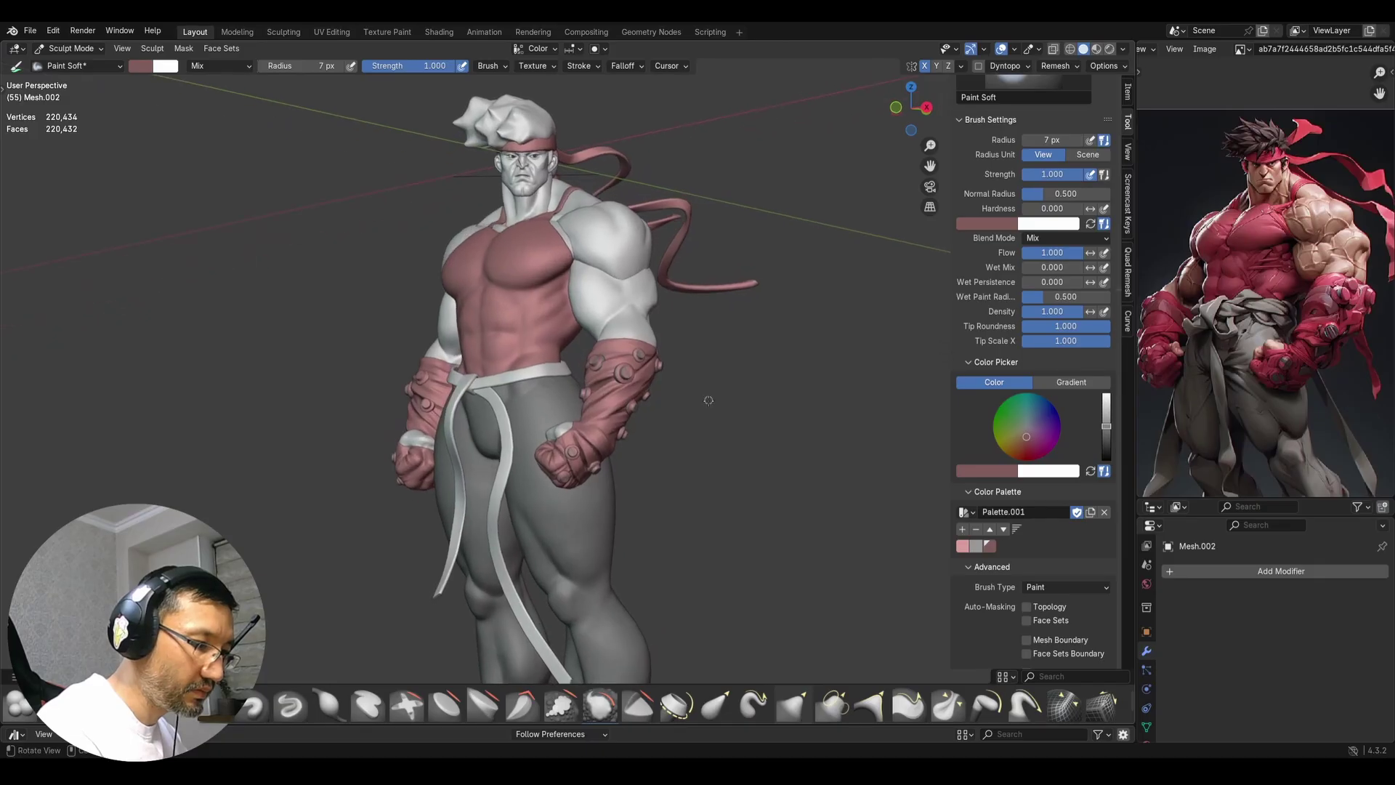
pyautogui.scroll(3, 645, 432)
pyautogui.scroll(-4, 657, 421)
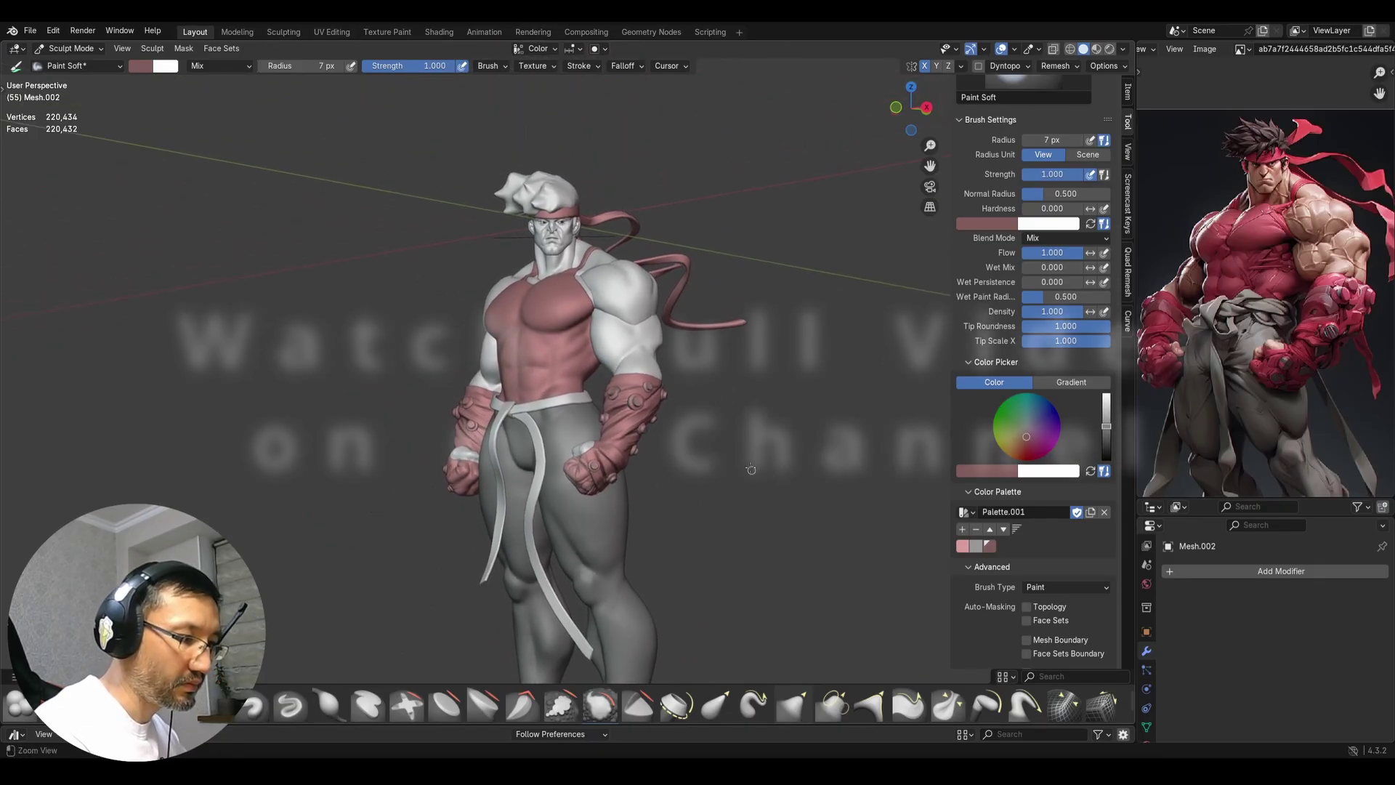
pyautogui.hotkey('ctrl', 's')
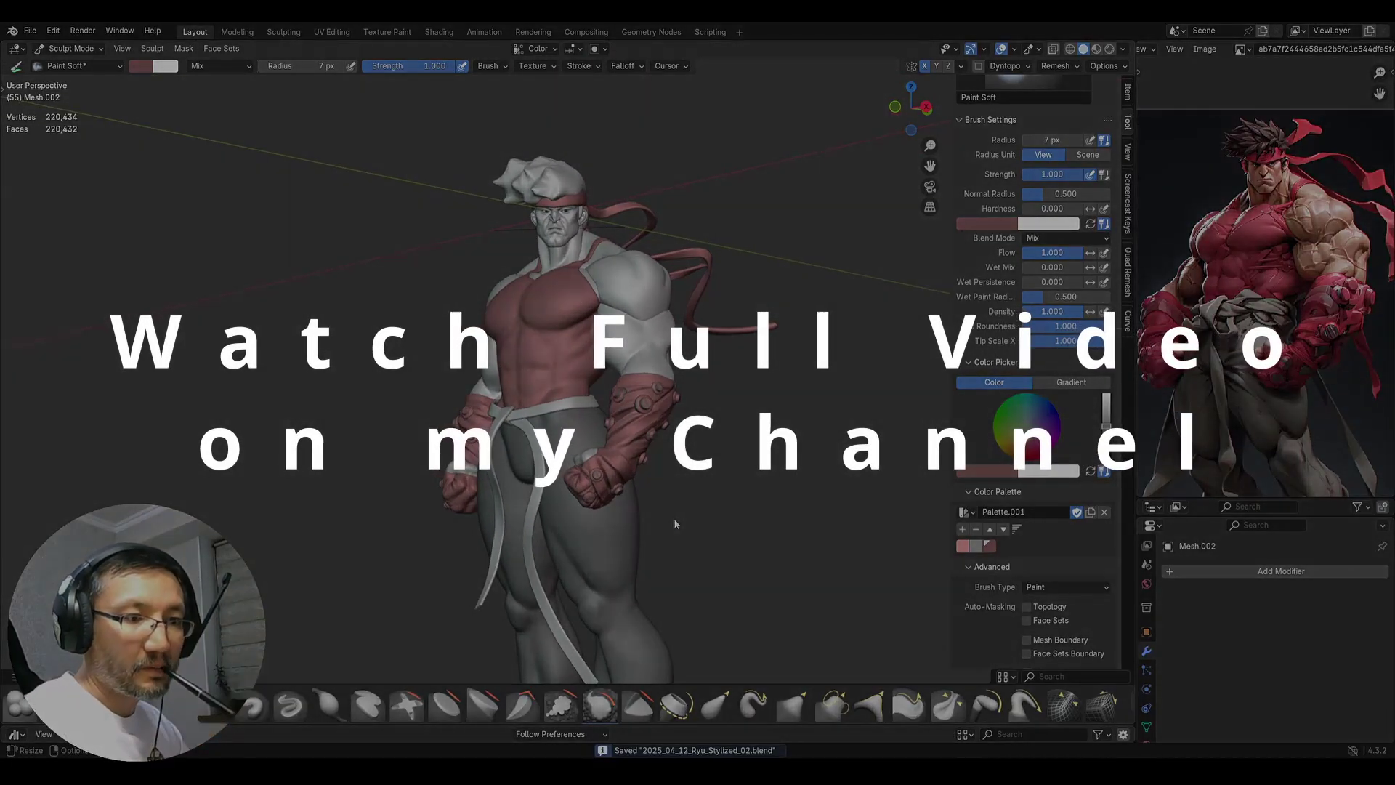